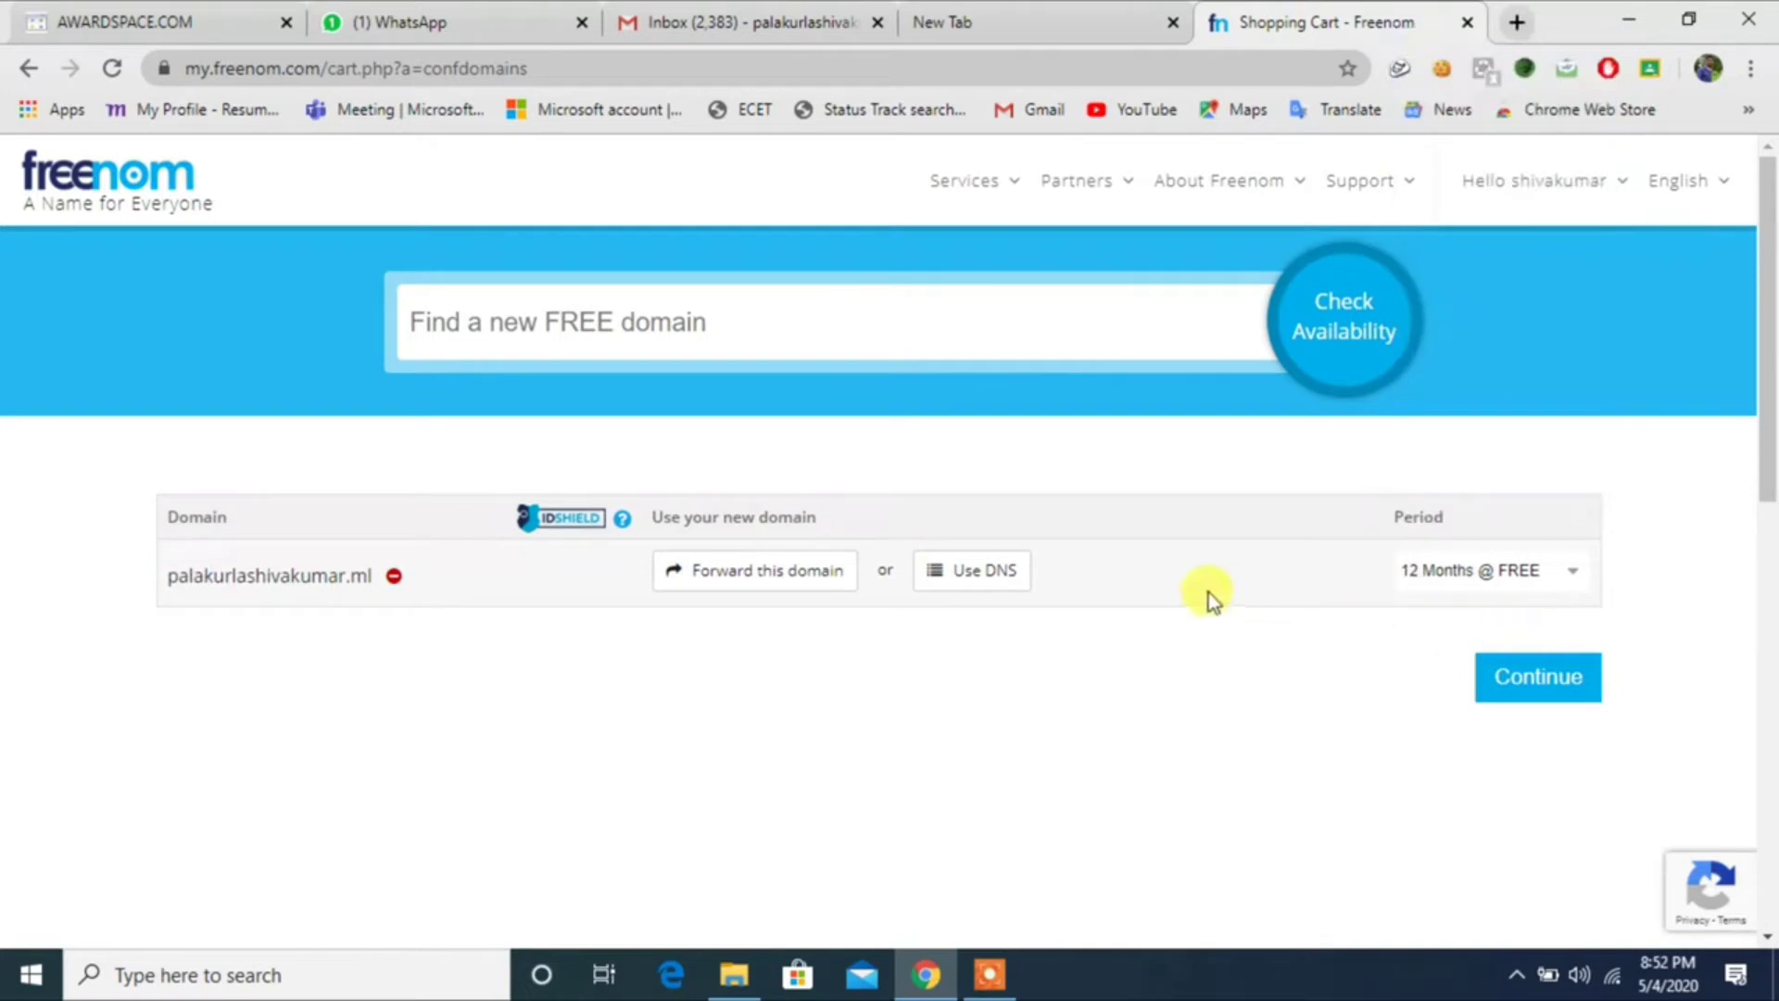
Switch the cart's free .ml domain to 'Use your own DNS' and focus the nameserver fields.
{"action": "left_click", "coordinate": [1008, 578]}
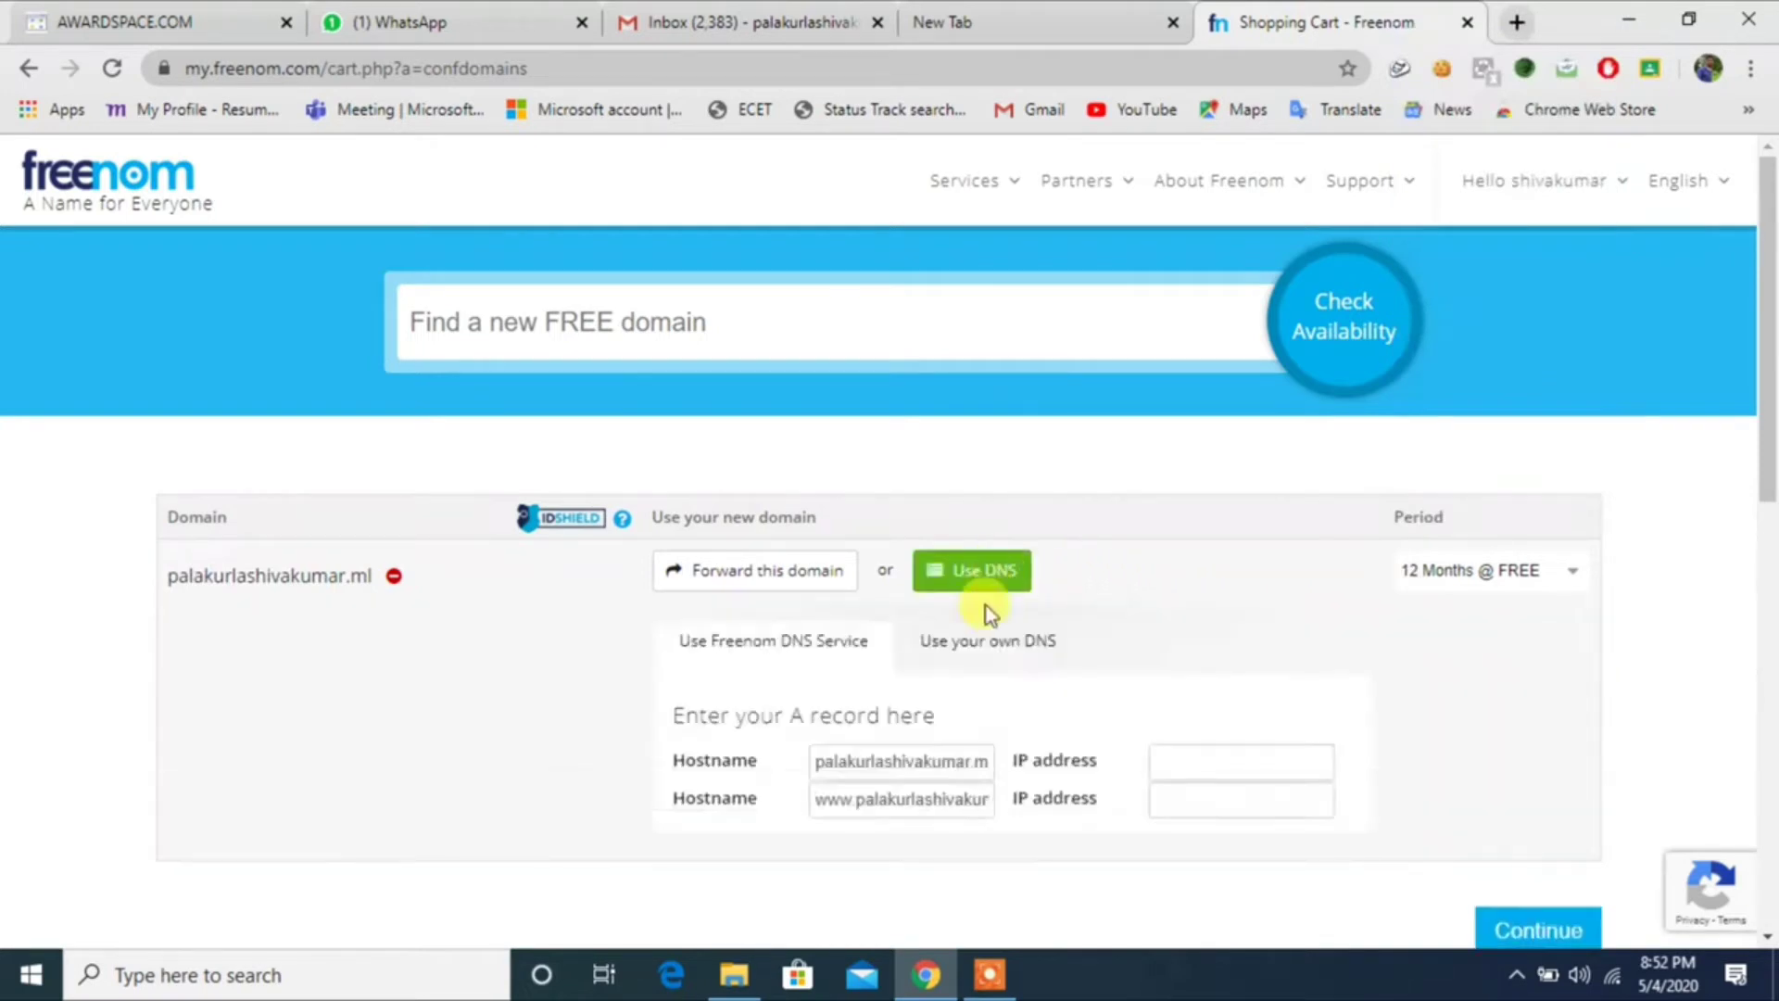
{"action": "left_click", "coordinate": [984, 643]}
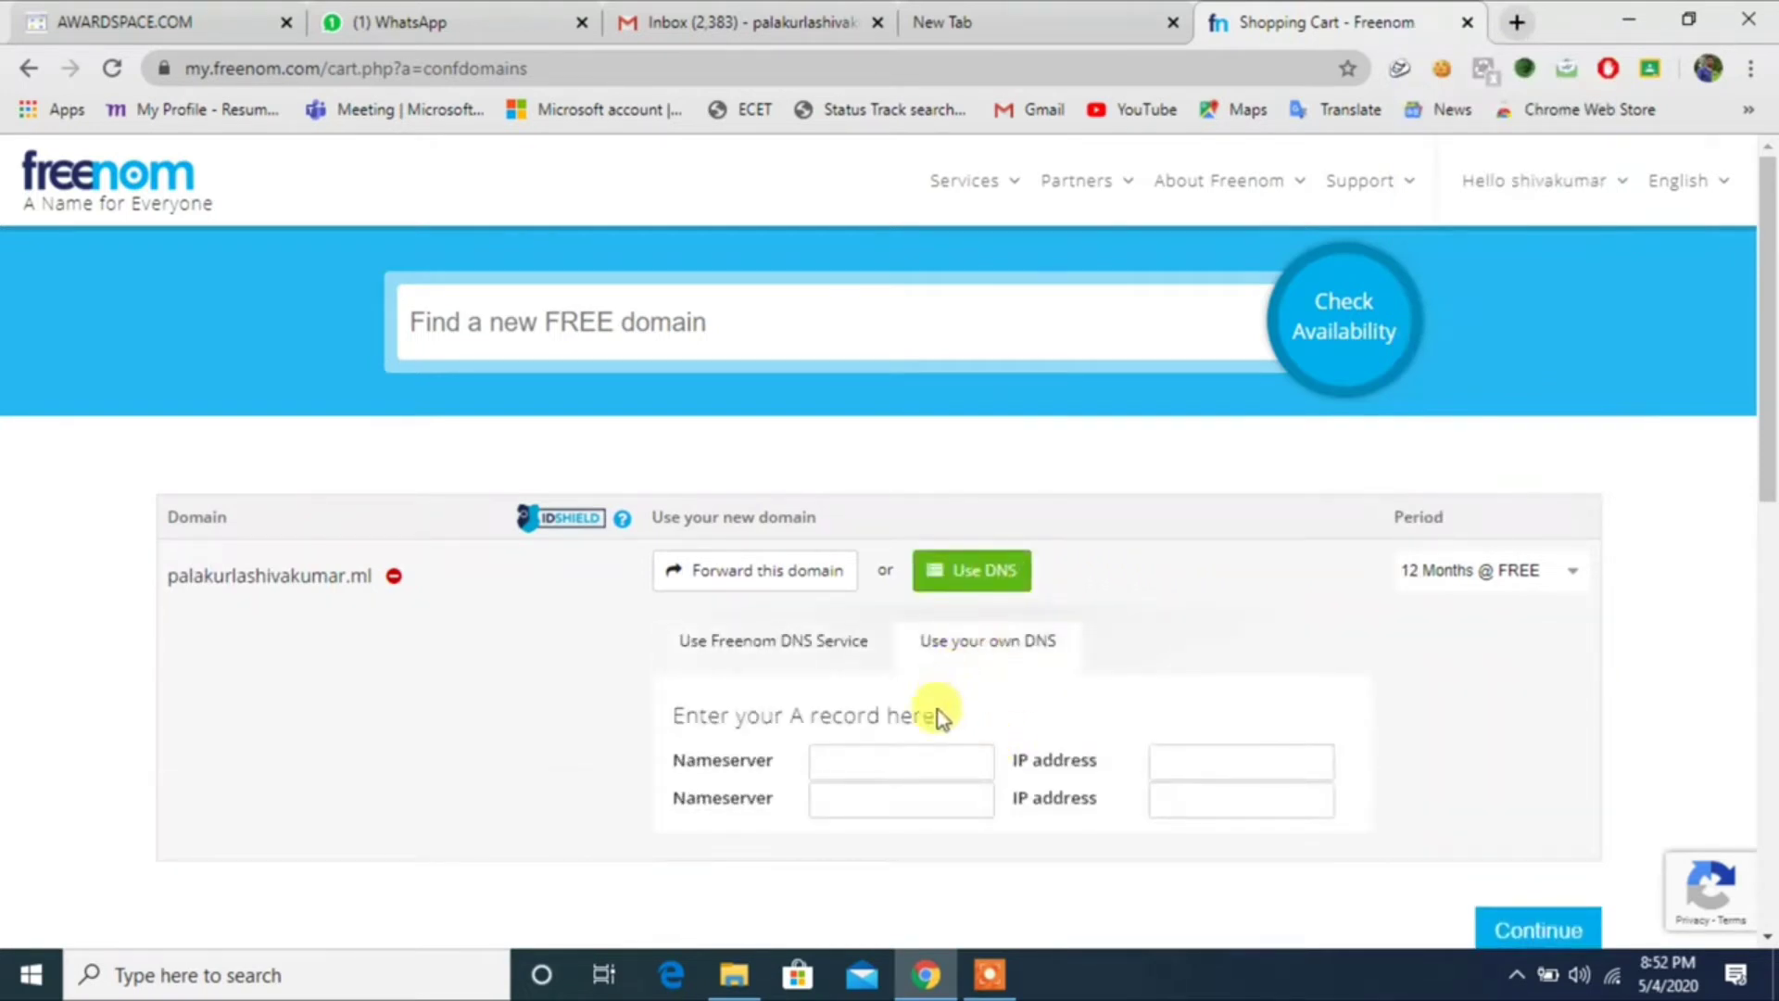
{"action": "left_click", "coordinate": [890, 797]}
Load google.com in the empty new tab.
{"action": "left_click", "coordinate": [1008, 13]}
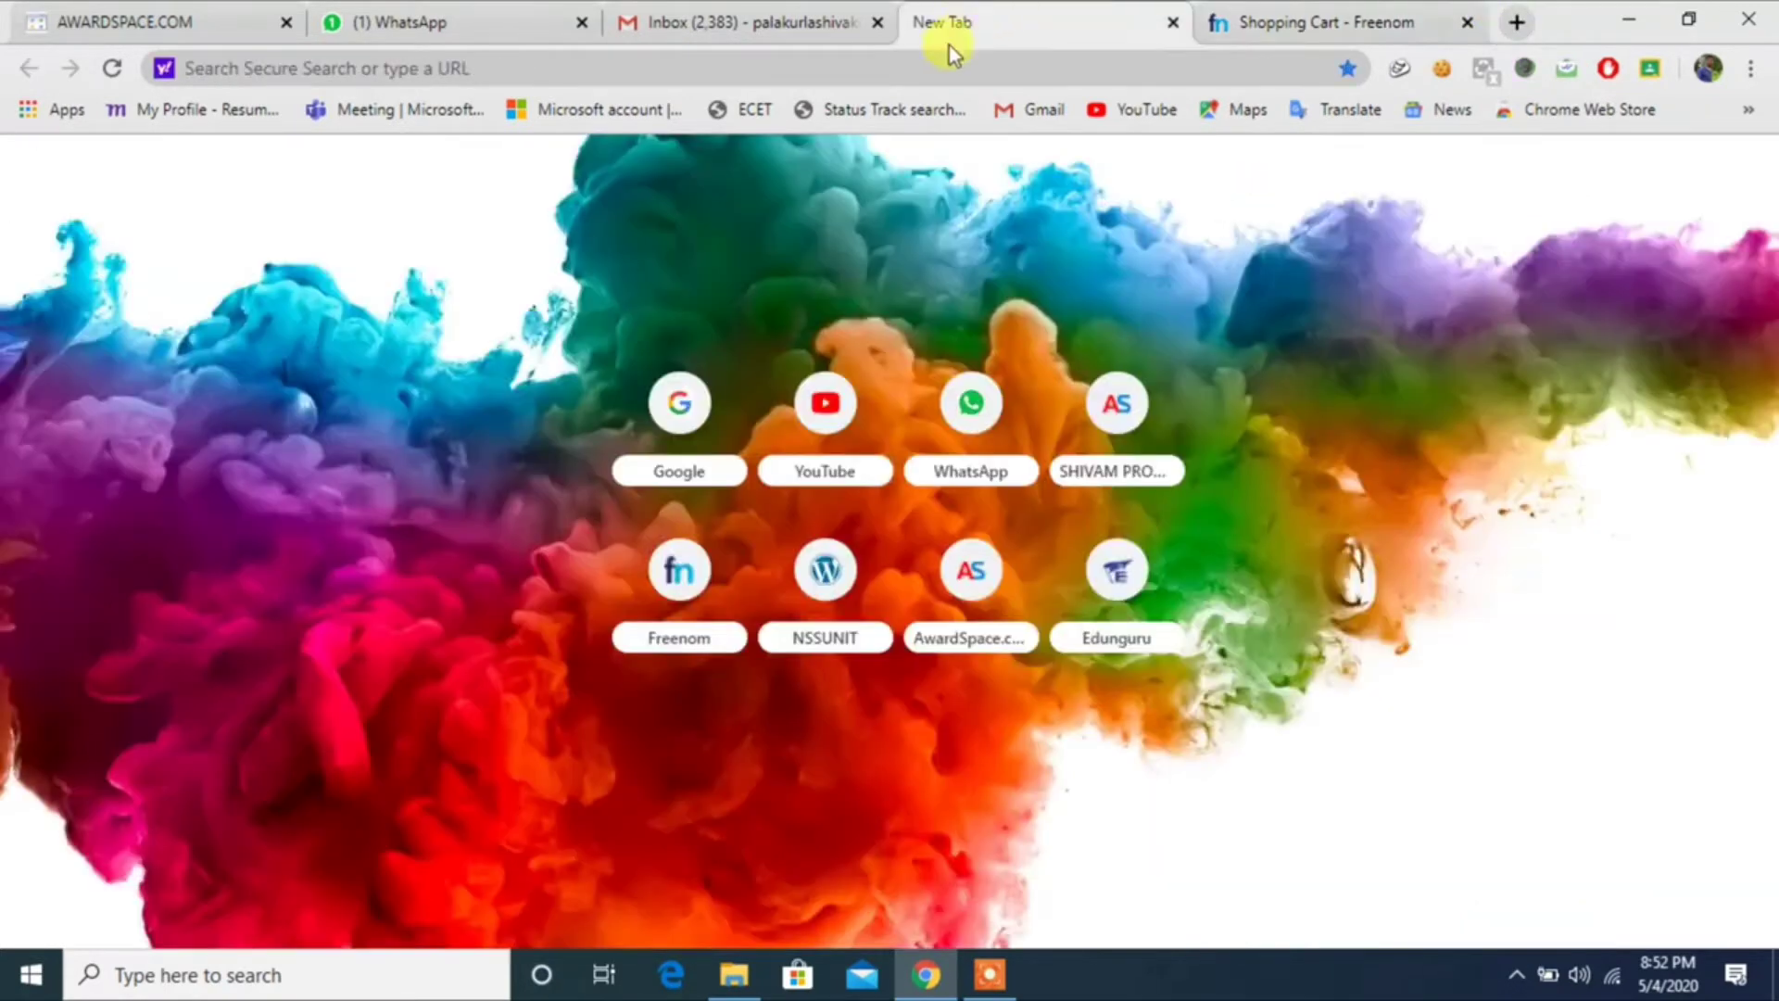
{"action": "left_click", "coordinate": [917, 59]}
{"action": "type", "text": "g"}
{"action": "key", "text": "Return"}
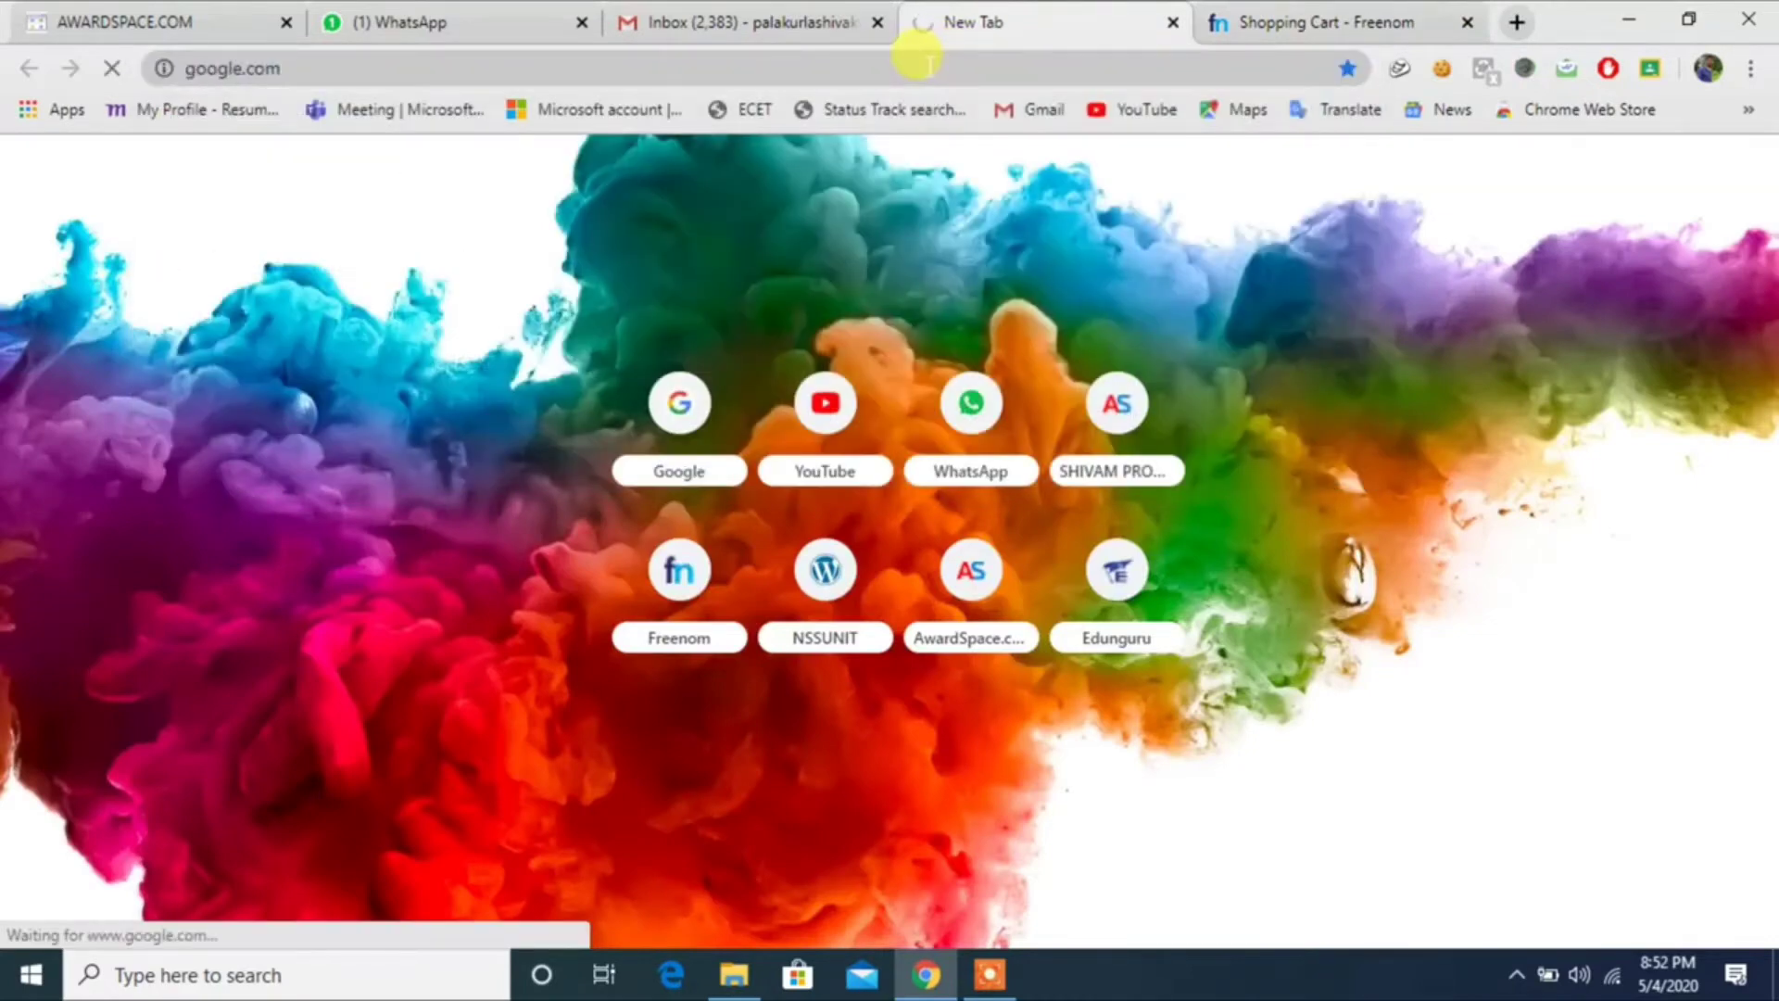
Search Google for 'freeinfinity'.
{"action": "type", "text": "f"}
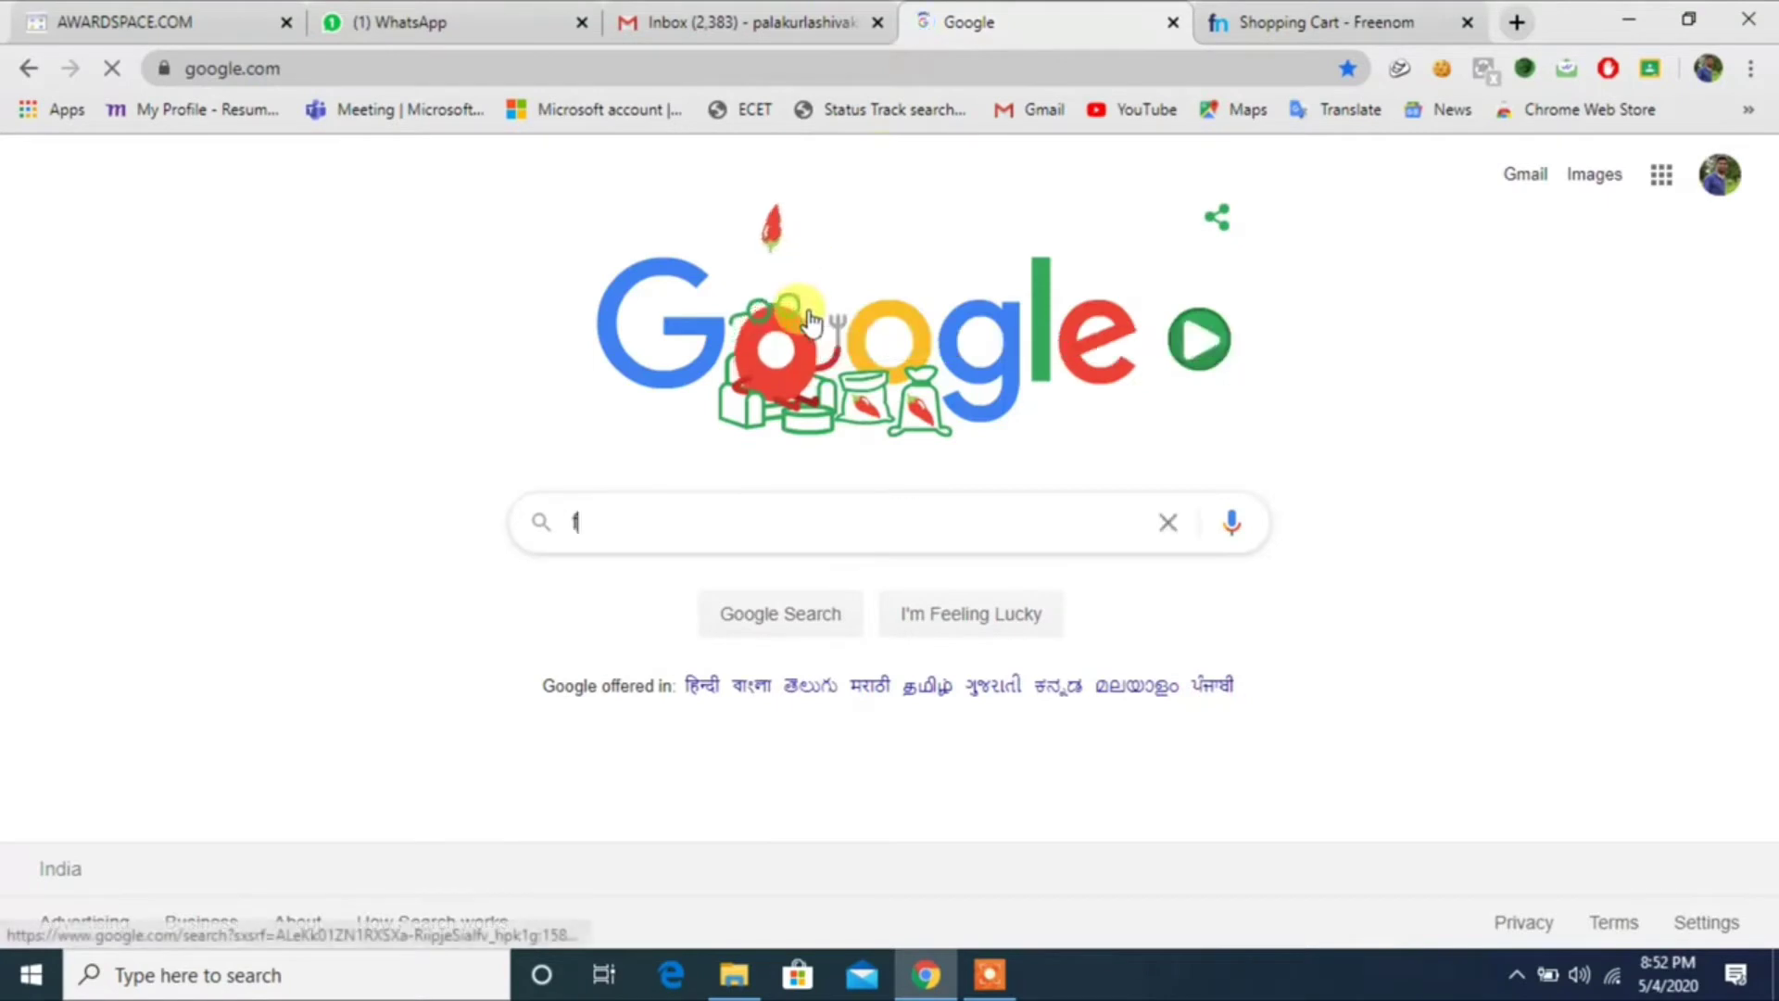
{"action": "type", "text": "reen"}
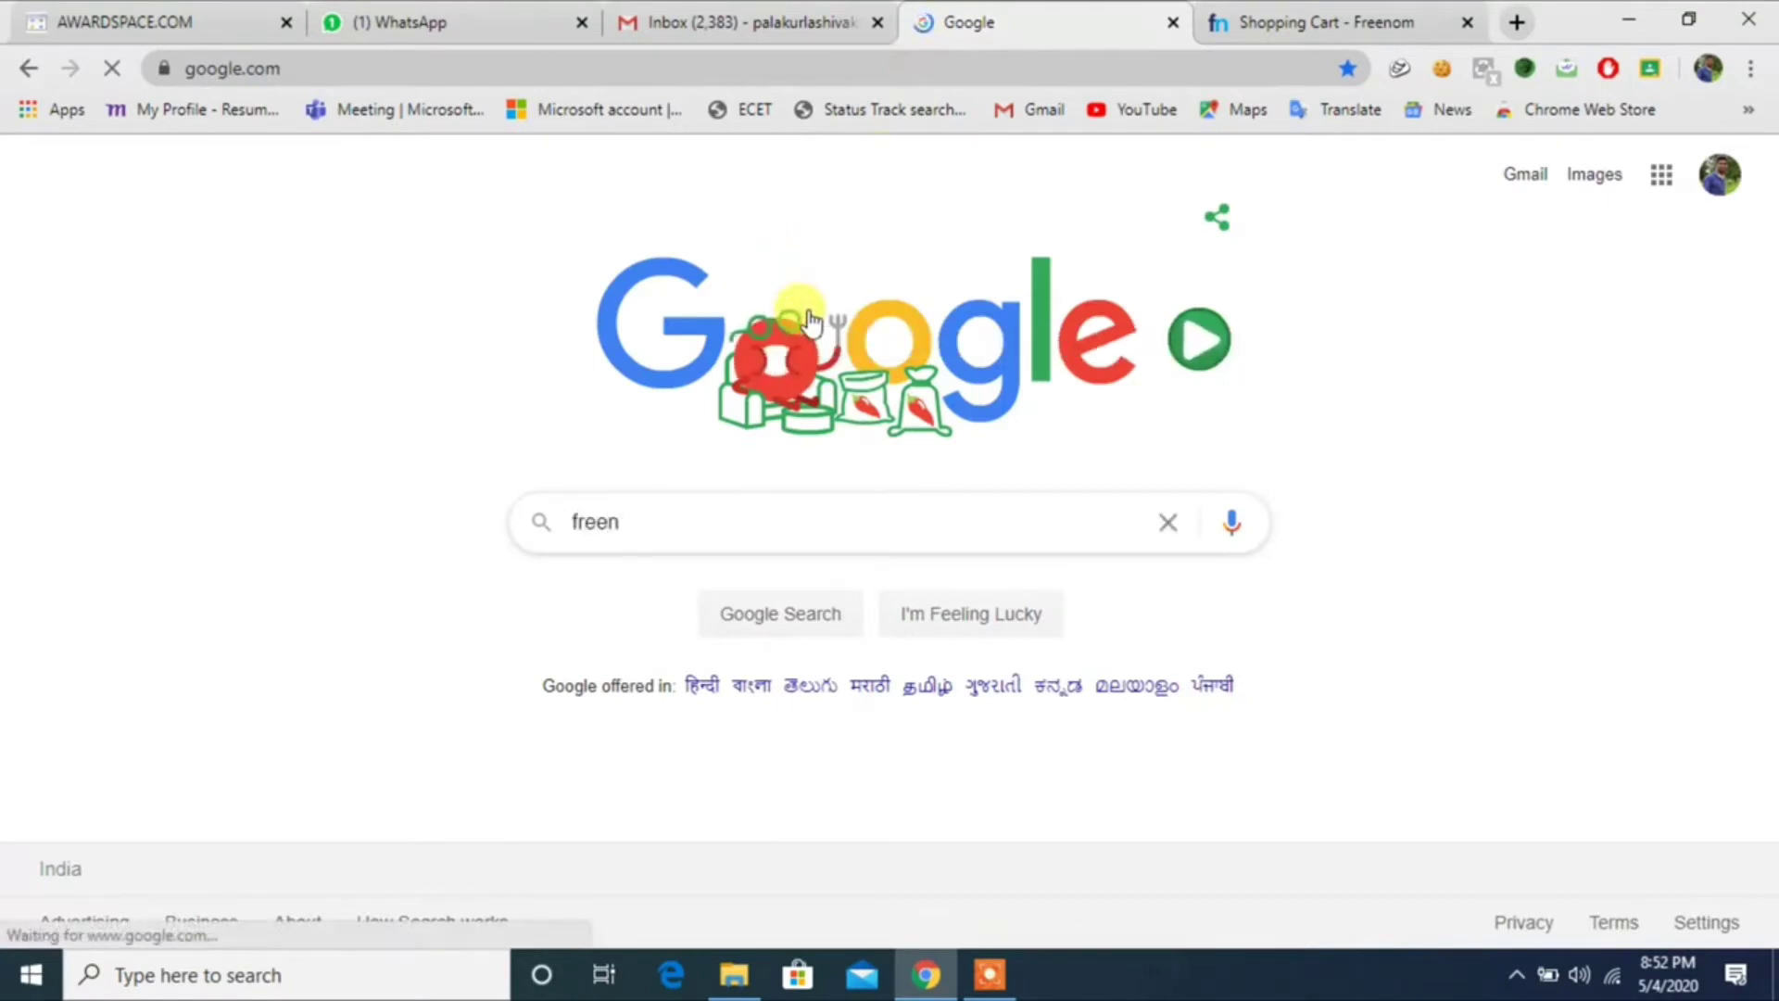
{"action": "key", "text": "BackSpace"}
{"action": "type", "text": "infini"}
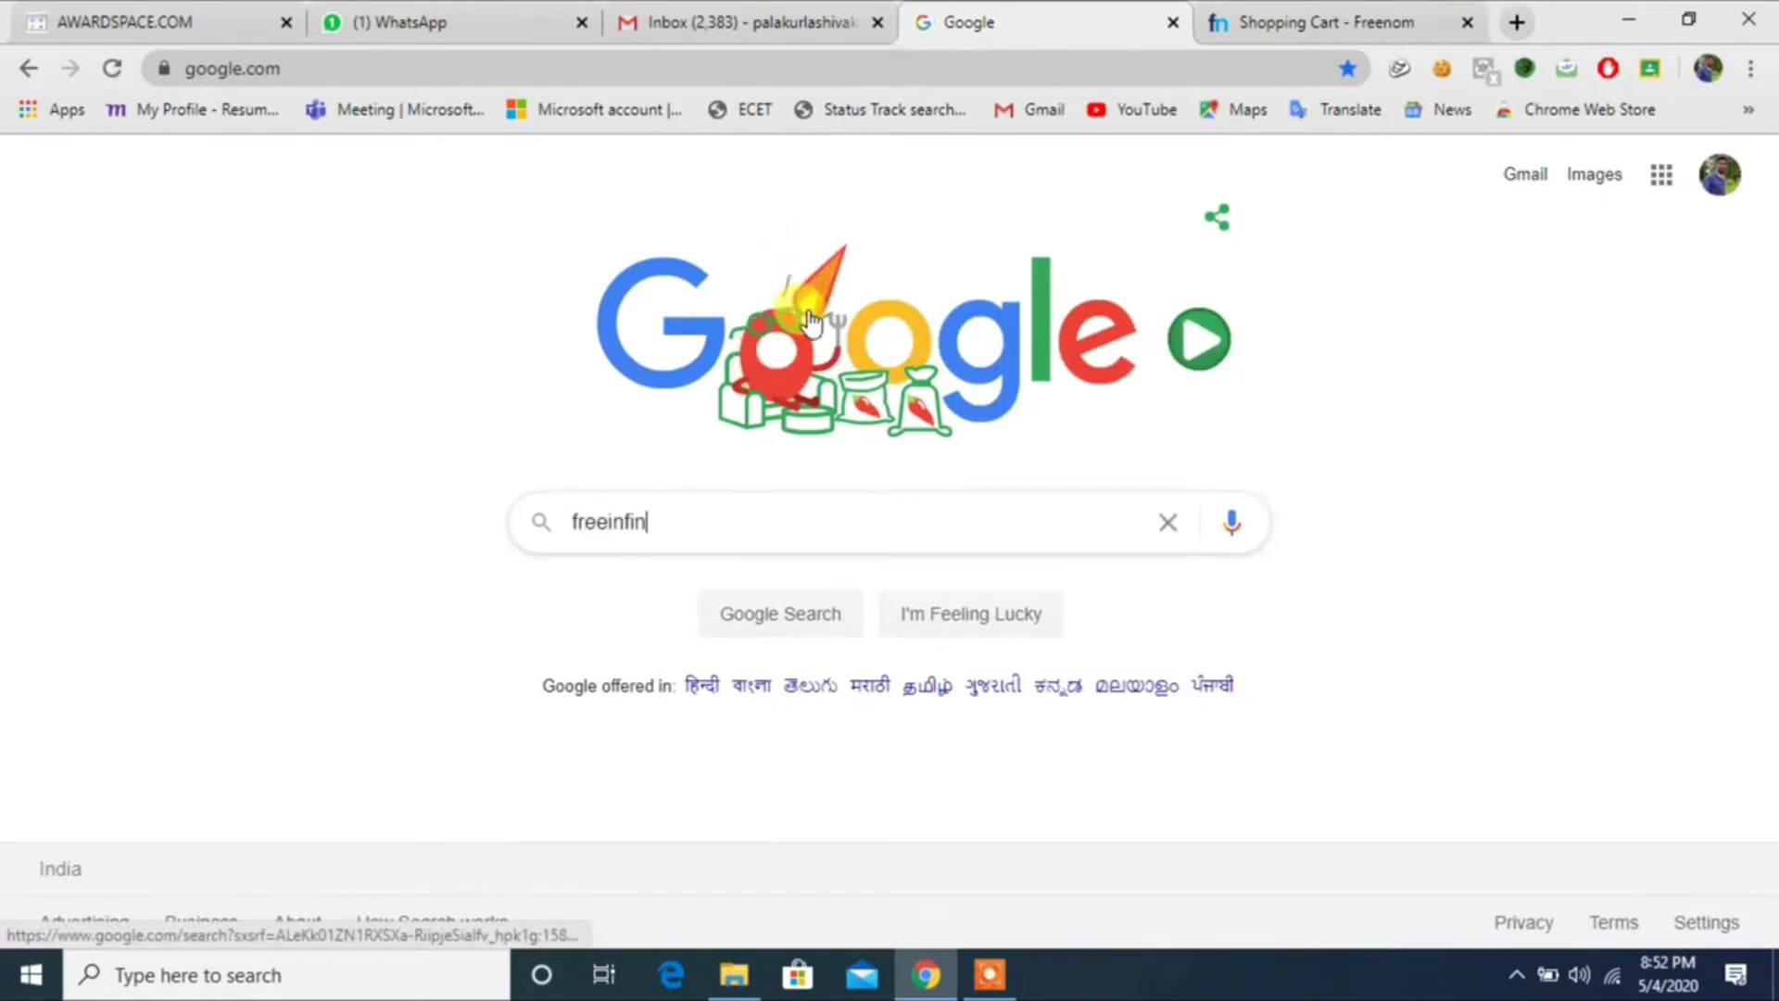
{"action": "type", "text": "ty"}
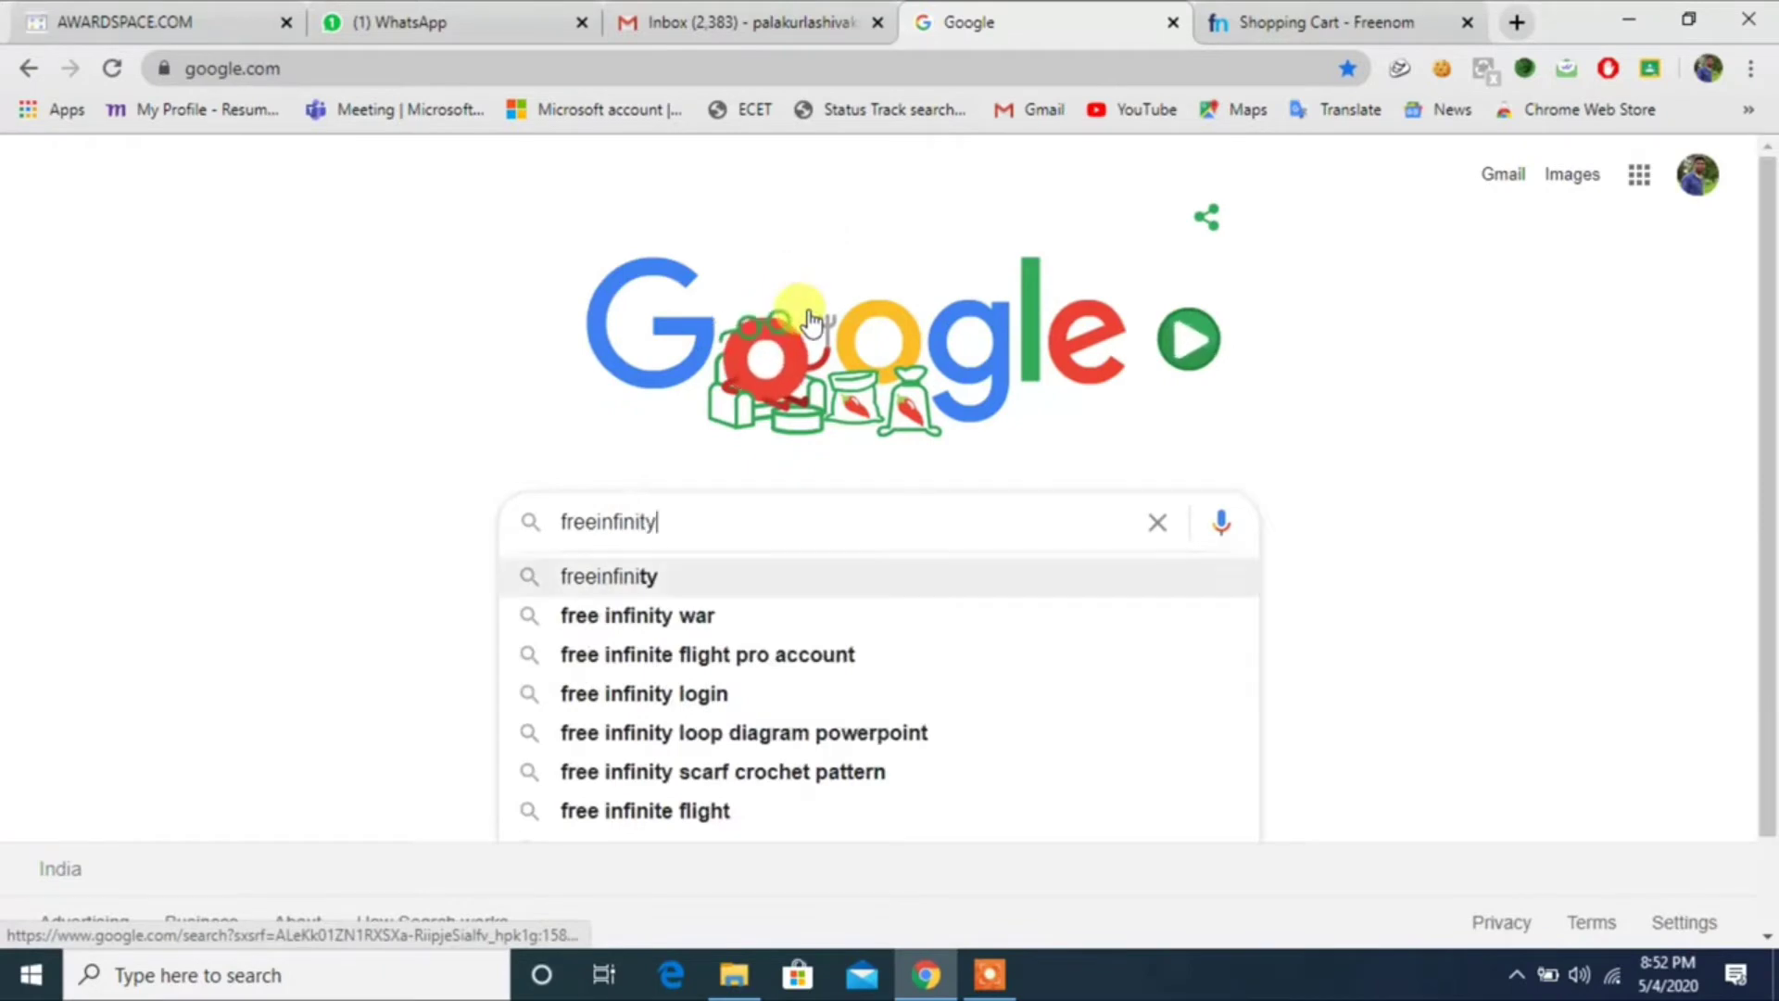
{"action": "key", "text": "Return"}
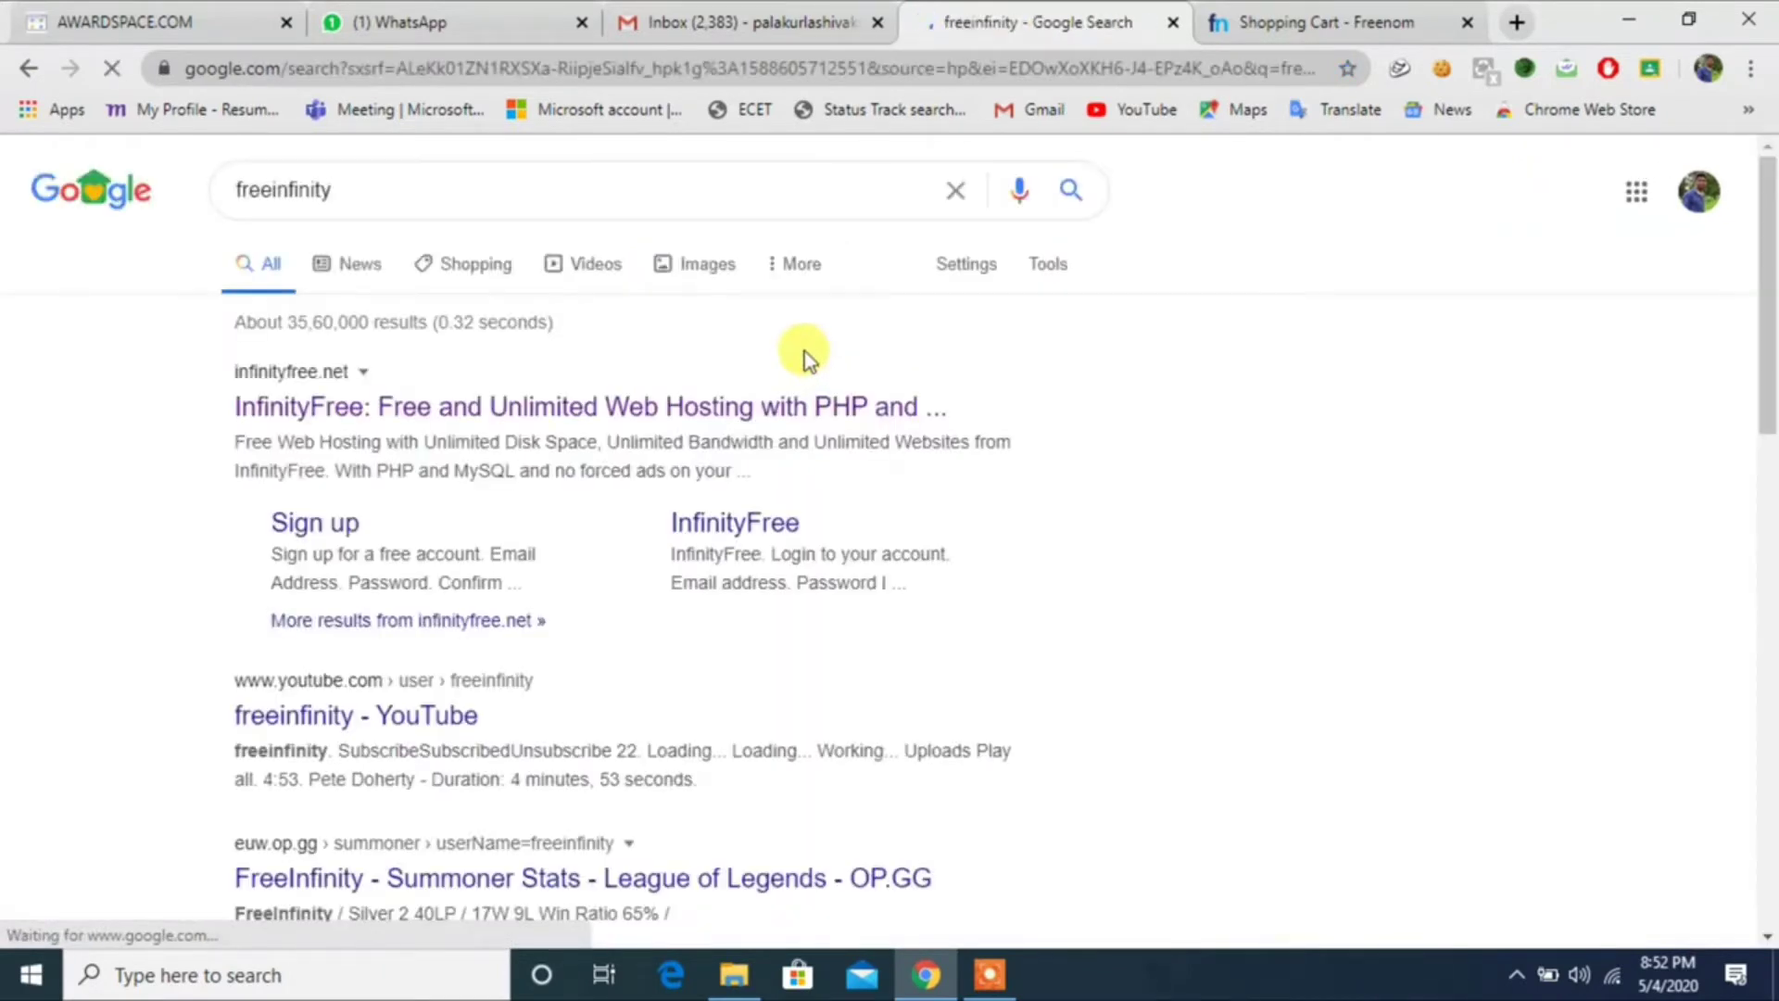
Open InfinityFree, sign into its Client Area, and start creating a new hosting account.
{"action": "left_click", "coordinate": [766, 407]}
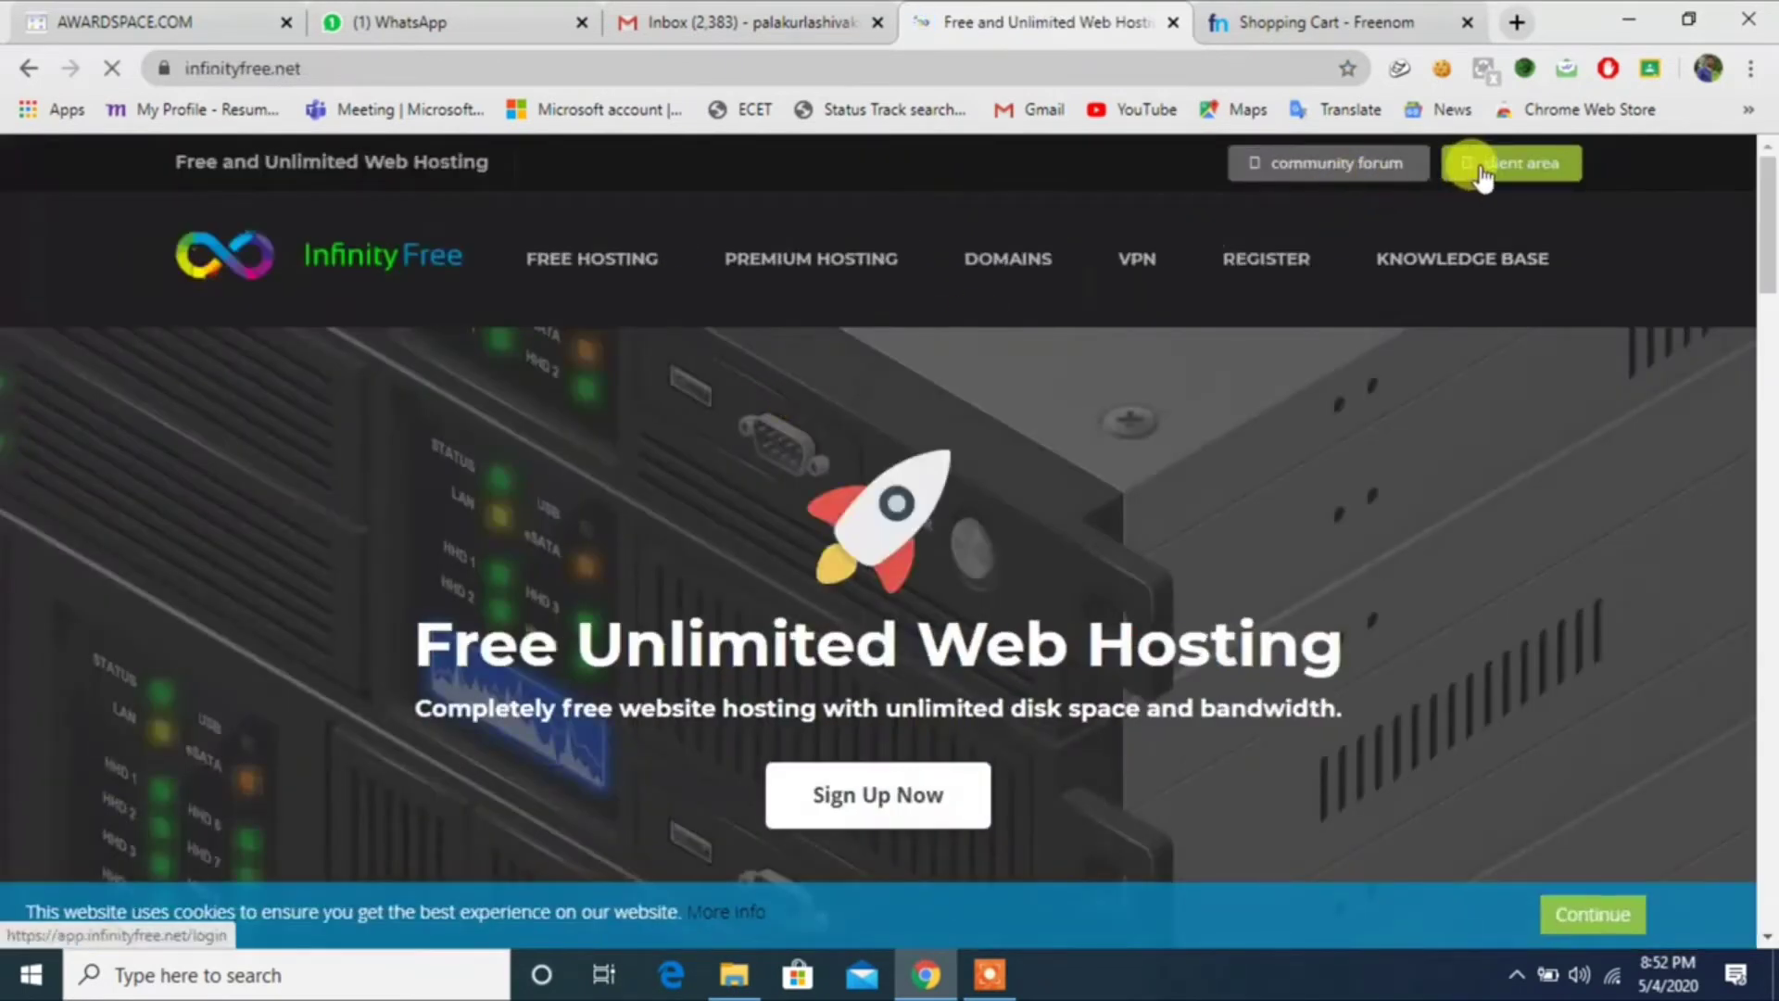
{"action": "left_click", "coordinate": [1483, 176]}
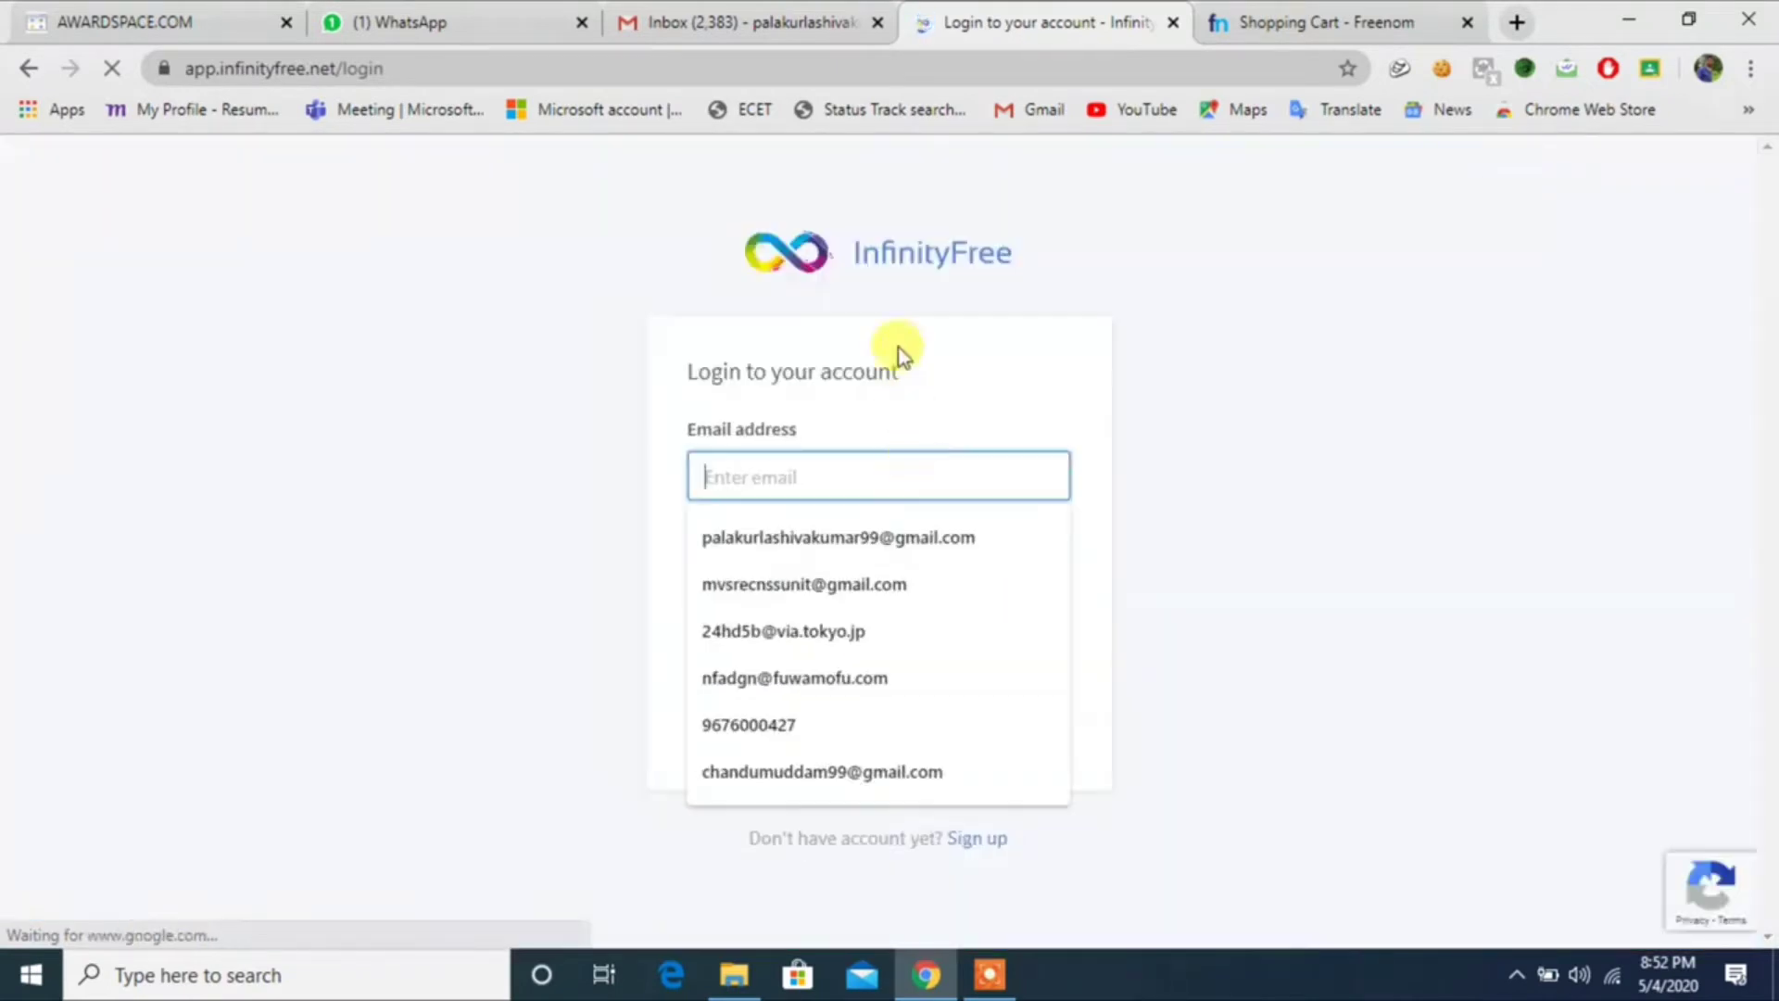
{"action": "left_click", "coordinate": [893, 350]}
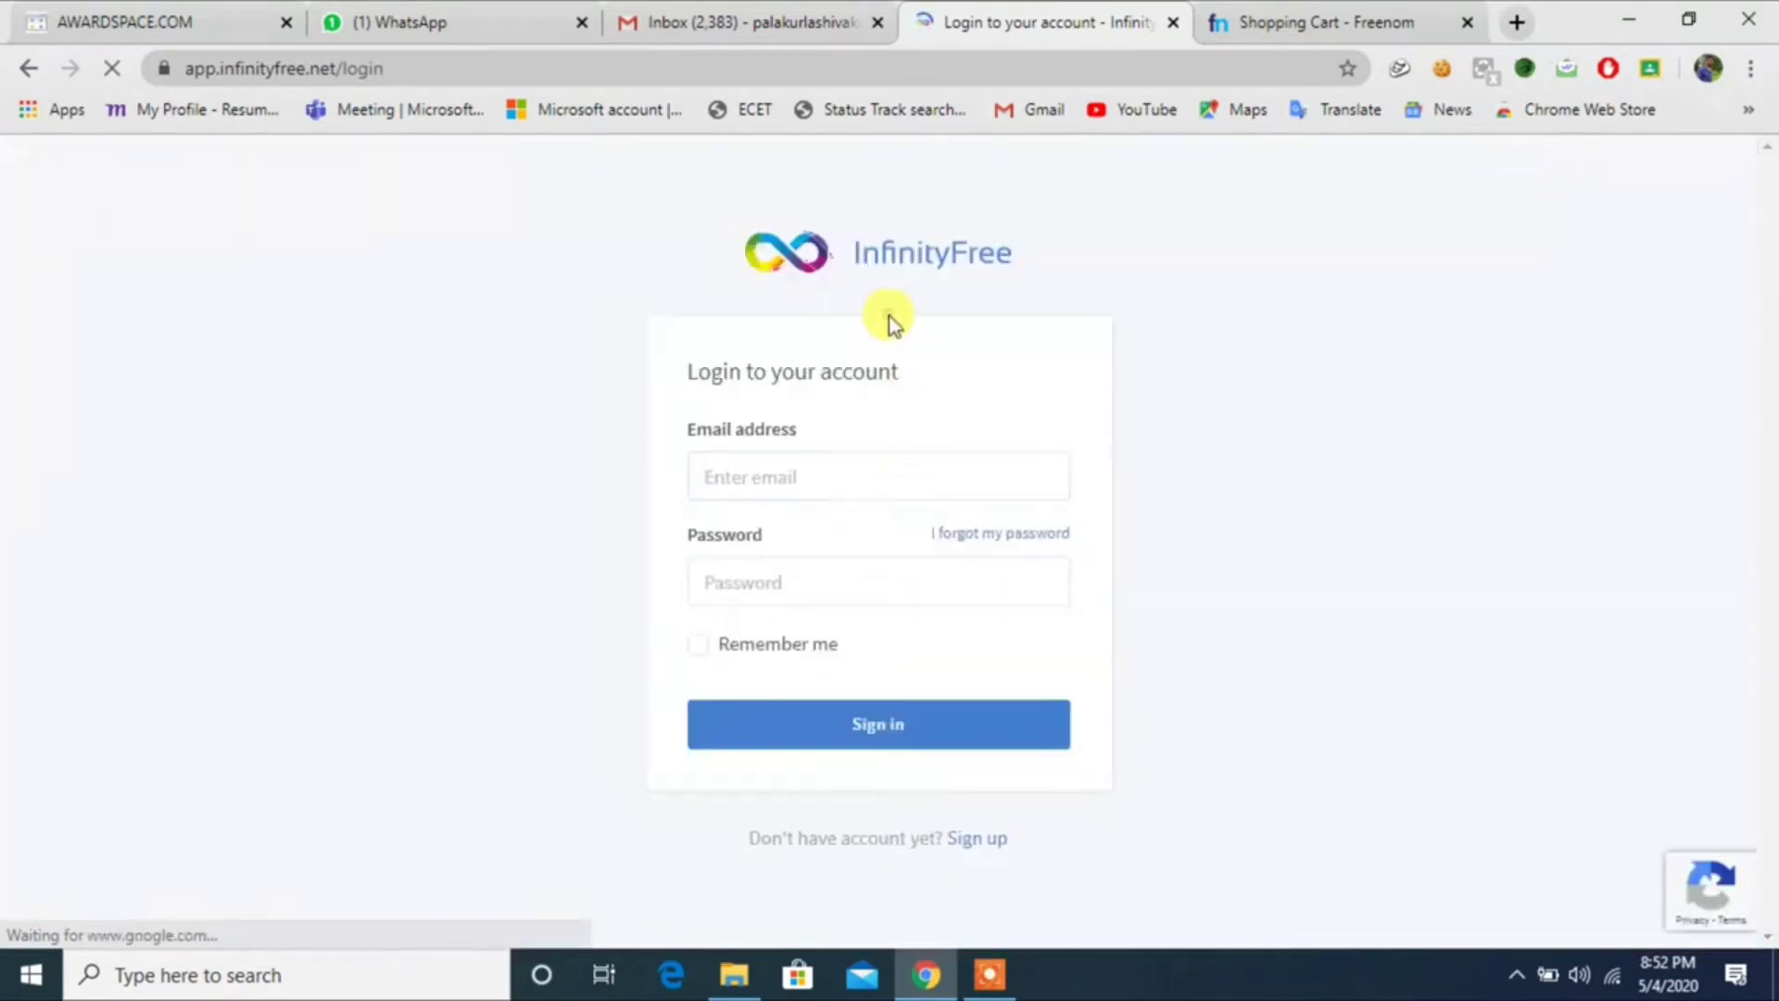
{"action": "left_click", "coordinate": [815, 725]}
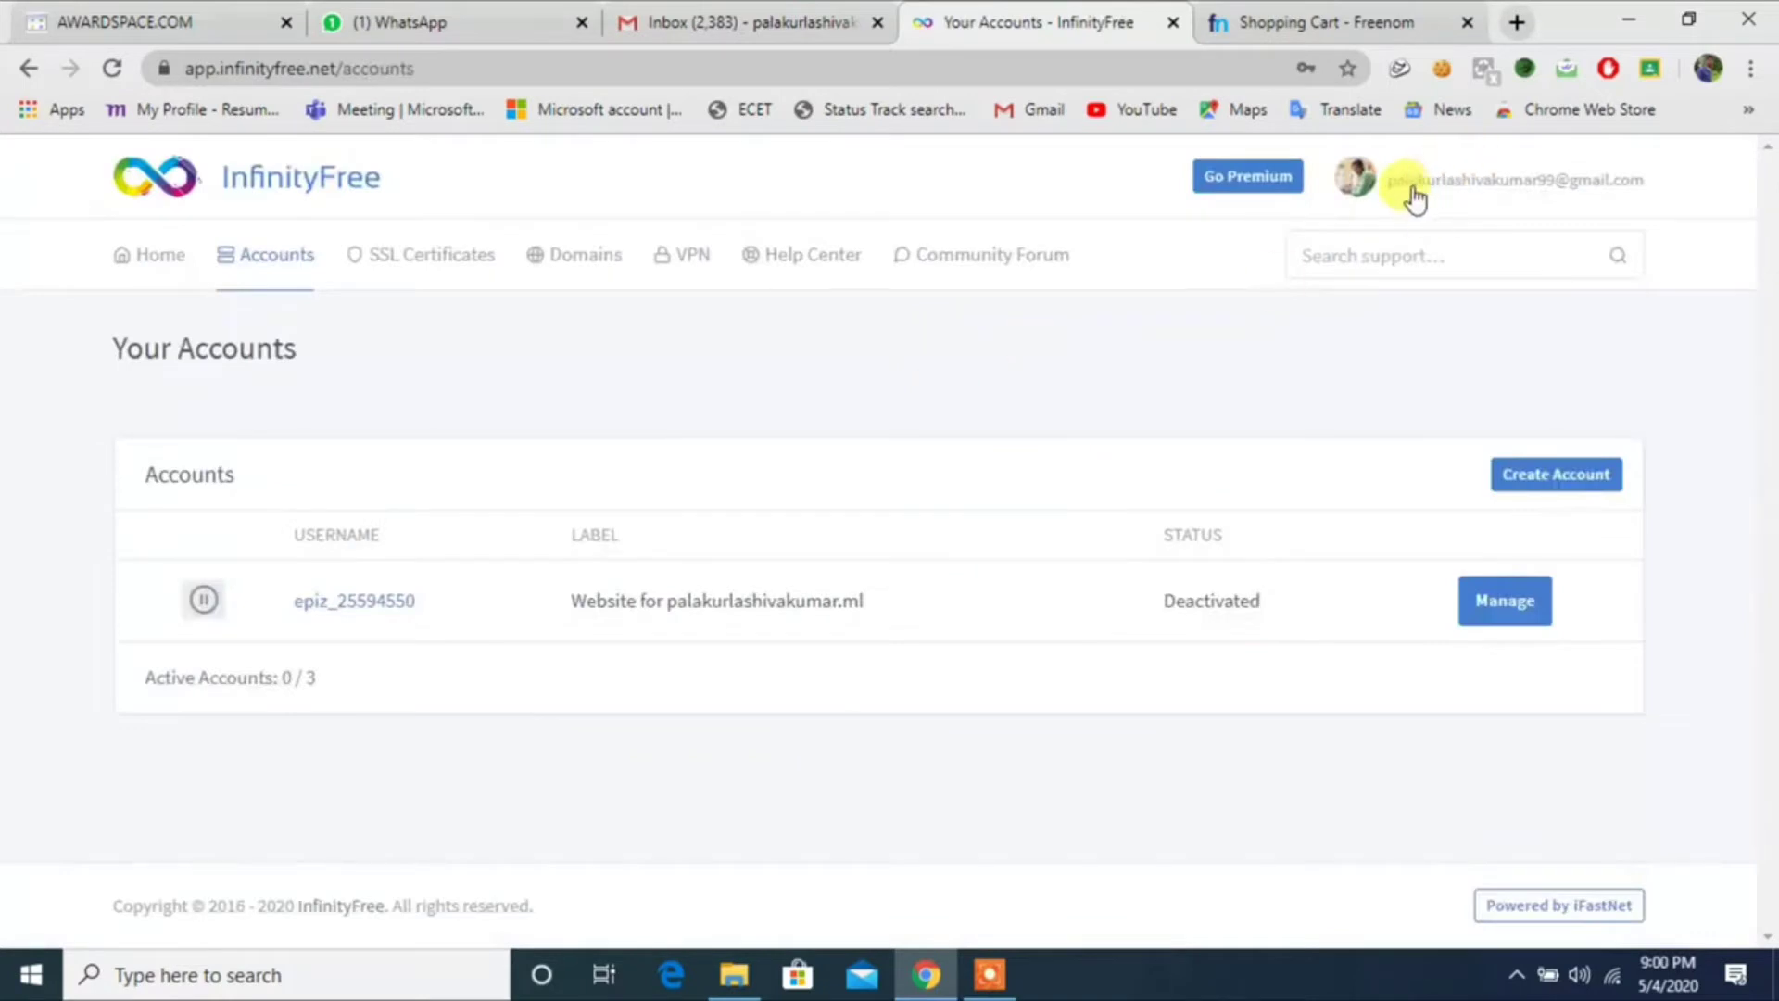
{"action": "left_click", "coordinate": [1535, 476]}
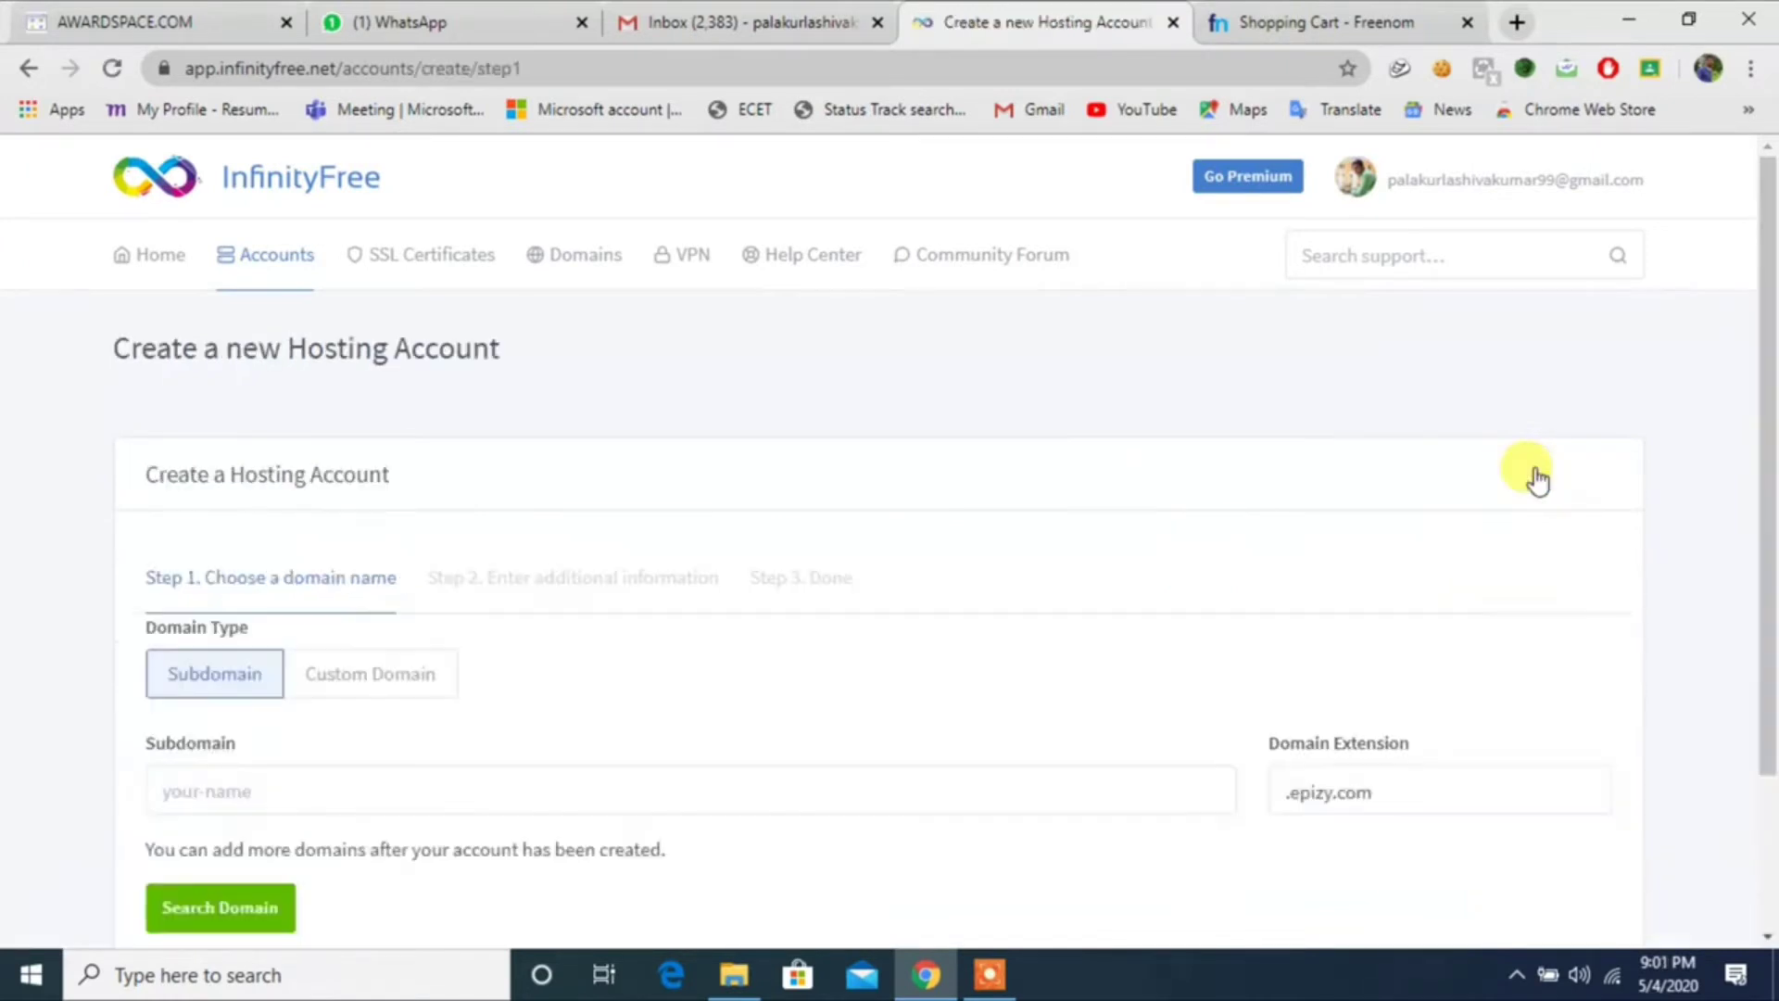
Choose the Custom Domain option for the new hosting account.
{"action": "scroll", "coordinate": [1668, 547], "scroll_direction": "down", "scroll_amount": 3}
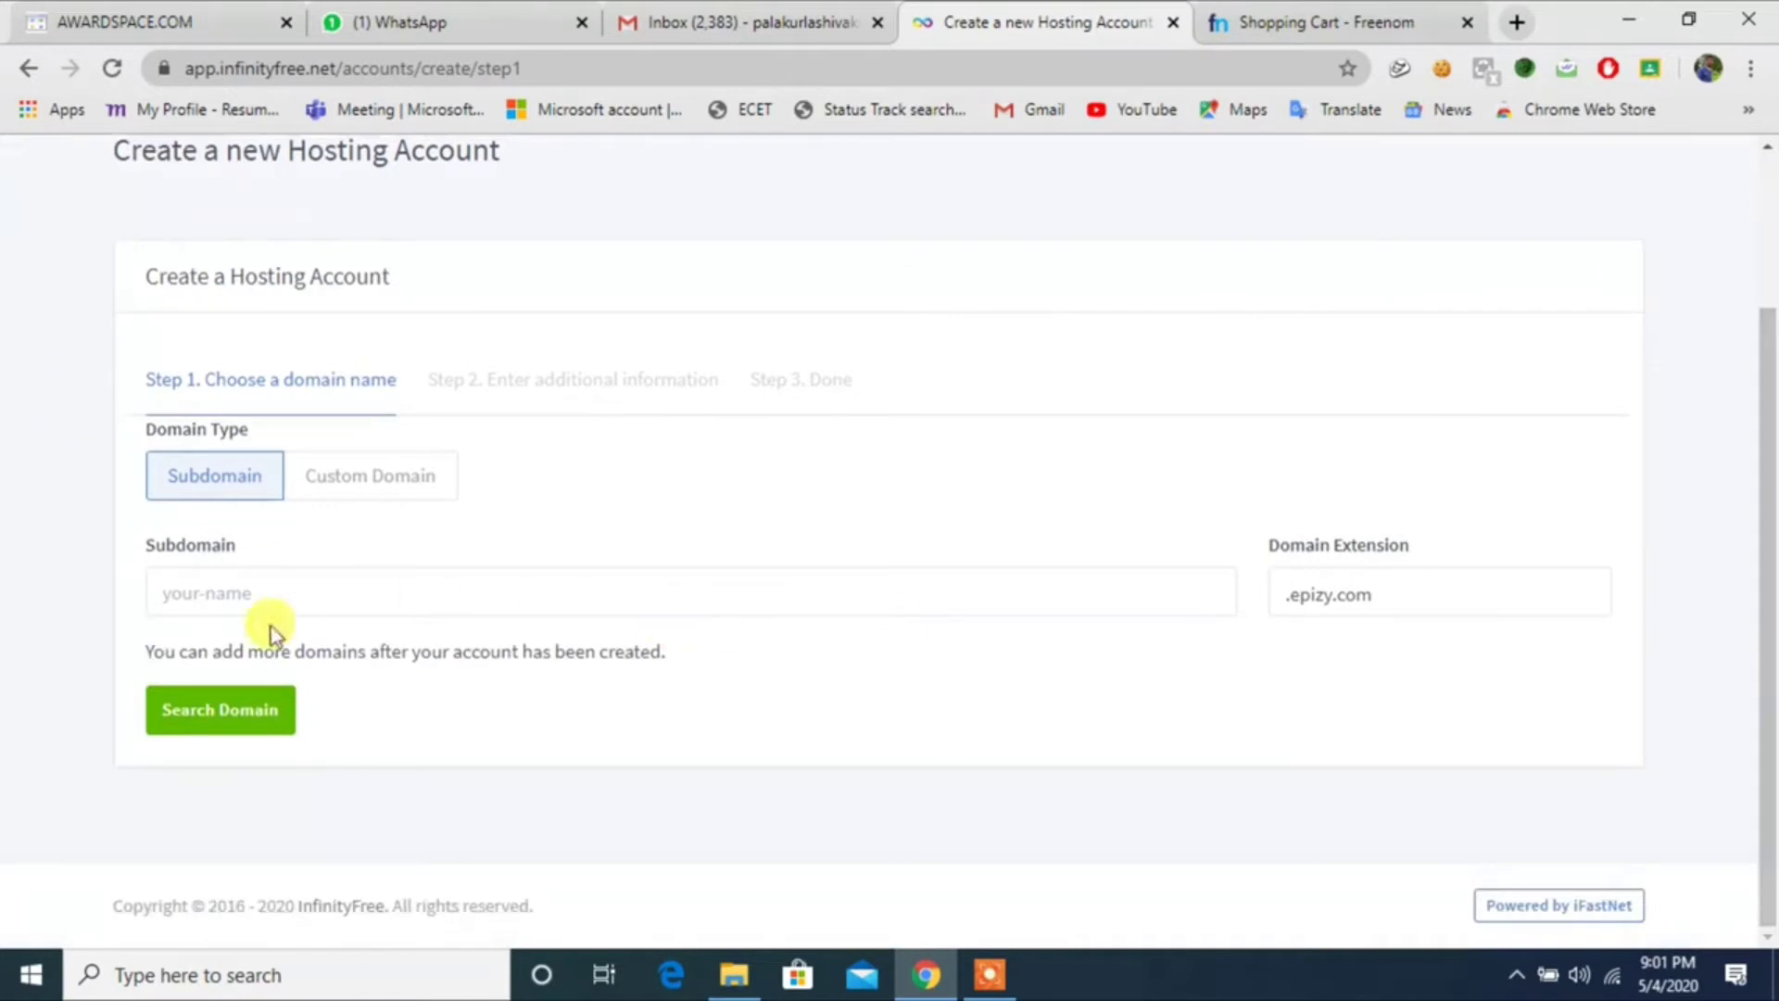
{"action": "left_click", "coordinate": [355, 499]}
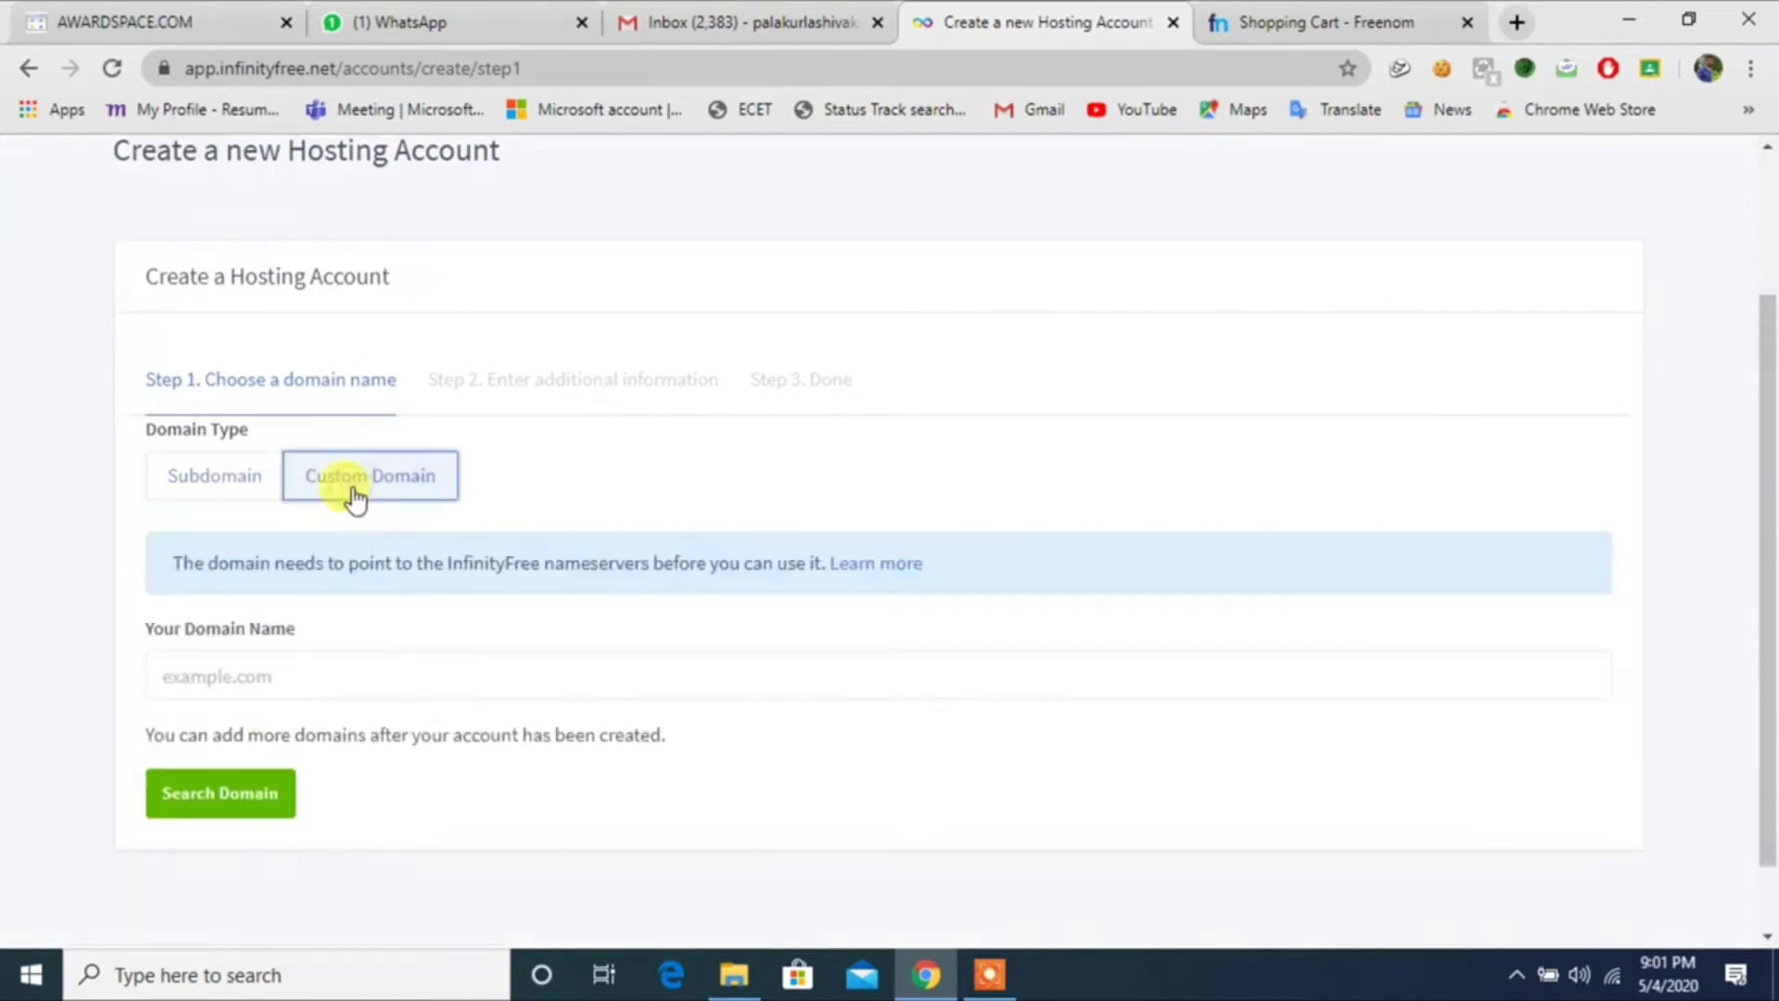
{"action": "left_click", "coordinate": [282, 672]}
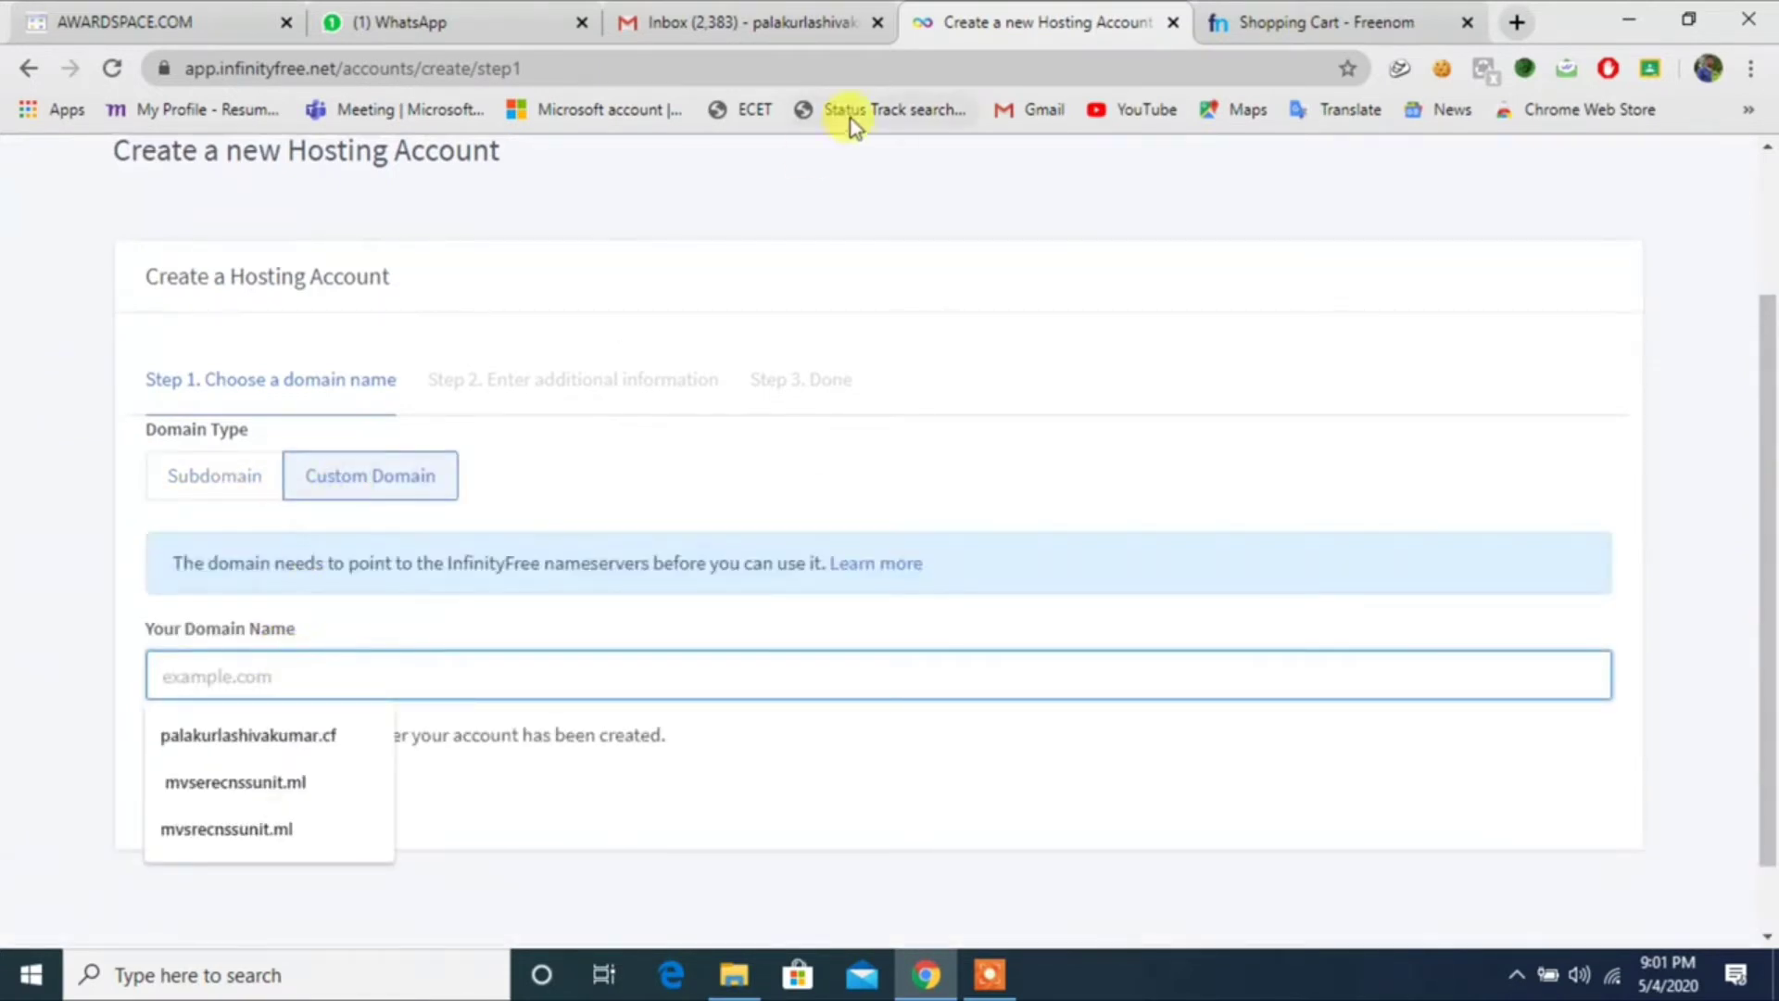
Copy the .ml domain from the Freenom cart into Your Domain Name and check its availability.
{"action": "left_click", "coordinate": [1195, 14]}
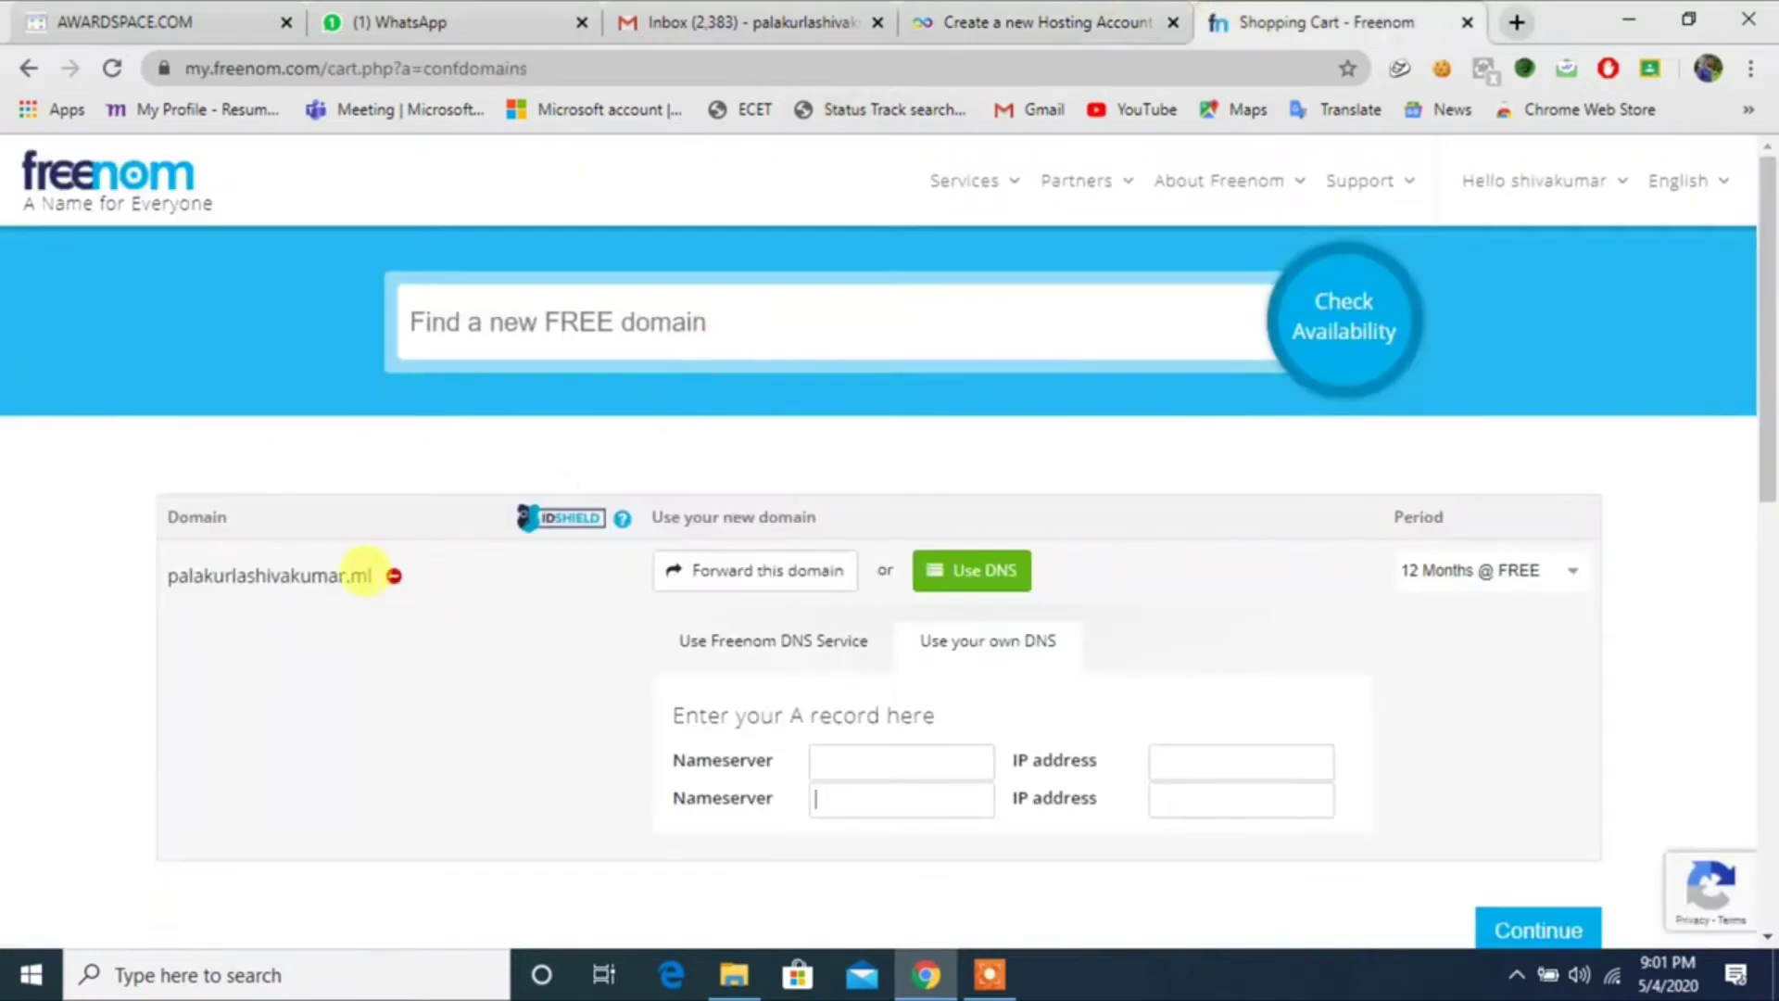
{"action": "left_click_drag", "start_coordinate": [364, 574], "coordinate": [164, 573]}
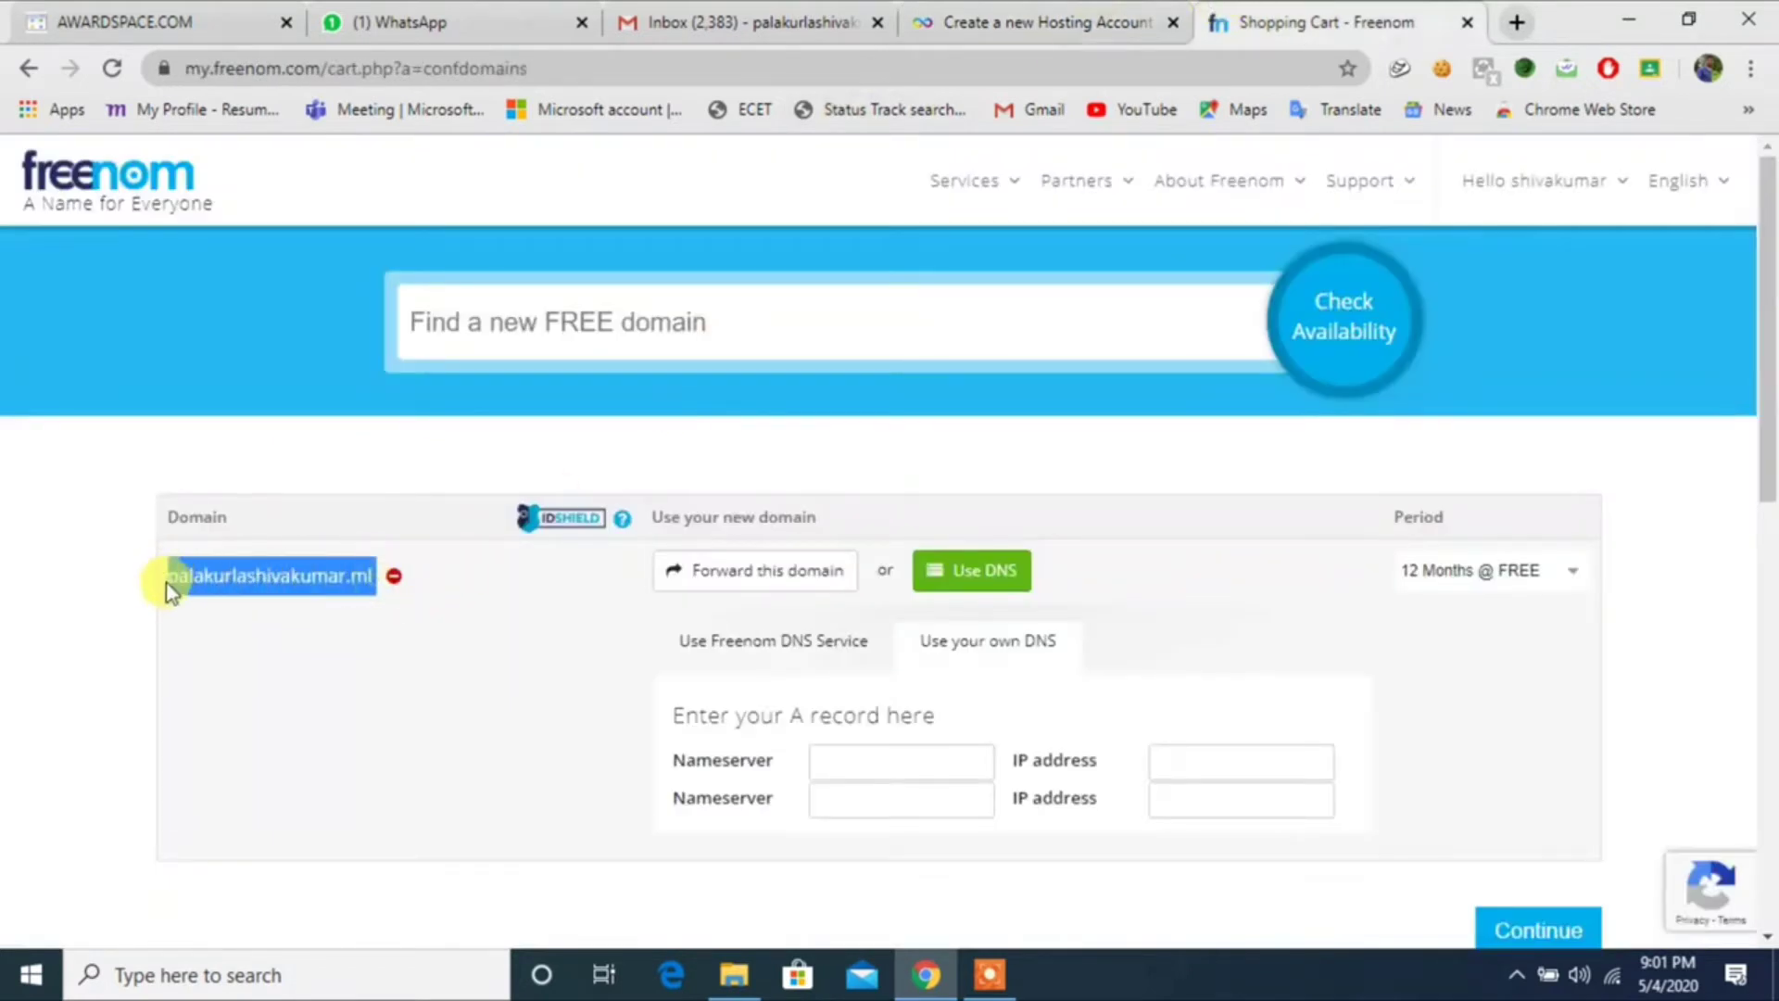
{"action": "left_click", "coordinate": [1080, 20]}
{"action": "left_click", "coordinate": [474, 653]}
{"action": "type", "text": "palakurlashivakumar.ml"}
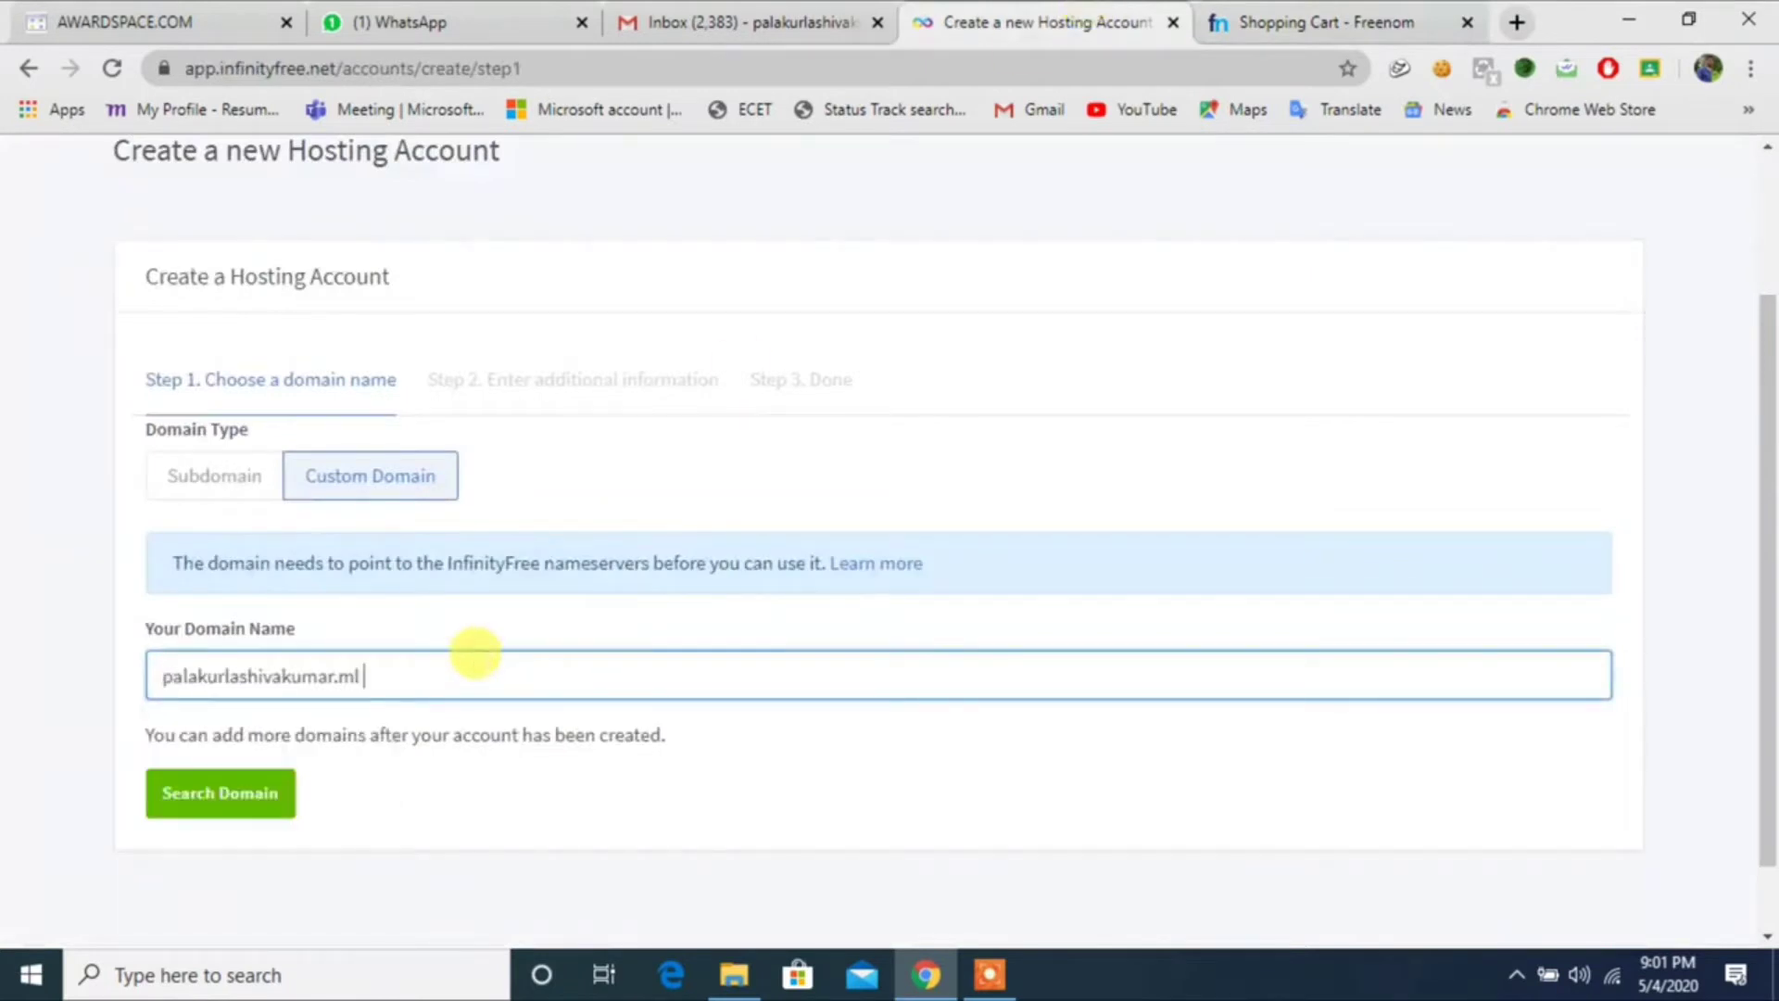
{"action": "left_click", "coordinate": [257, 801]}
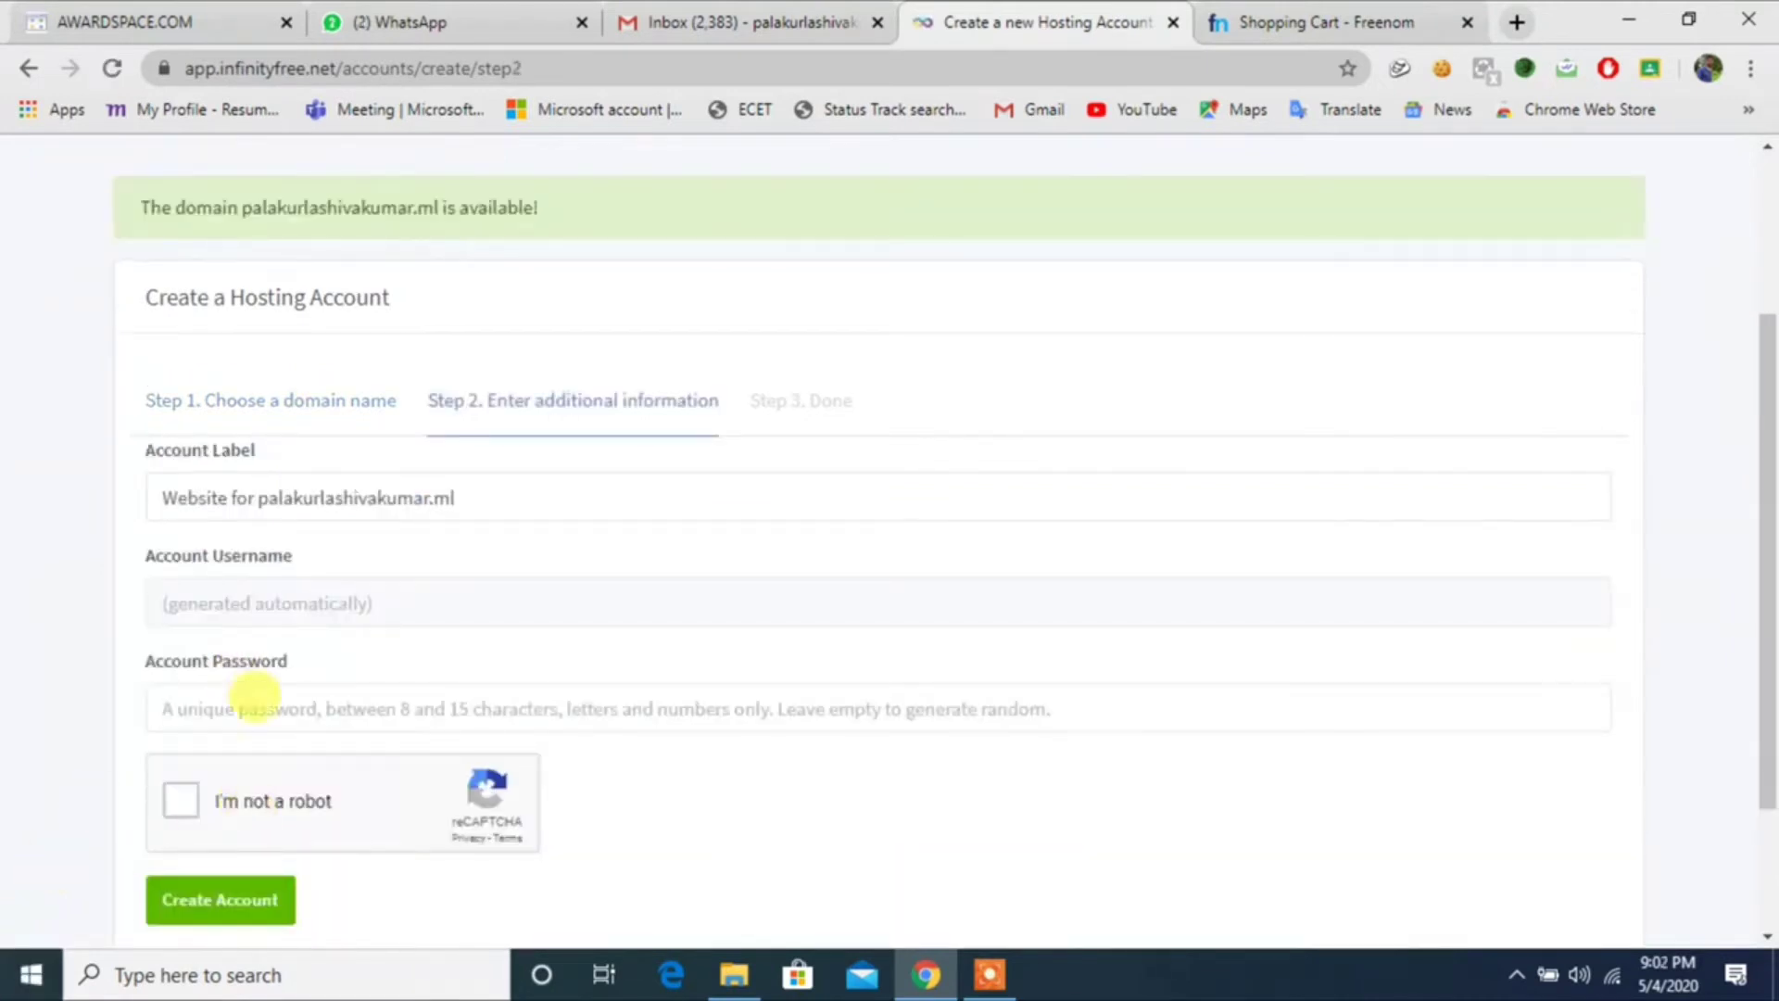
Enter an account password, pass the robot check, and create the hosting account.
{"action": "left_click", "coordinate": [255, 697]}
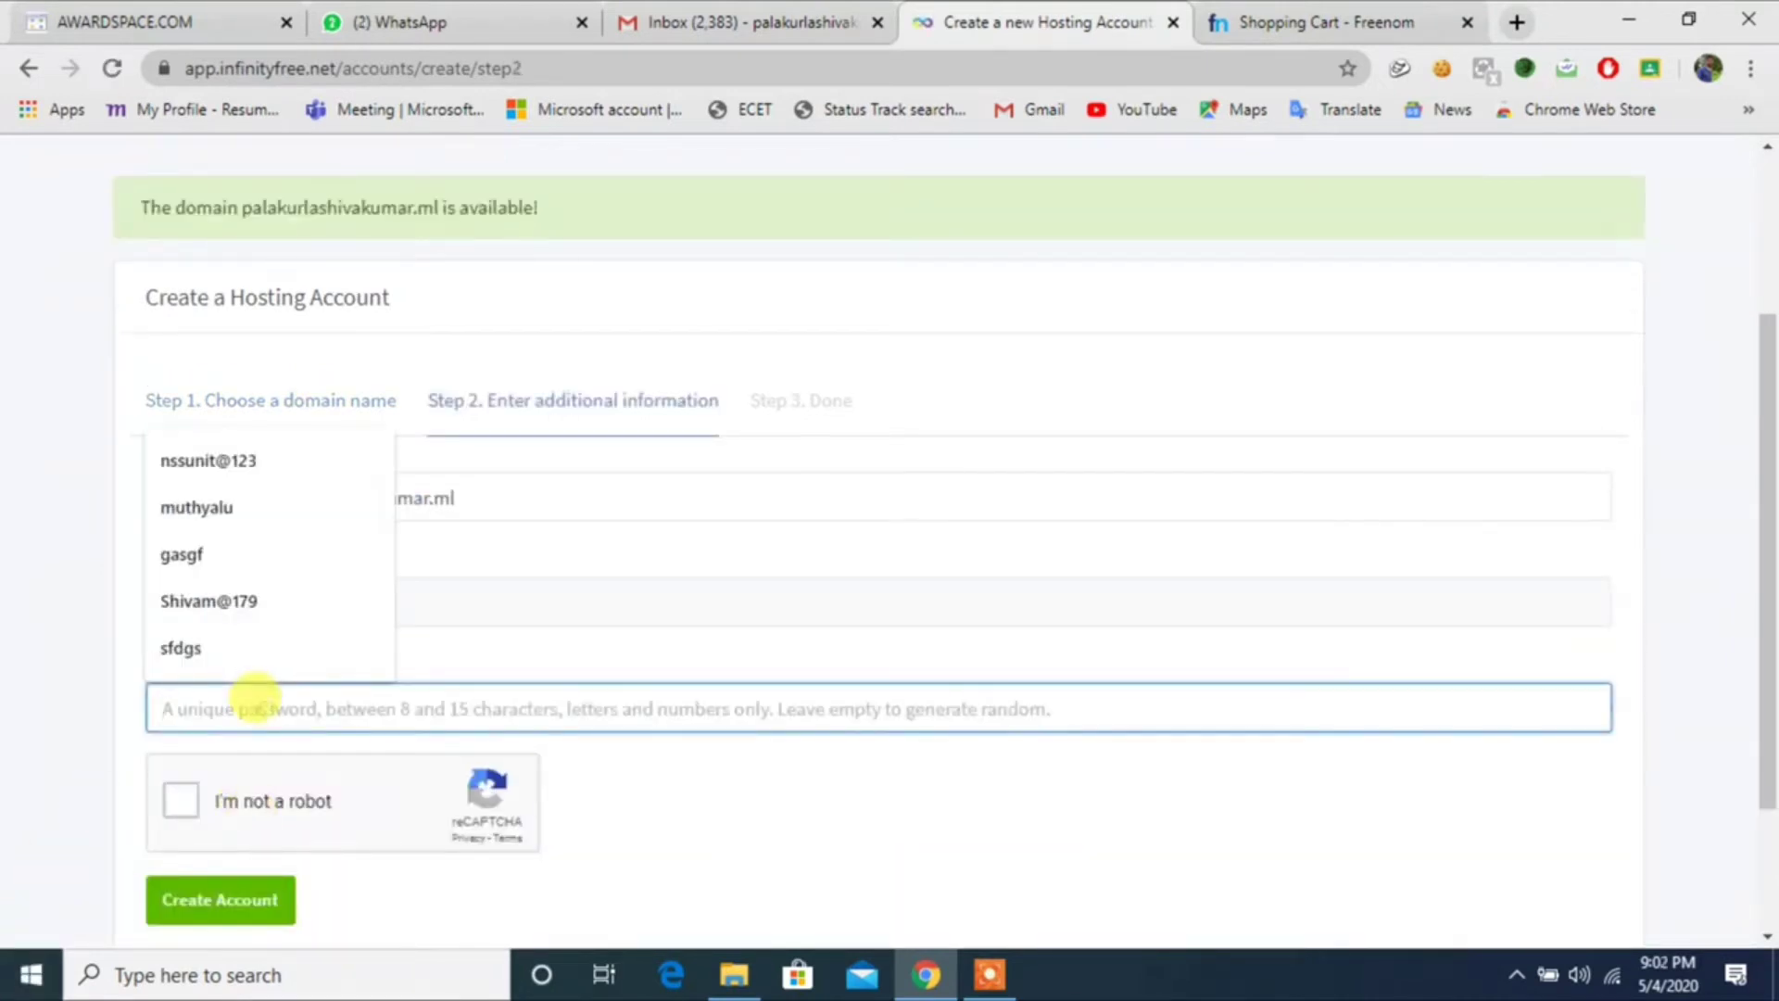
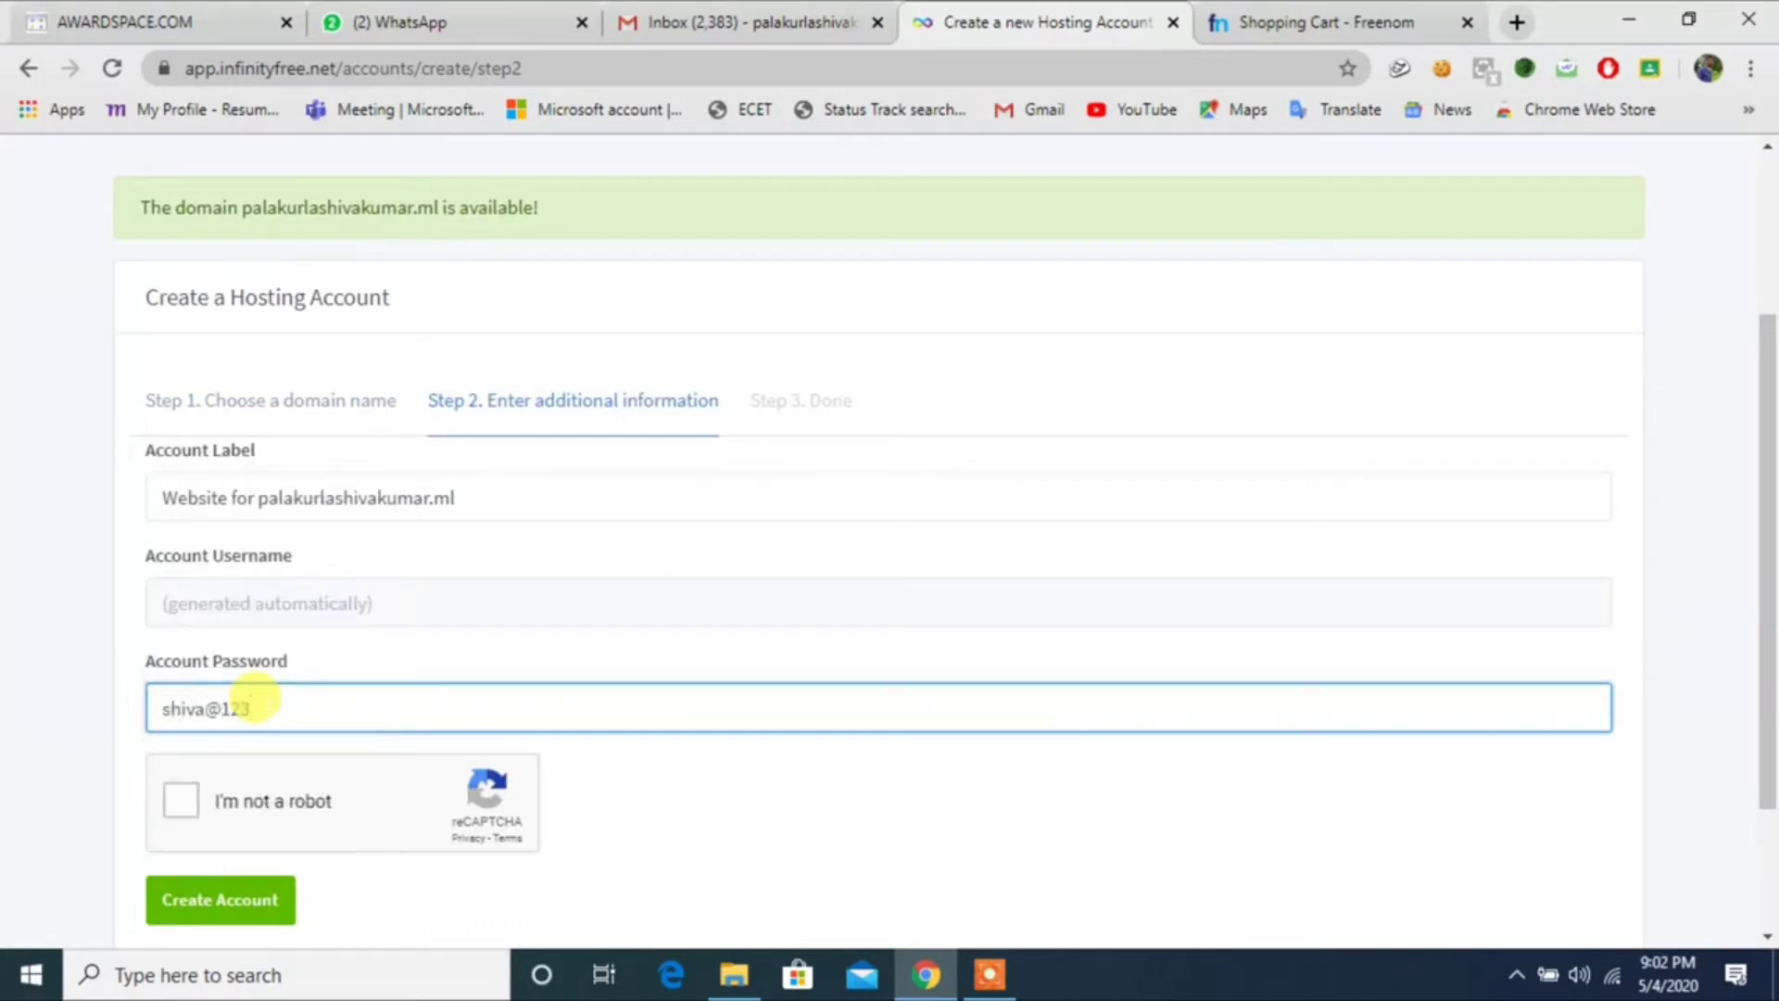
{"action": "left_click", "coordinate": [183, 795]}
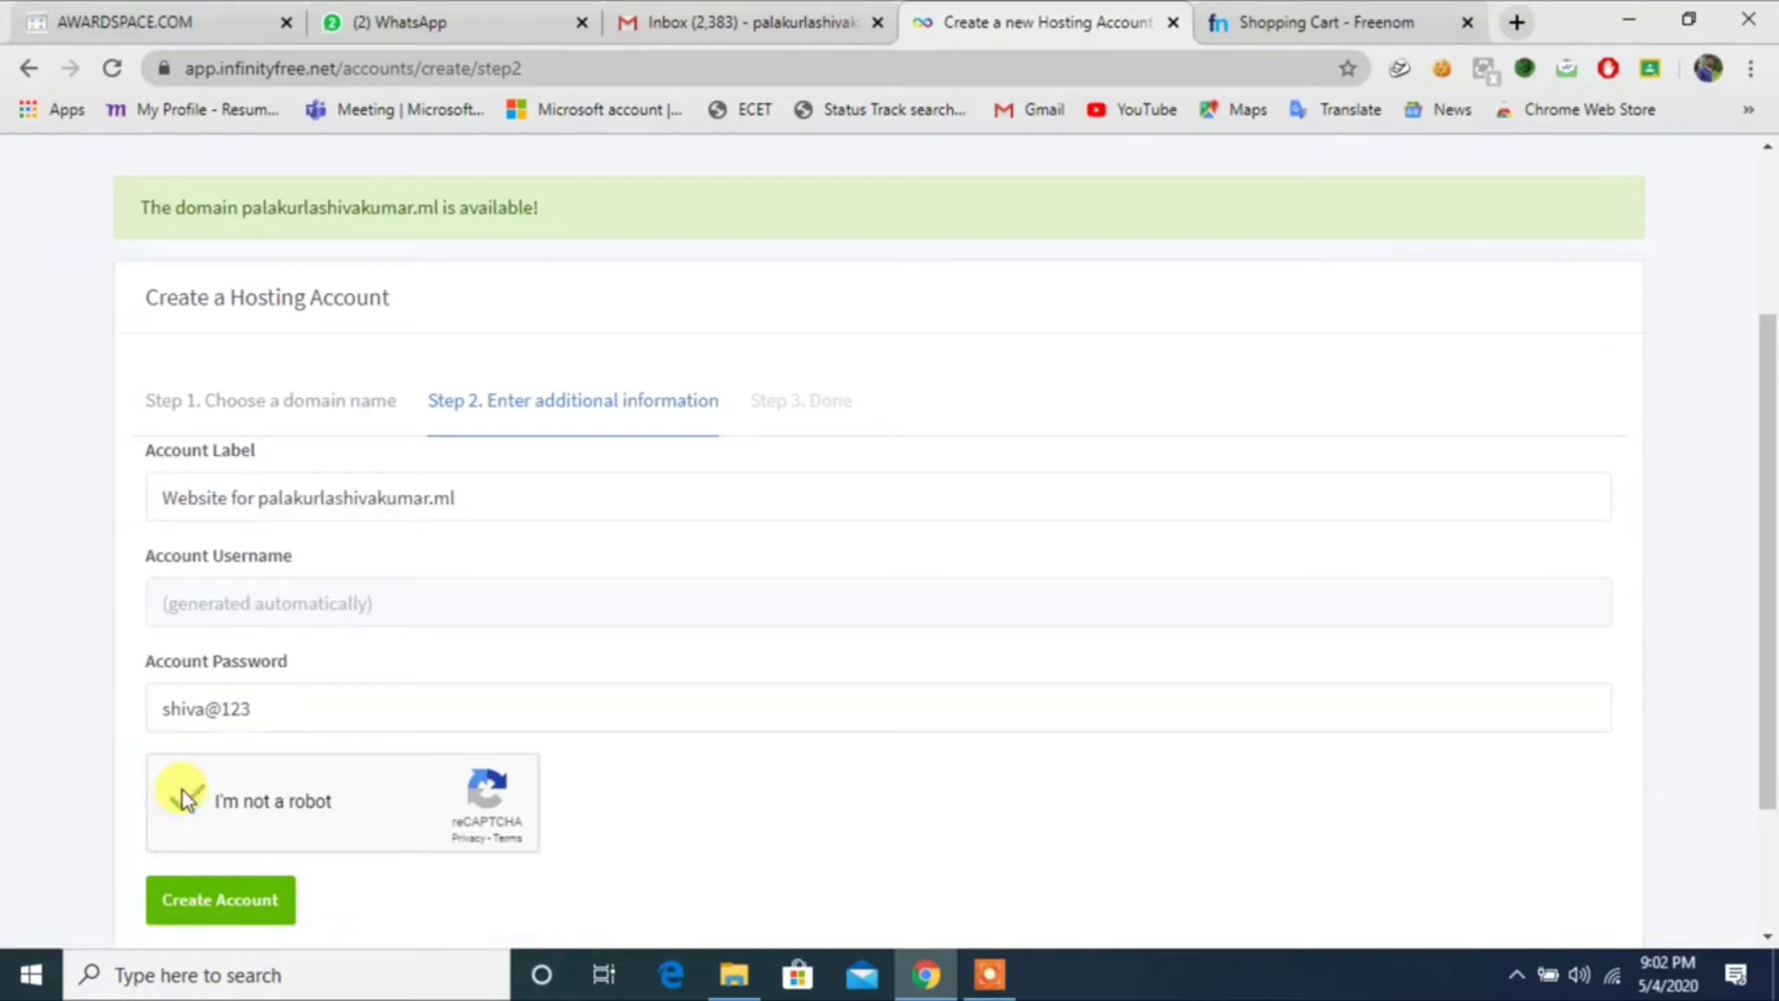
{"action": "left_click", "coordinate": [197, 899]}
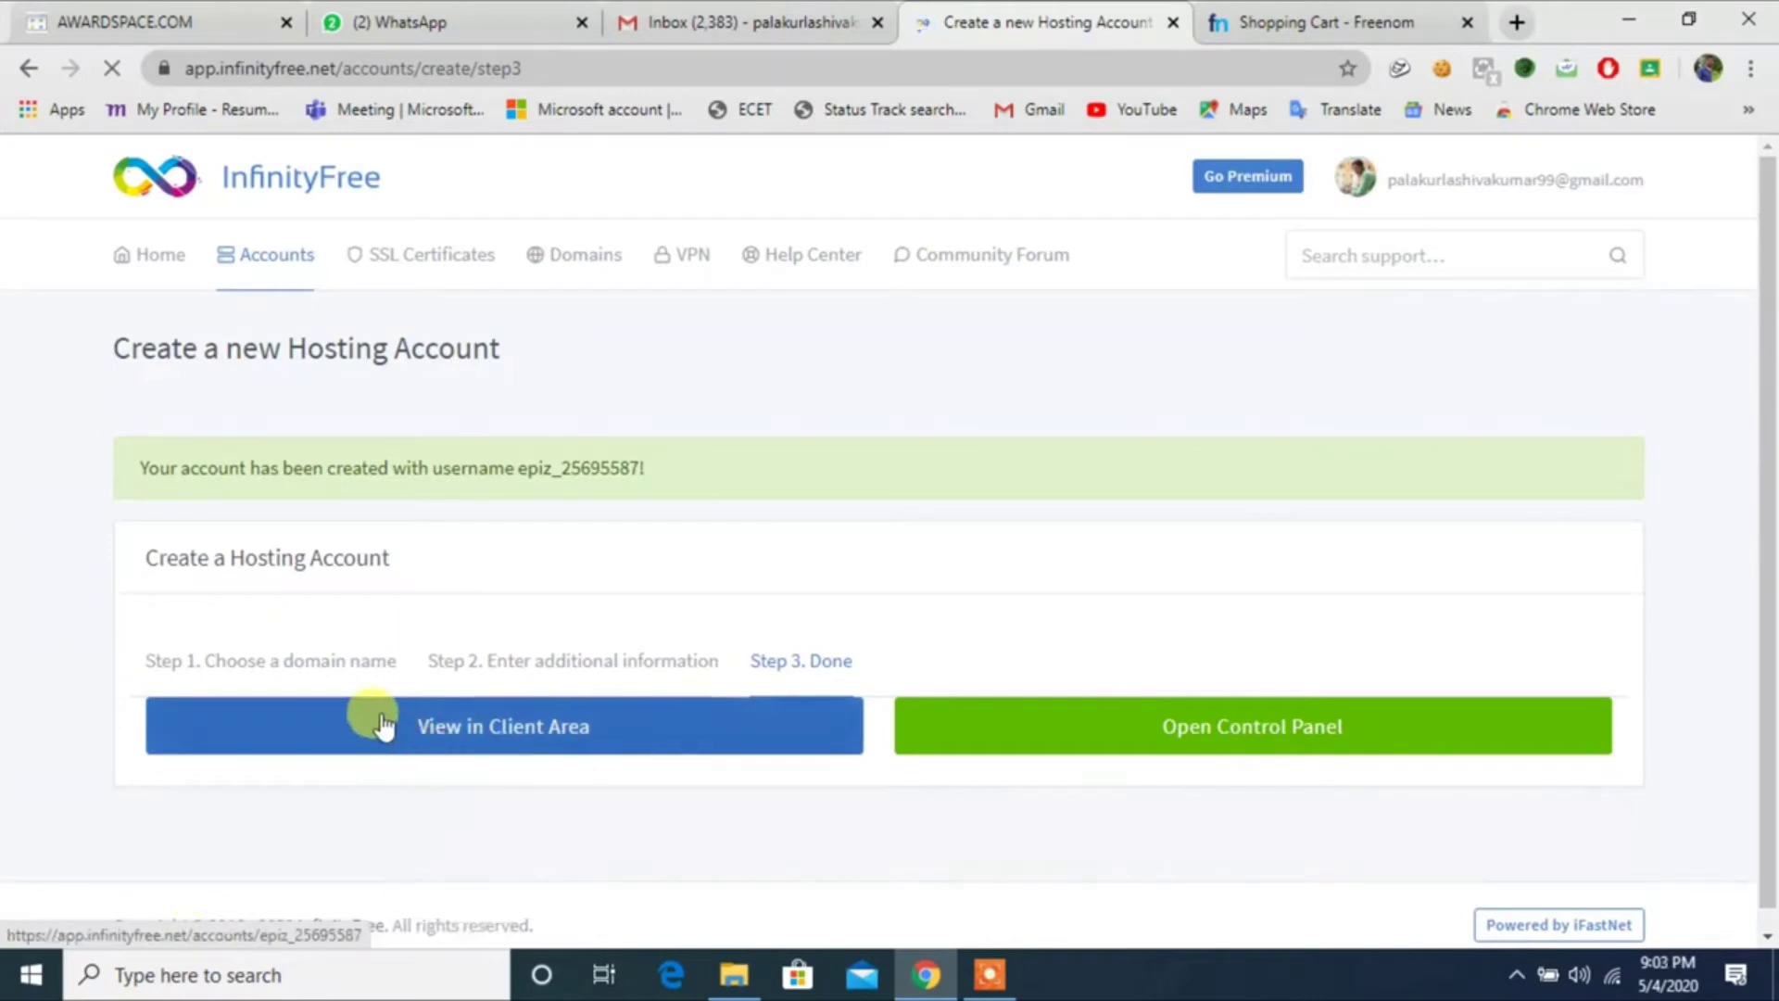
Open the control panel, approve account emails, and launch Softaculous Apps Installer.
{"action": "left_click", "coordinate": [990, 727]}
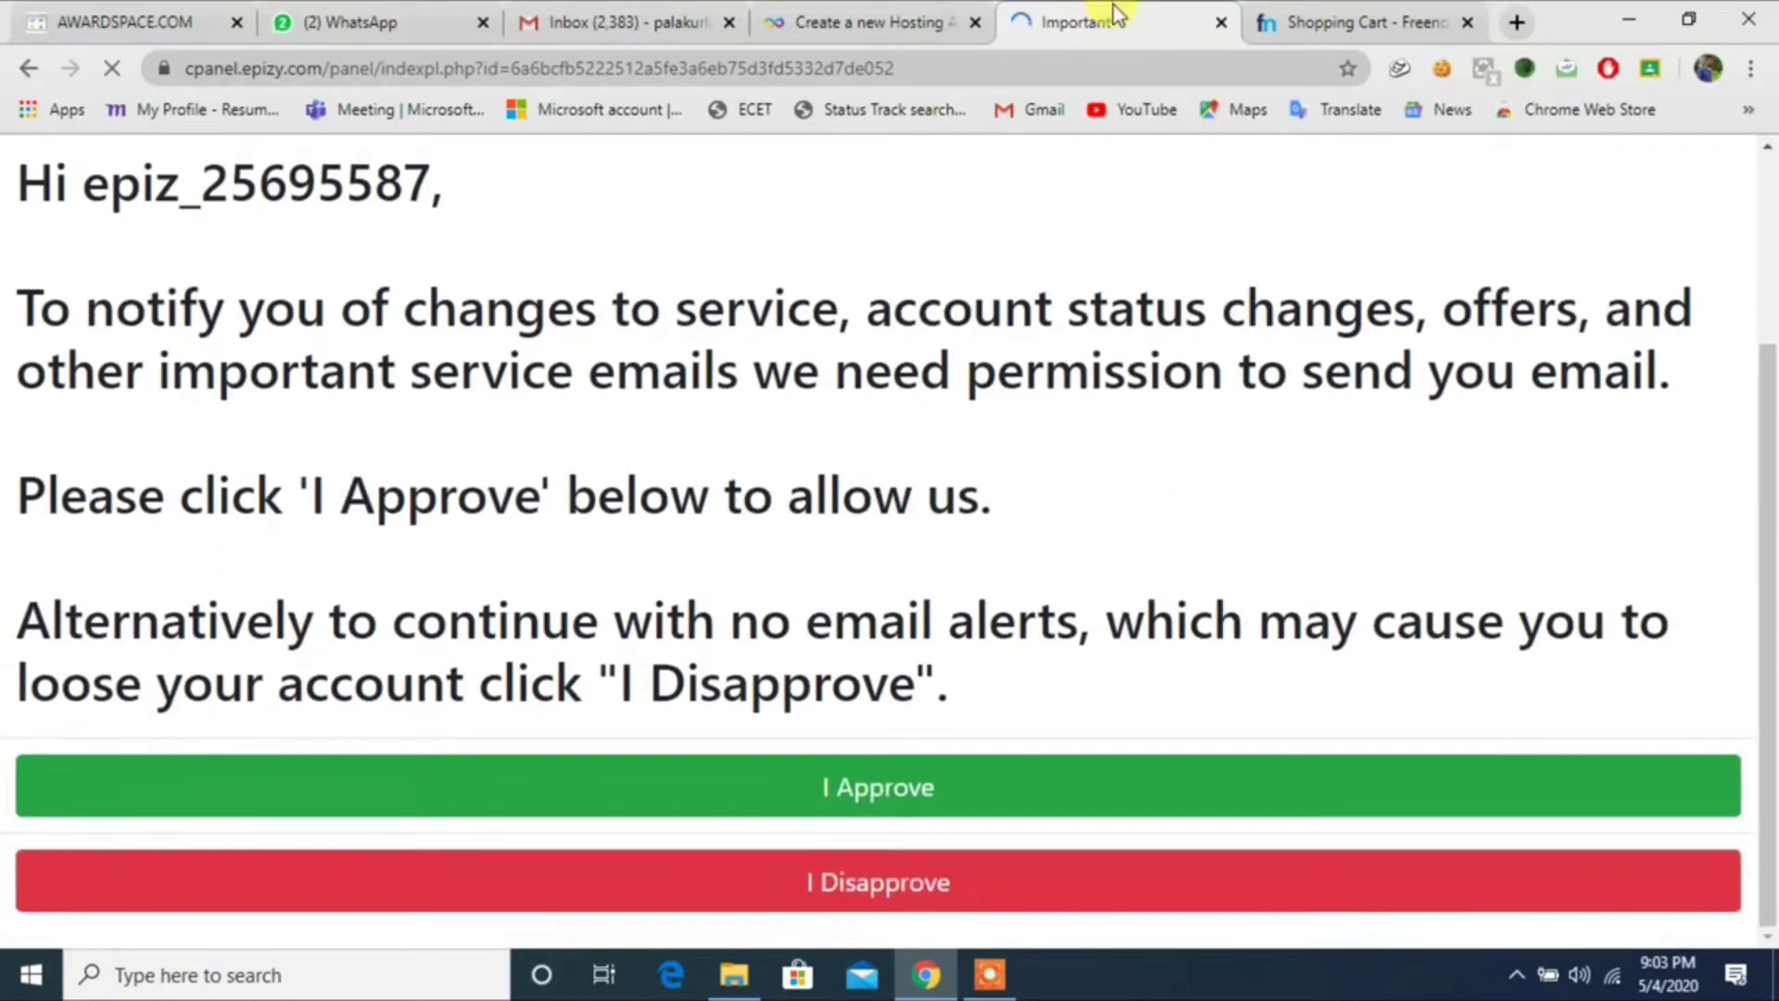
{"action": "left_click", "coordinate": [1101, 790]}
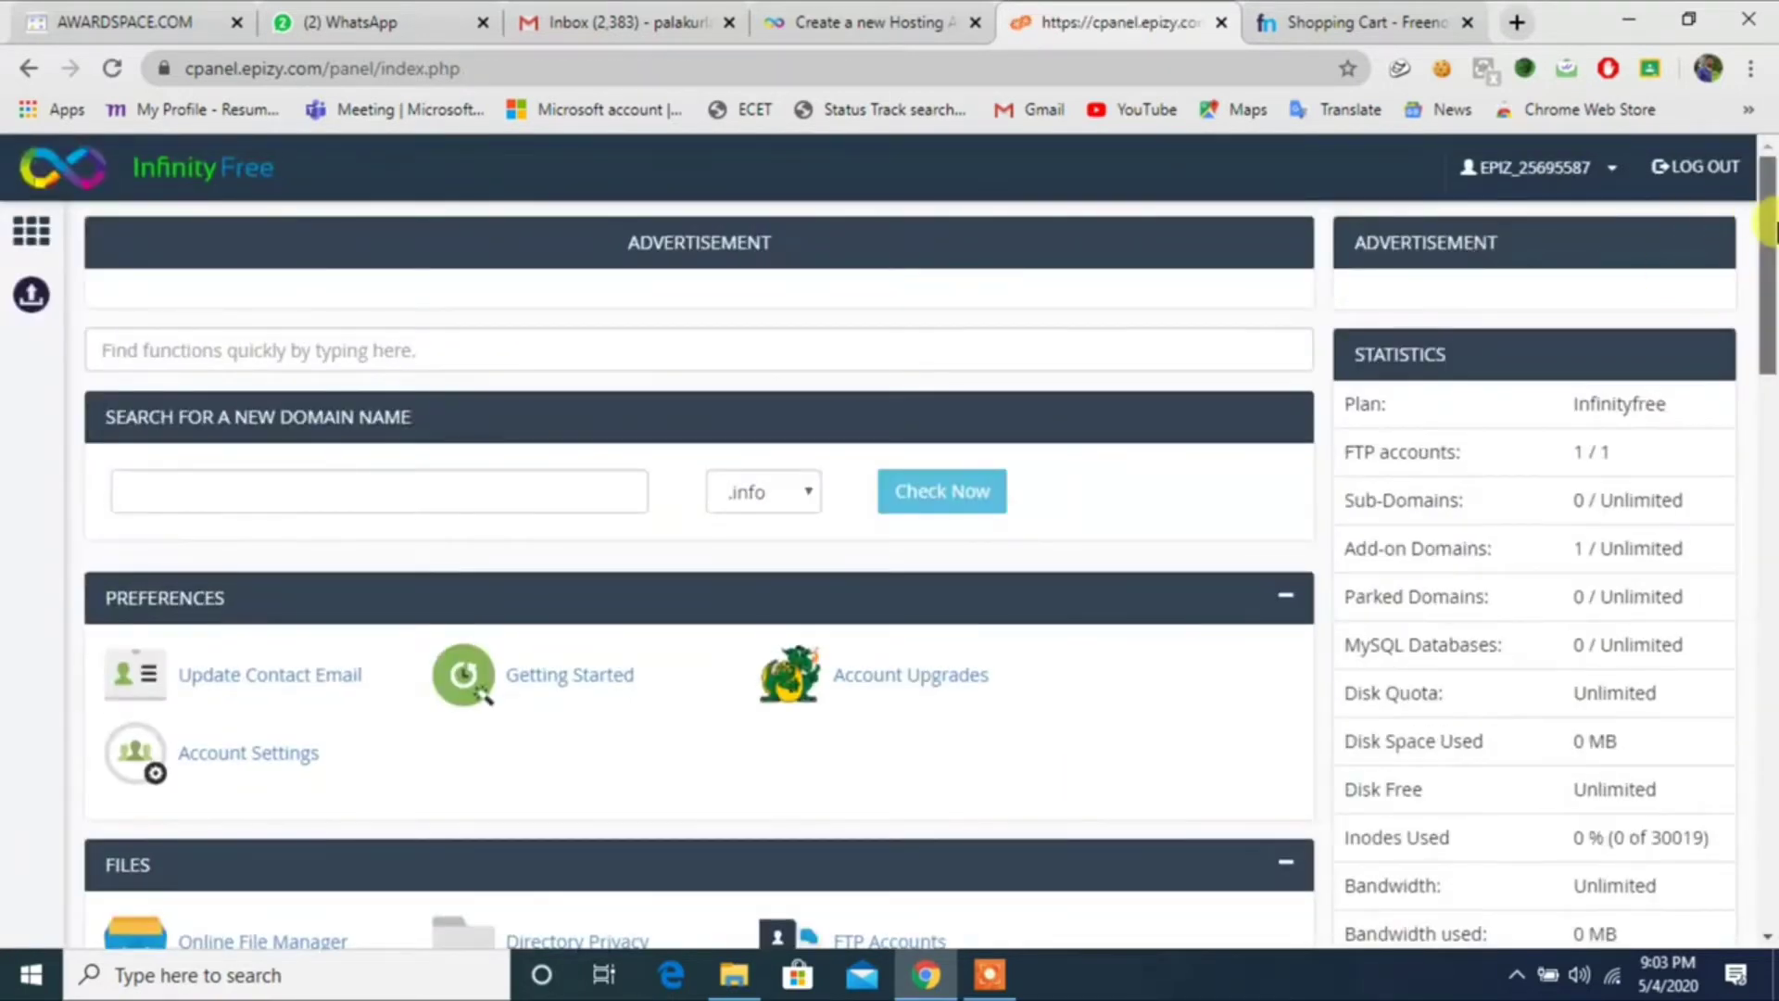
{"action": "left_click_drag", "start_coordinate": [1768, 231], "coordinate": [1770, 704]}
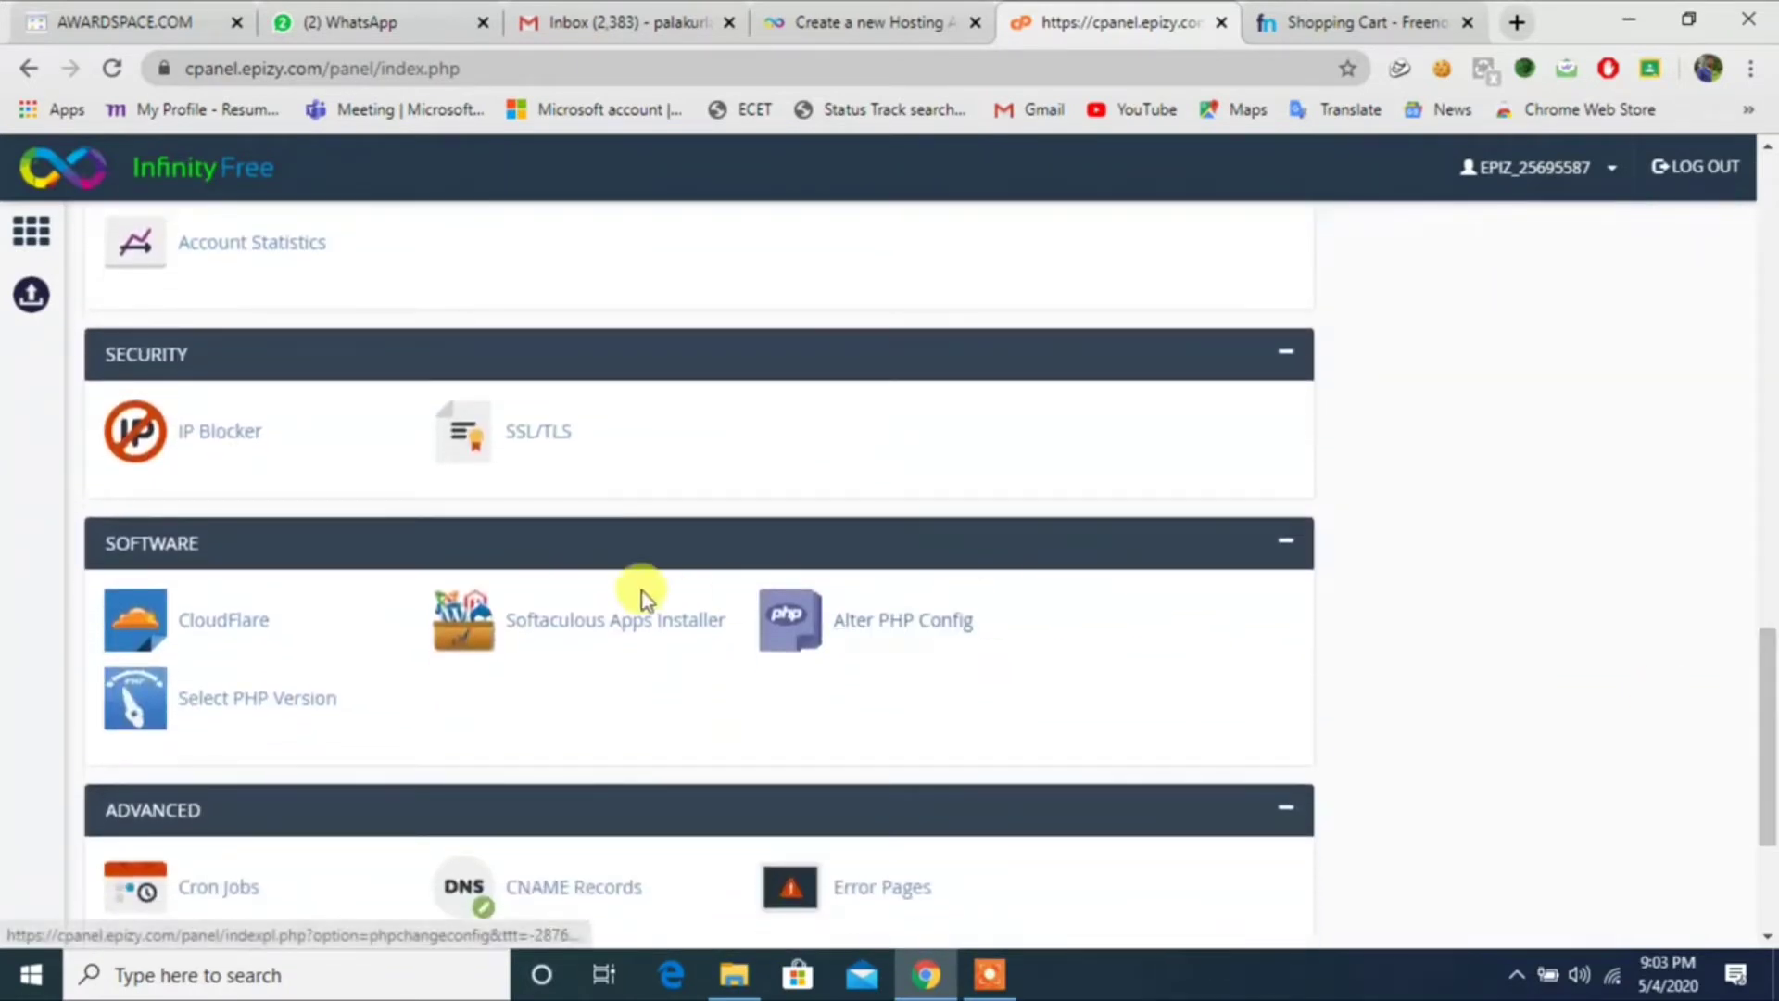
{"action": "left_click", "coordinate": [603, 637]}
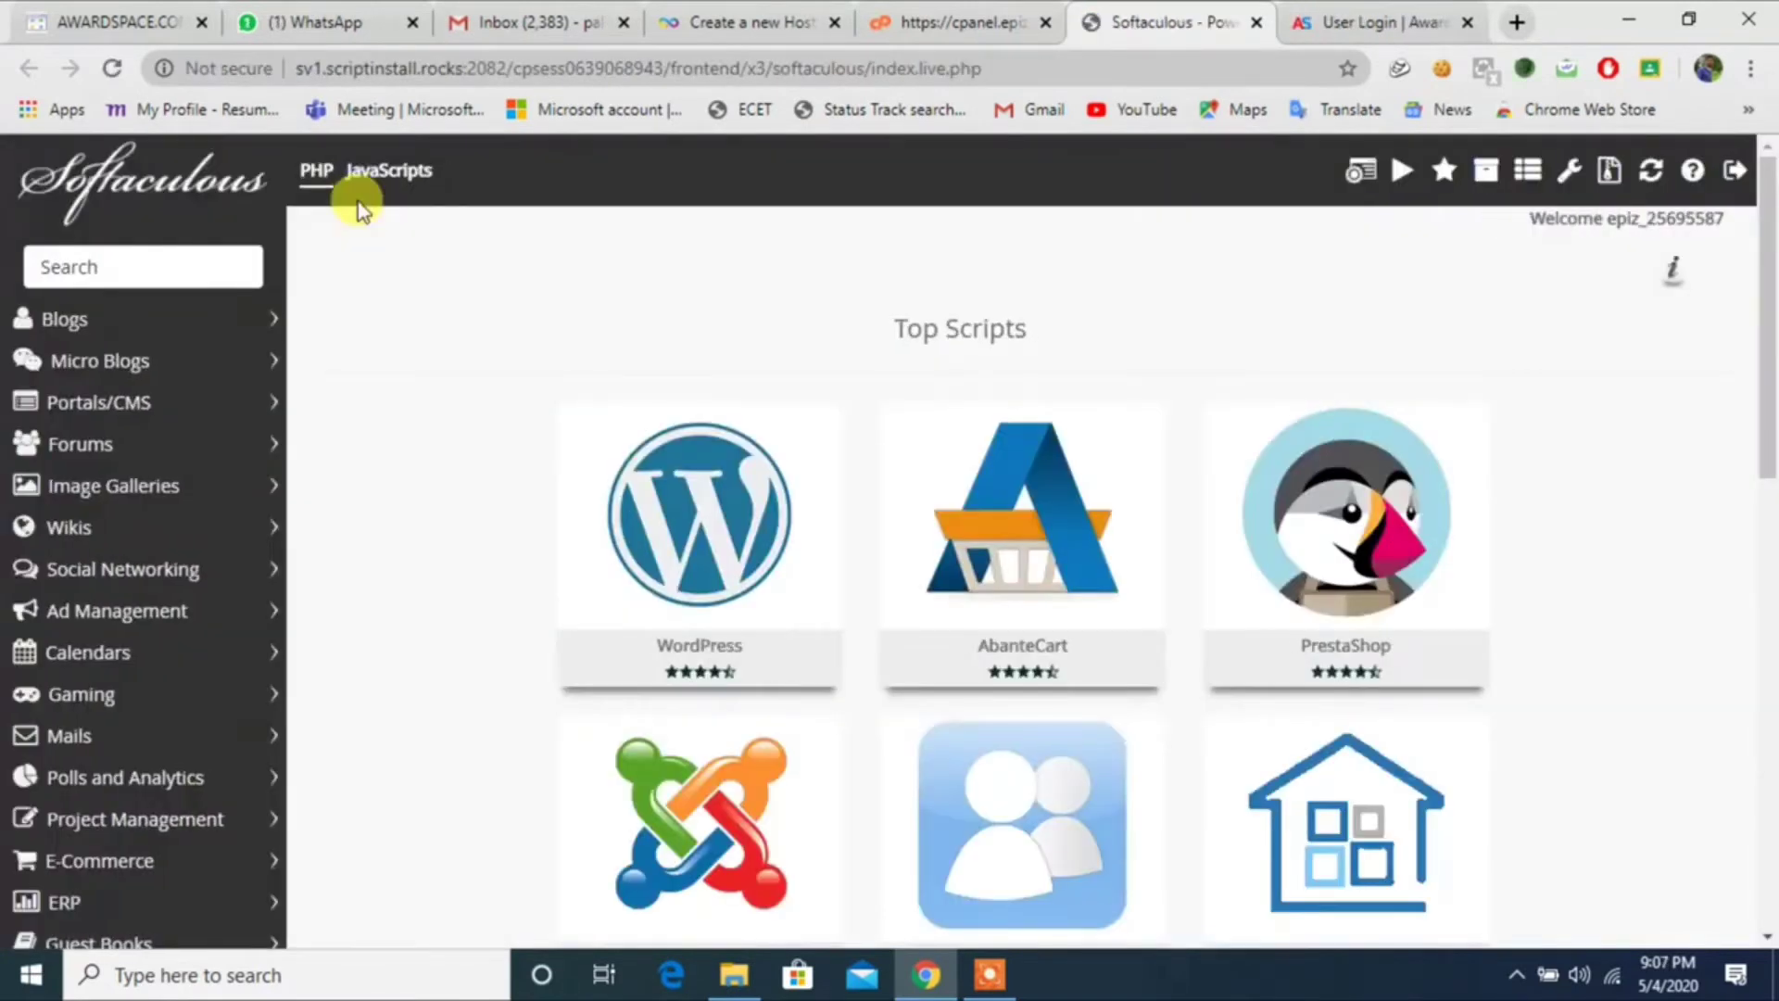
Start a WordPress install in Softaculous and clear the default 'My Blog' site name.
{"action": "mouse_move", "coordinate": [556, 463]}
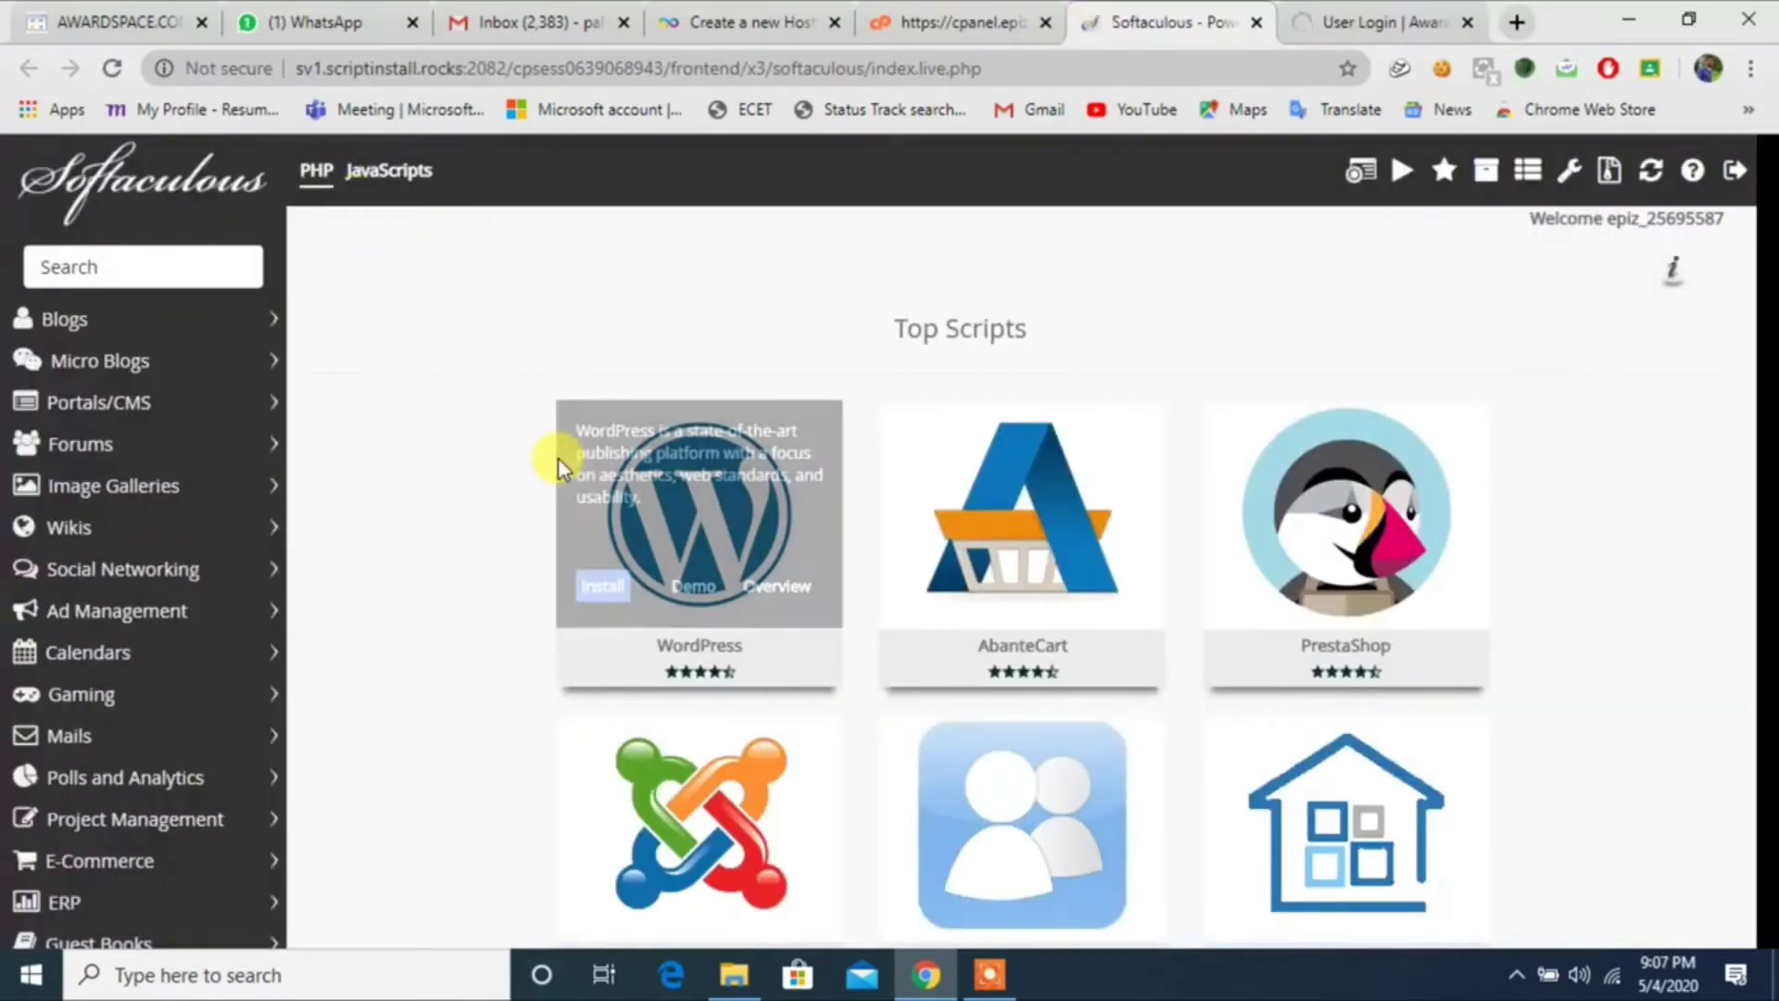
{"action": "left_click", "coordinate": [604, 587]}
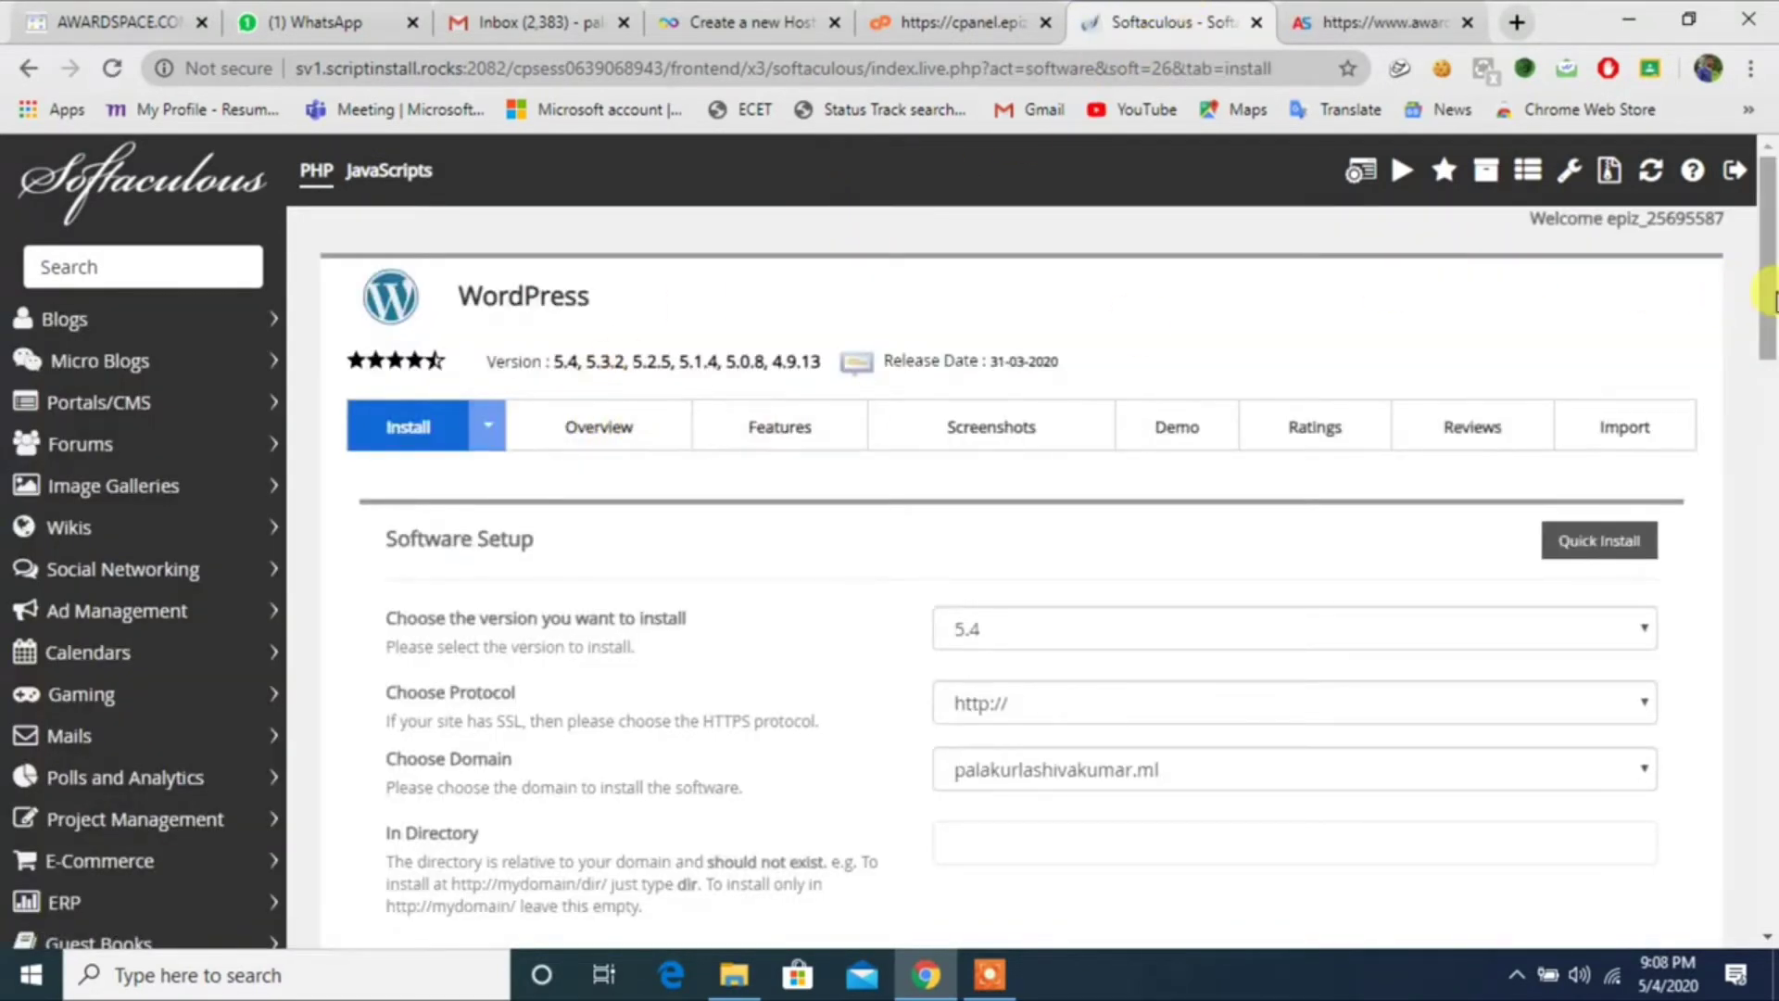
{"action": "left_click_drag", "start_coordinate": [1770, 299], "coordinate": [1771, 464]}
{"action": "left_click", "coordinate": [1525, 457]}
{"action": "triple_click", "coordinate": [1530, 458]}
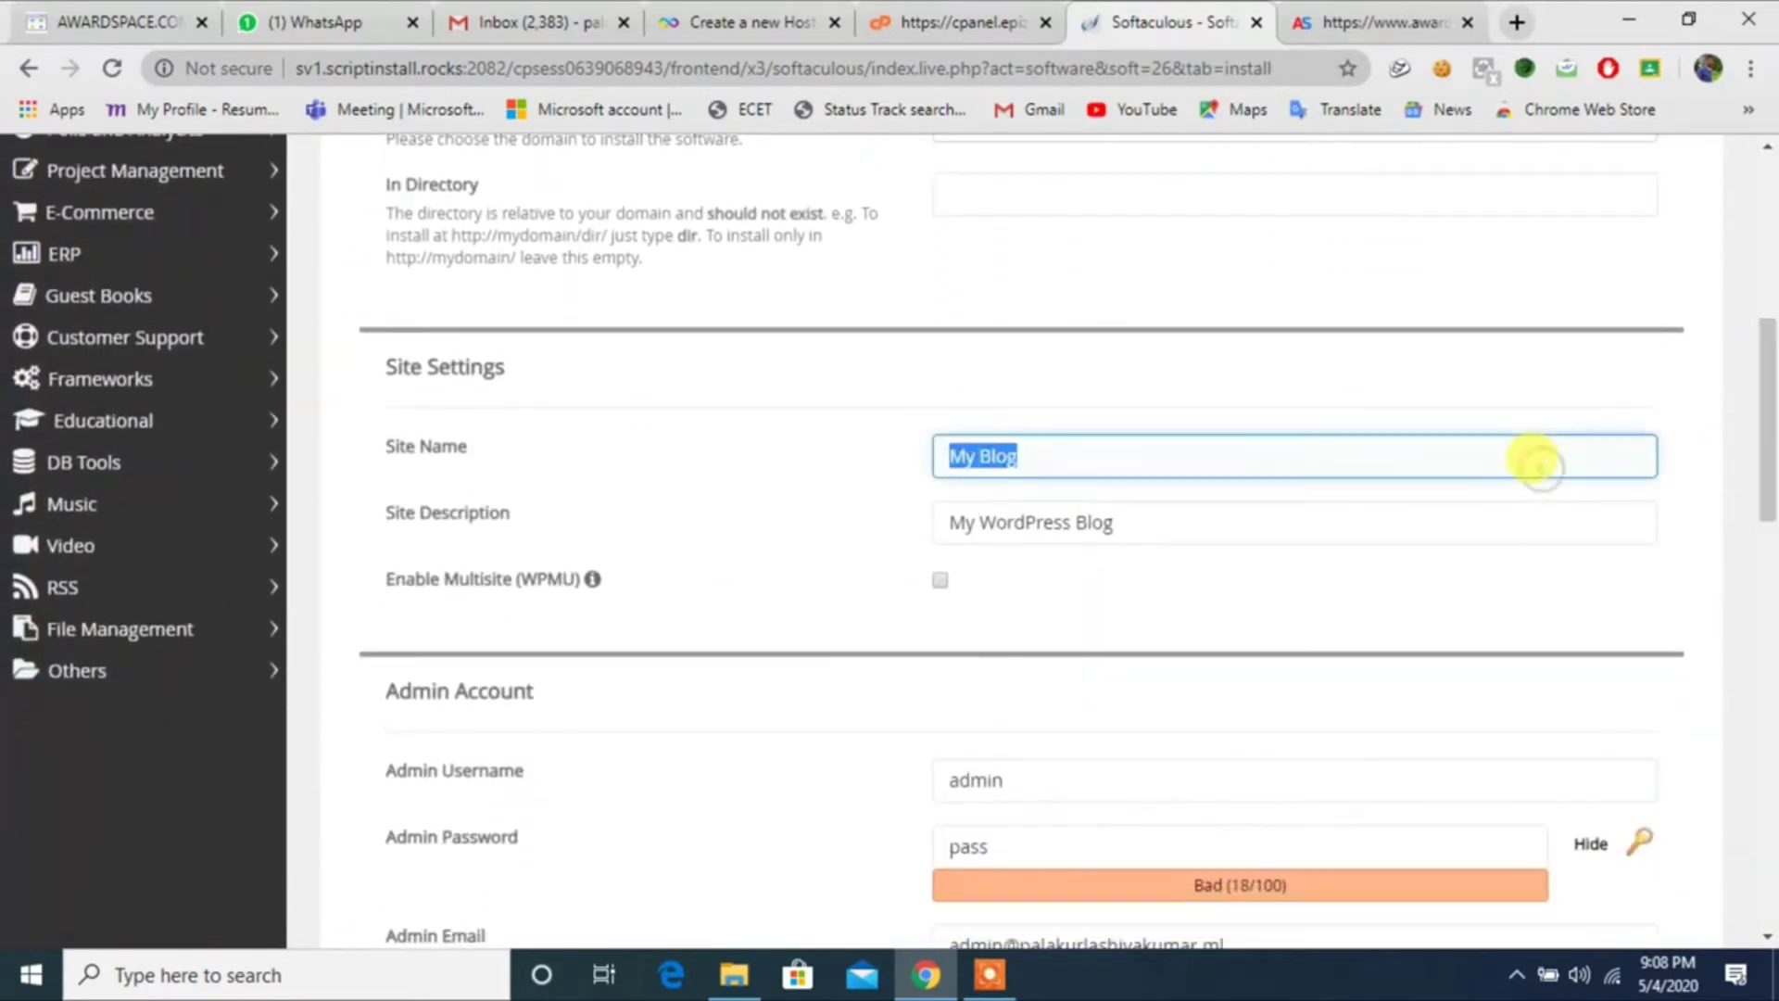
{"action": "key", "text": "BackSpace"}
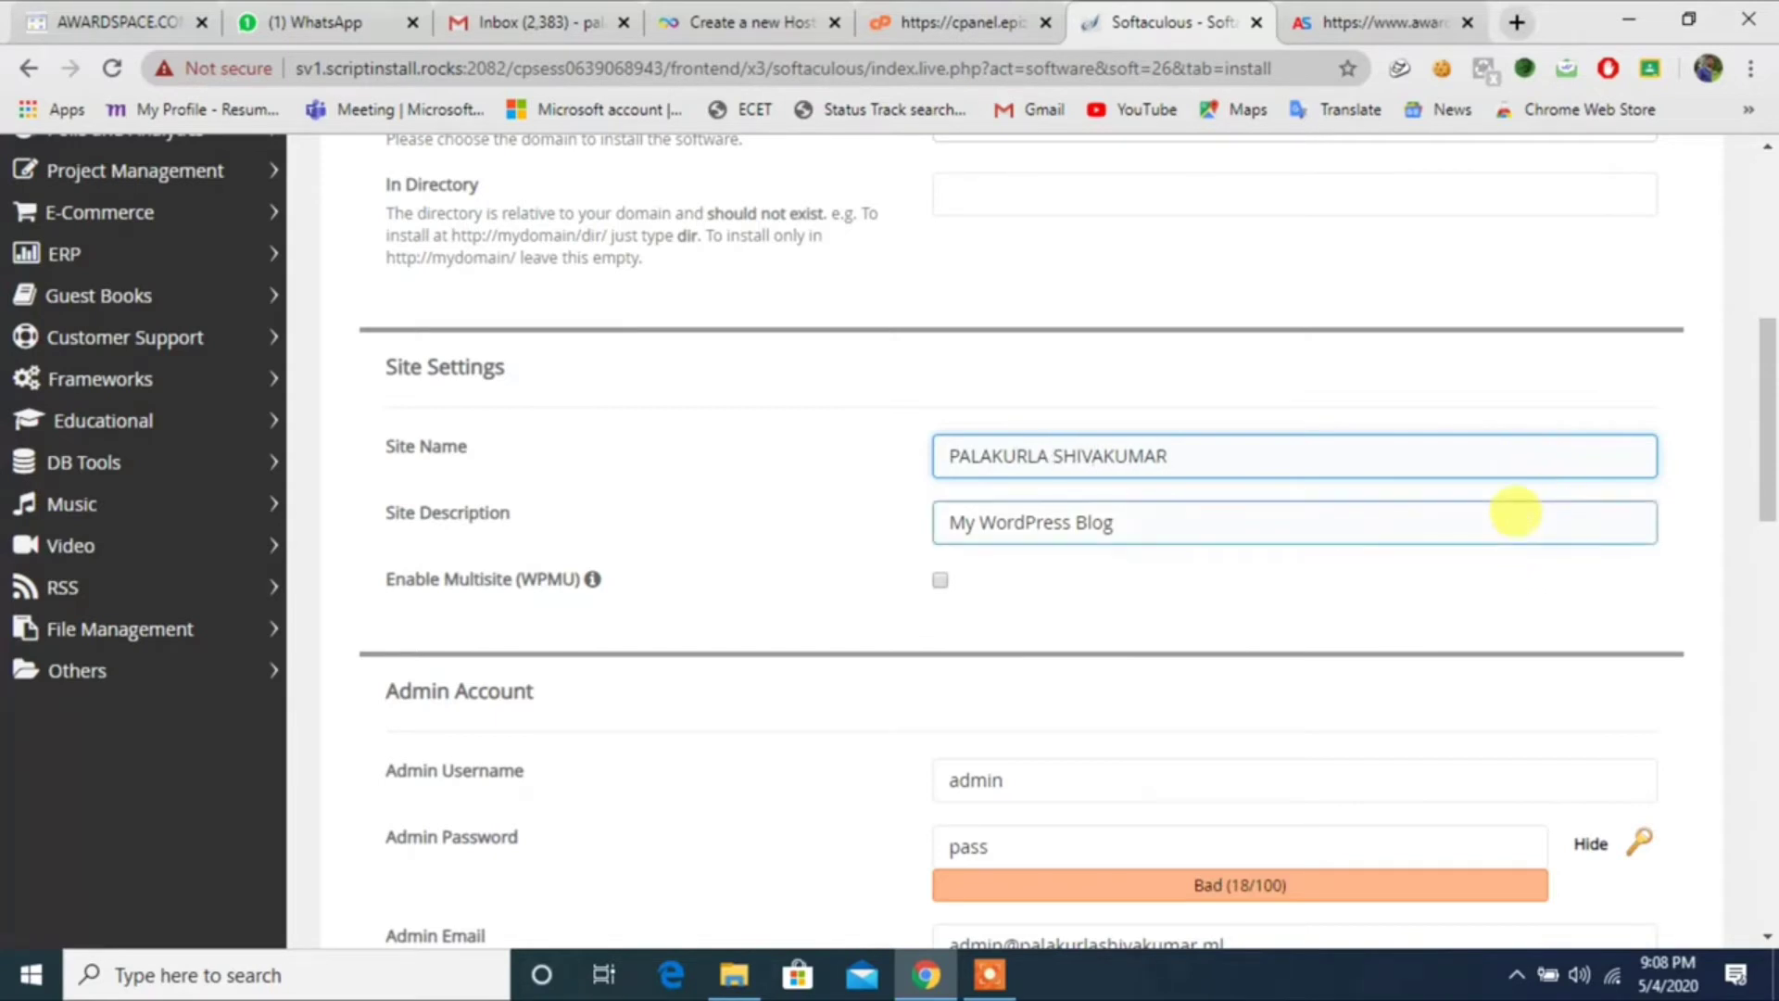
Set the site description to 'Don't Learn to secure your self. Learn to secure others.'.
{"action": "triple_click", "coordinate": [1515, 515]}
{"action": "key", "text": "BackSpace"}
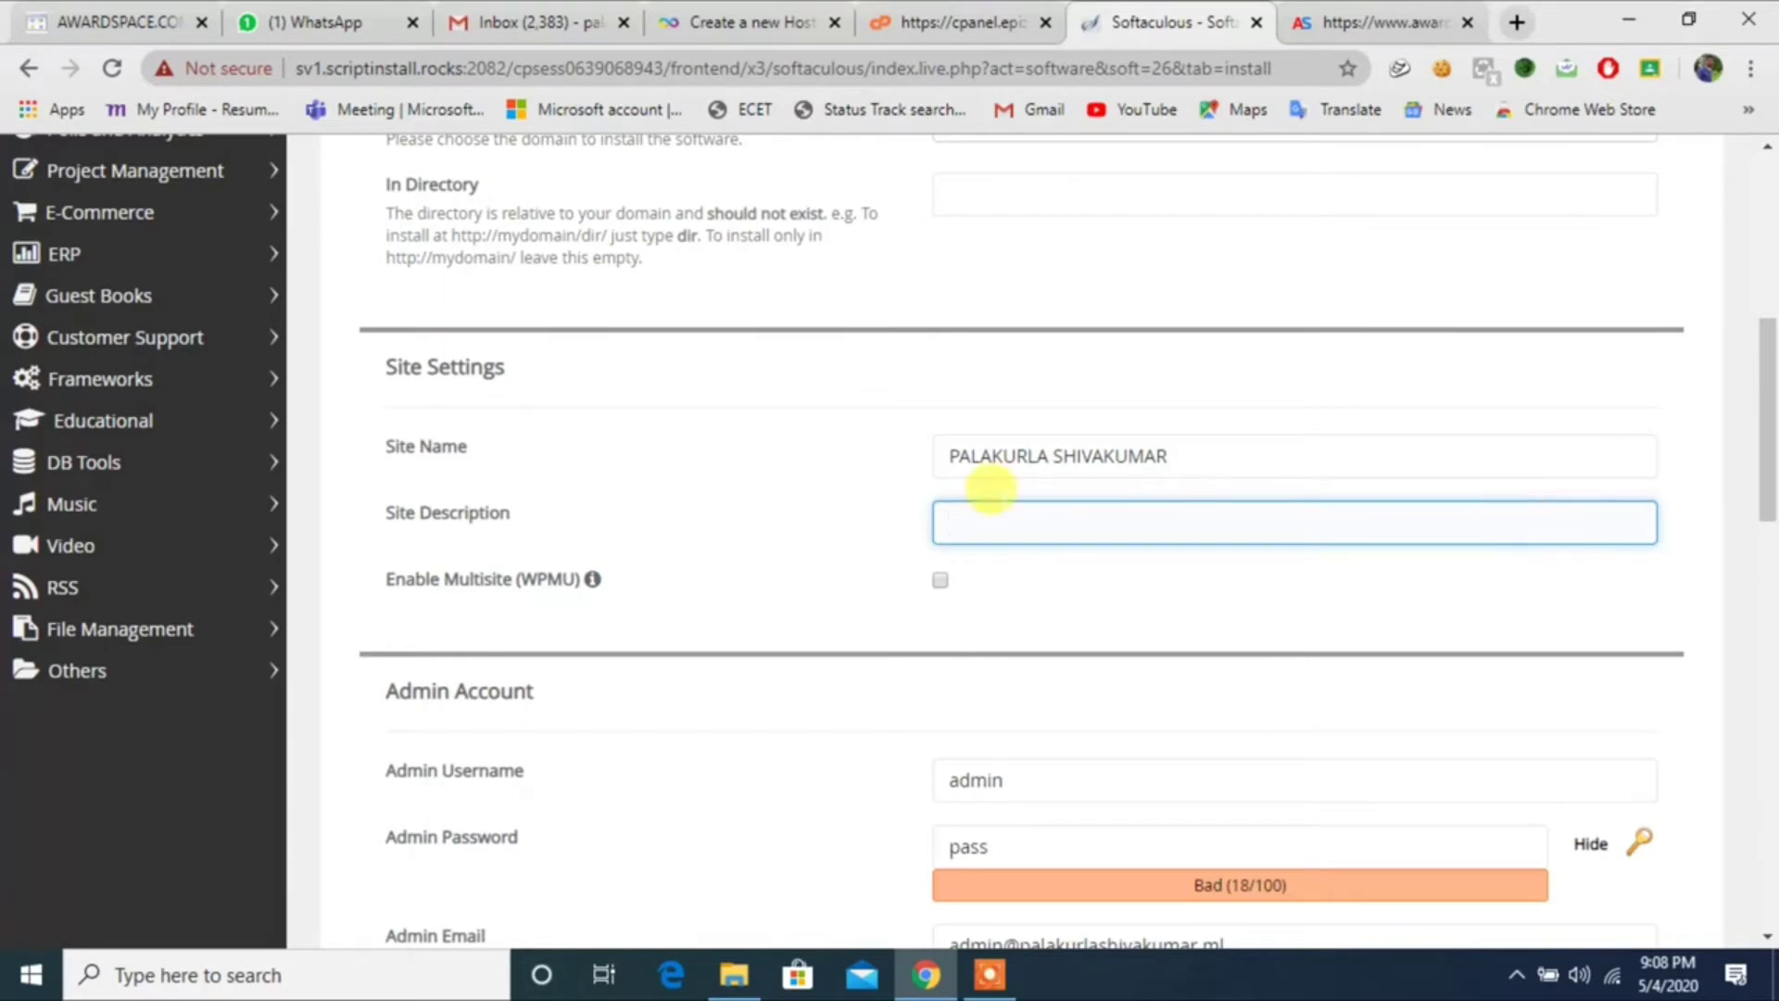
{"action": "type", "text": "Don't Learn to secure your self. Learn to secure others."}
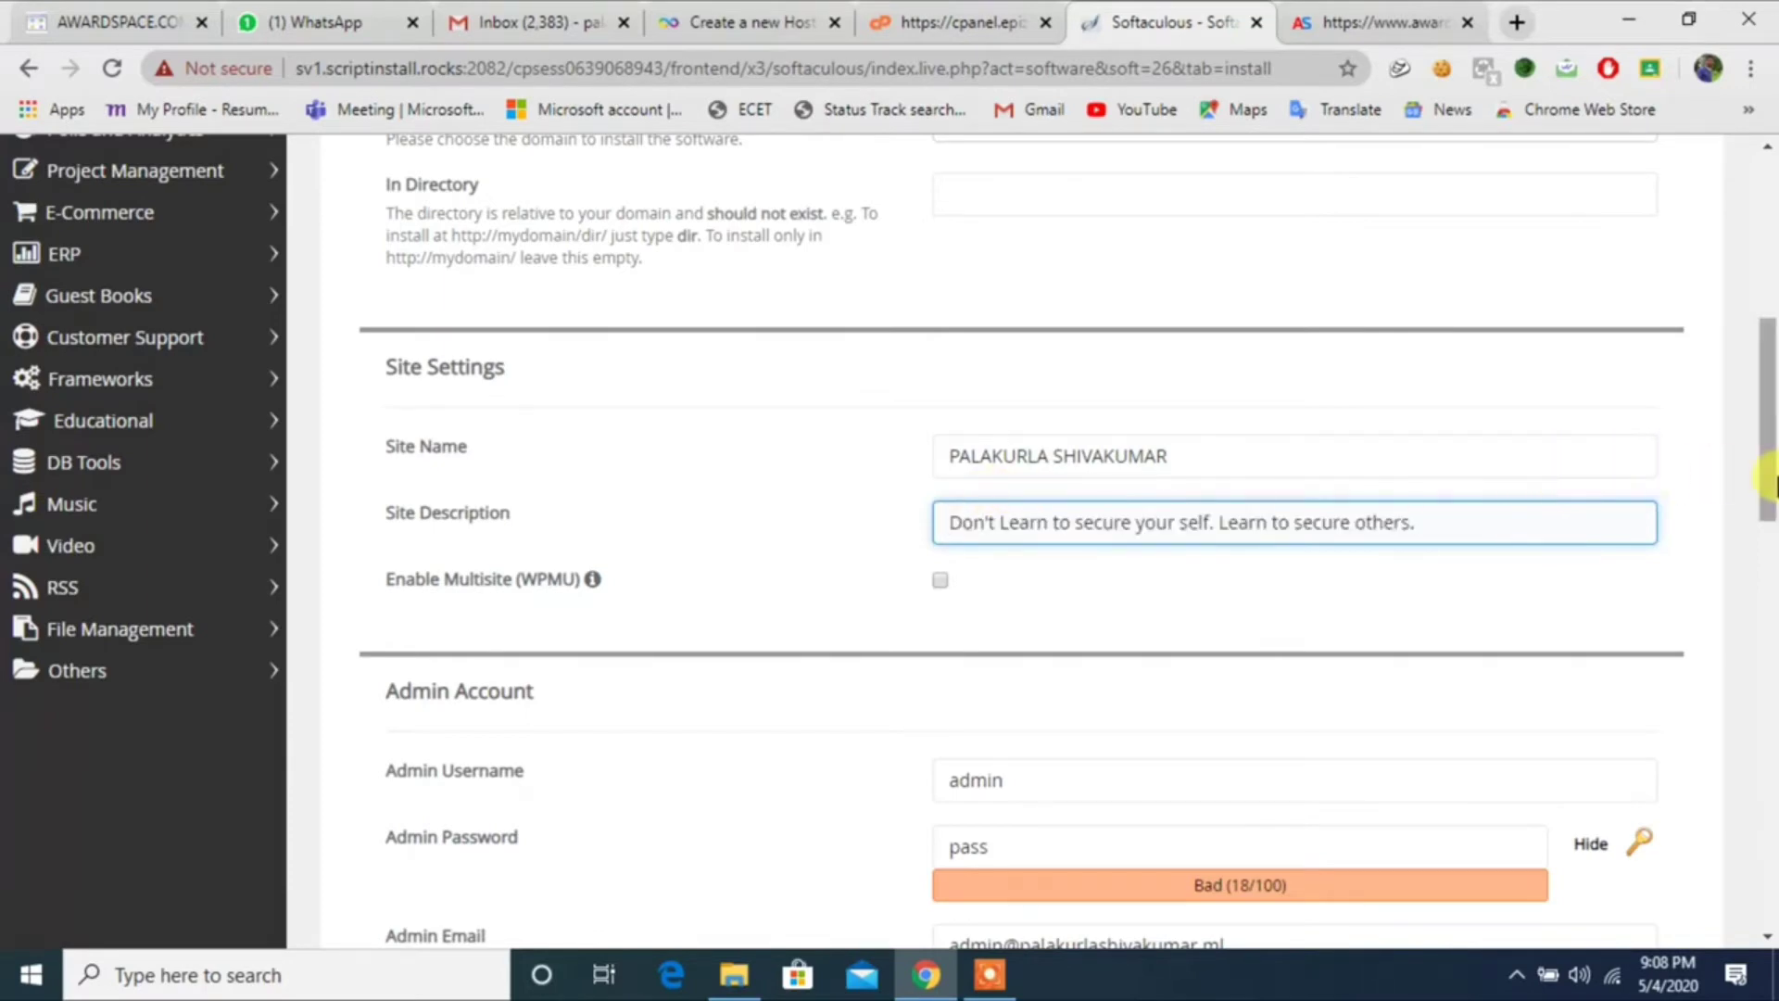
Review the admin username and password fields, then run the WordPress installation.
{"action": "left_click_drag", "start_coordinate": [1770, 480], "coordinate": [1759, 575]}
{"action": "double_click", "coordinate": [1477, 414]}
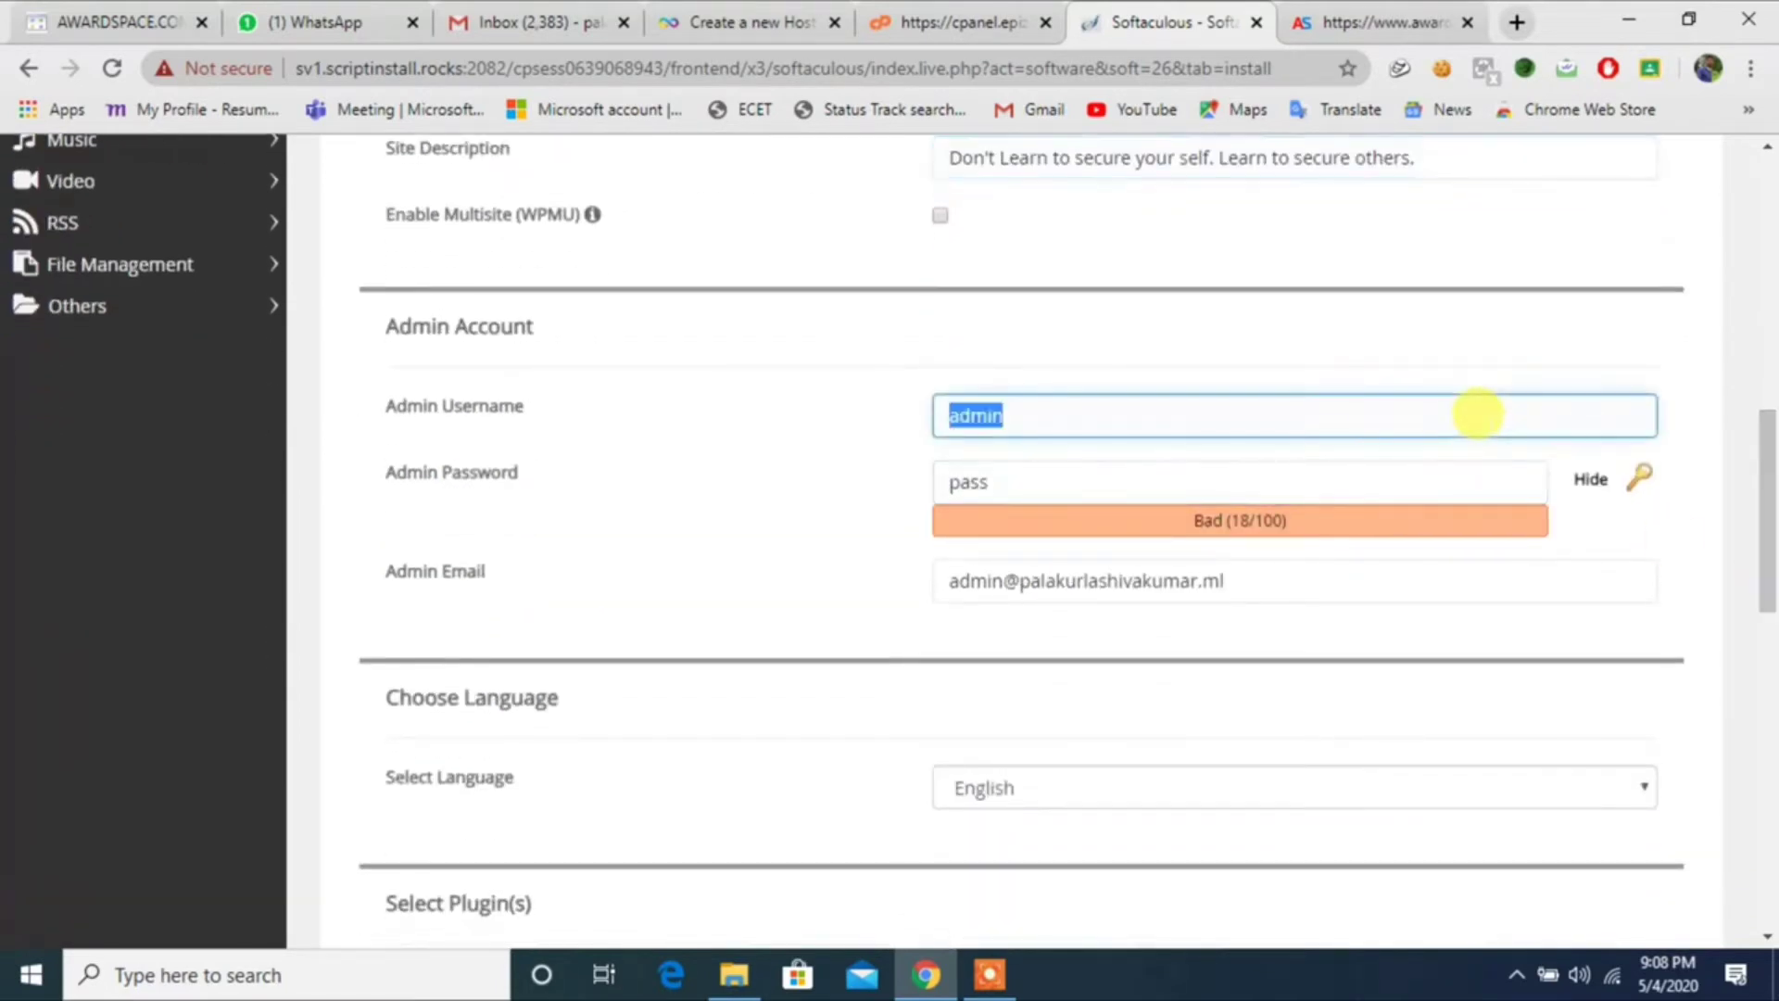
{"action": "left_click", "coordinate": [1341, 472]}
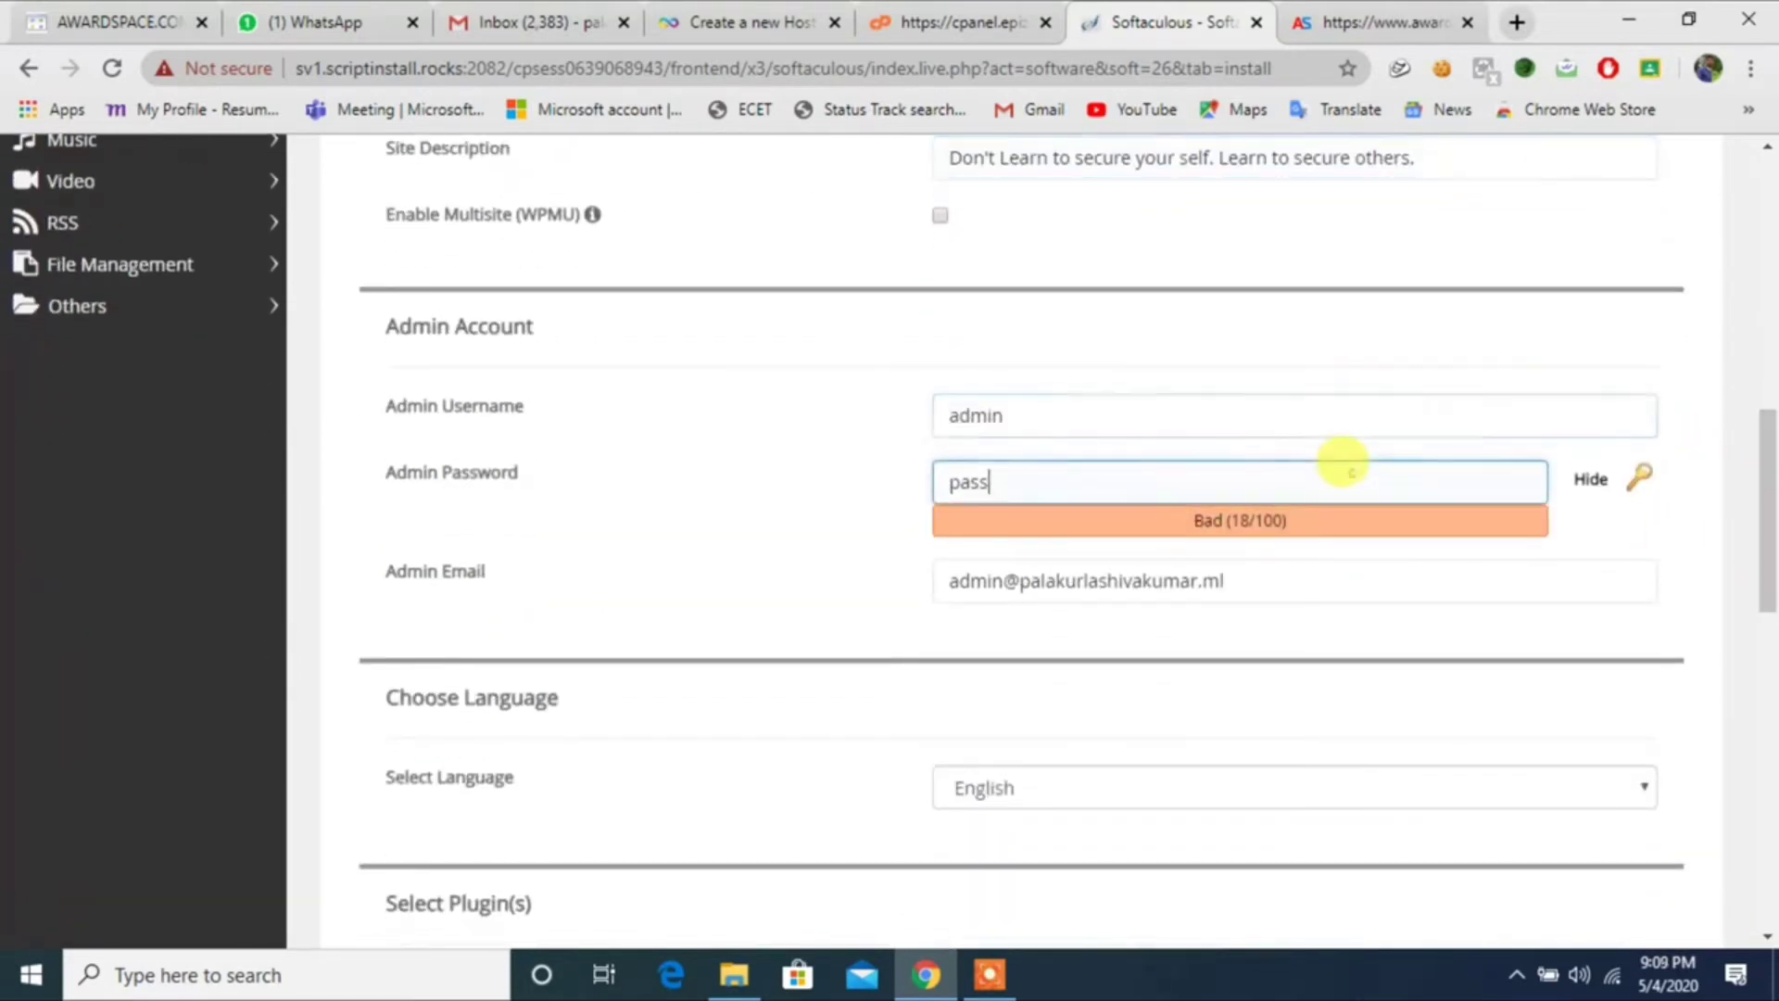
{"action": "double_click", "coordinate": [1341, 473]}
{"action": "left_click_drag", "start_coordinate": [1769, 479], "coordinate": [1770, 776]}
{"action": "left_click", "coordinate": [1037, 787]}
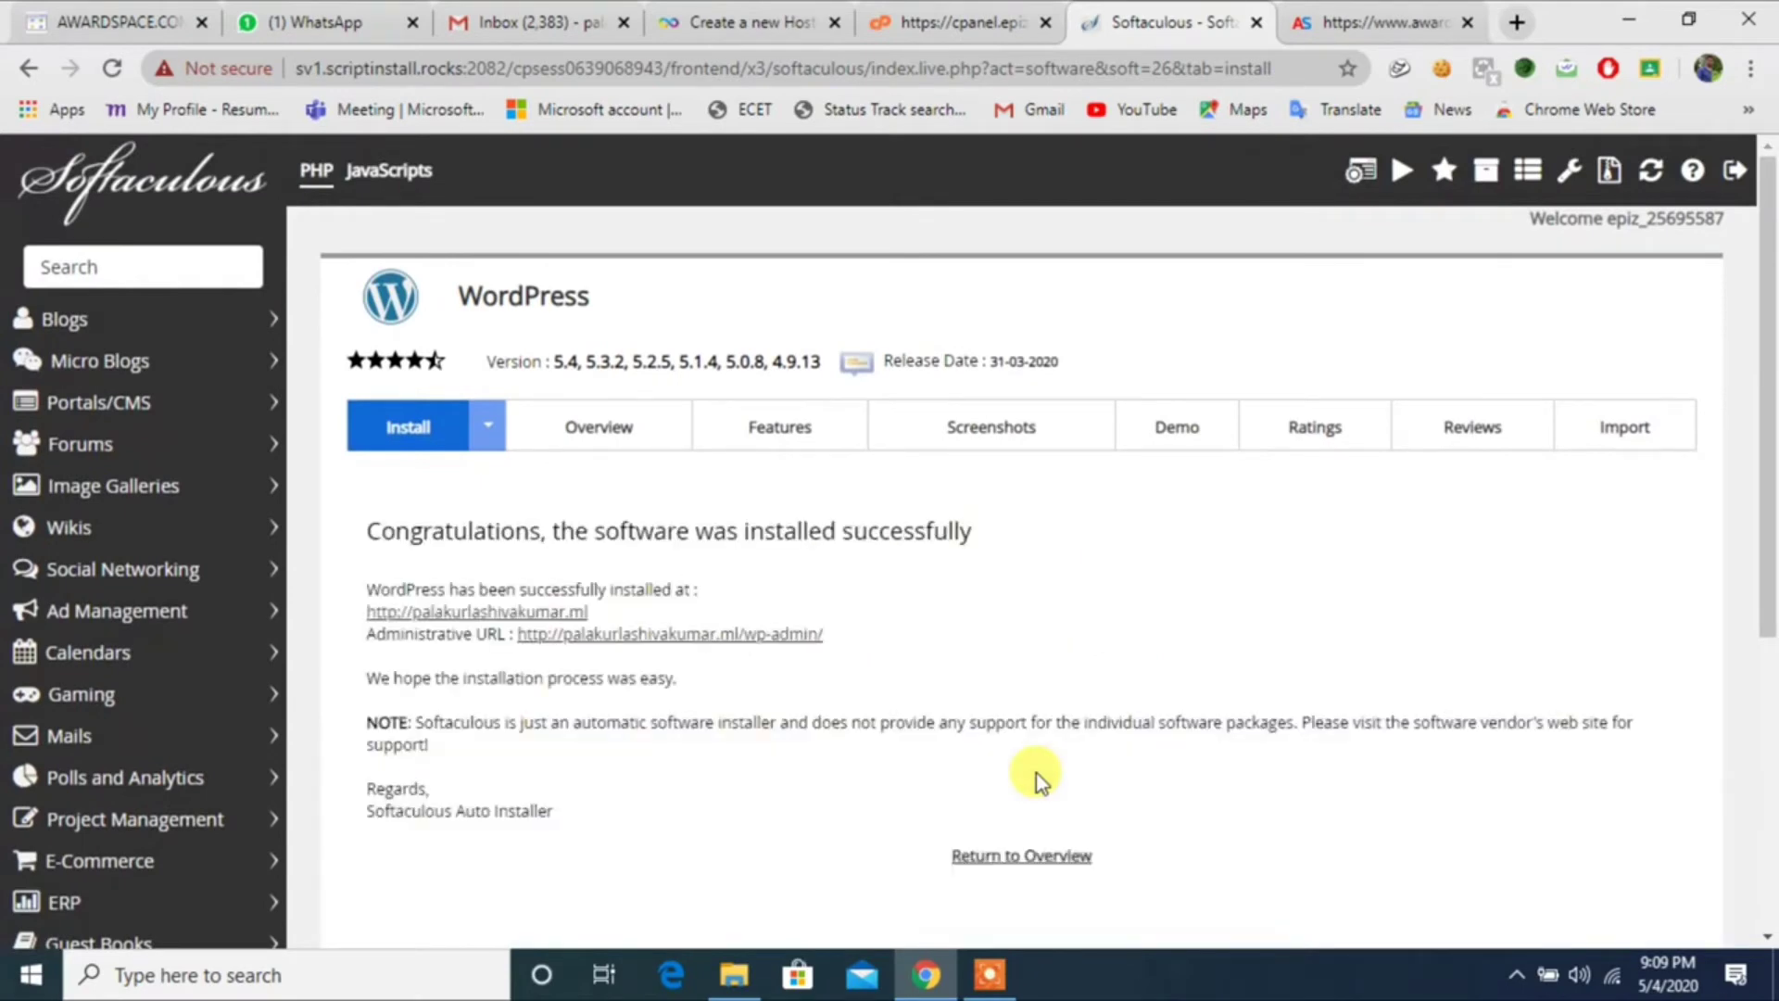
View the newly installed site in its own tab, then return to Softaculous's success page.
{"action": "left_click", "coordinate": [575, 612]}
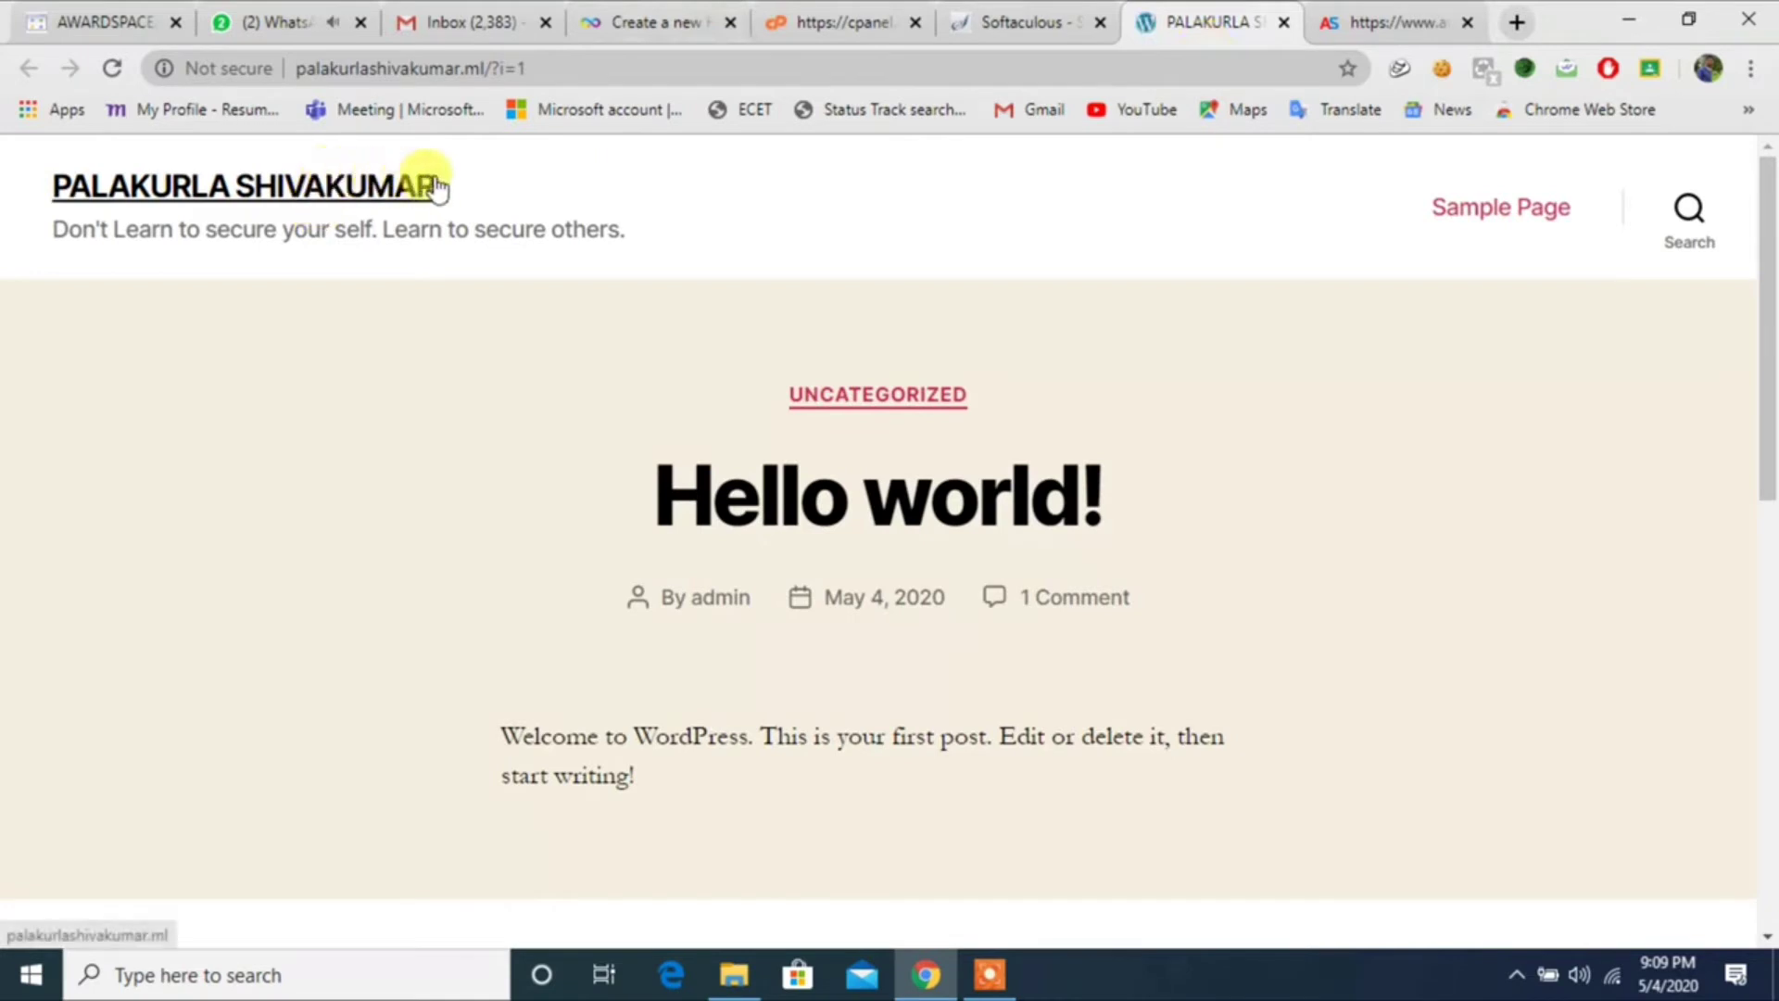
{"action": "left_click_drag", "start_coordinate": [464, 186], "coordinate": [652, 237]}
{"action": "left_click", "coordinate": [652, 237]}
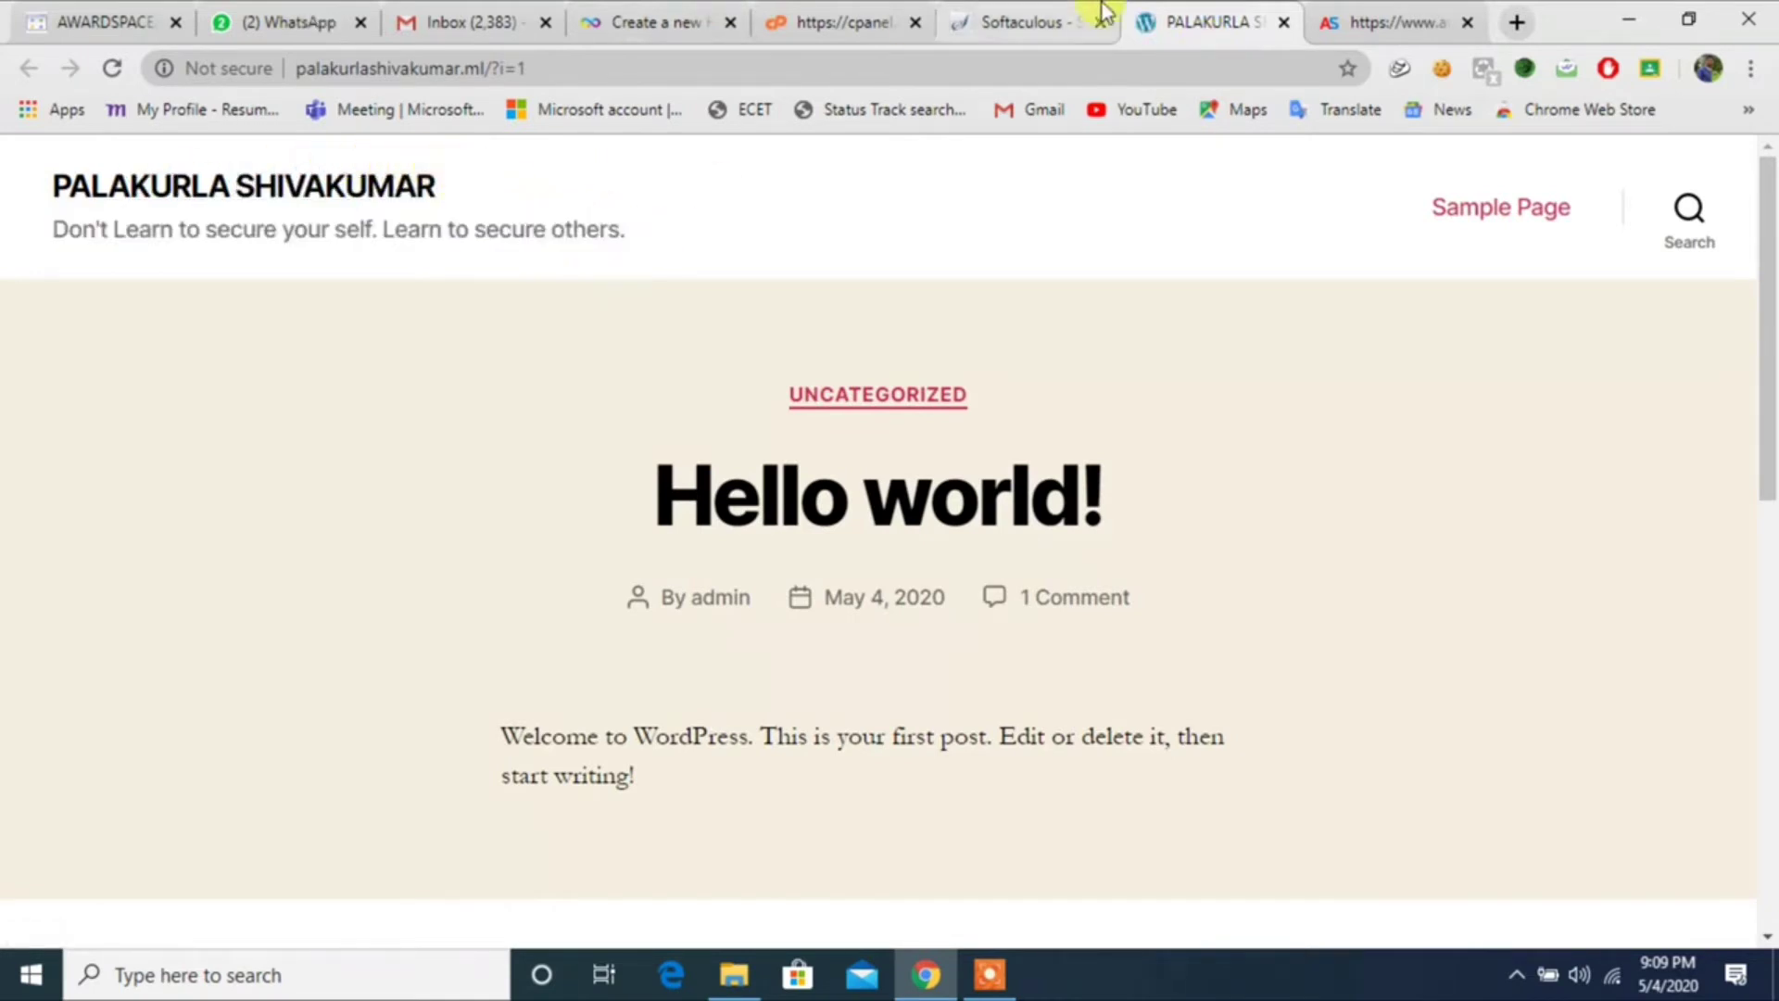
{"action": "left_click", "coordinate": [1050, 13]}
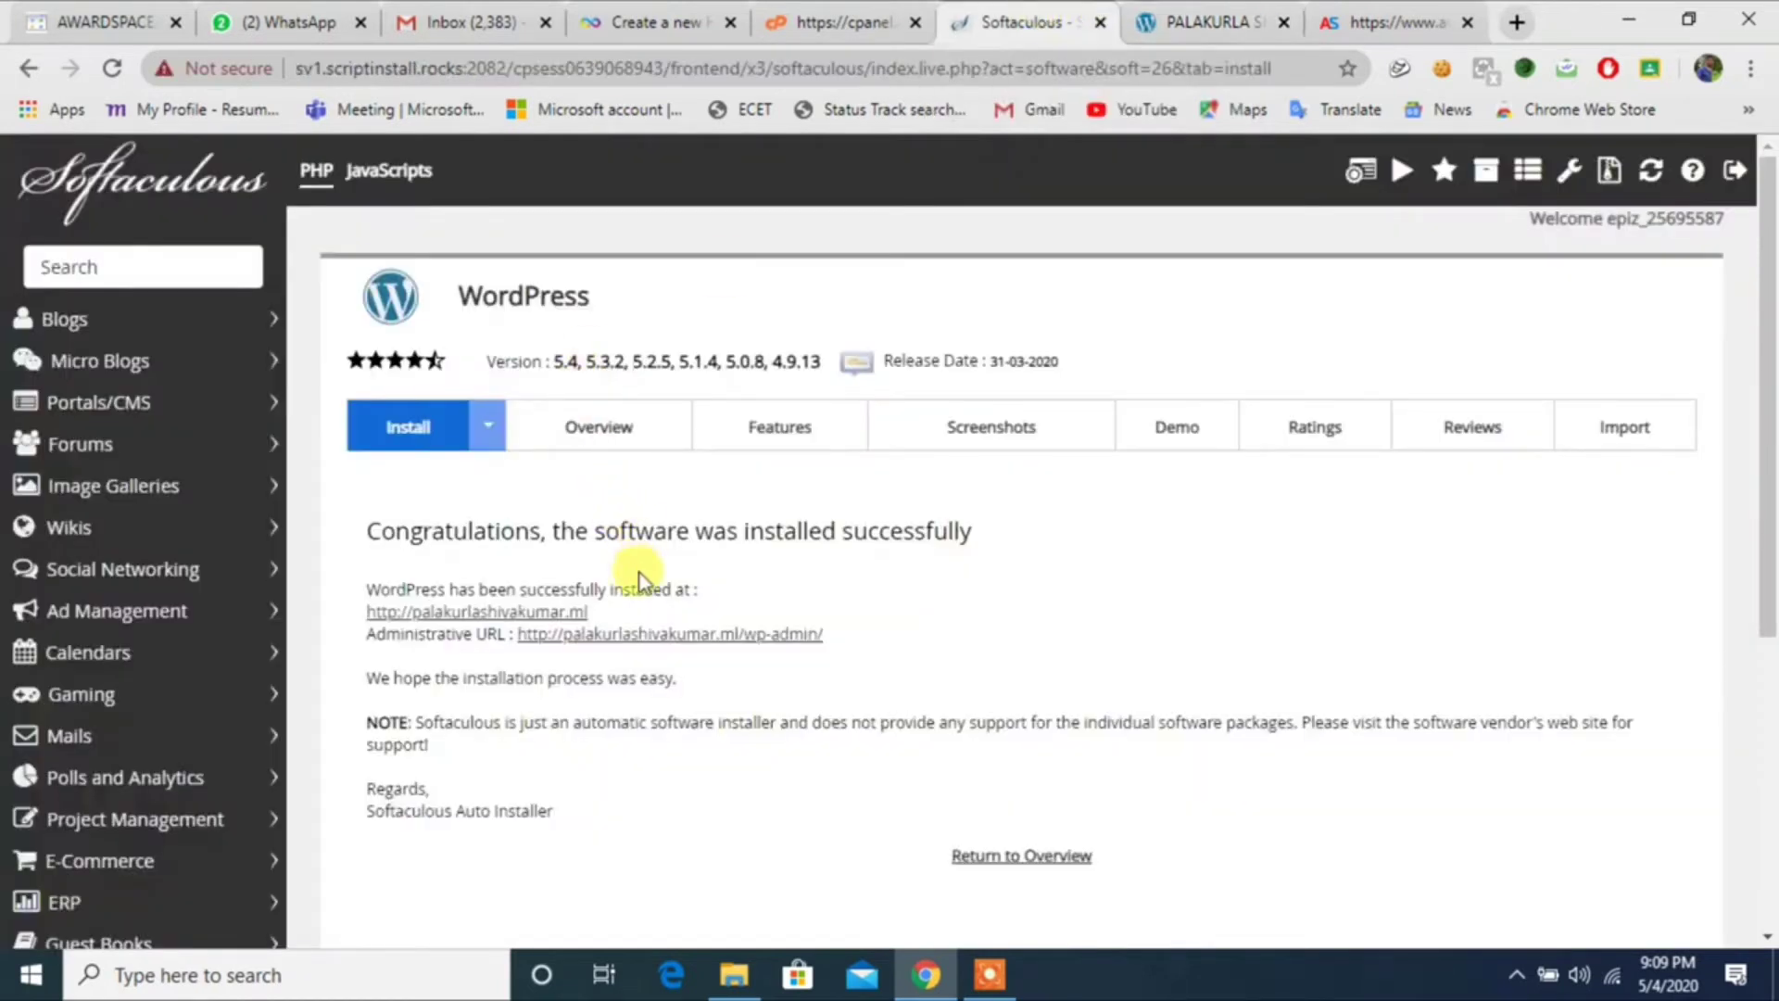
Open the WordPress admin Dashboard from the Administrative URL link.
{"action": "left_click", "coordinate": [647, 632]}
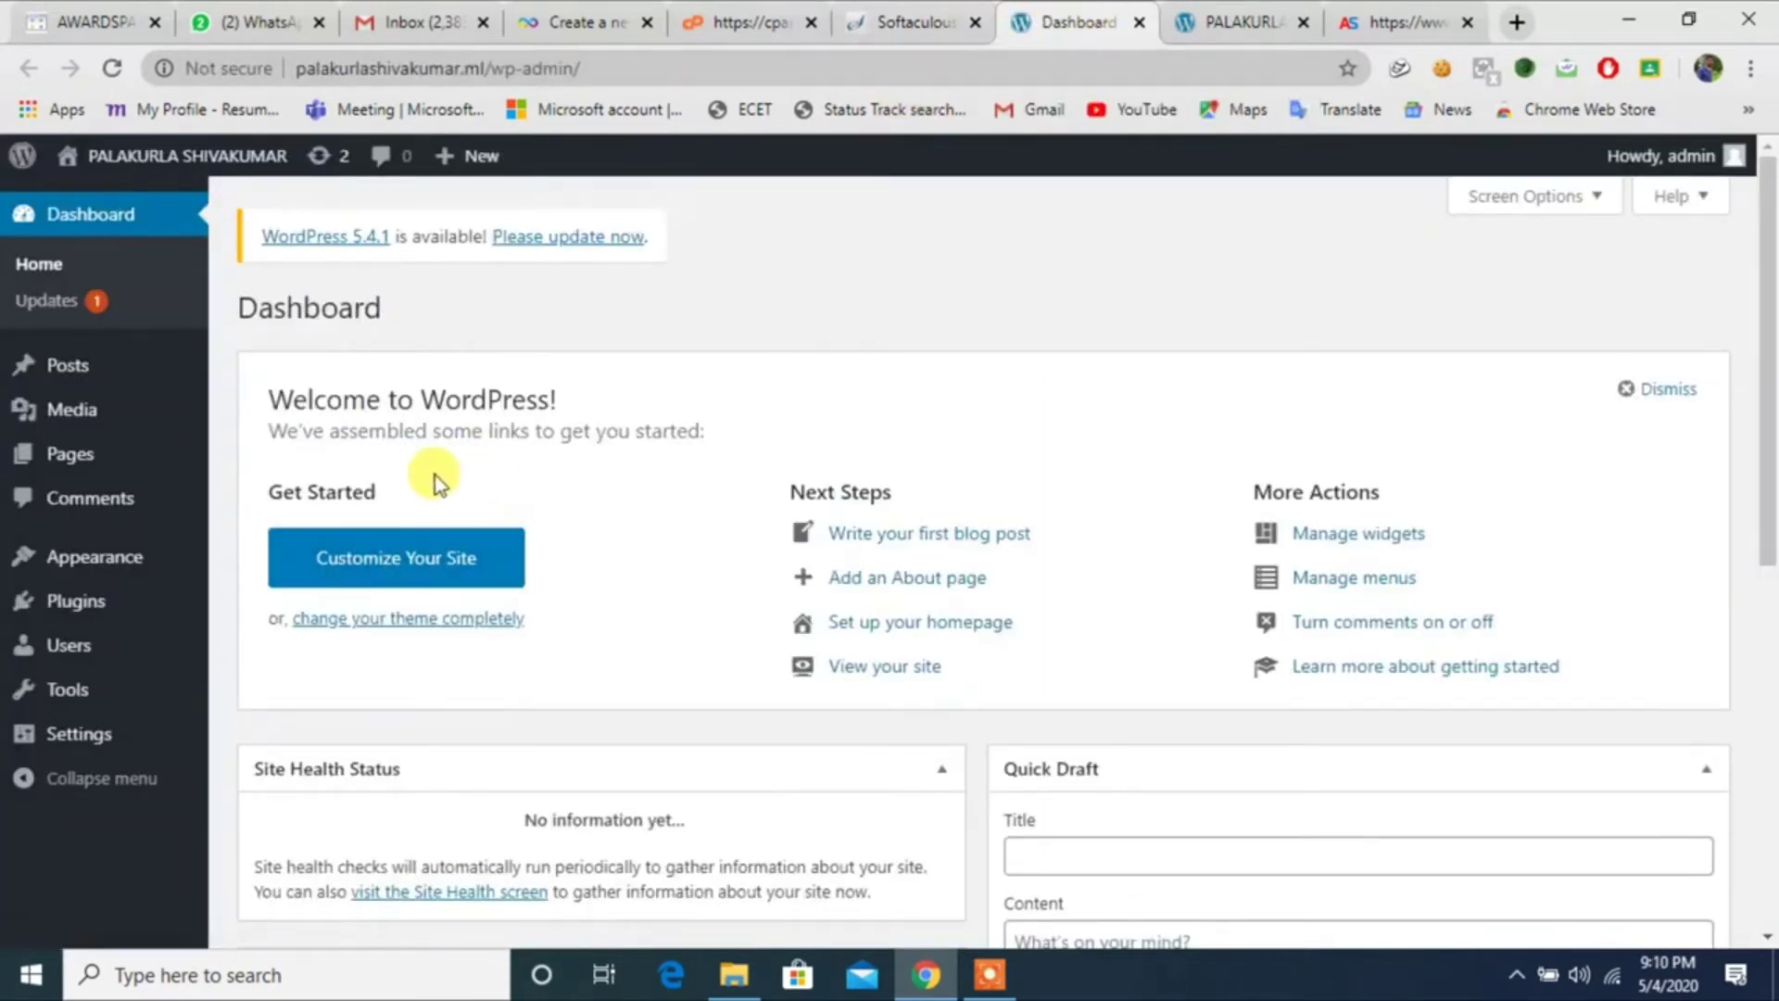
Go to Appearance > Themes and open the Add New Theme catalogue.
{"action": "mouse_move", "coordinate": [153, 565]}
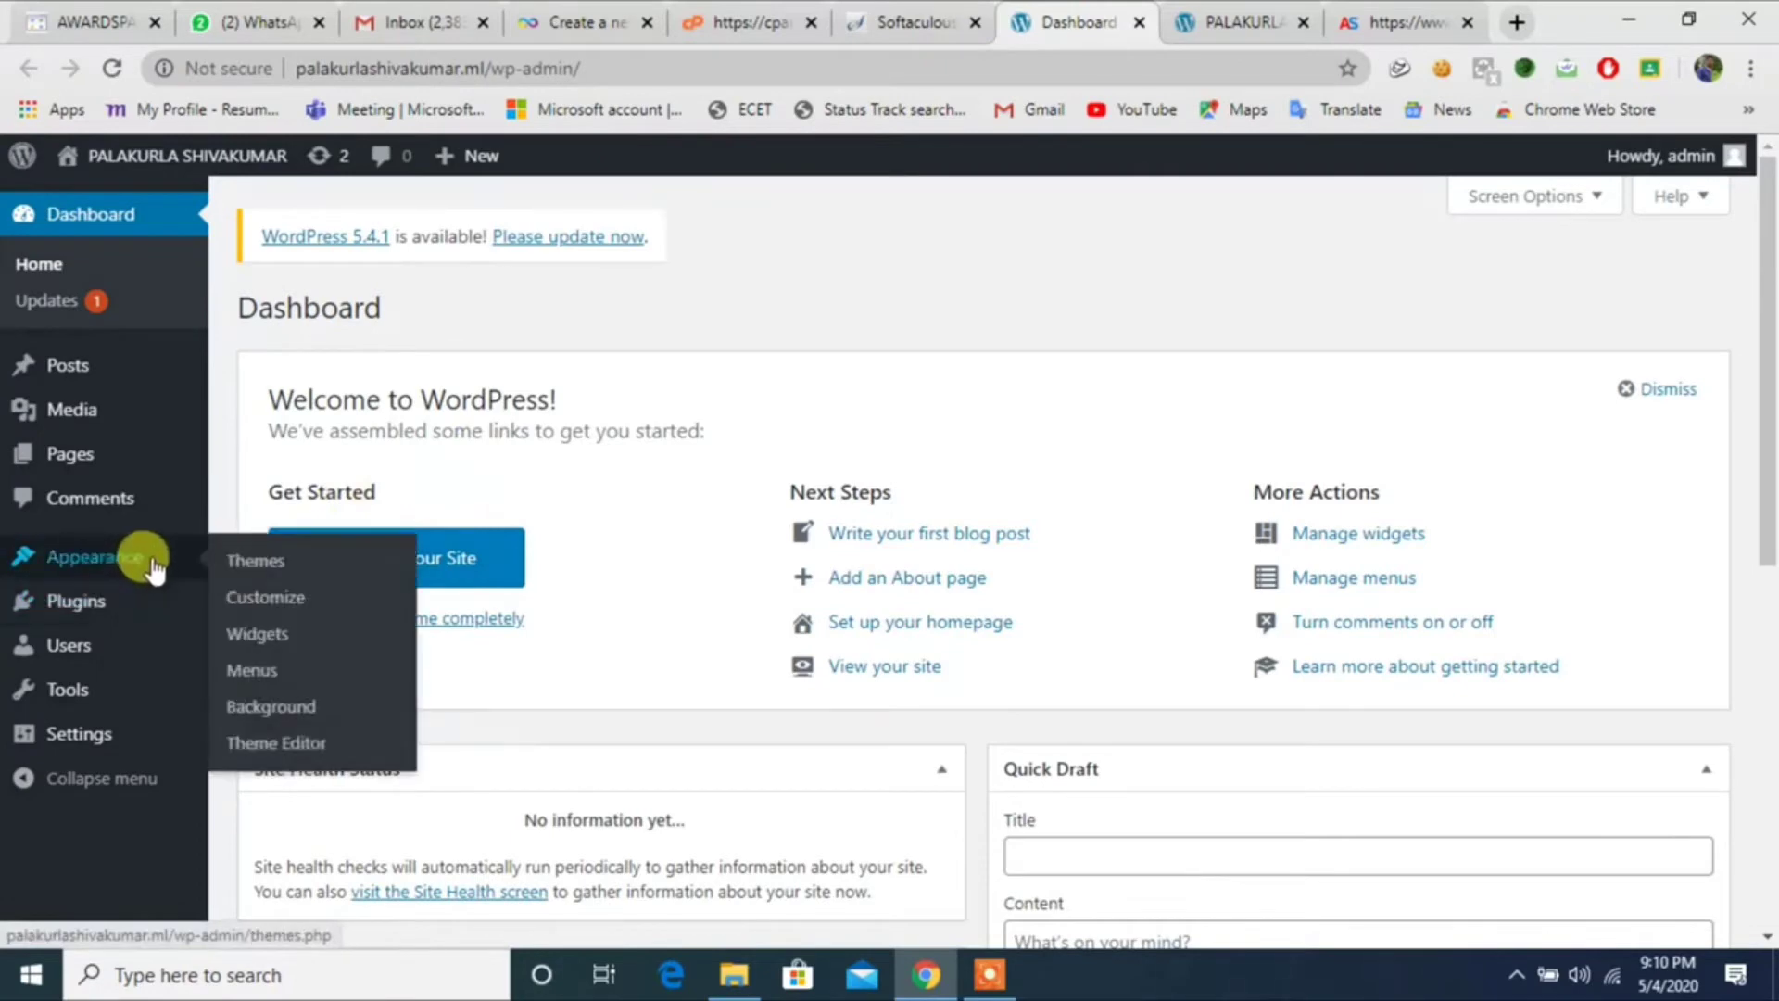
{"action": "left_click", "coordinate": [264, 561]}
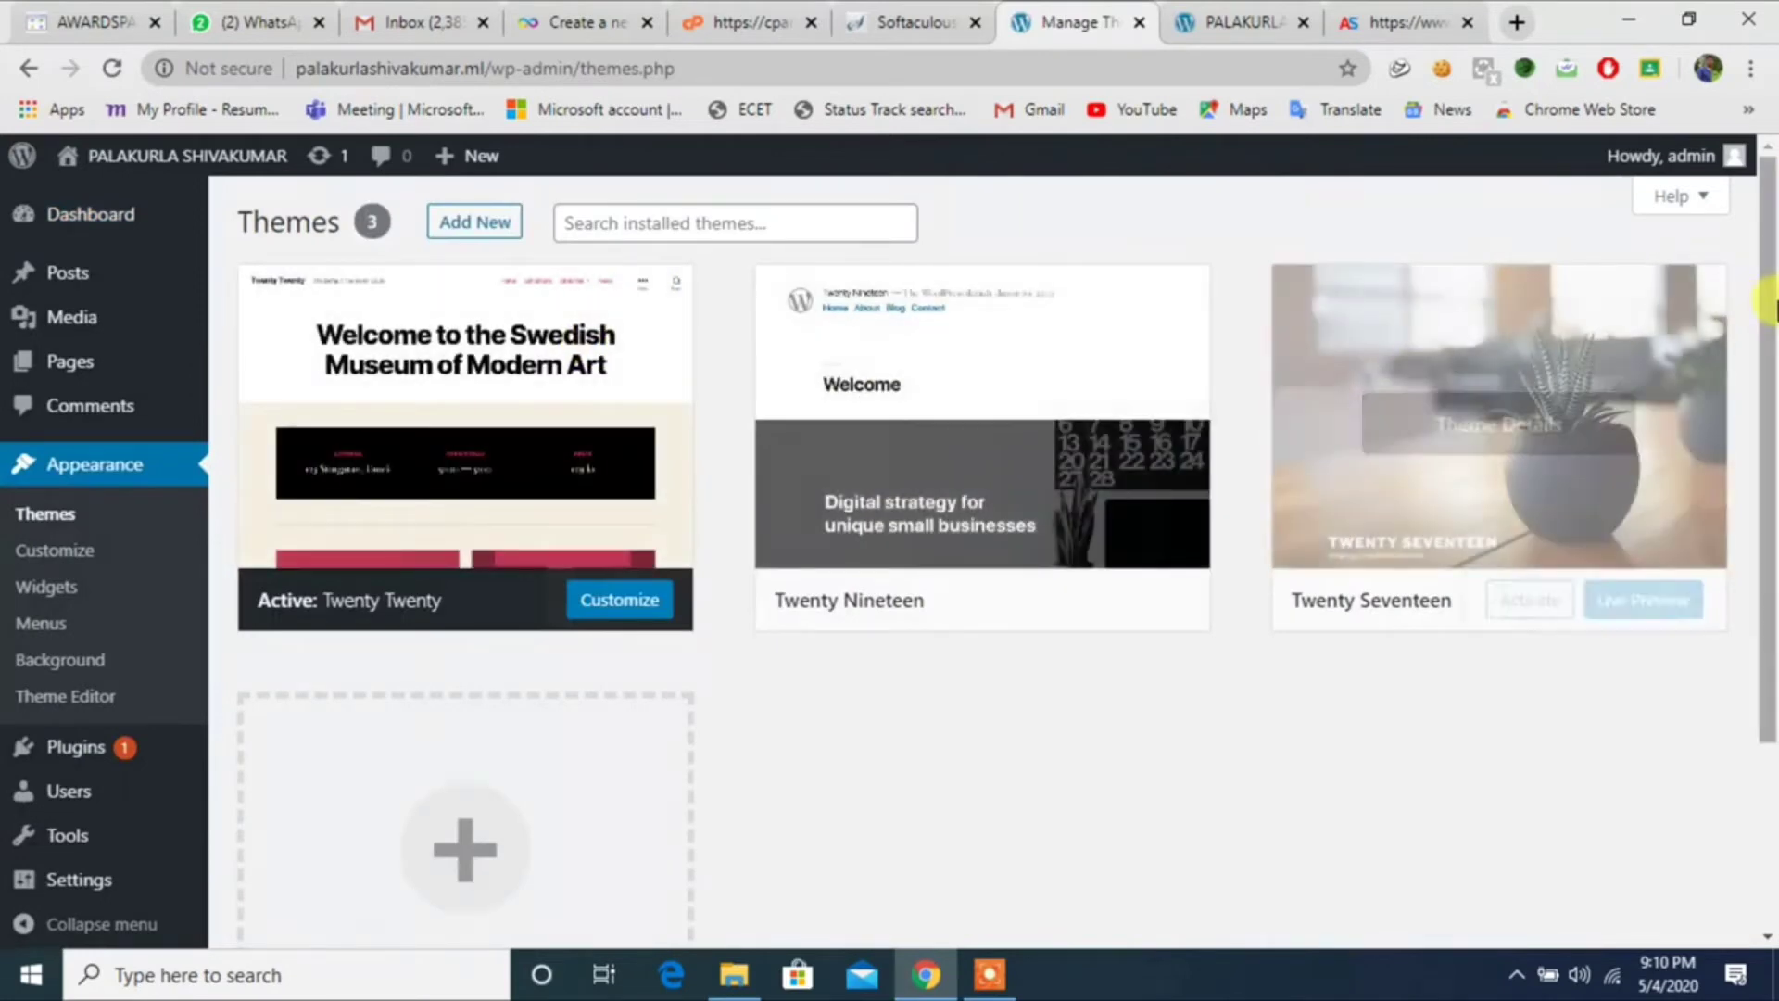
{"action": "left_click_drag", "start_coordinate": [1767, 305], "coordinate": [1767, 472]}
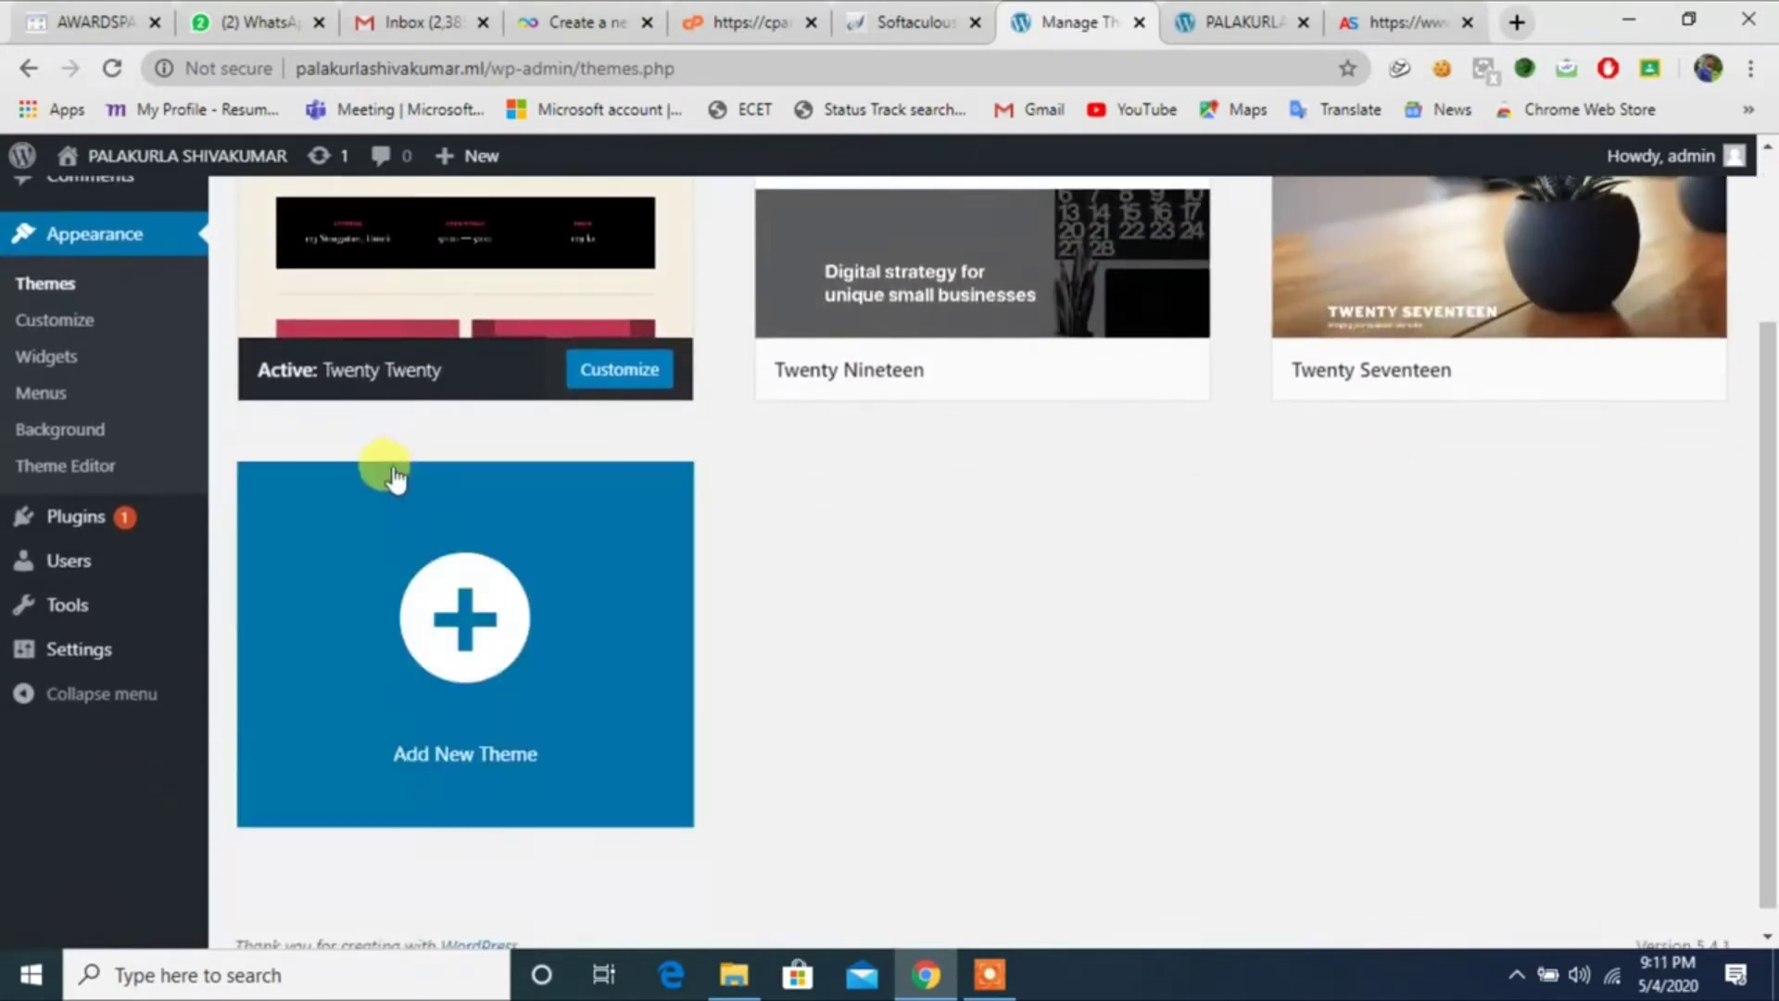
{"action": "left_click", "coordinate": [471, 587]}
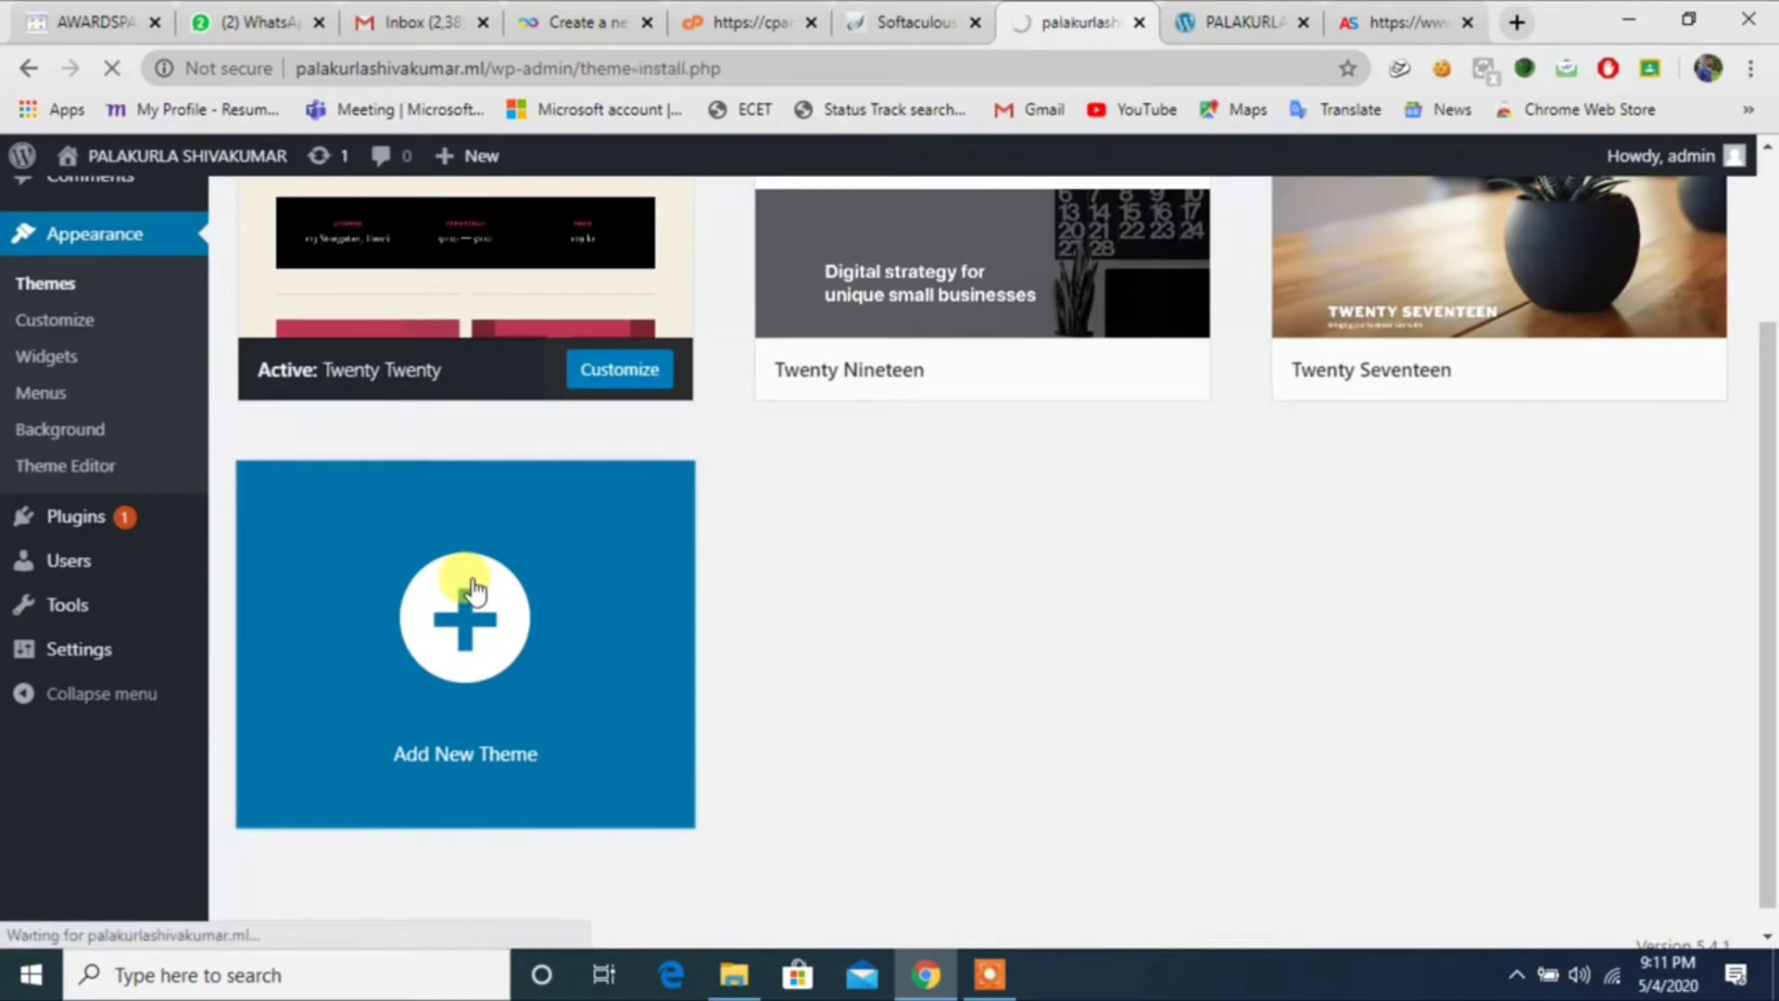
Browse the featured themes and preview the Intuitive theme.
{"action": "scroll", "coordinate": [472, 588], "scroll_direction": "down", "scroll_amount": 3}
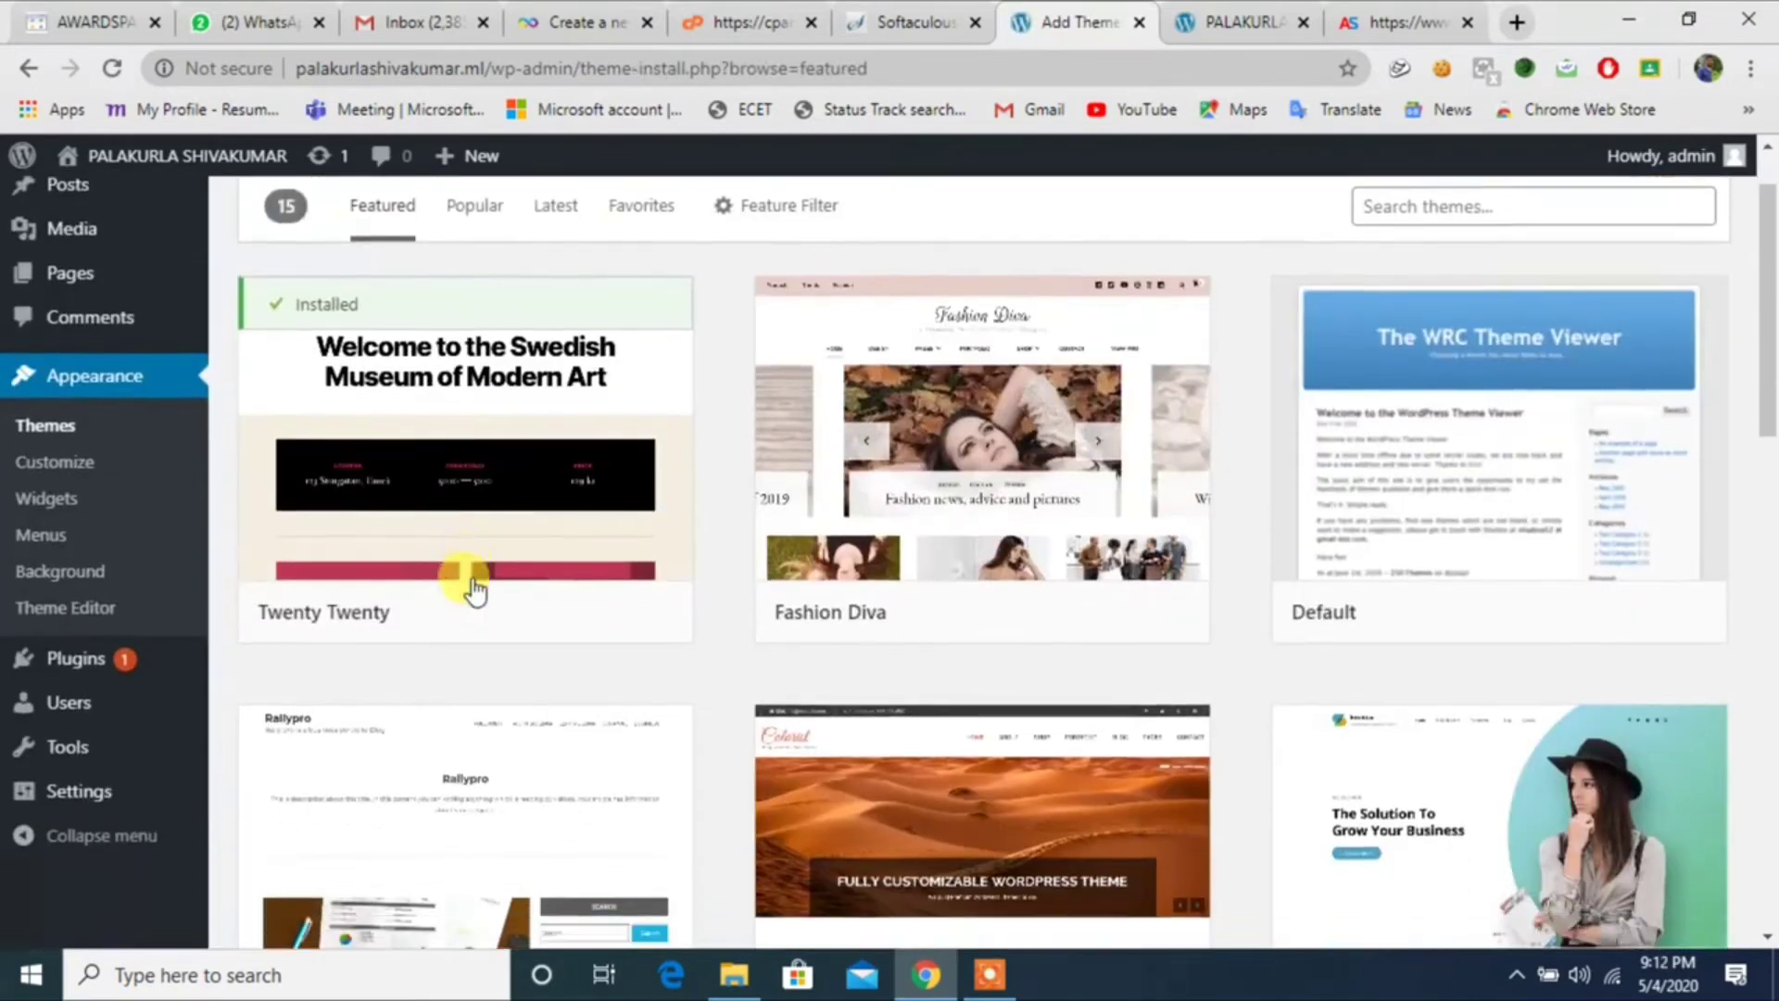
{"action": "scroll", "coordinate": [474, 588], "scroll_direction": "down", "scroll_amount": 8}
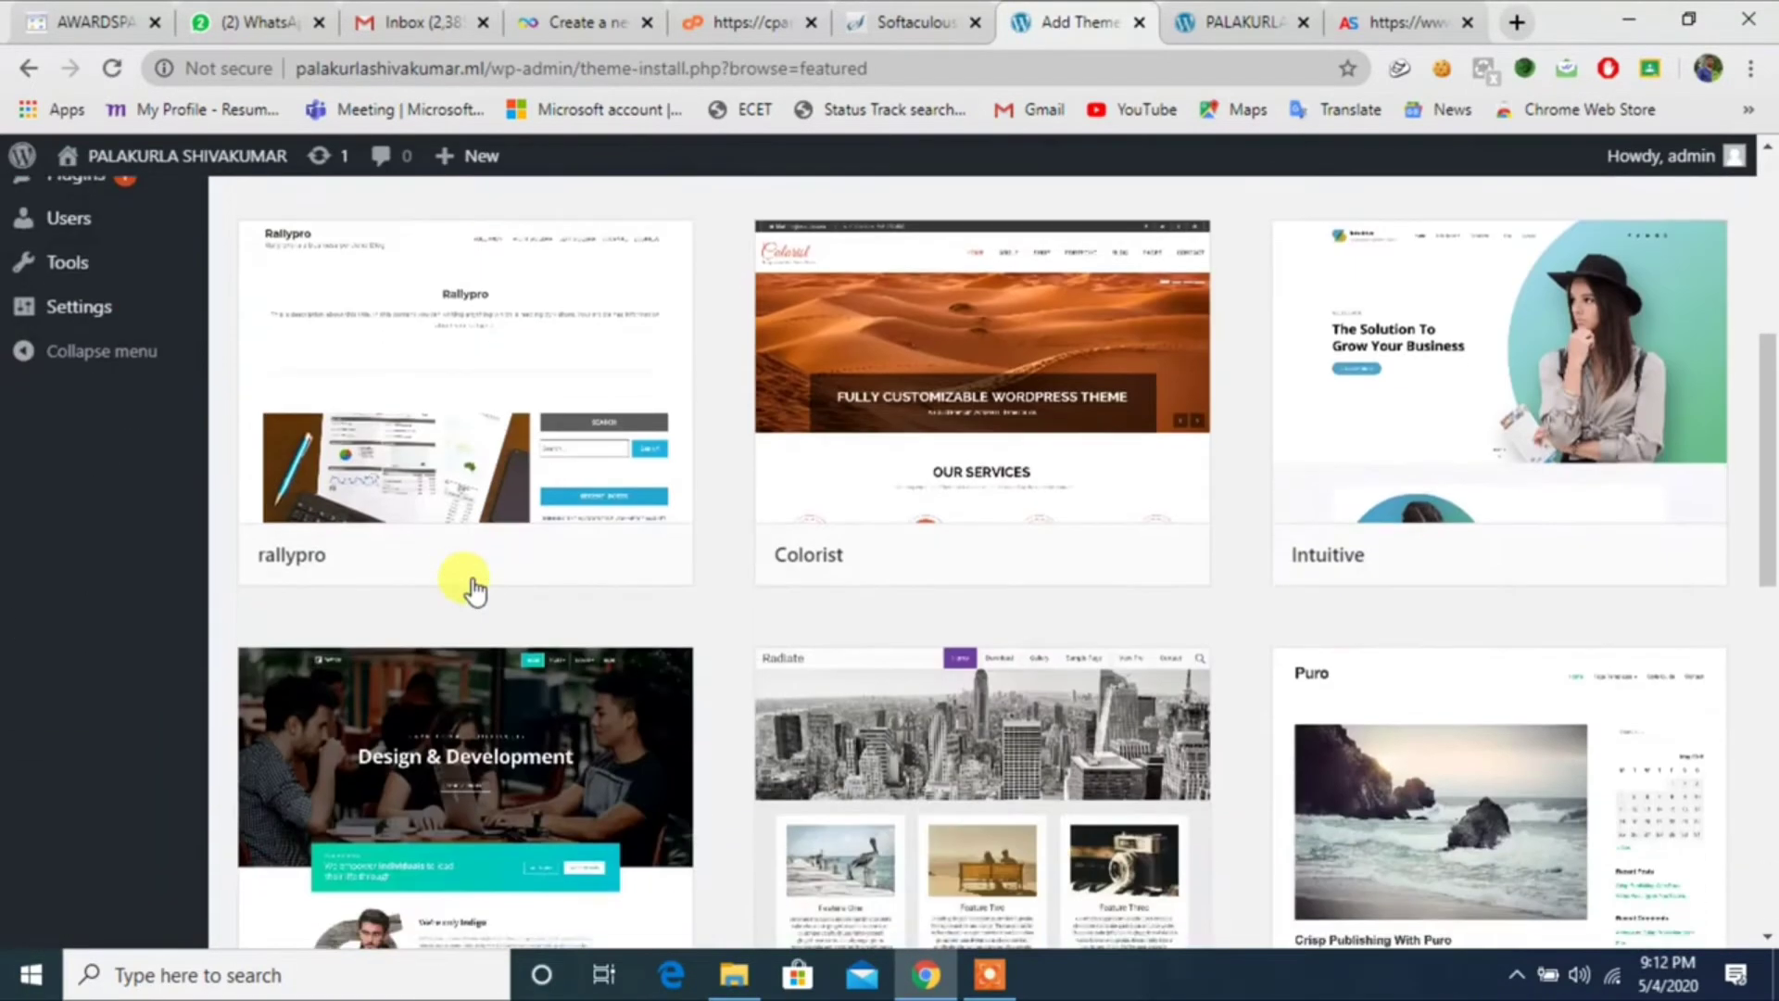
{"action": "scroll", "coordinate": [474, 588], "scroll_direction": "up", "scroll_amount": 5}
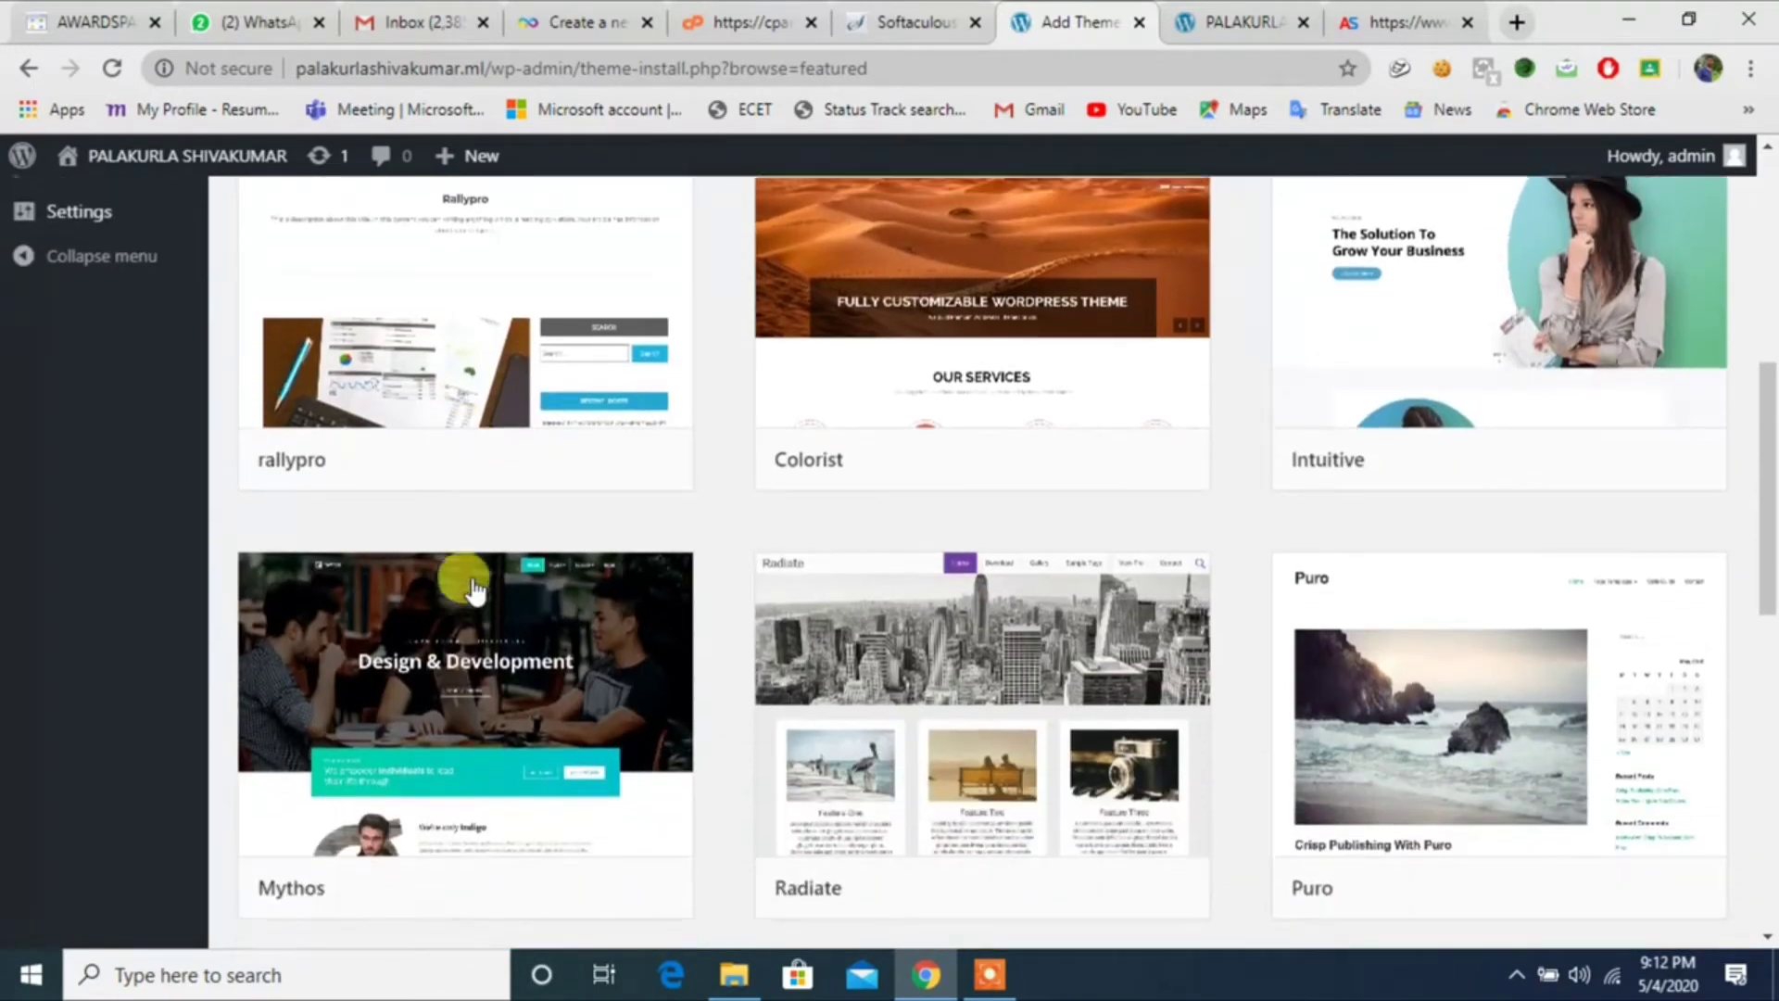
{"action": "scroll", "coordinate": [473, 589], "scroll_direction": "up", "scroll_amount": 2}
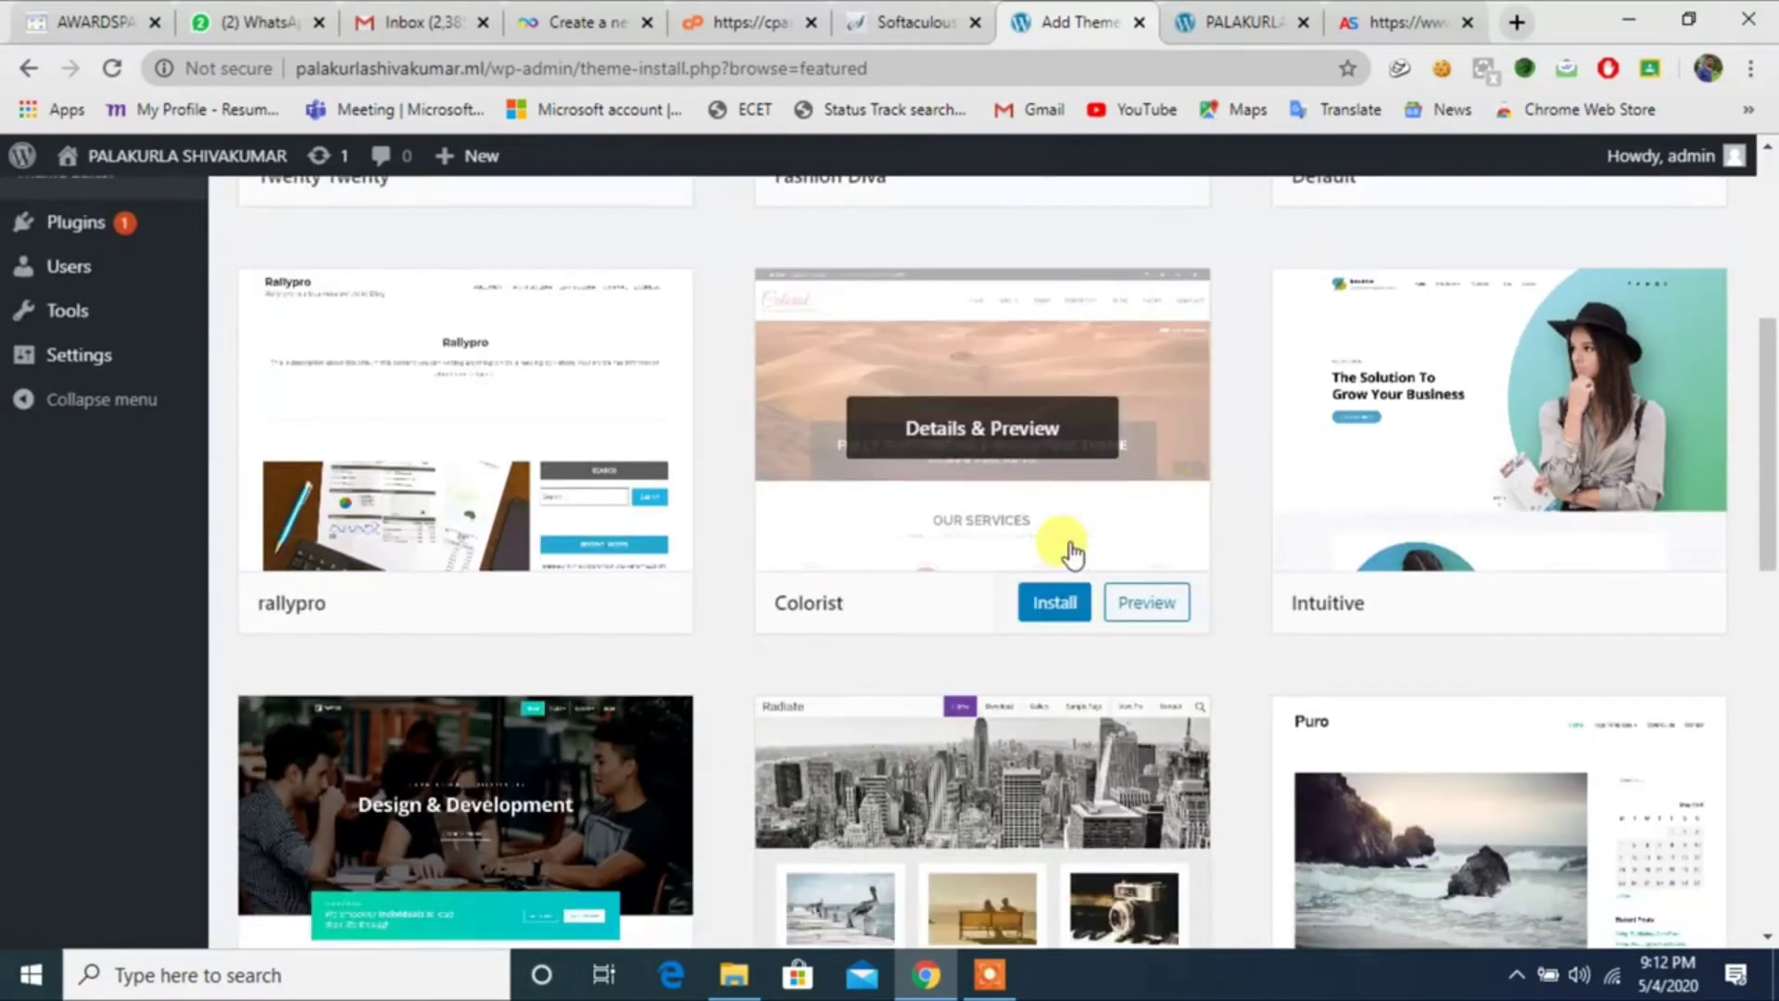
{"action": "mouse_move", "coordinate": [1450, 496]}
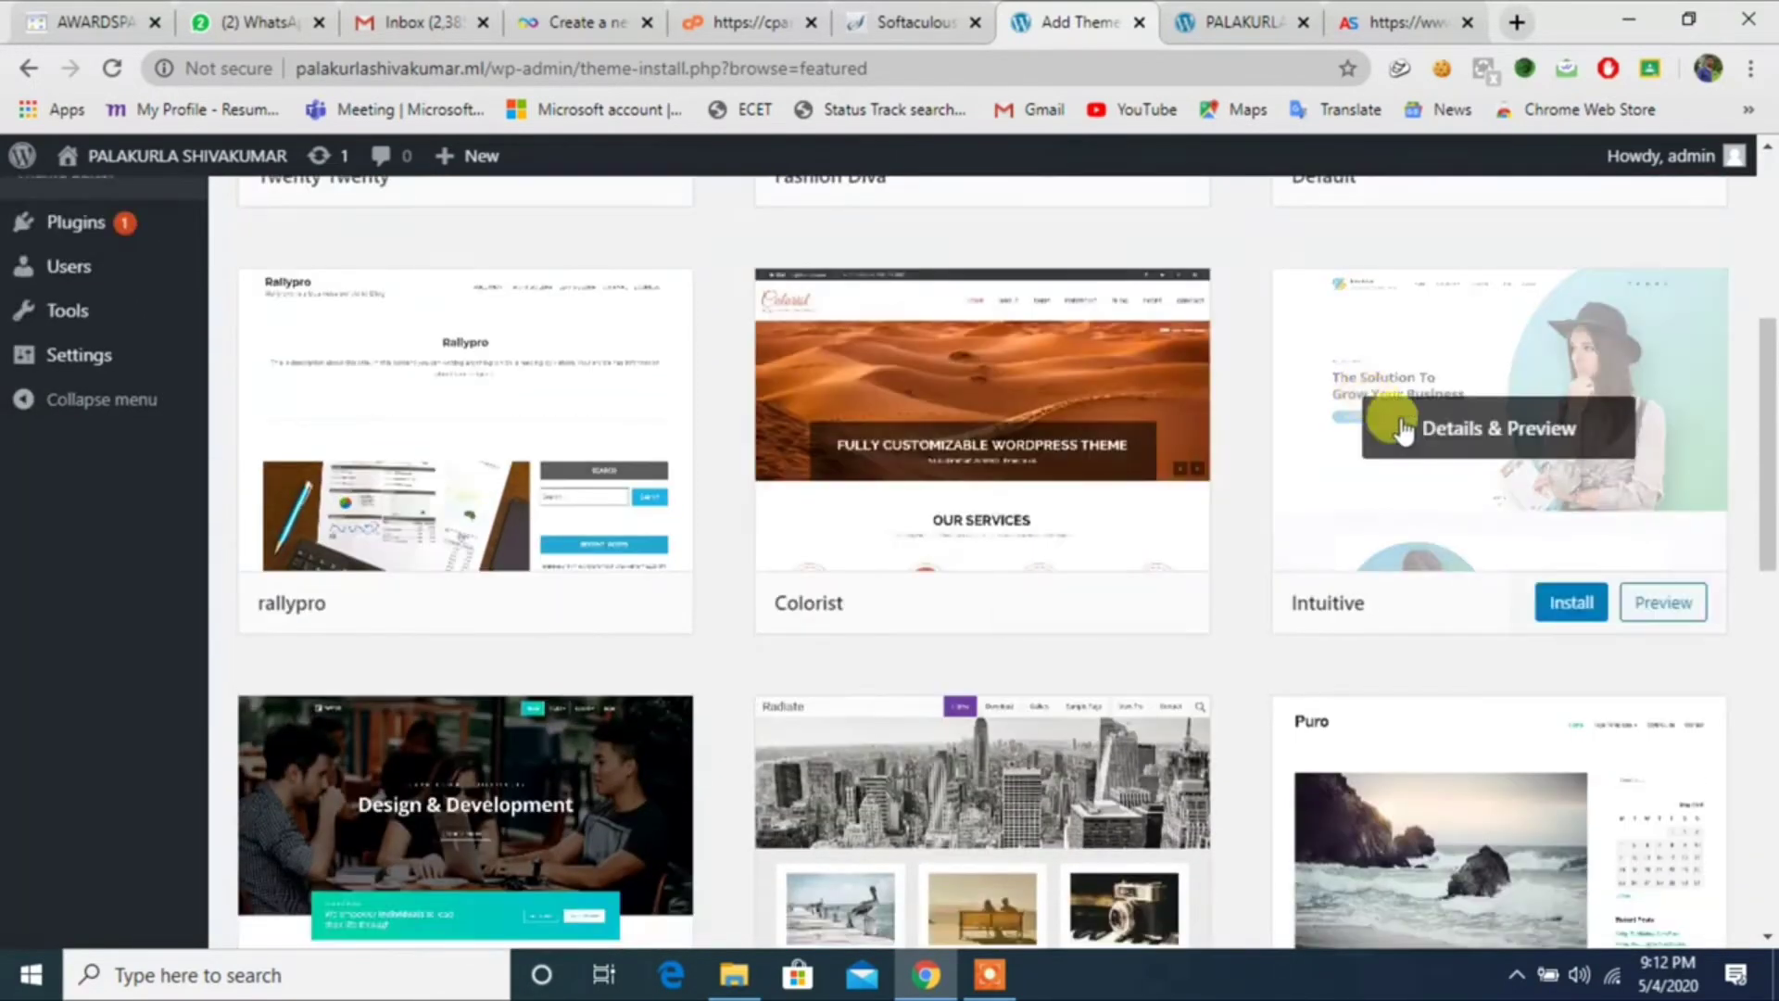
{"action": "left_click", "coordinate": [1665, 607]}
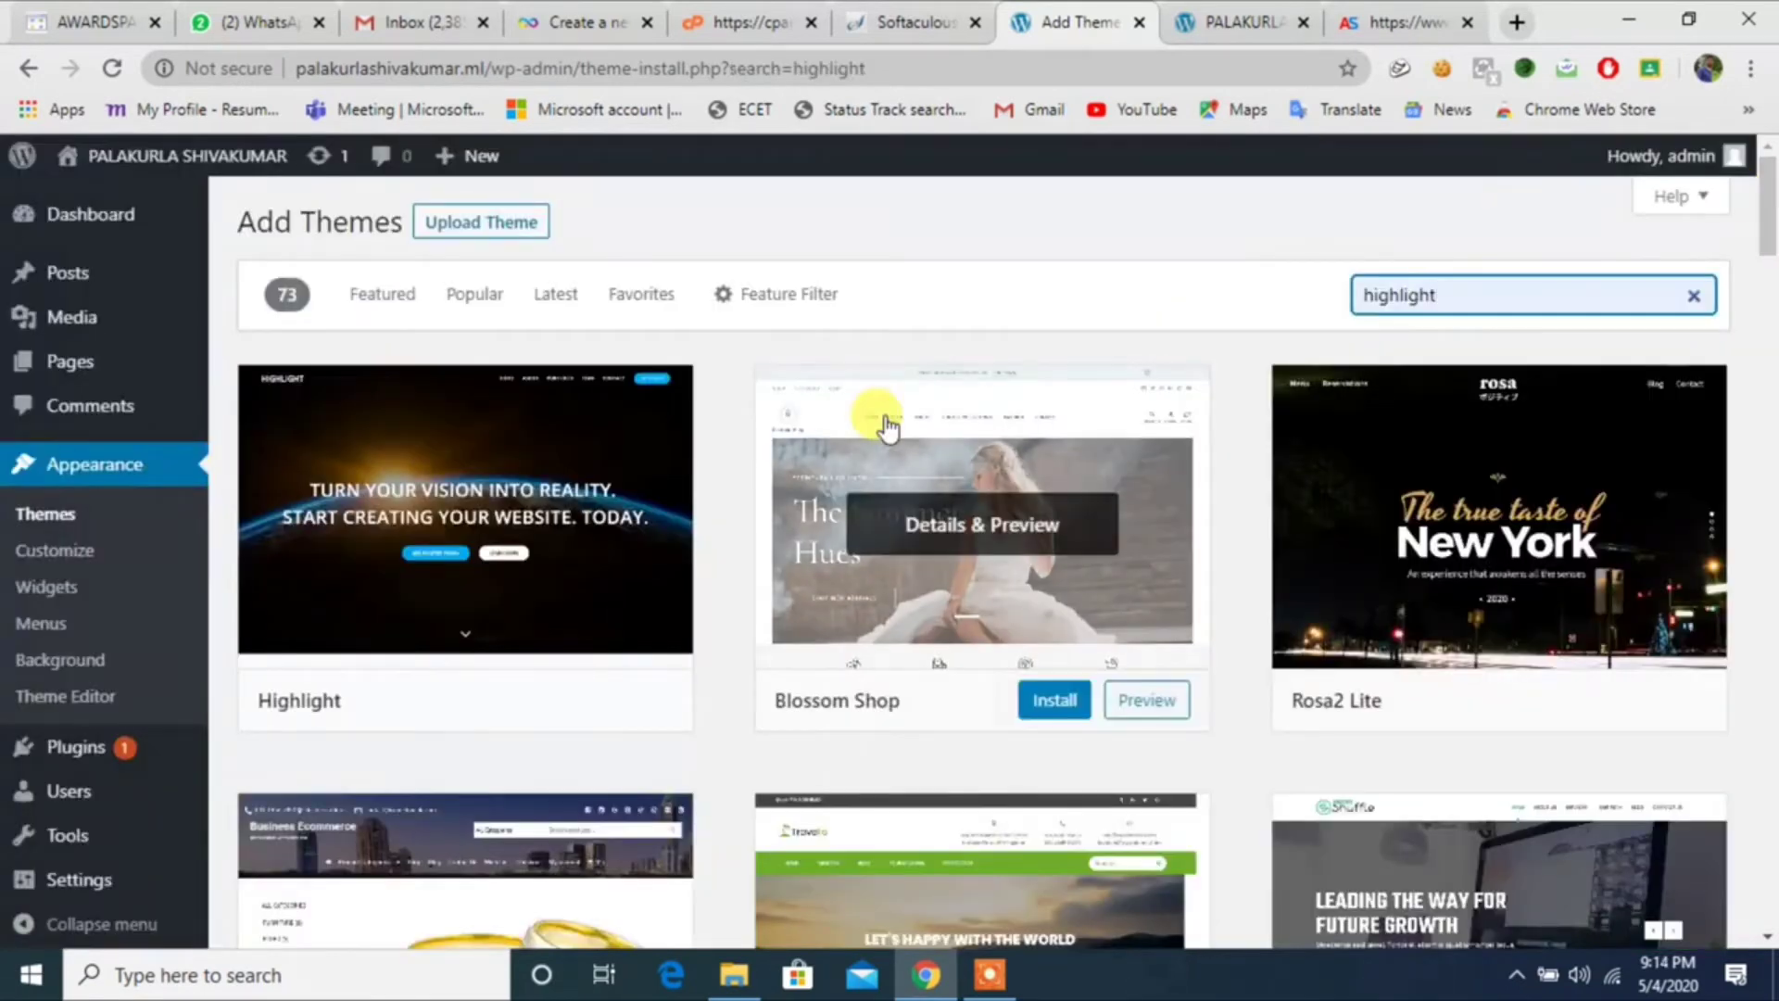
Open the preview of the Highlight theme.
{"action": "mouse_move", "coordinate": [519, 486]}
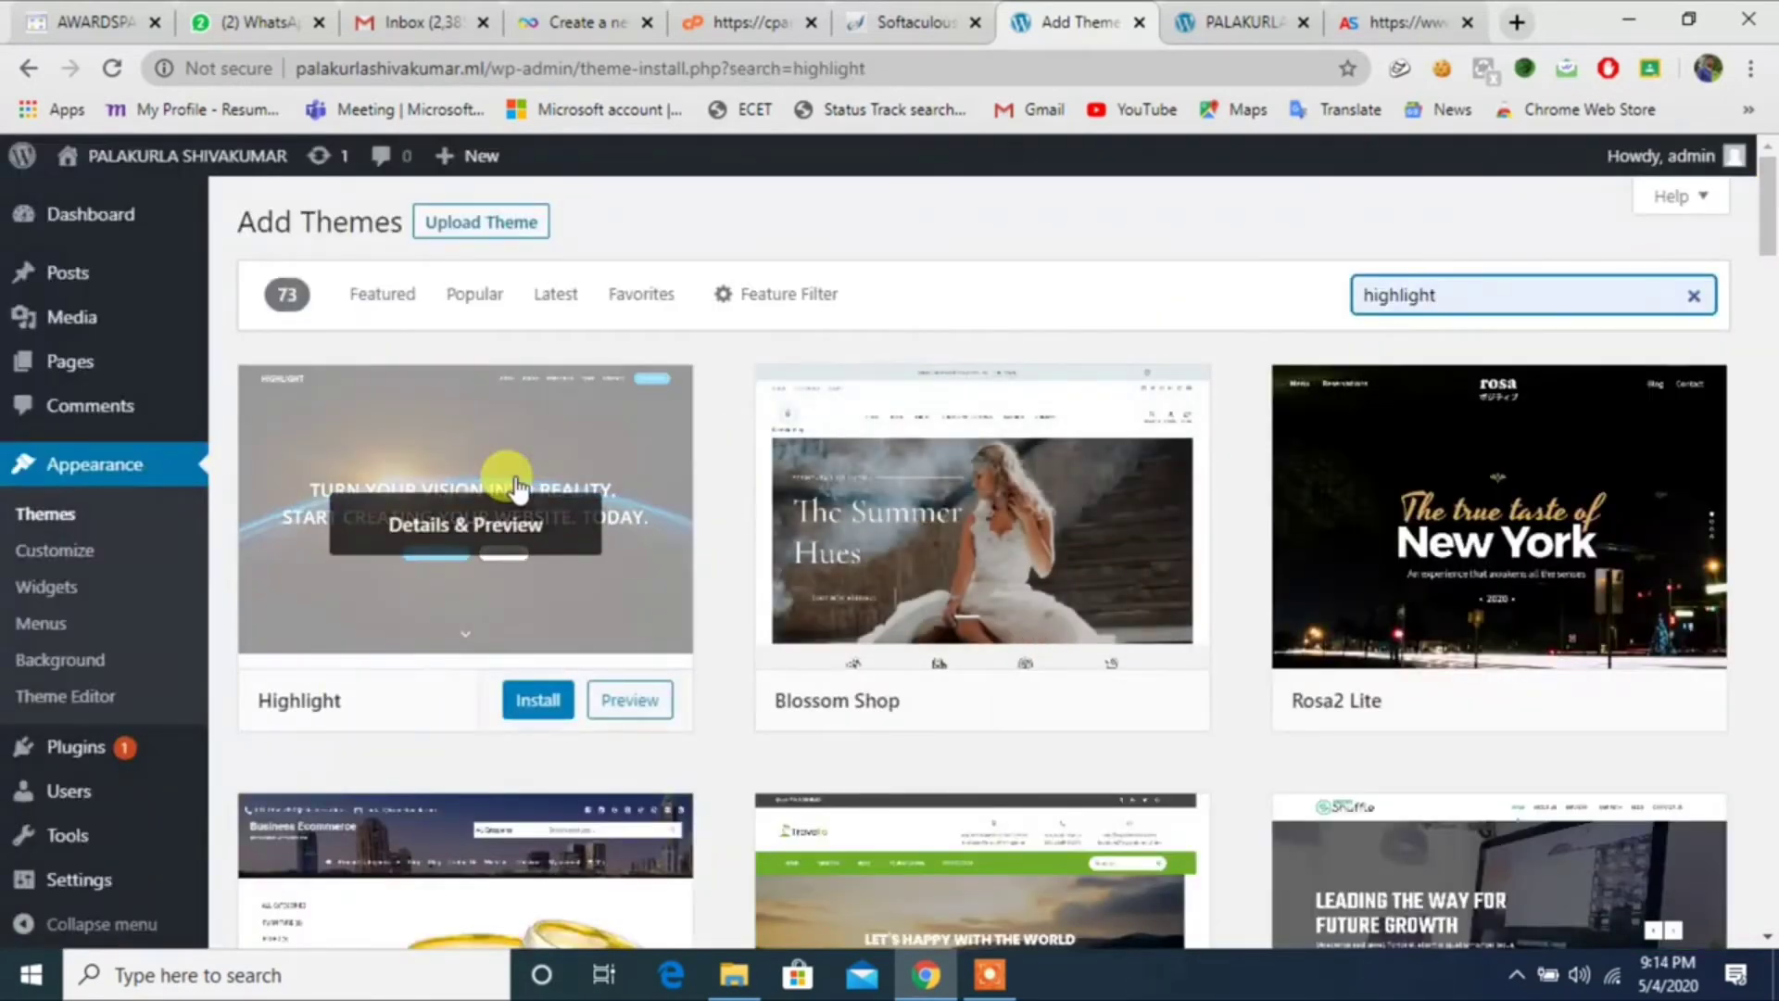
{"action": "left_click", "coordinate": [654, 710]}
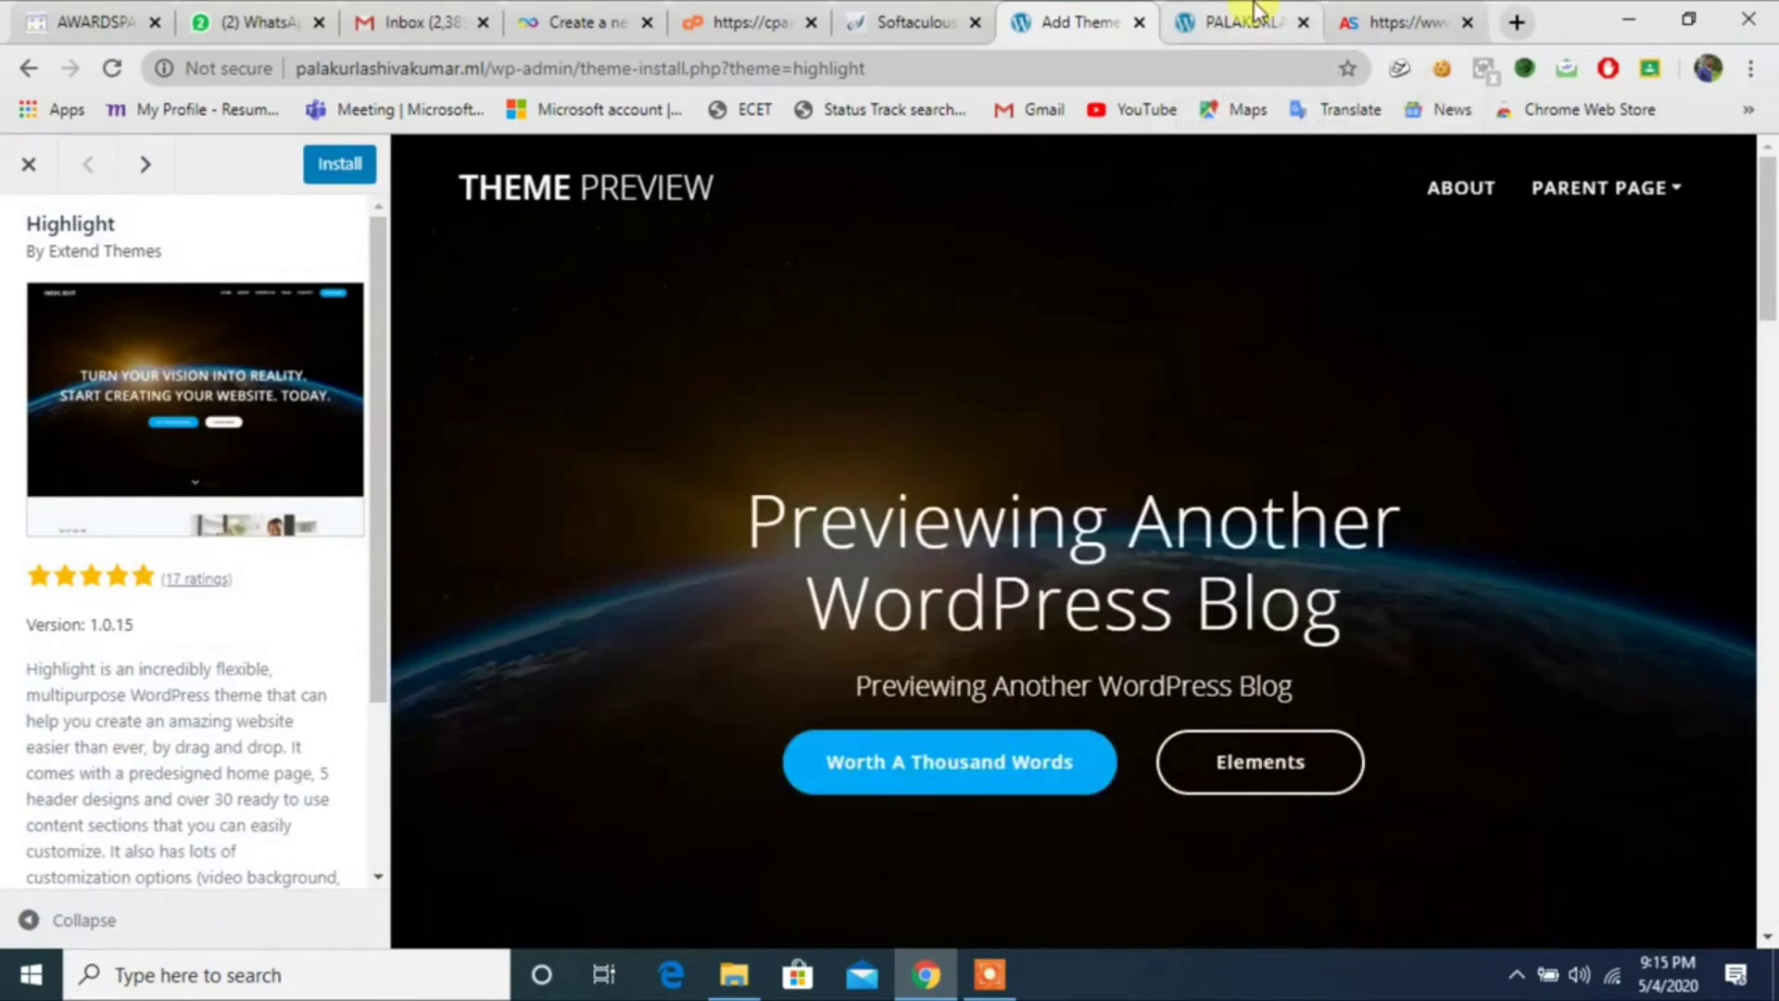
{"action": "left_click_drag", "start_coordinate": [1767, 236], "coordinate": [1769, 162]}
Install the Highlight theme and activate it.
{"action": "mouse_move", "coordinate": [1610, 205]}
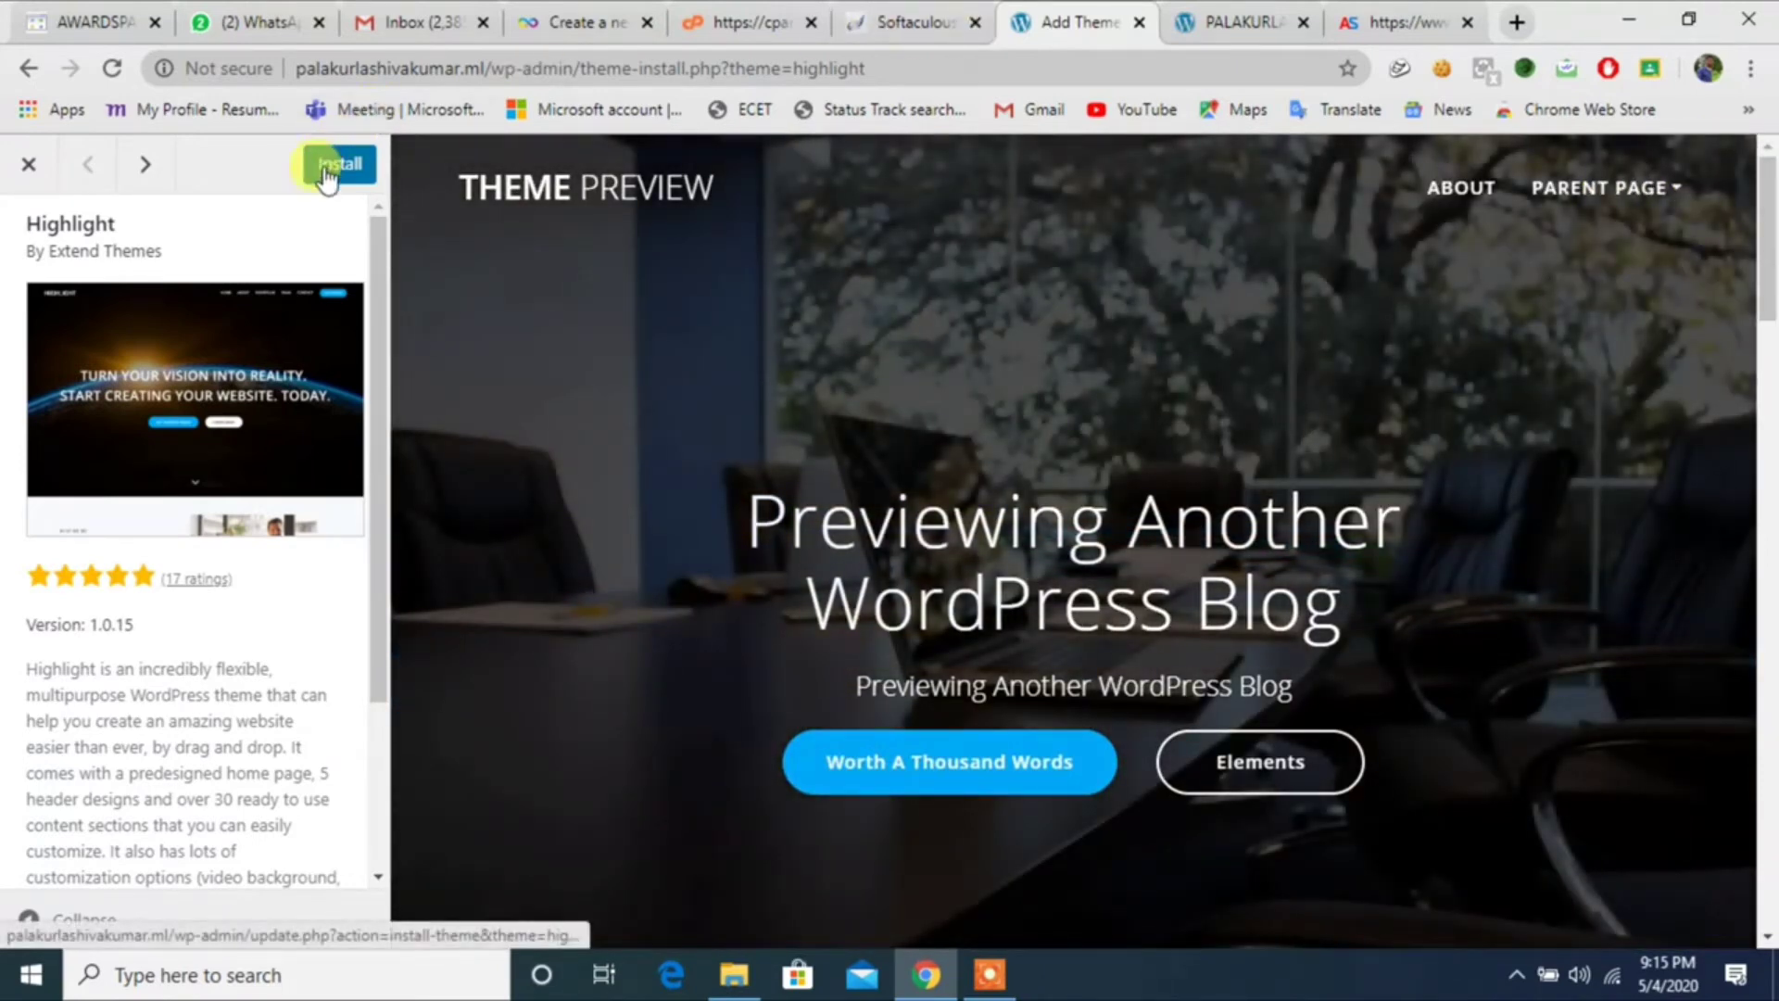
{"action": "left_click", "coordinate": [326, 176]}
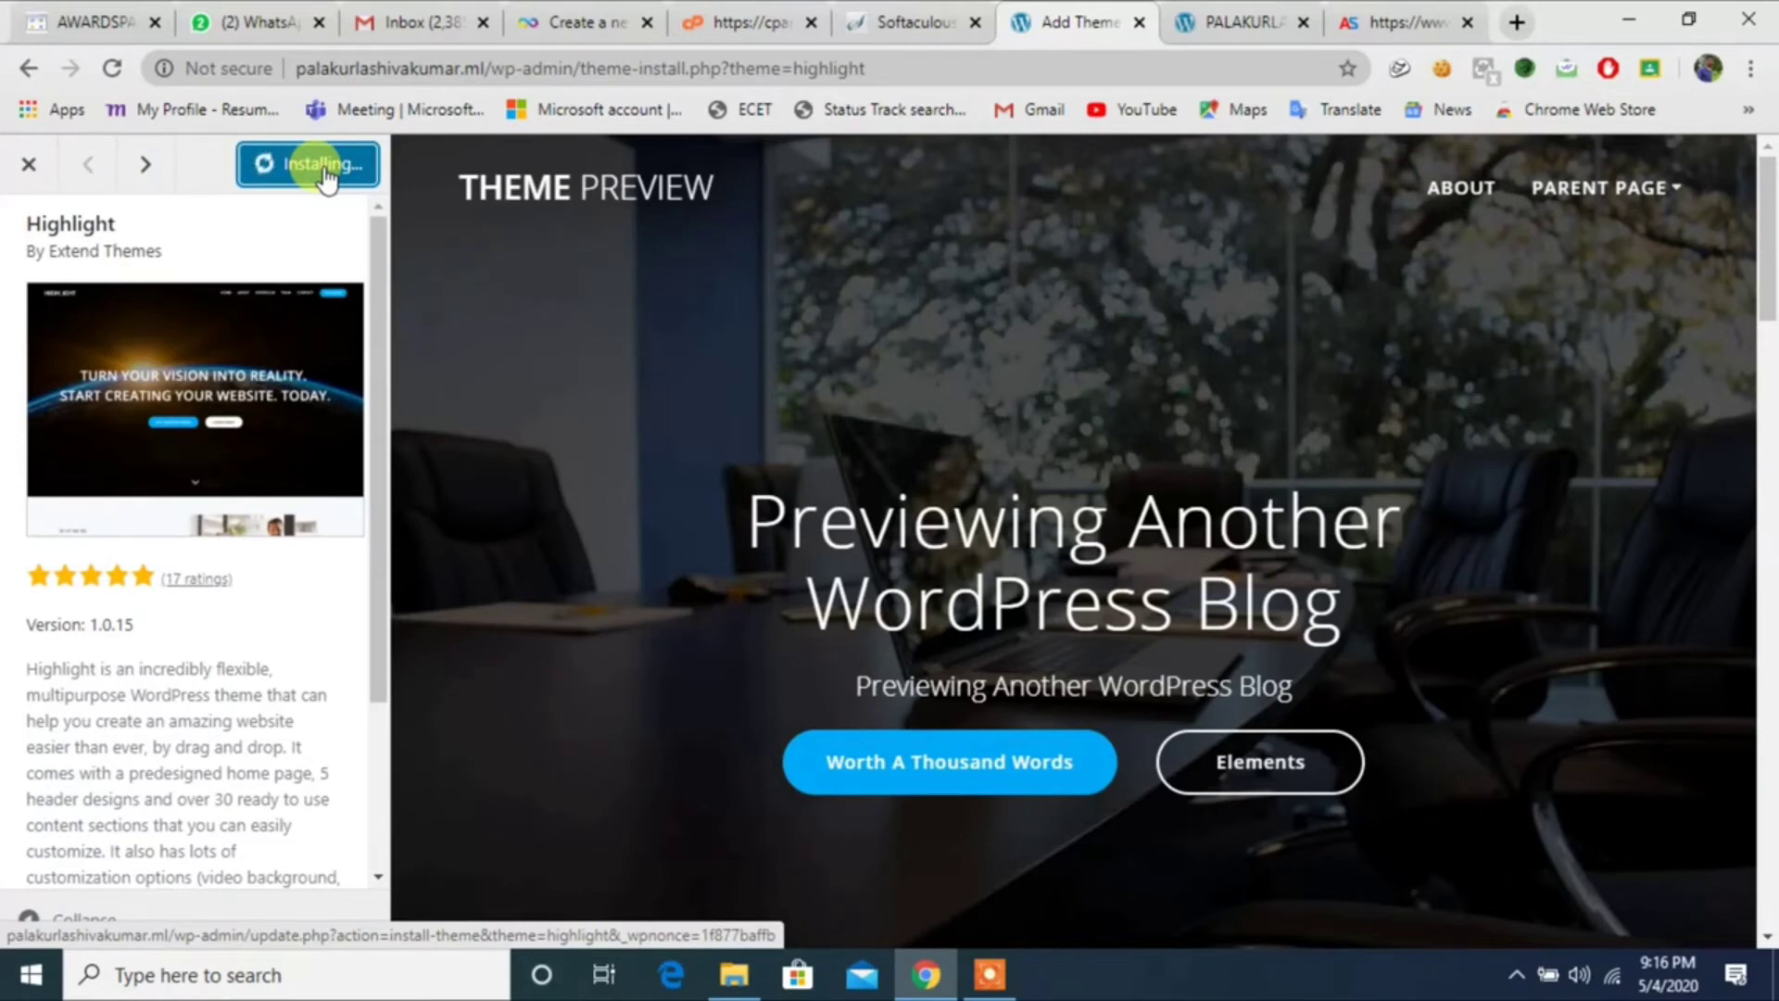
{"action": "left_click", "coordinate": [326, 169]}
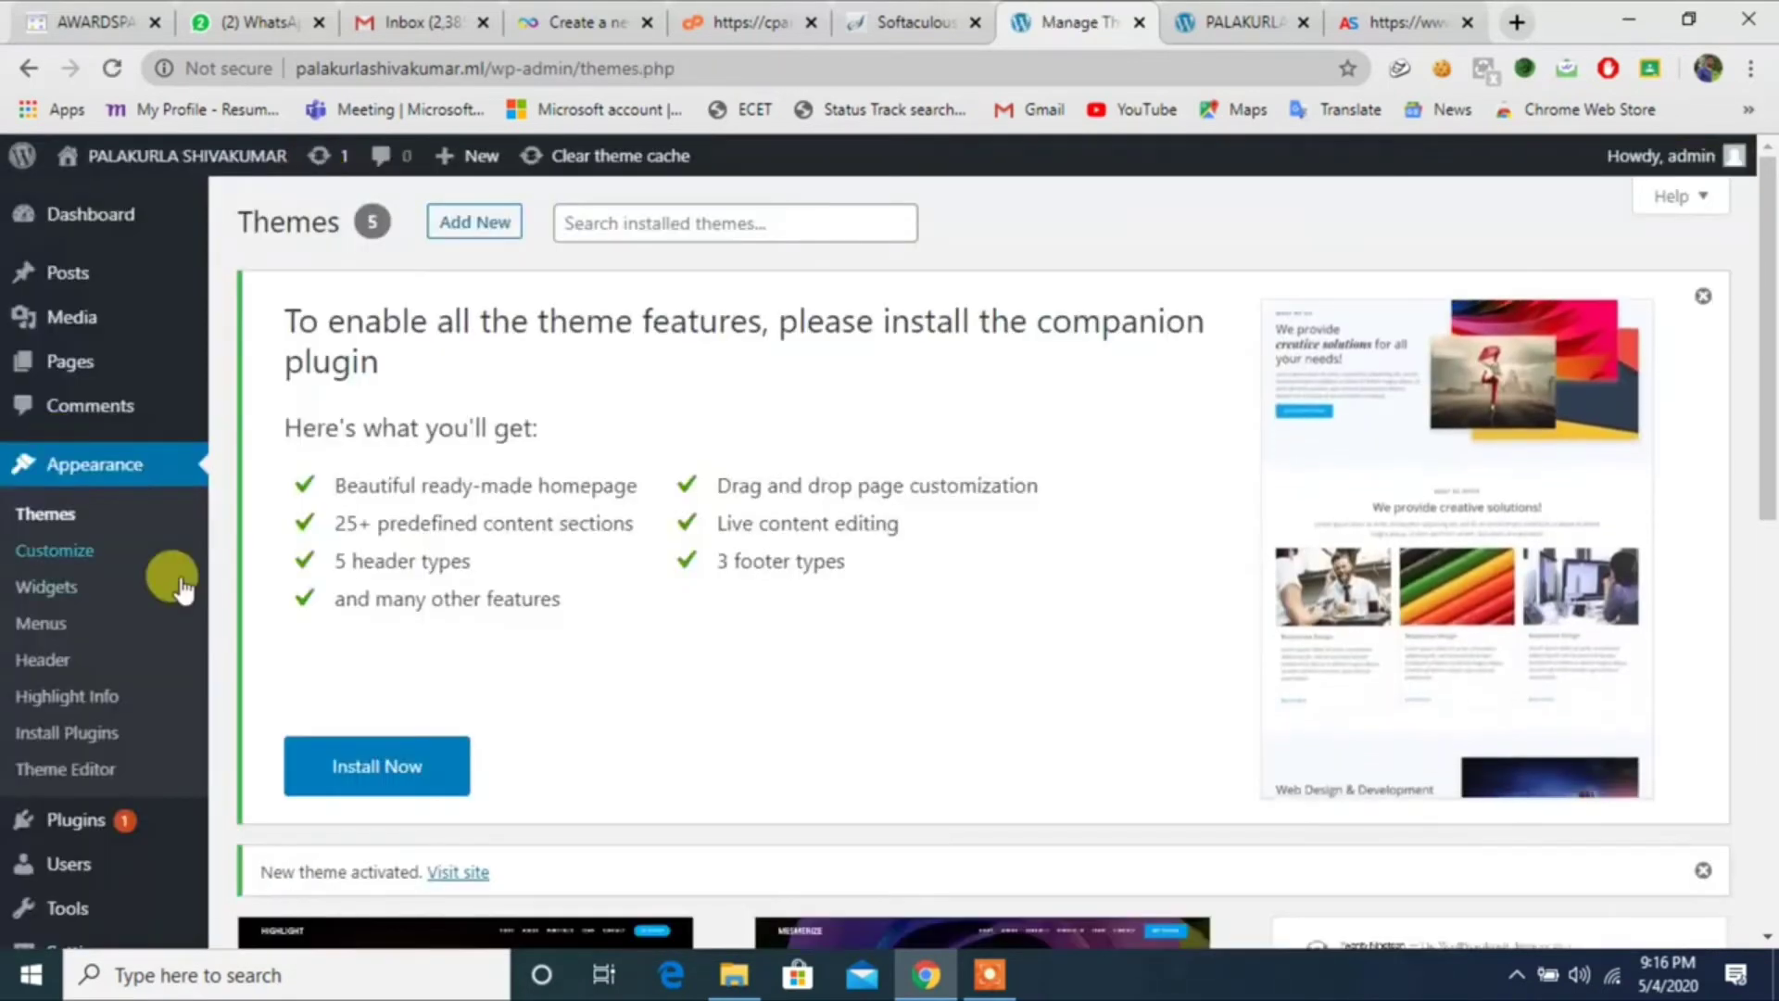
Install and activate the recommended Mesmerize Companion plugin.
{"action": "left_click", "coordinate": [359, 771]}
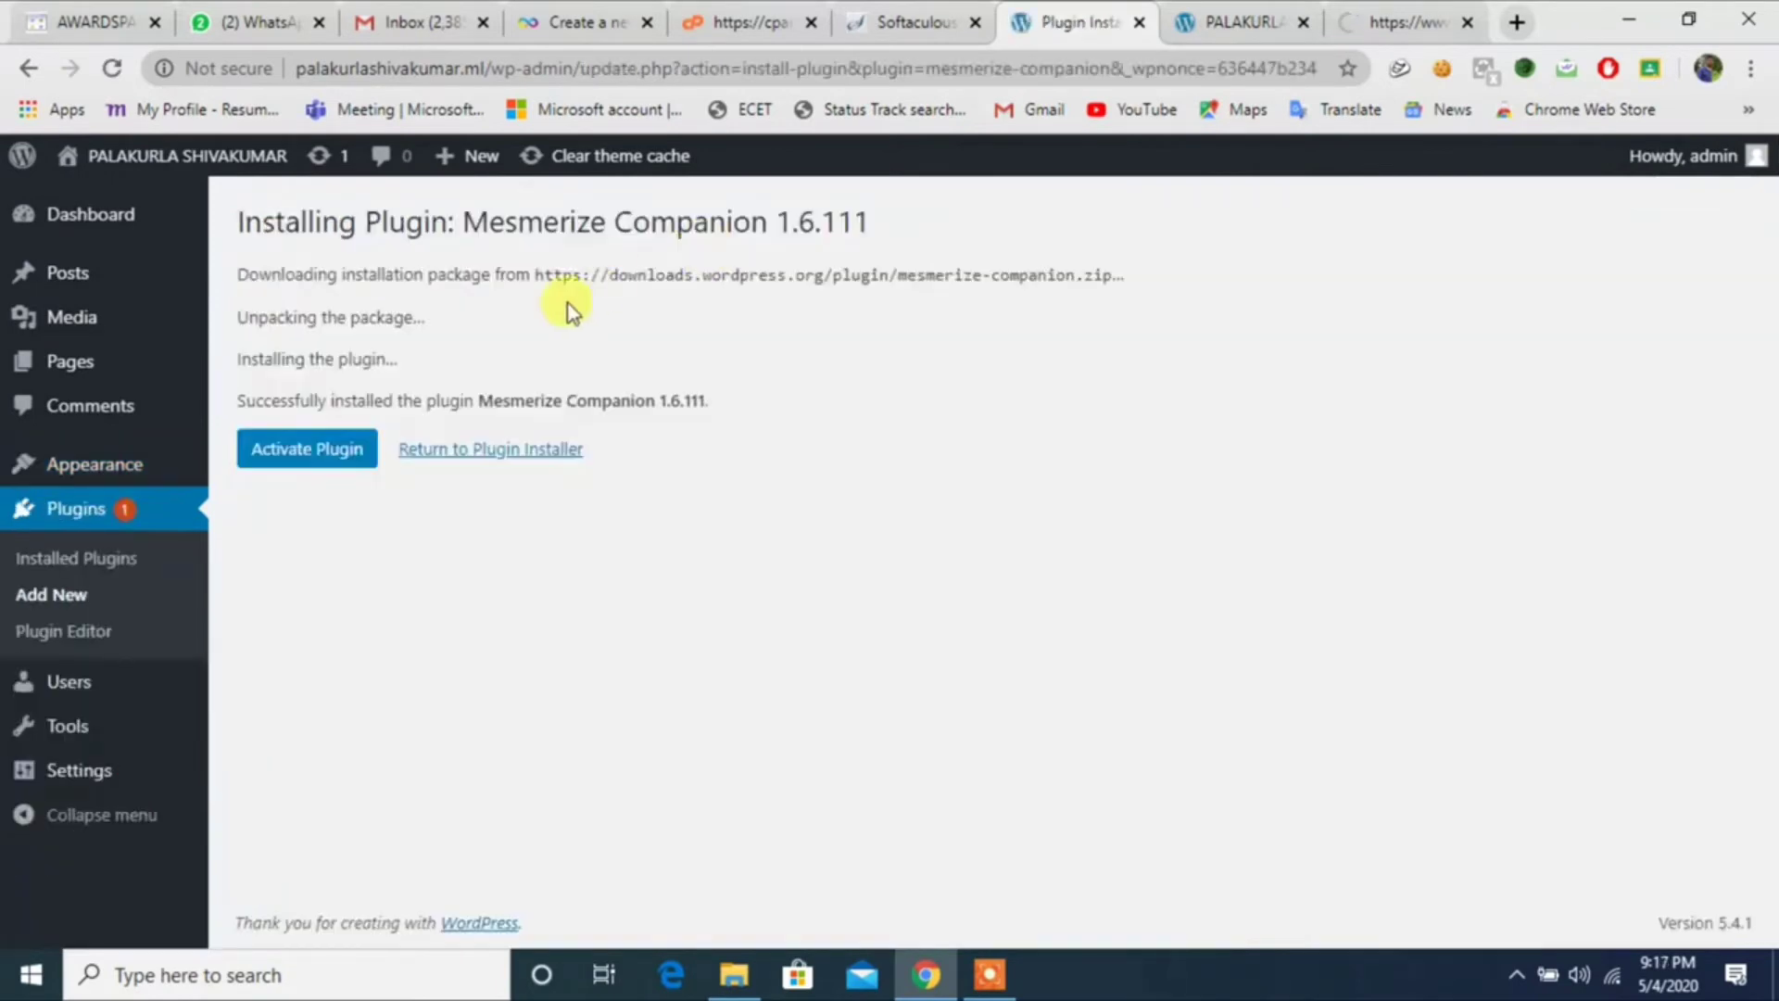
{"action": "left_click", "coordinate": [318, 459]}
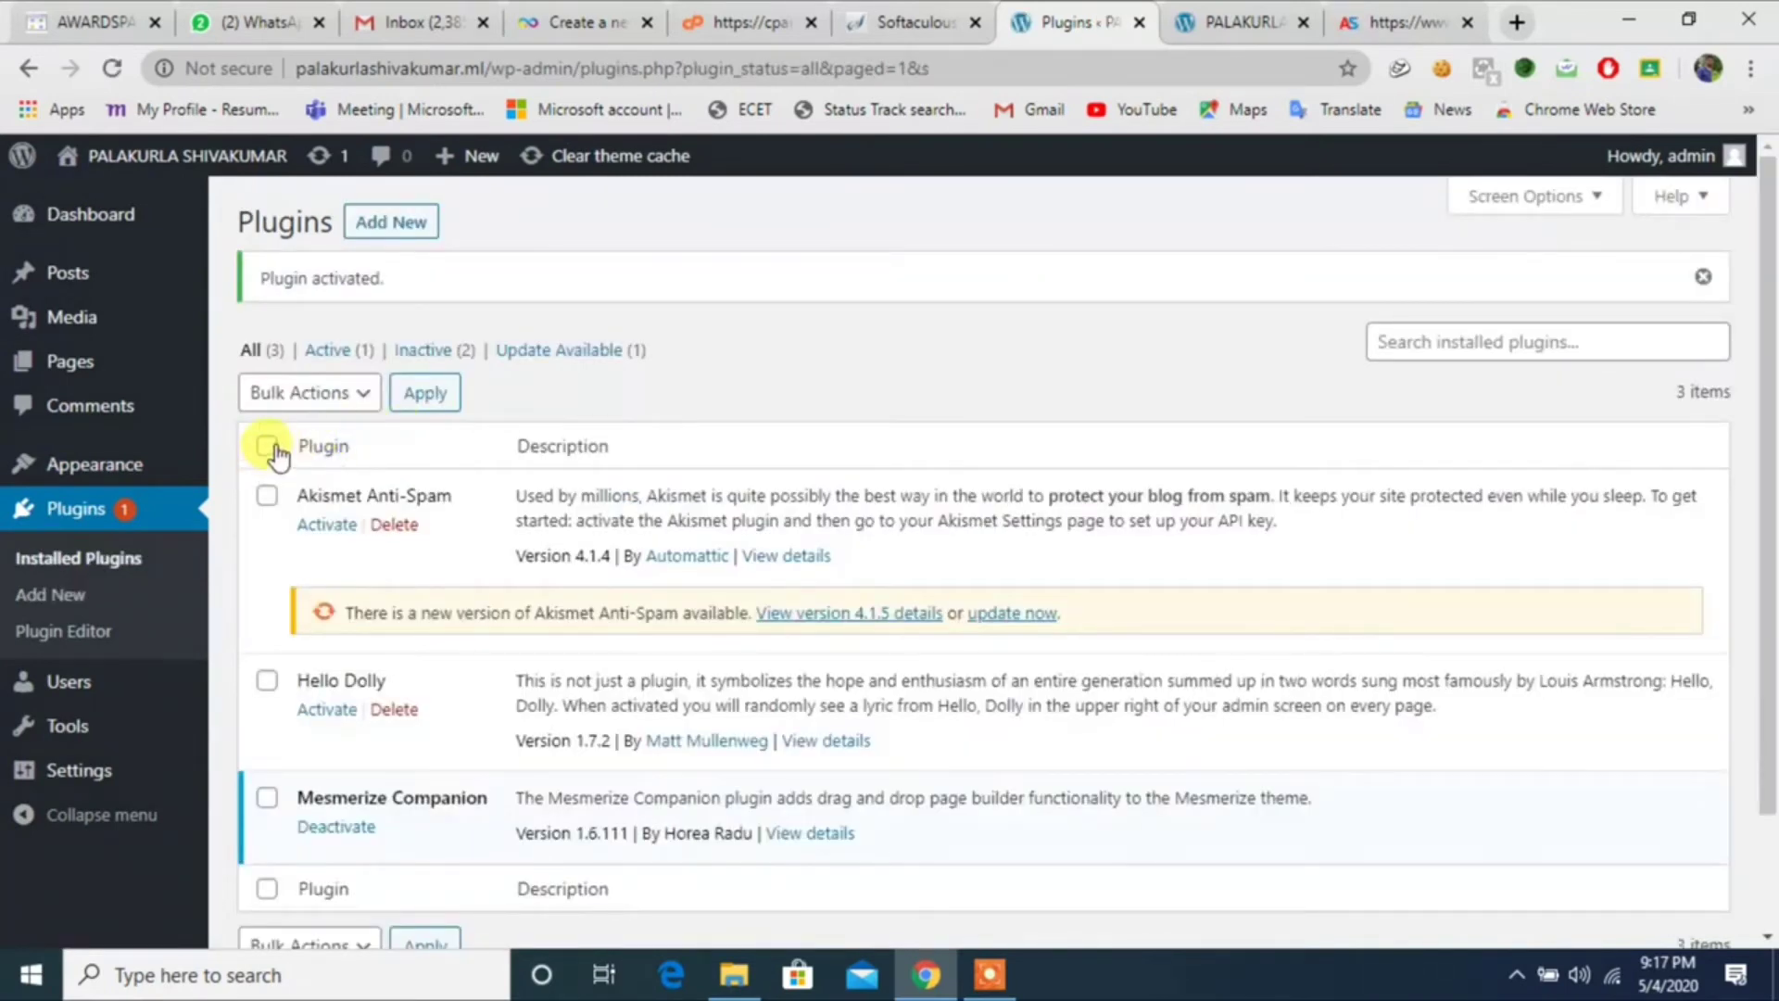
{"action": "left_click", "coordinate": [449, 393]}
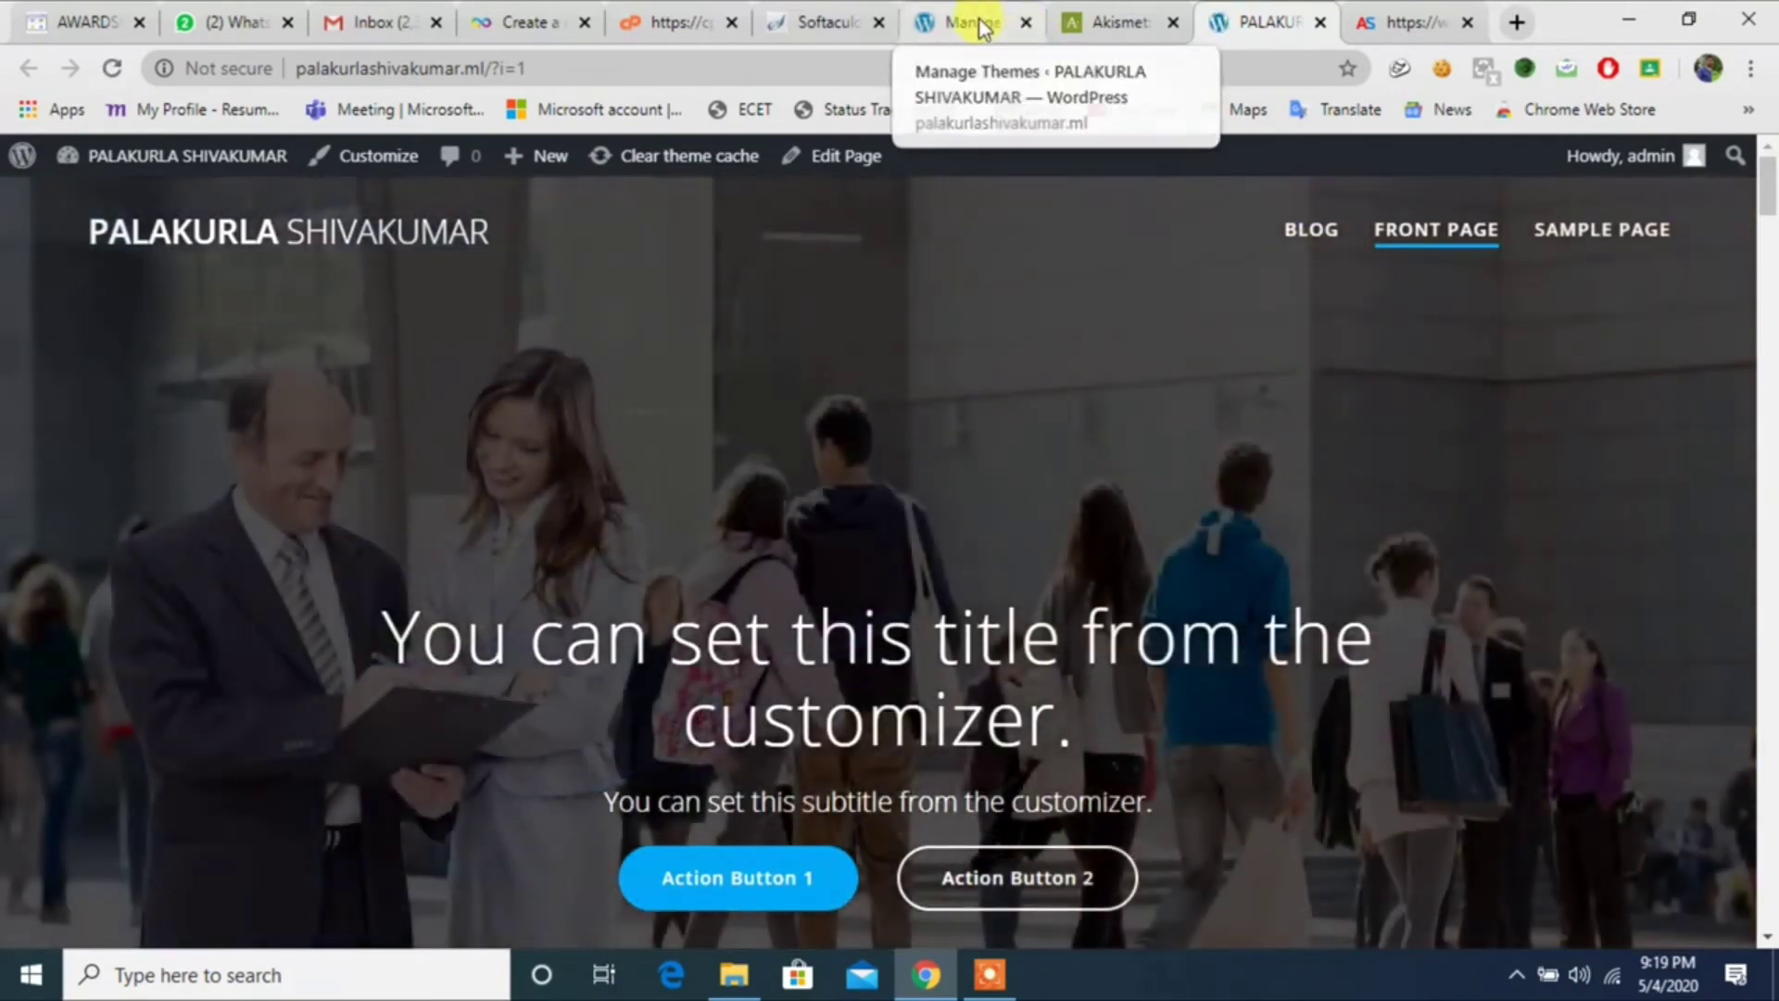
Live-preview the Mesmerize theme, close it without activating, and view the site's front page.
{"action": "left_click", "coordinate": [980, 19]}
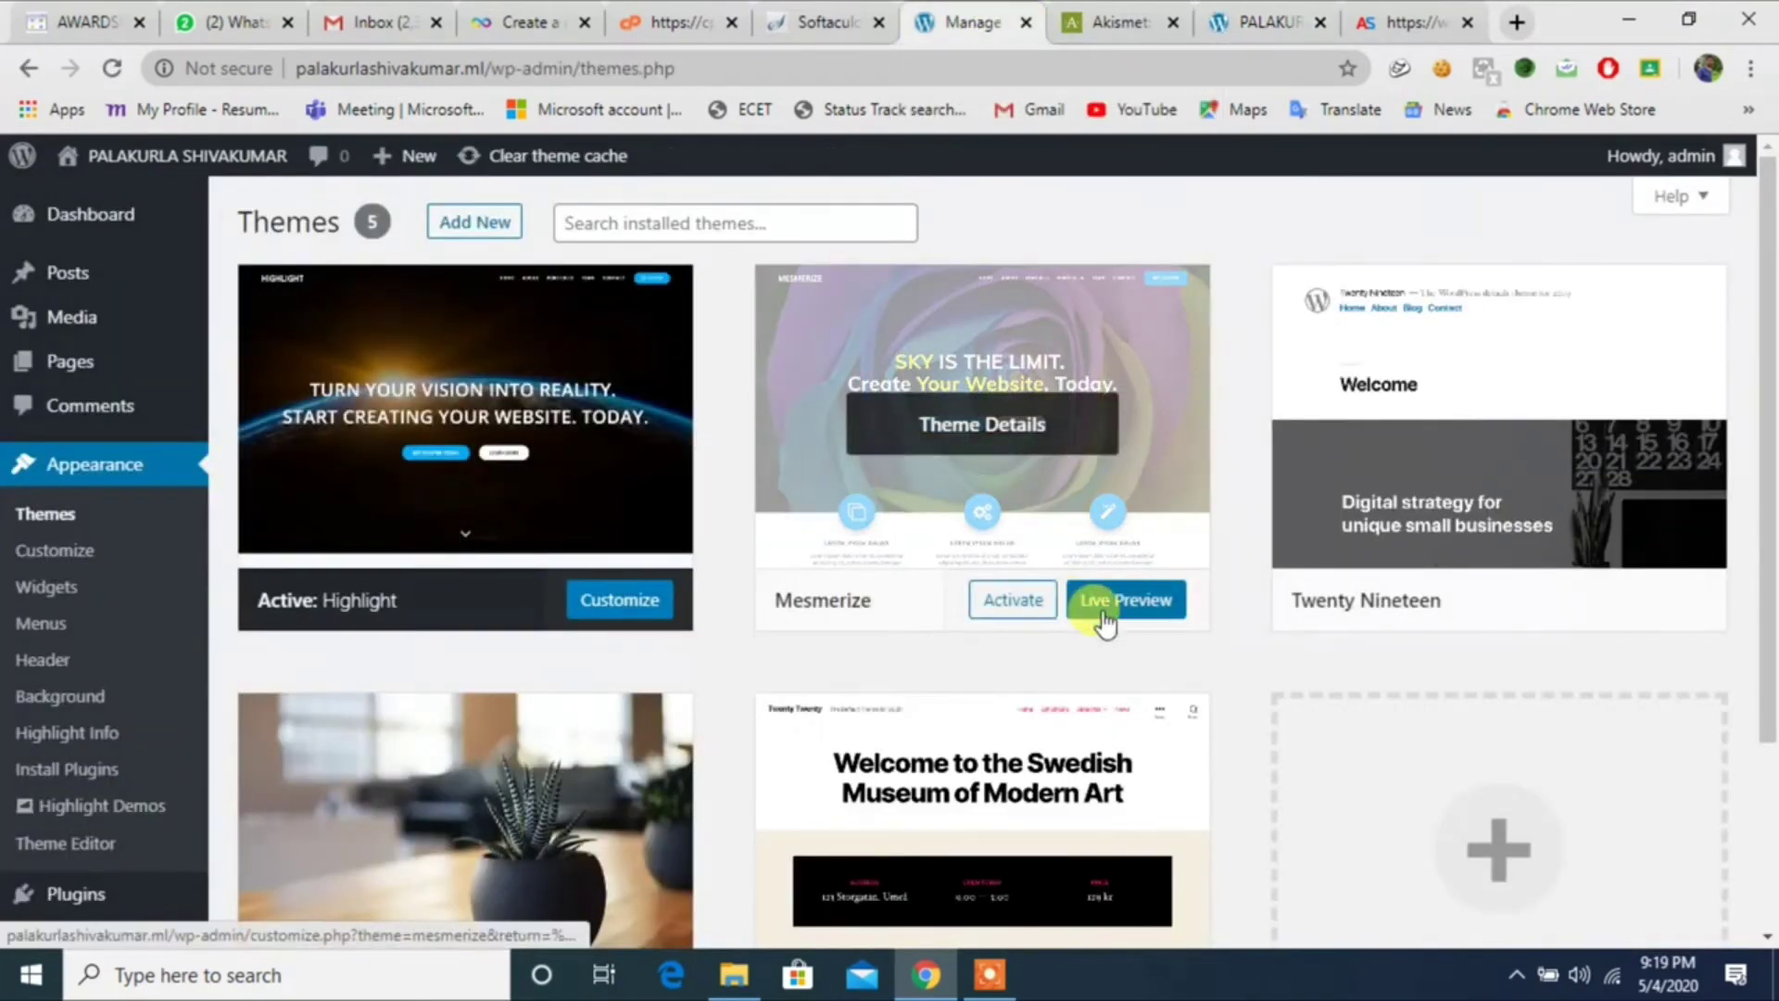
{"action": "left_click", "coordinate": [1104, 620]}
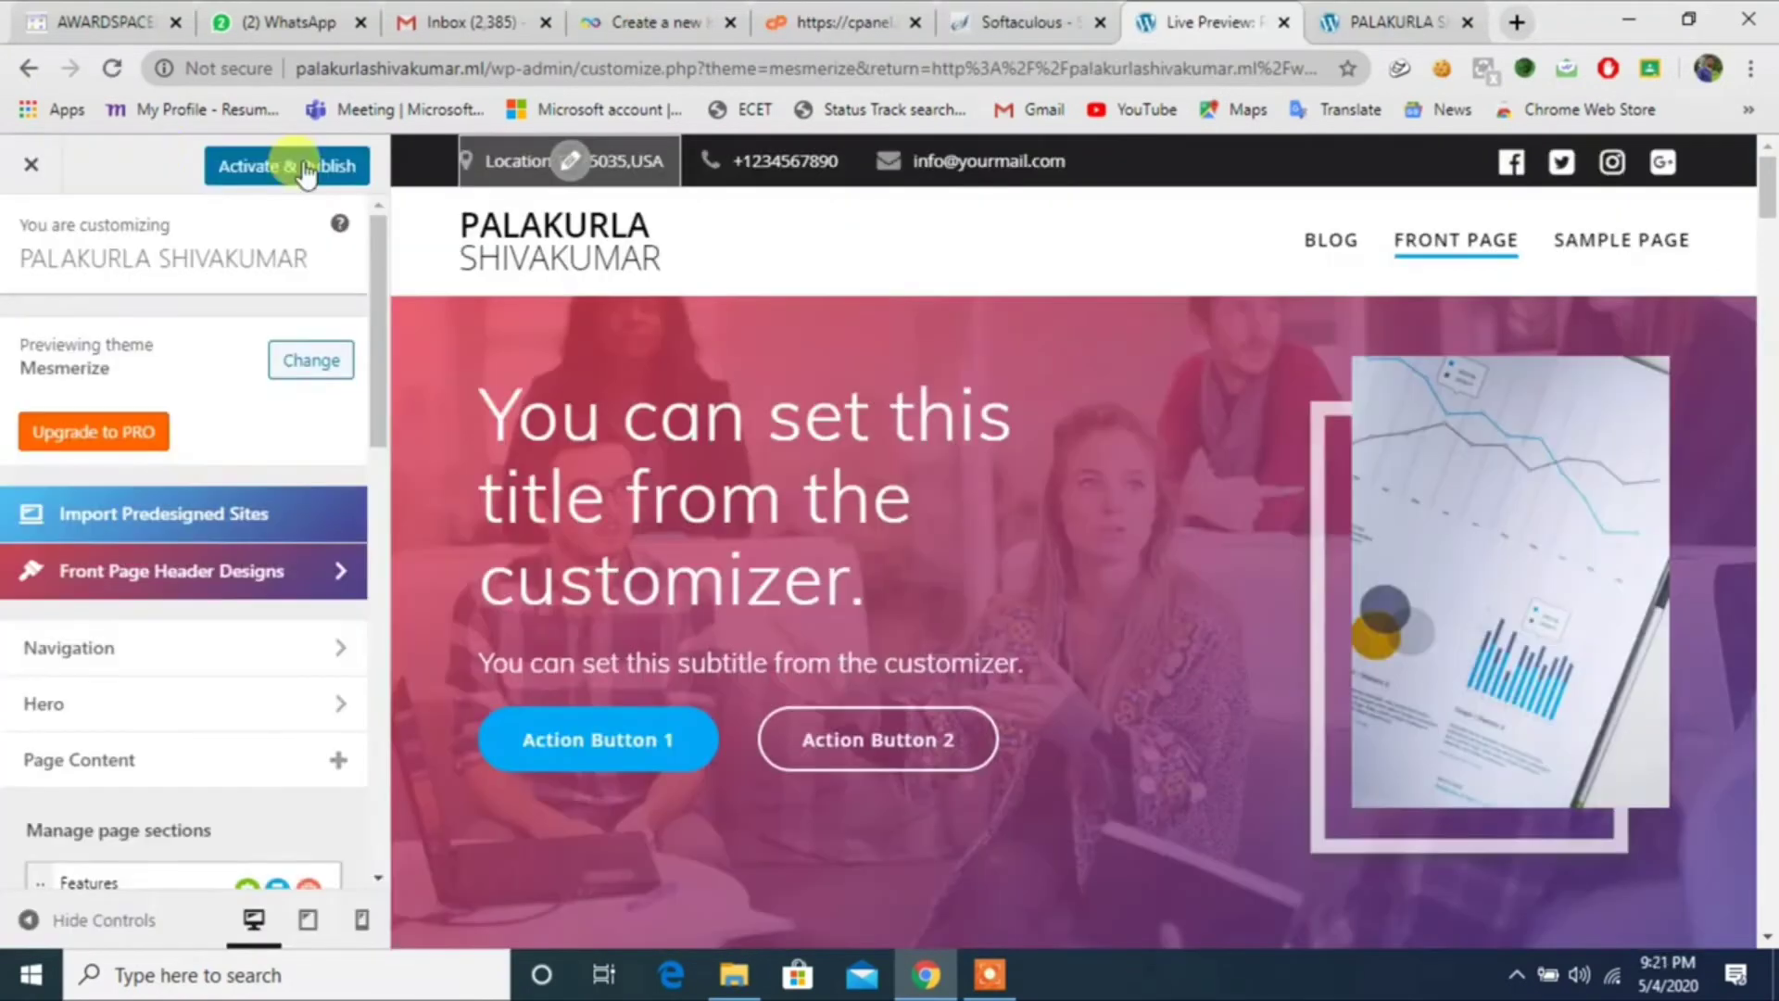
{"action": "left_click", "coordinate": [37, 167]}
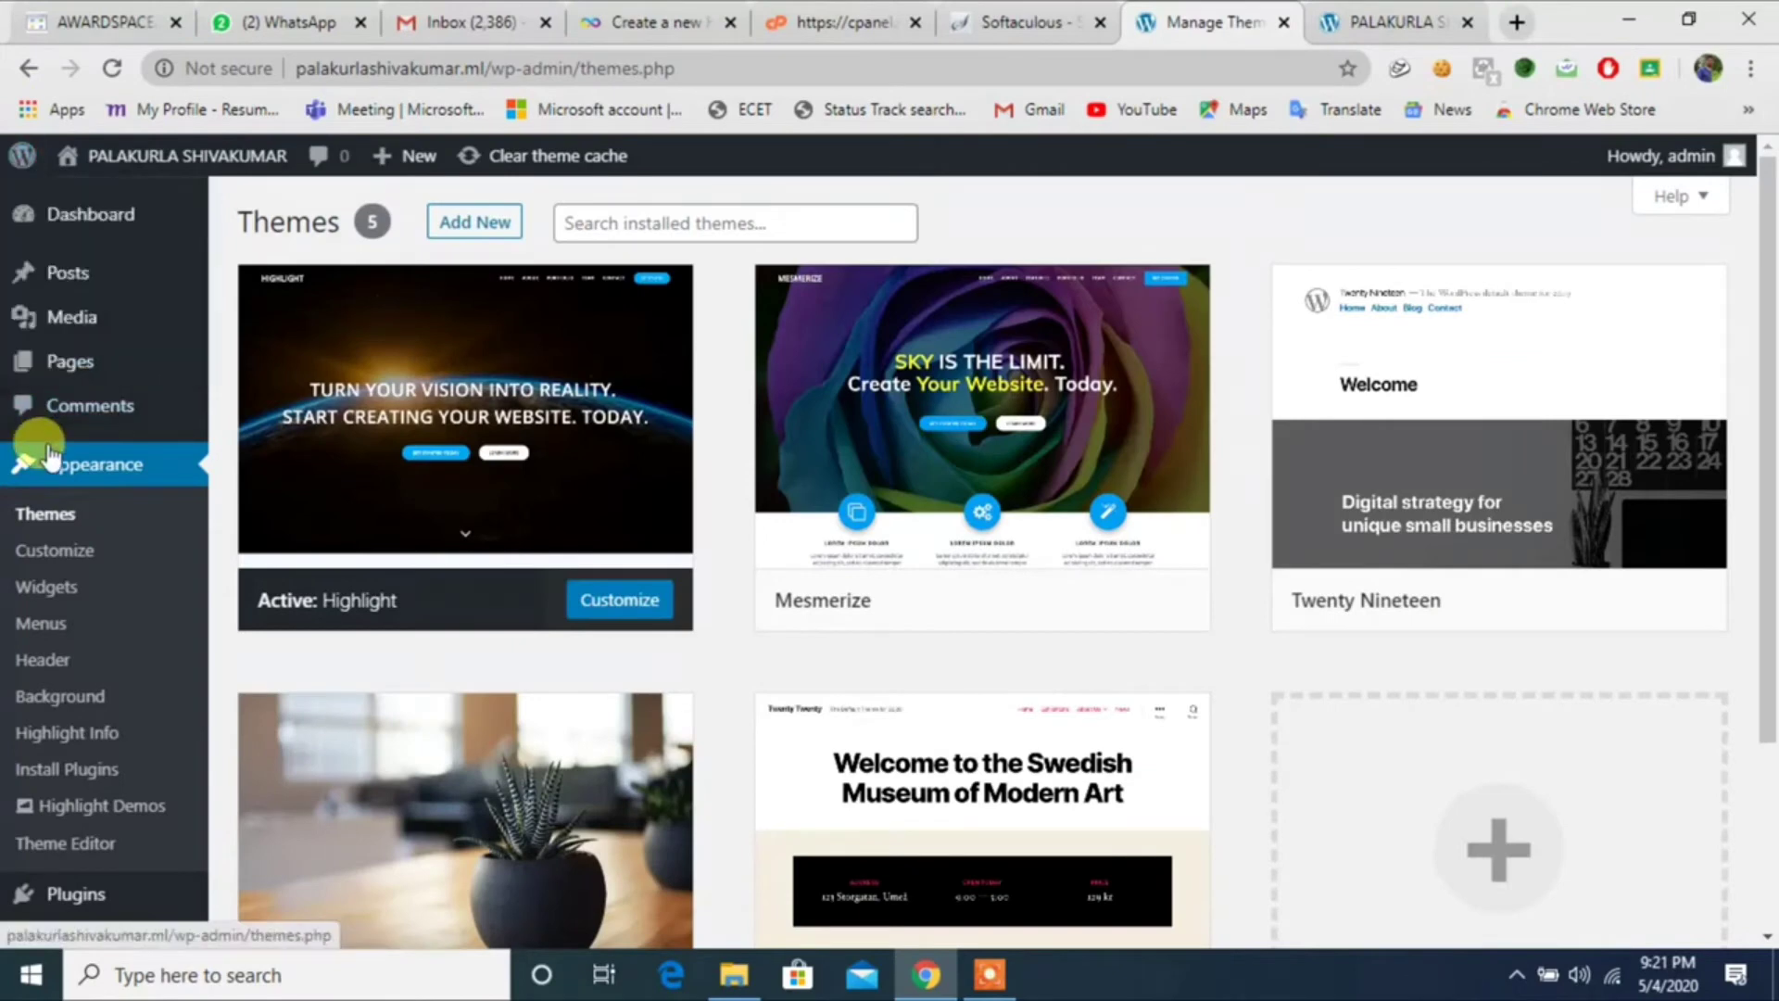
{"action": "left_click", "coordinate": [1413, 18]}
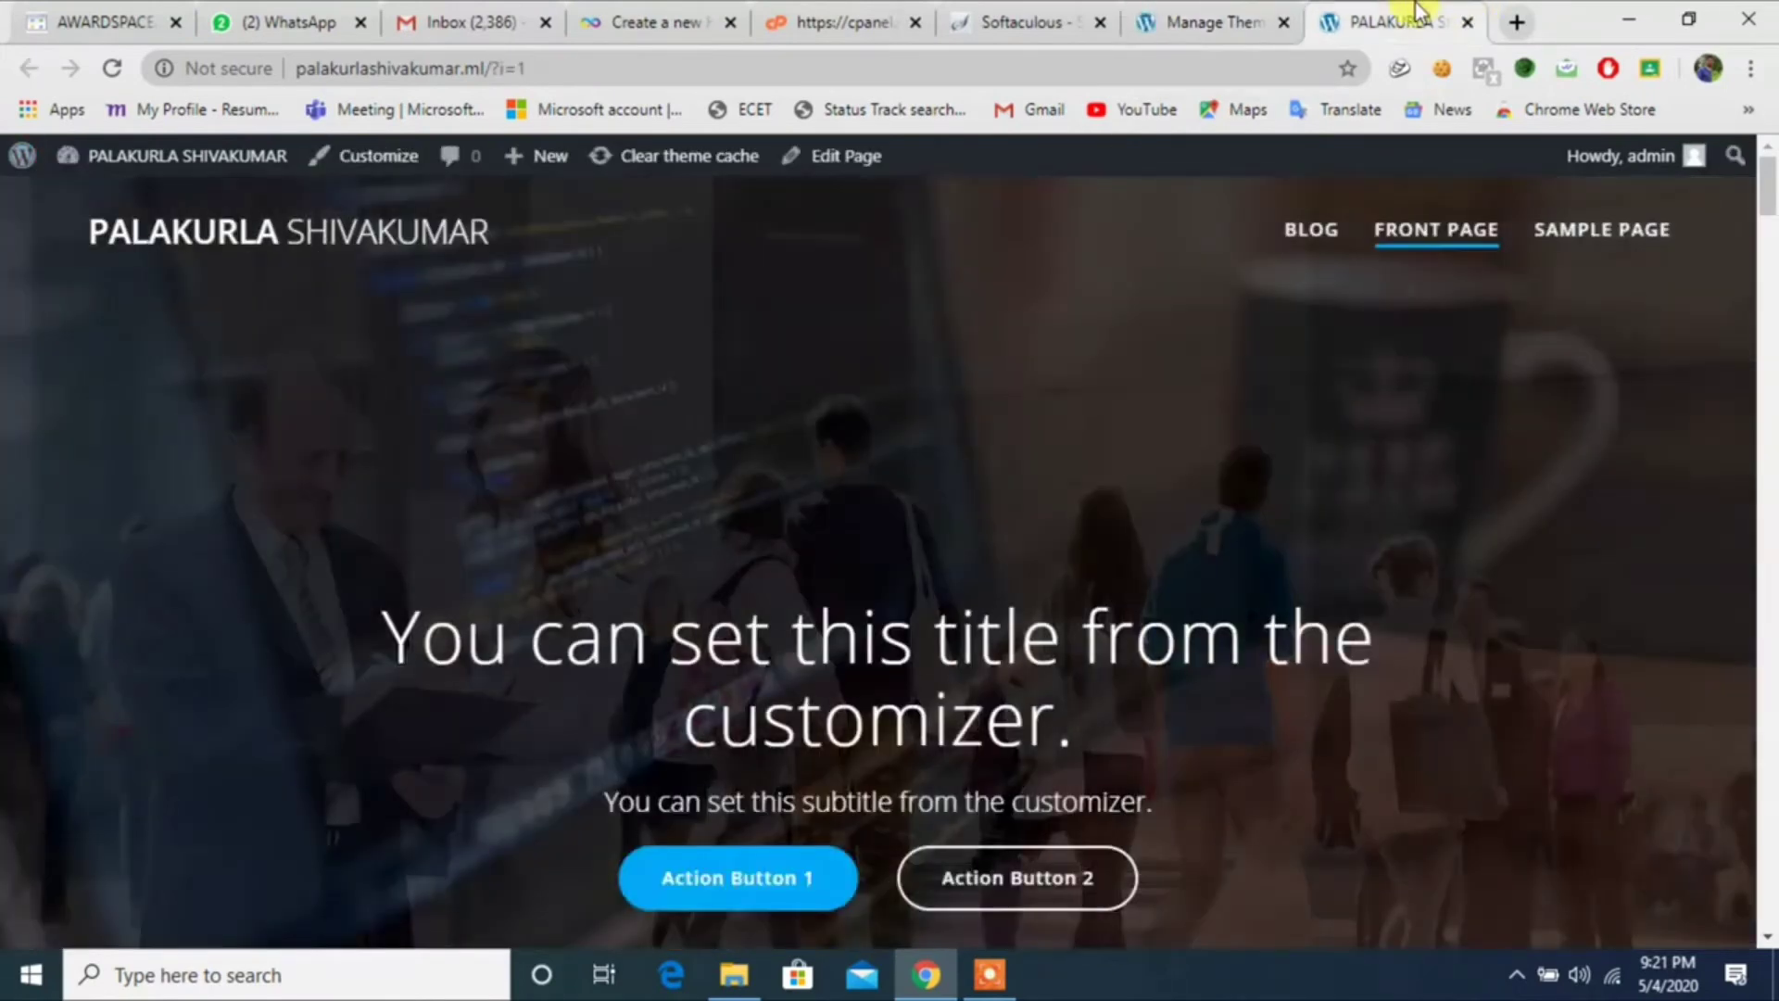
In the Customizer's Site Identity, replace the site title with the owner's name.
{"action": "left_click", "coordinate": [379, 168]}
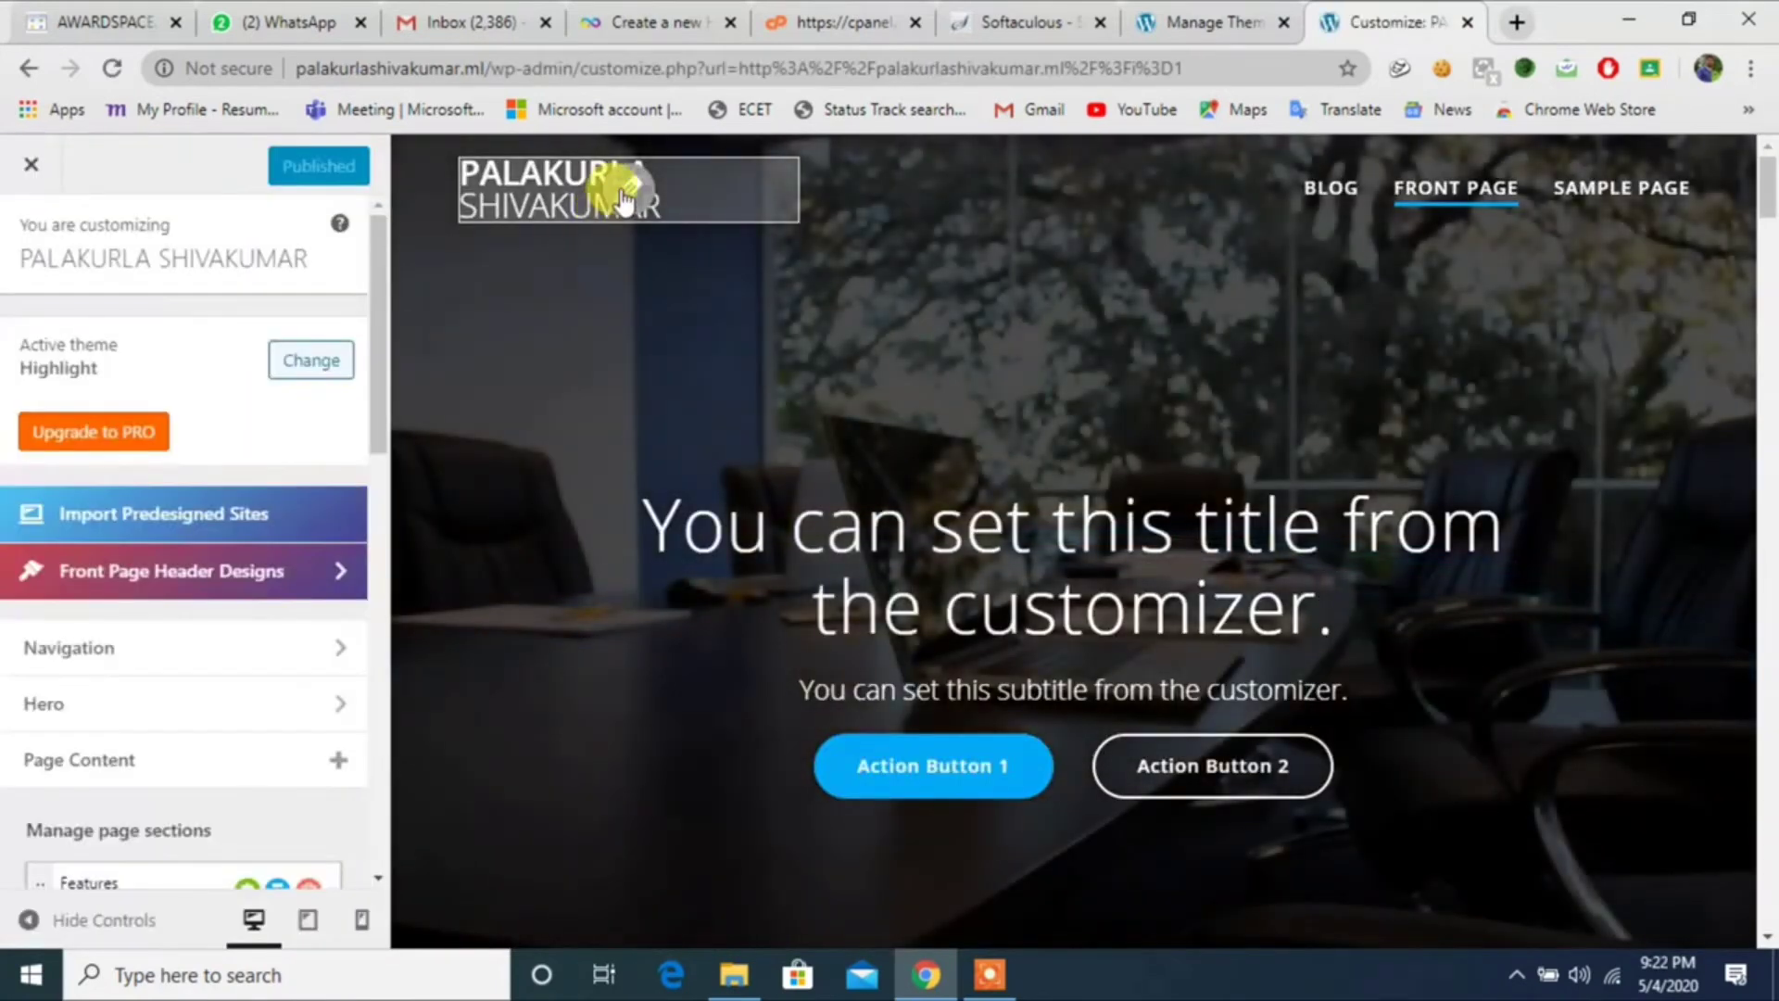
{"action": "left_click", "coordinate": [624, 199]}
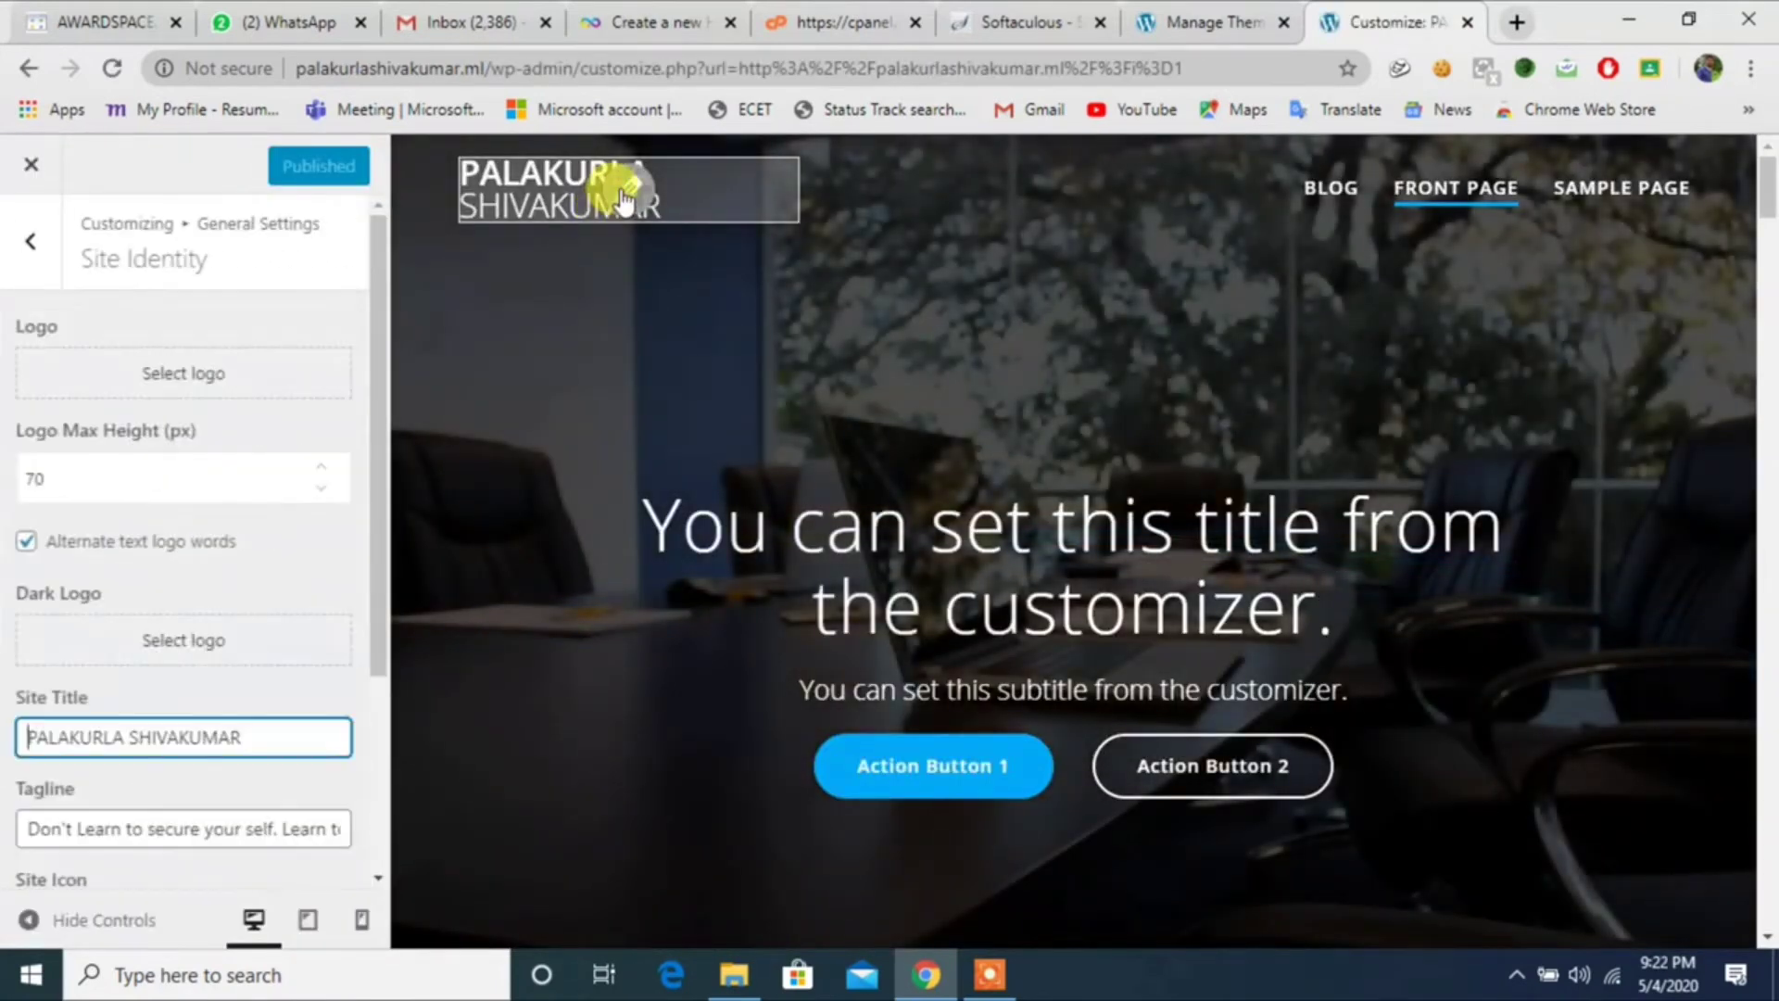
{"action": "triple_click", "coordinate": [153, 732]}
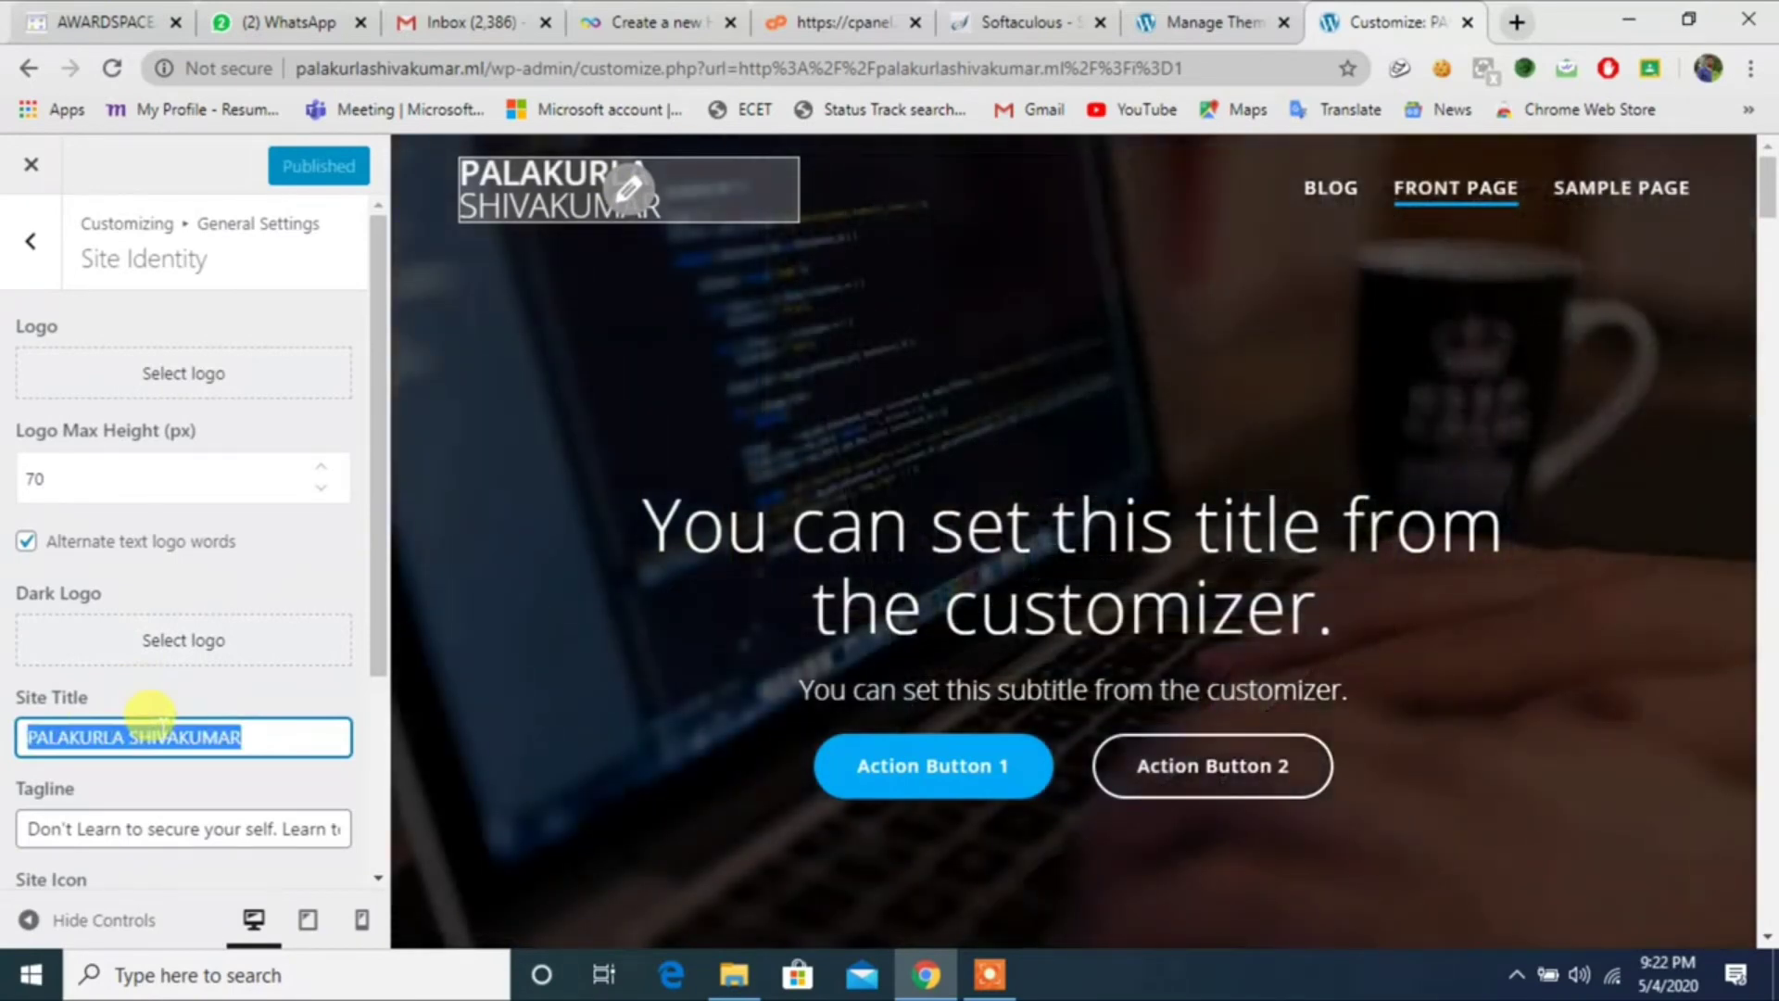
{"action": "type", "text": "SHIVAM"}
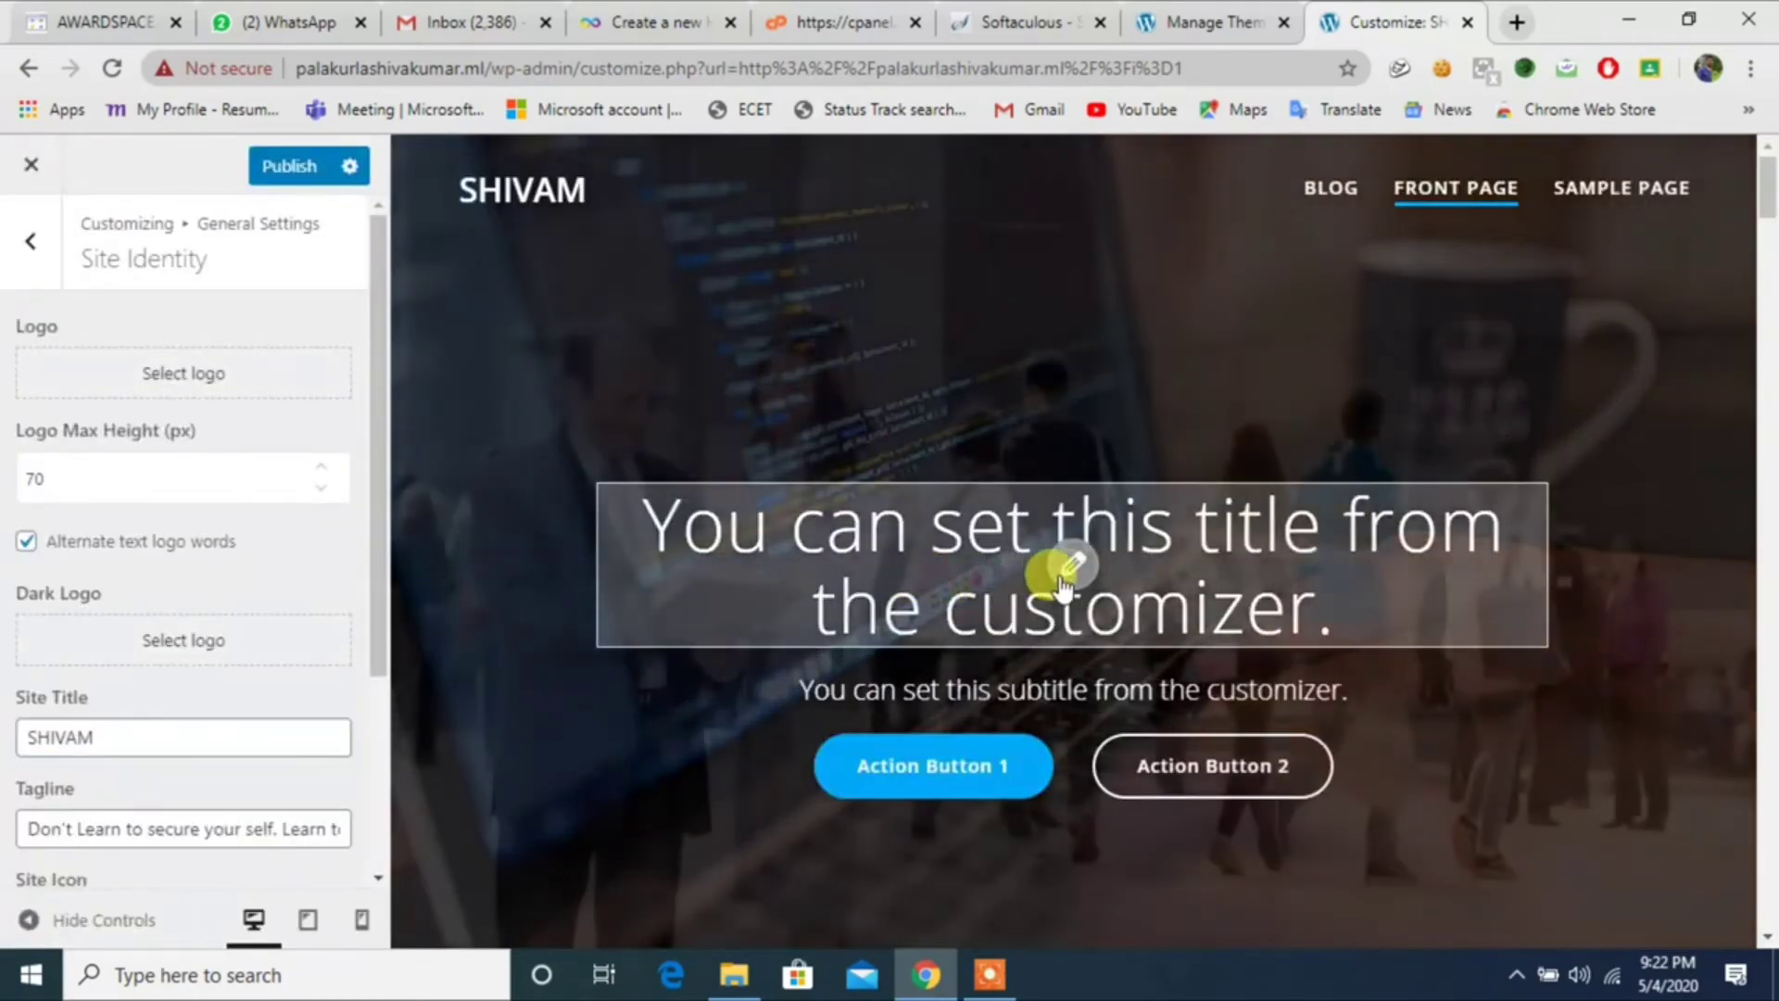
Replace the hero title with the owner's full name in capitals and clear the placeholder subtitle.
{"action": "left_click", "coordinate": [1063, 584]}
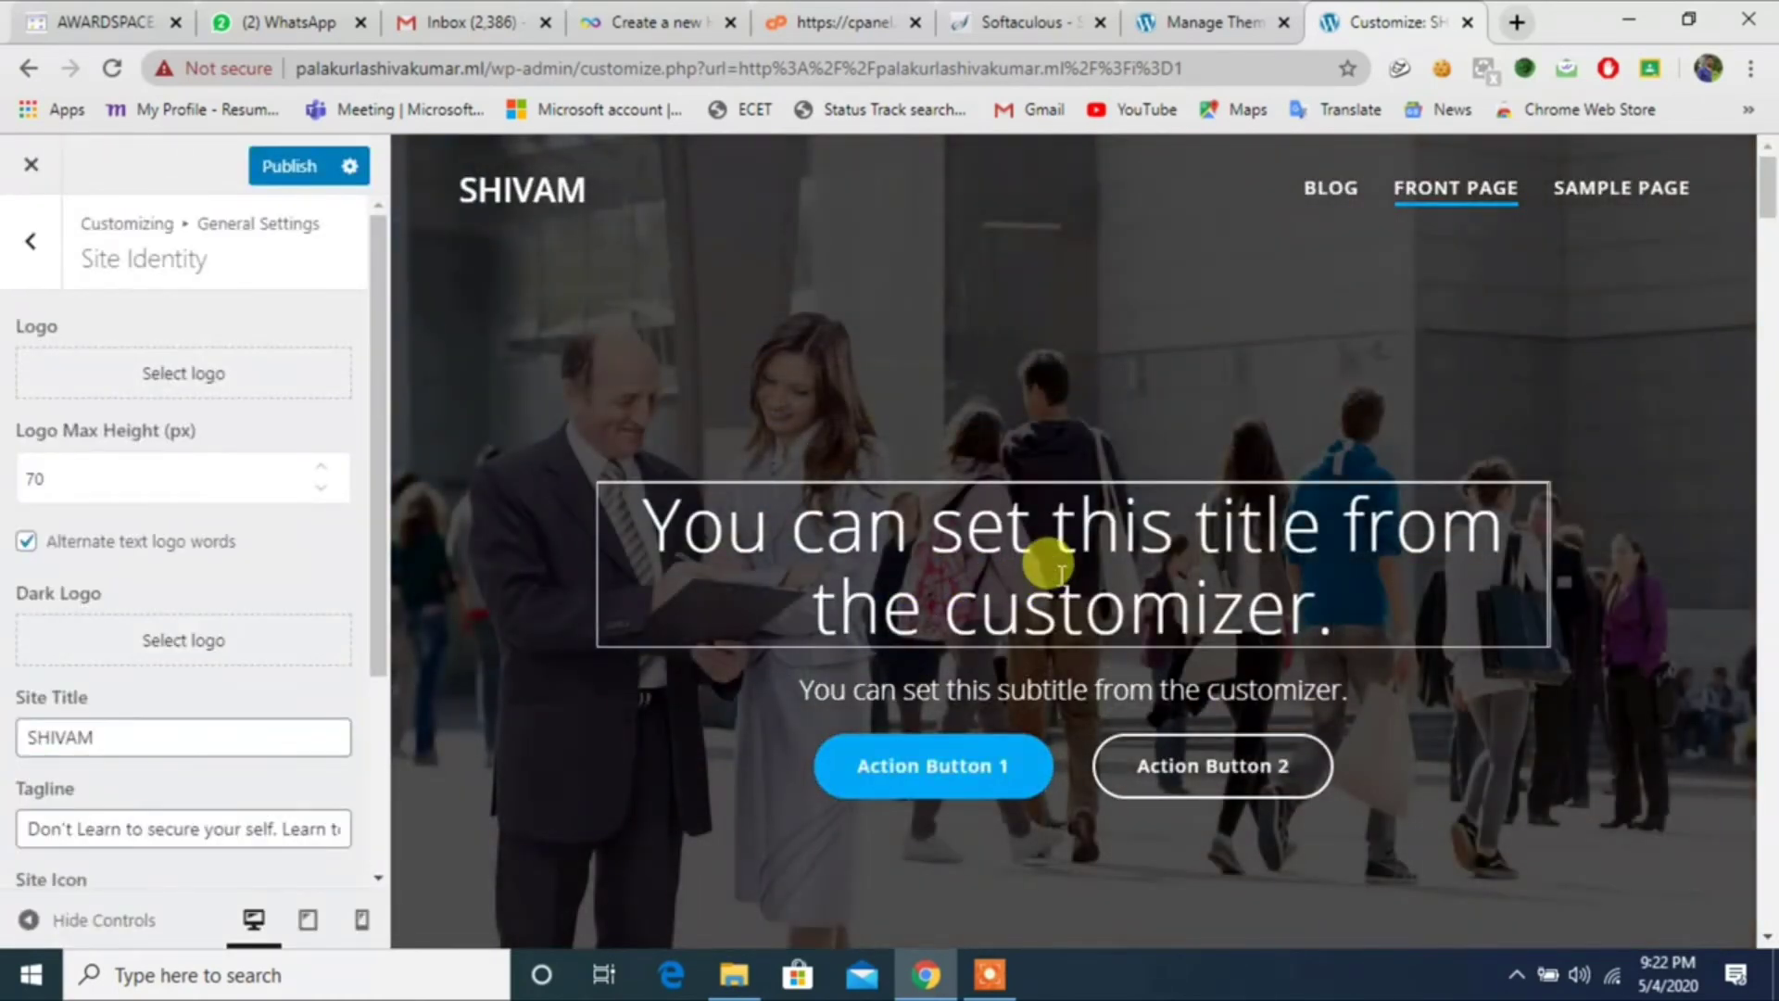
{"action": "key", "text": "BackSpace"}
{"action": "key", "text": "BackSpace"}
{"action": "key", "text": "BackSpace"}
{"action": "key", "text": "BackSpace"}
{"action": "key", "text": "BackSpace"}
{"action": "key", "text": "BackSpace"}
{"action": "key", "text": "BackSpace"}
{"action": "key", "text": "BackSpace"}
{"action": "key", "text": "BackSpace"}
{"action": "key", "text": "BackSpace"}
{"action": "key", "text": "BackSpace"}
{"action": "key", "text": "BackSpace"}
{"action": "key", "text": "BackSpace"}
{"action": "key", "text": "BackSpace"}
{"action": "key", "text": "BackSpace"}
{"action": "key", "text": "BackSpace"}
{"action": "key", "text": "BackSpace"}
{"action": "key", "text": "BackSpace"}
{"action": "key", "text": "BackSpace"}
{"action": "key", "text": "BackSpace"}
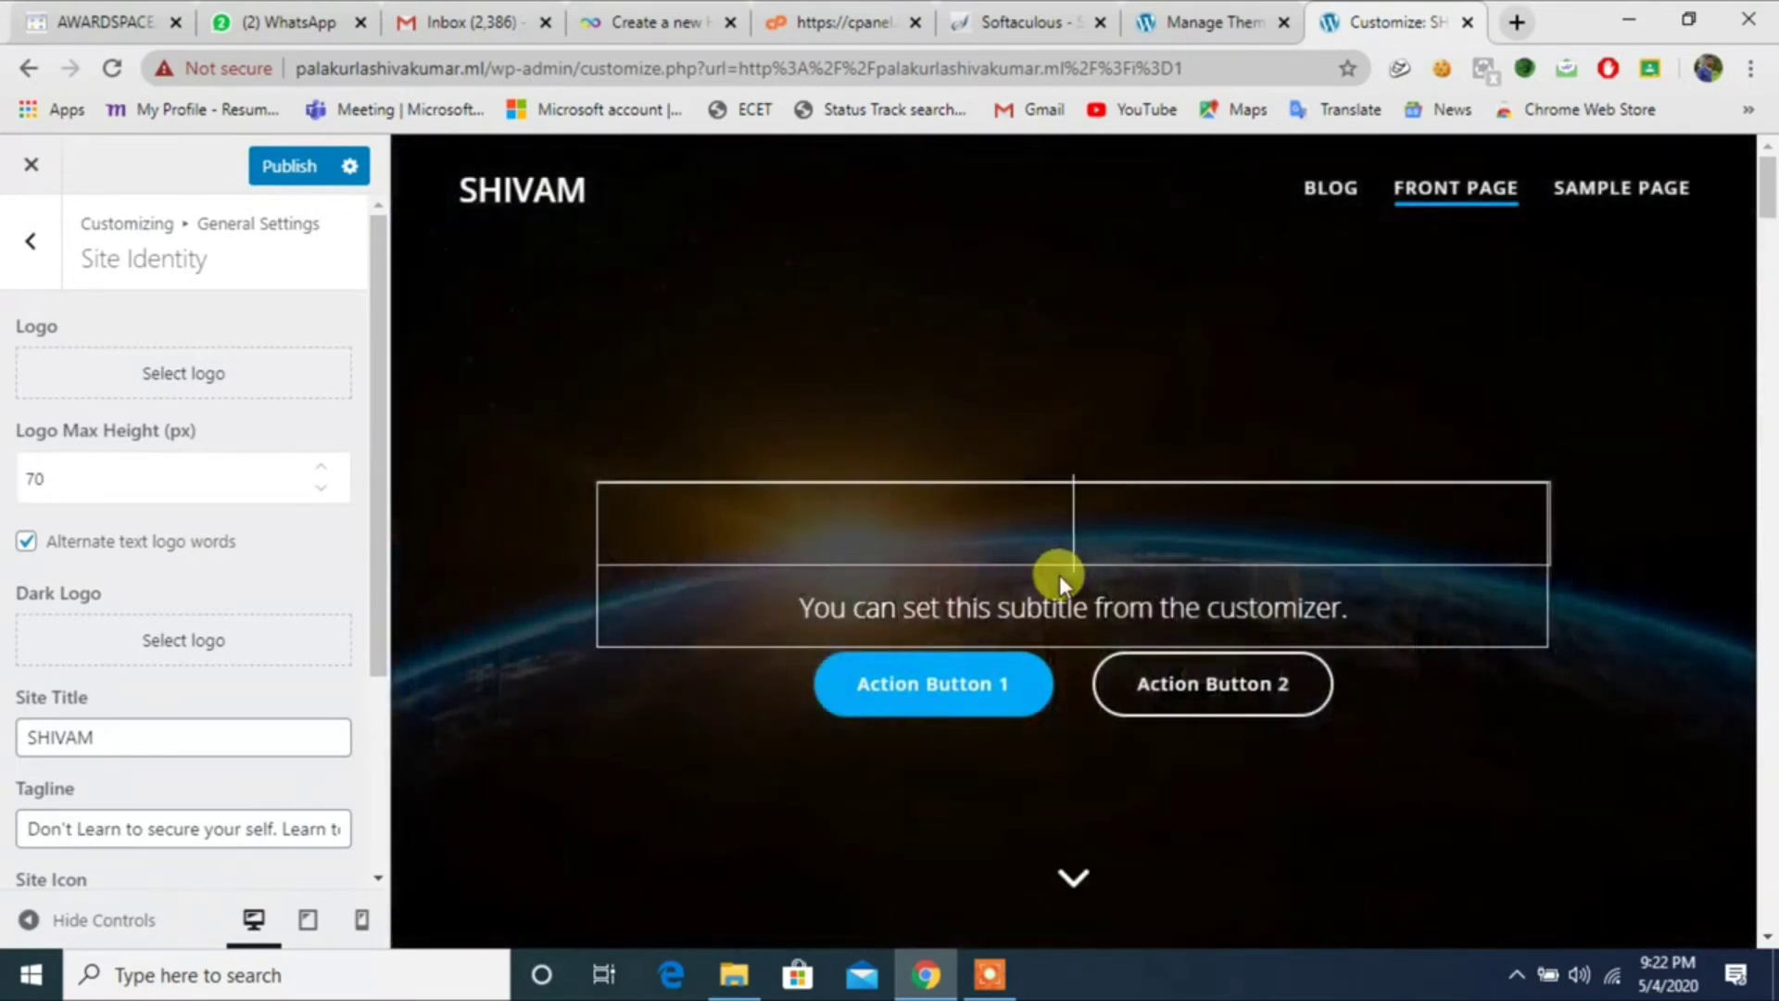
{"action": "type", "text": "PALAKUR"}
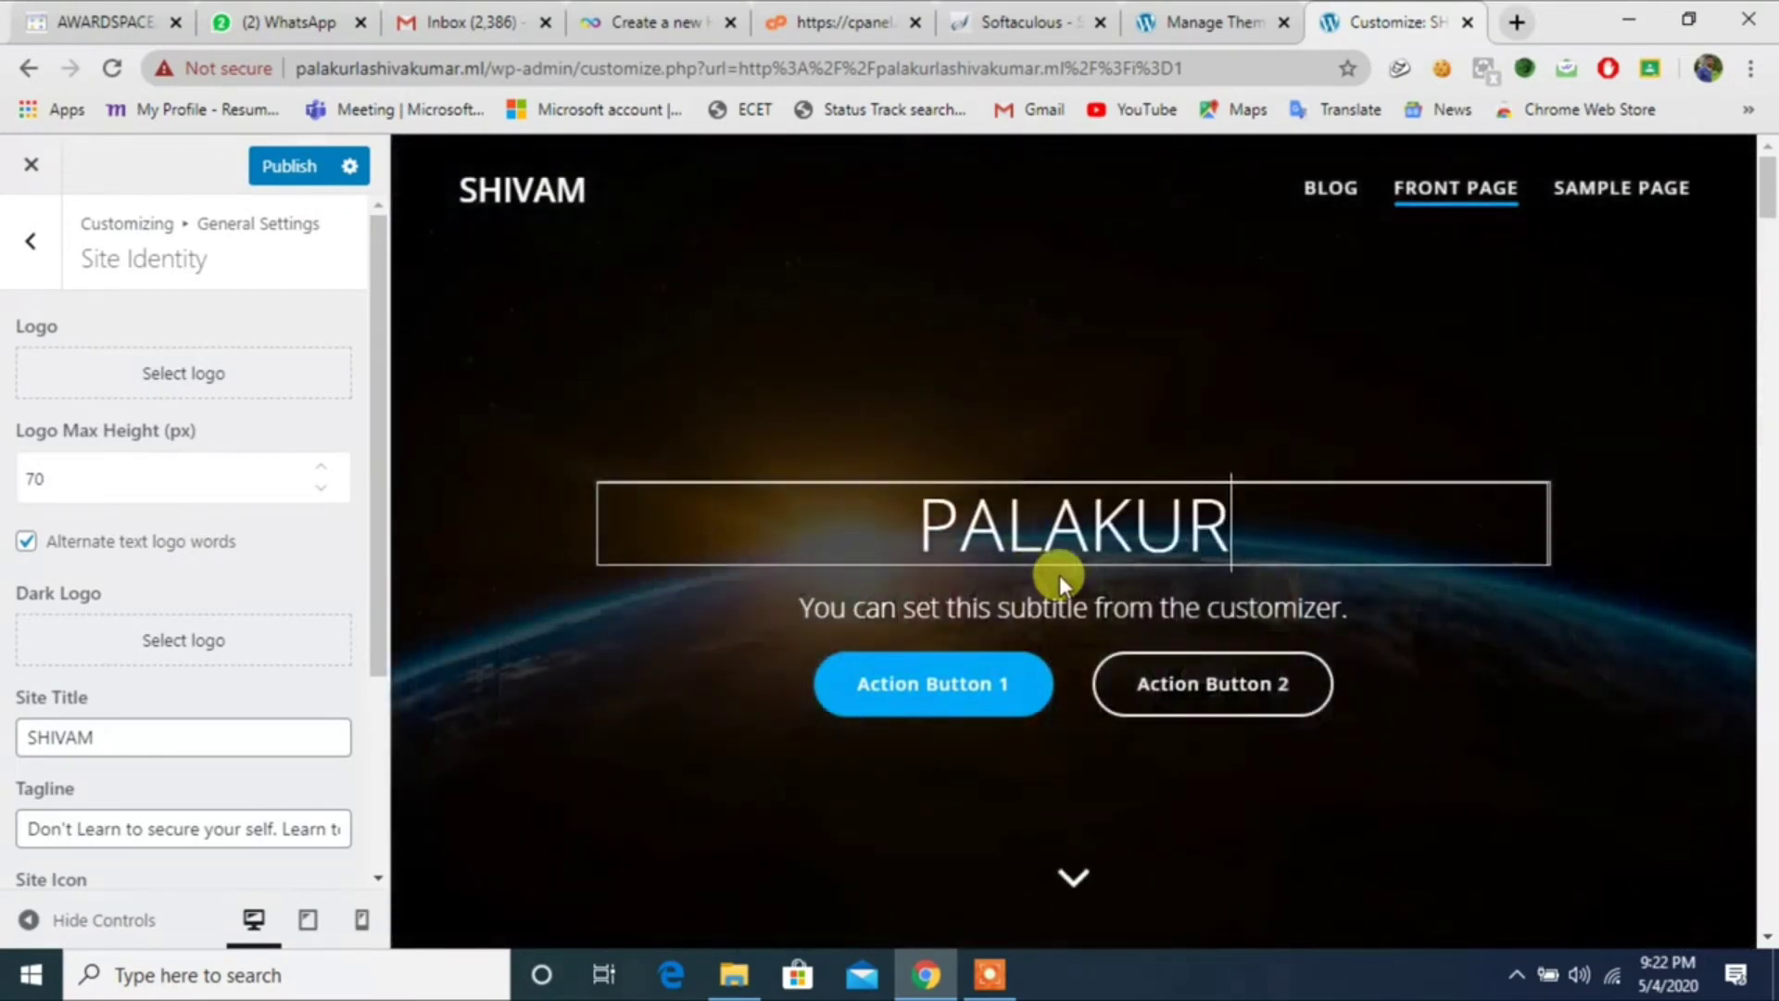
{"action": "type", "text": "LASHIVAKUMAR"}
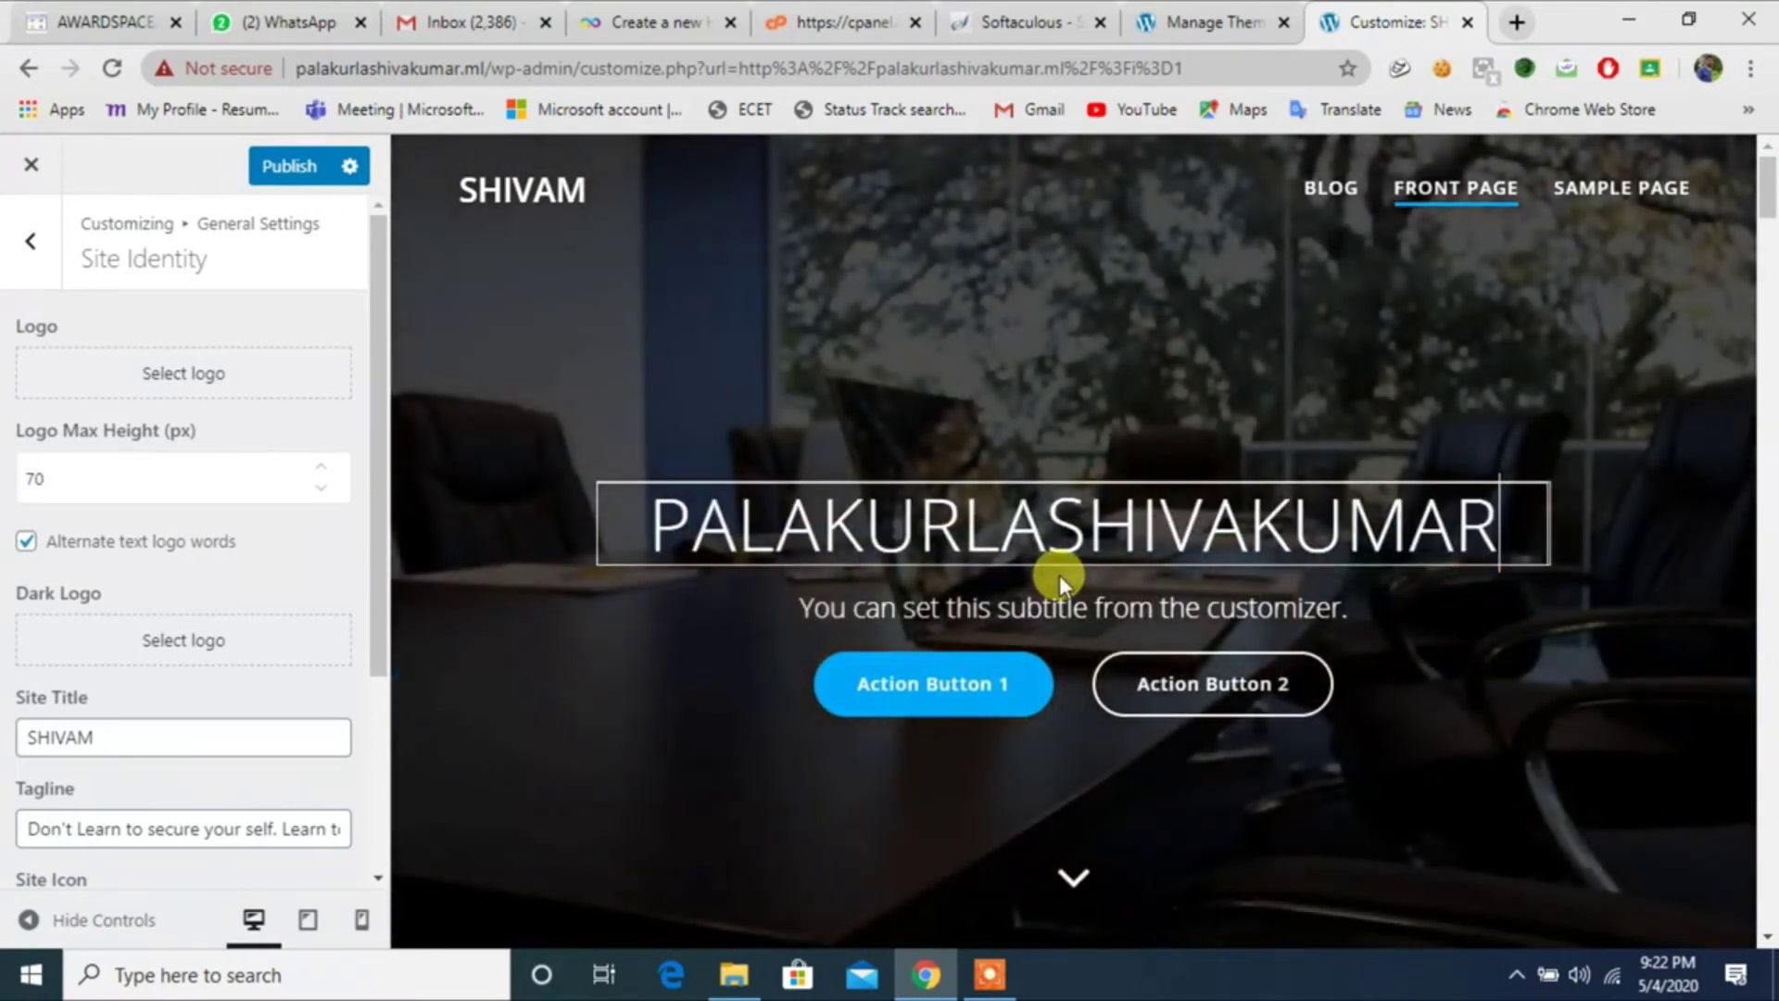
{"action": "double_click", "coordinate": [1010, 609]}
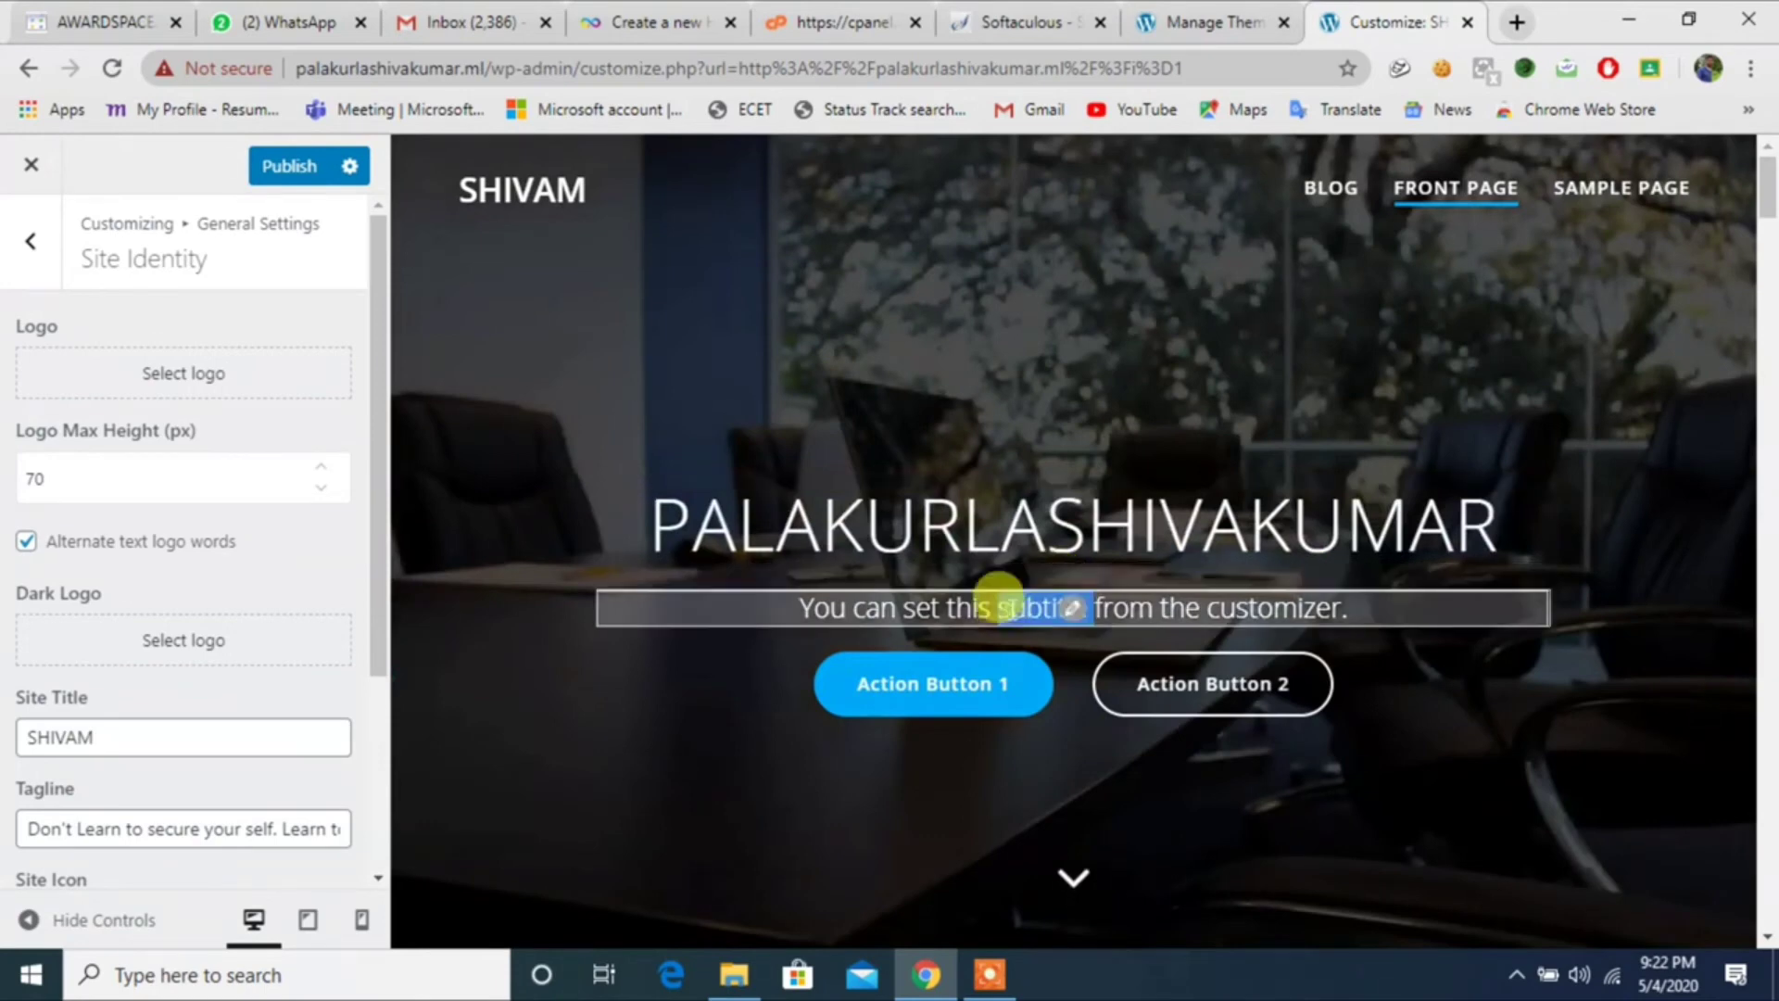
{"action": "left_click", "coordinate": [1009, 611]}
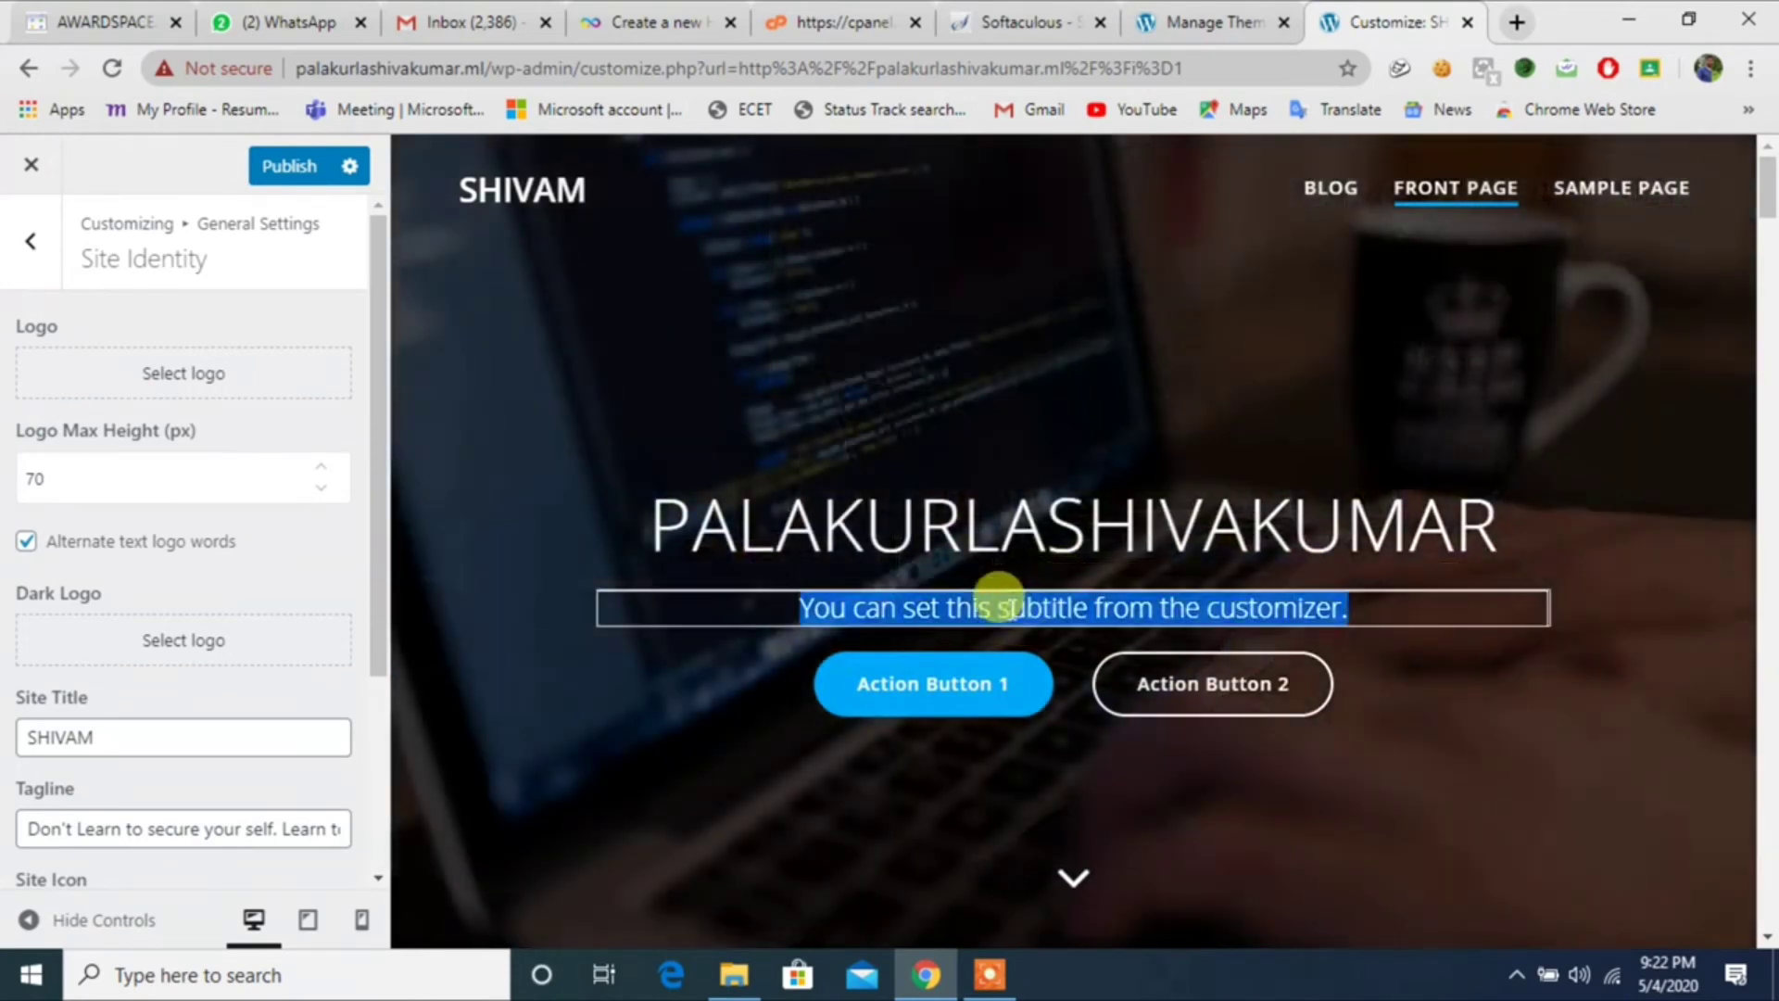
{"action": "key", "text": "BackSpace"}
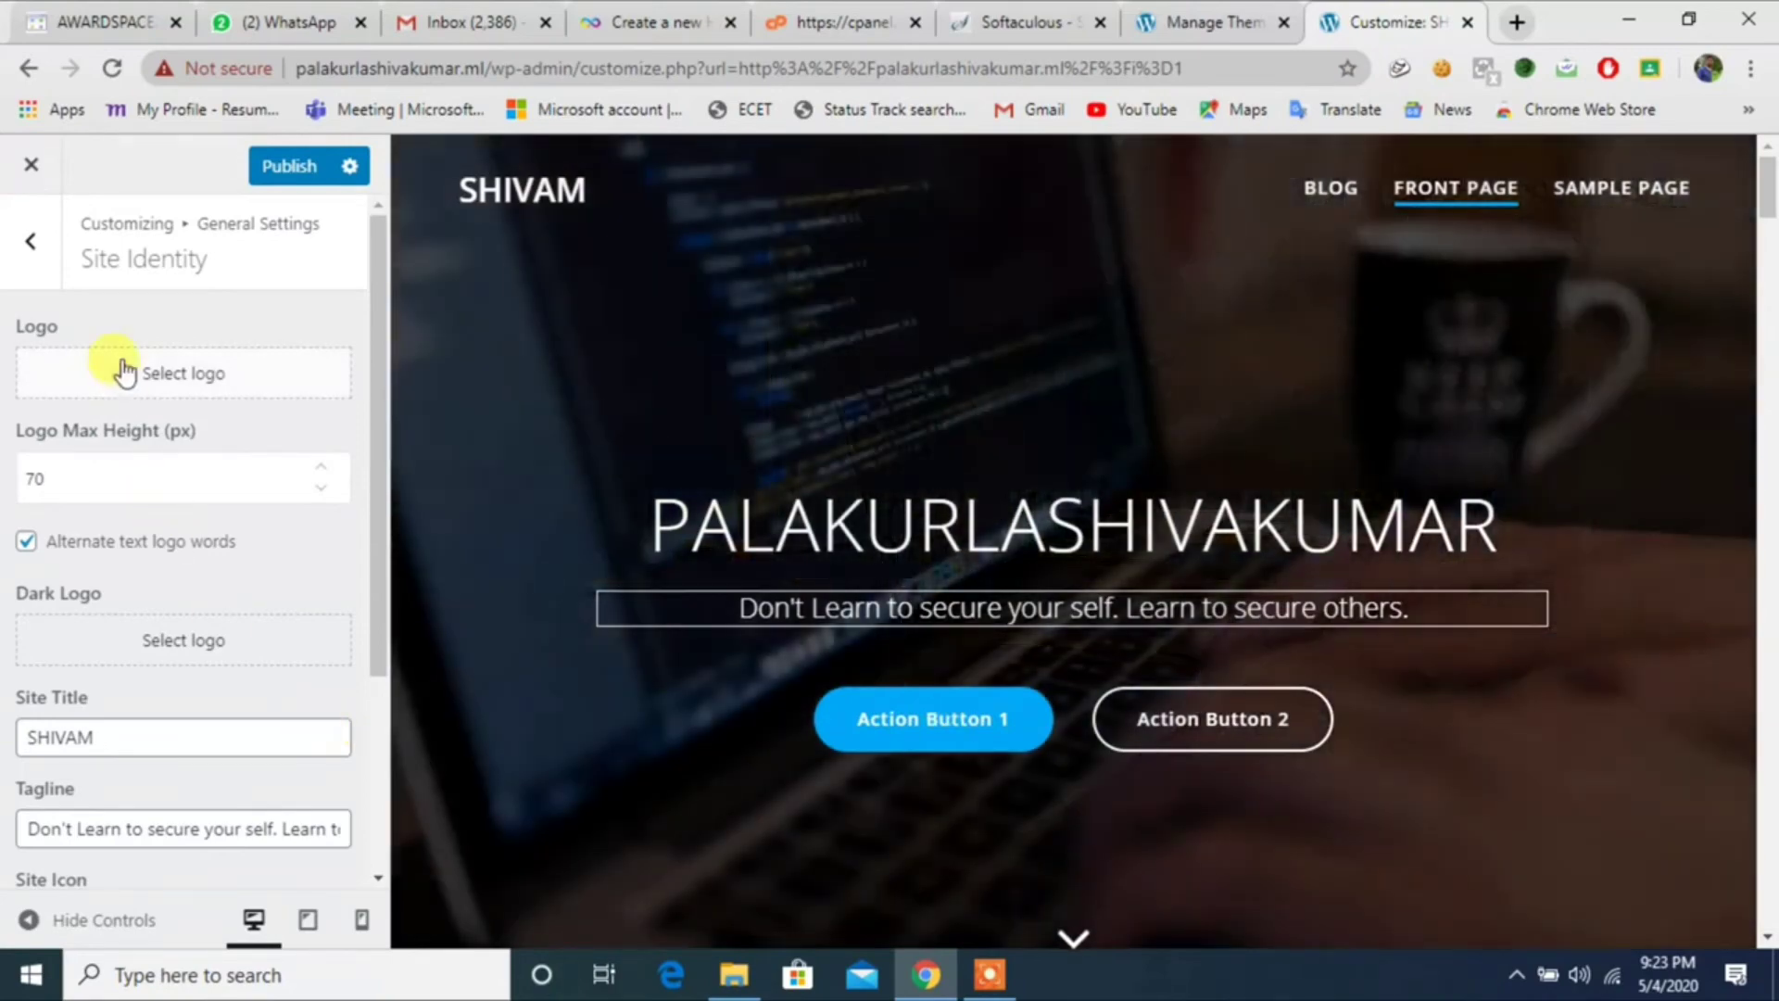
Open the Background Image settings and its media picker.
{"action": "left_click", "coordinate": [45, 269]}
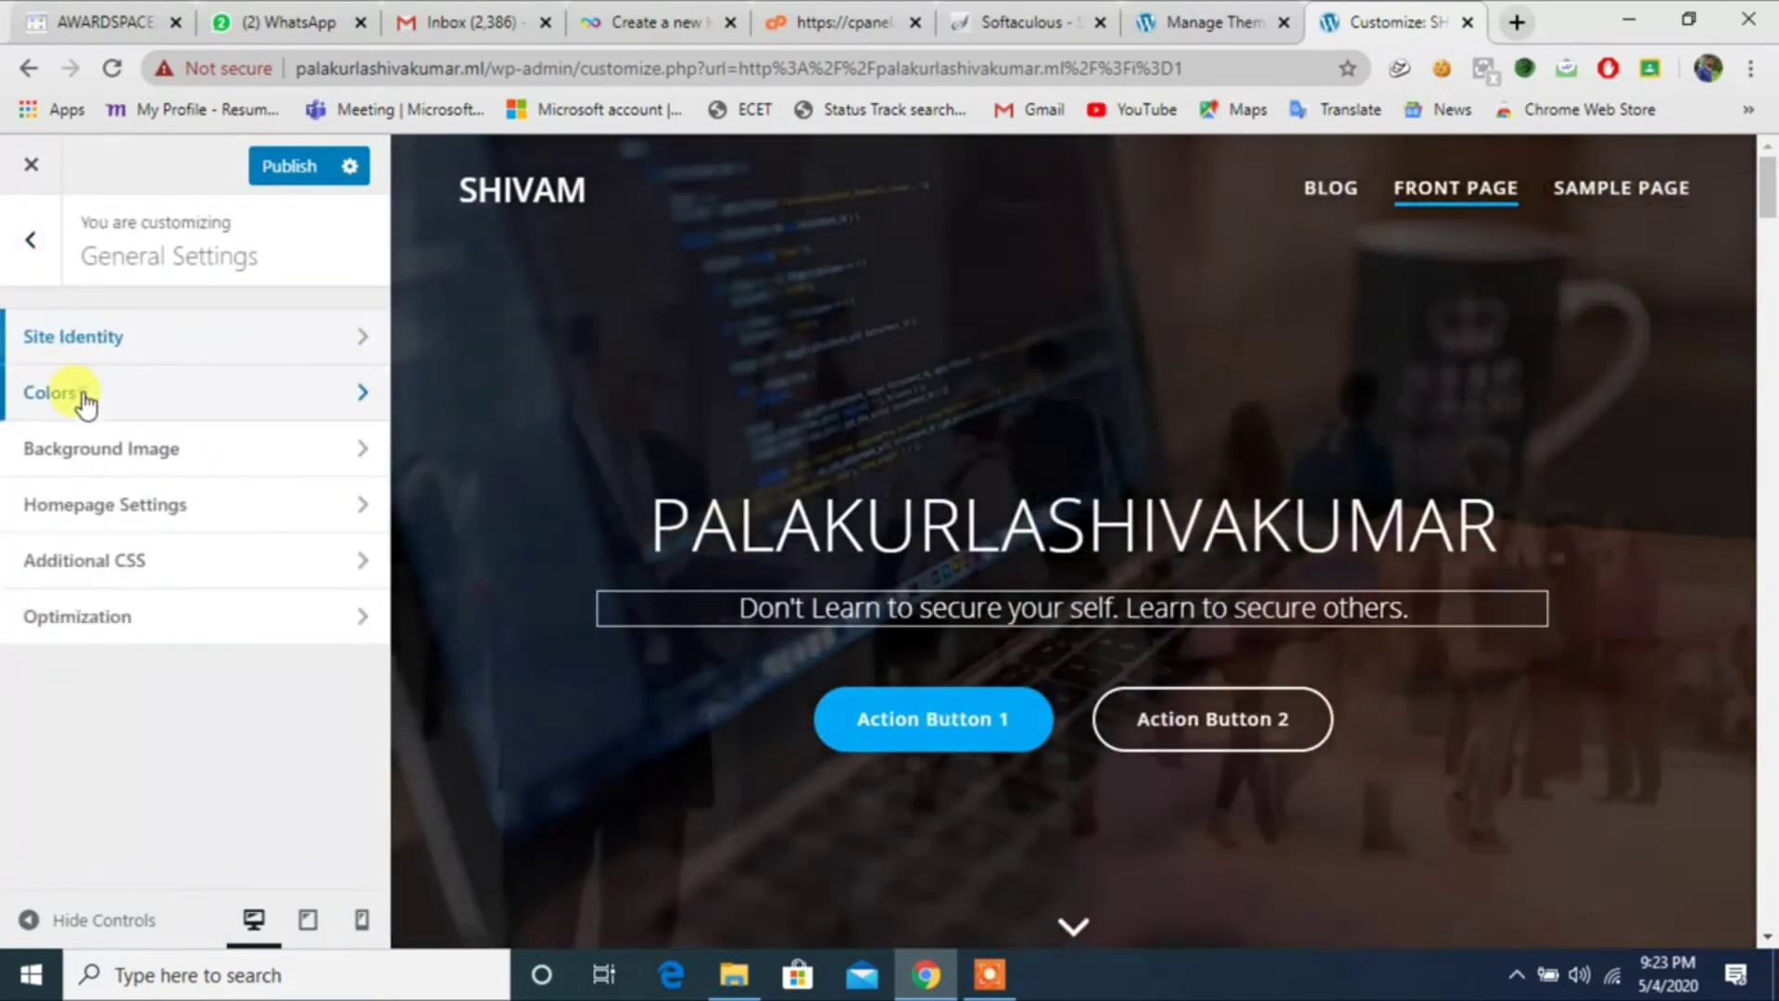
{"action": "left_click", "coordinate": [85, 398]}
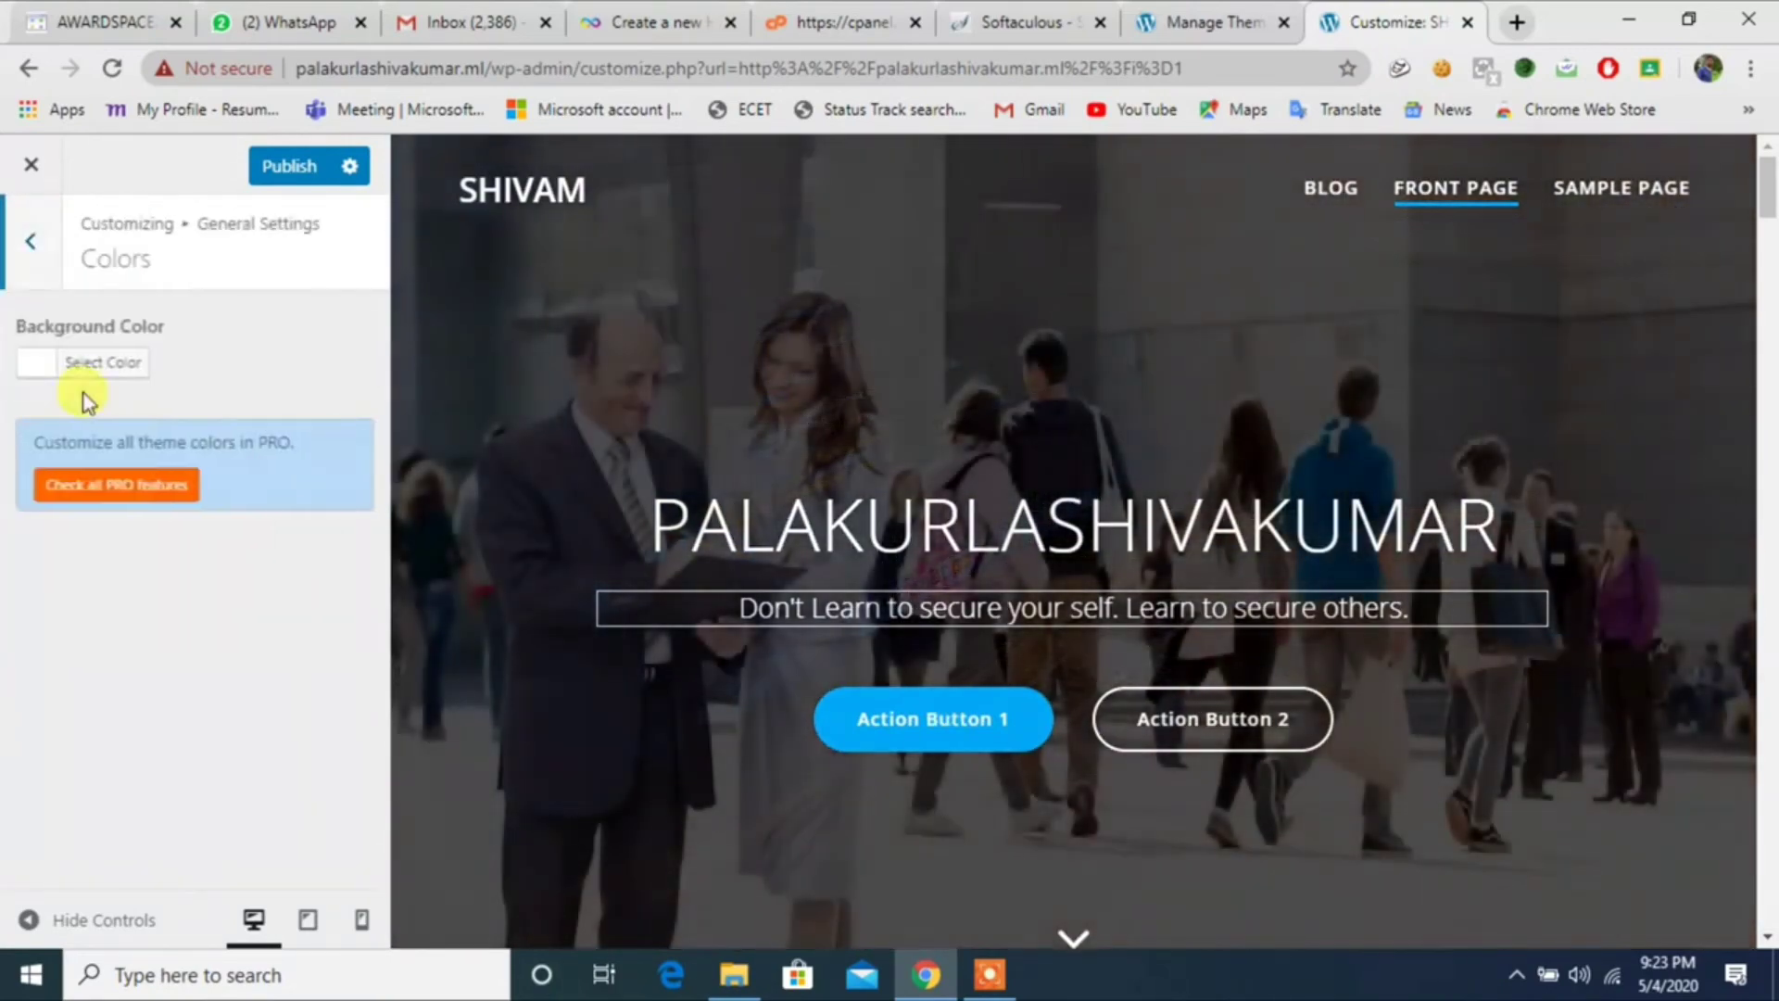
{"action": "left_click", "coordinate": [31, 271]}
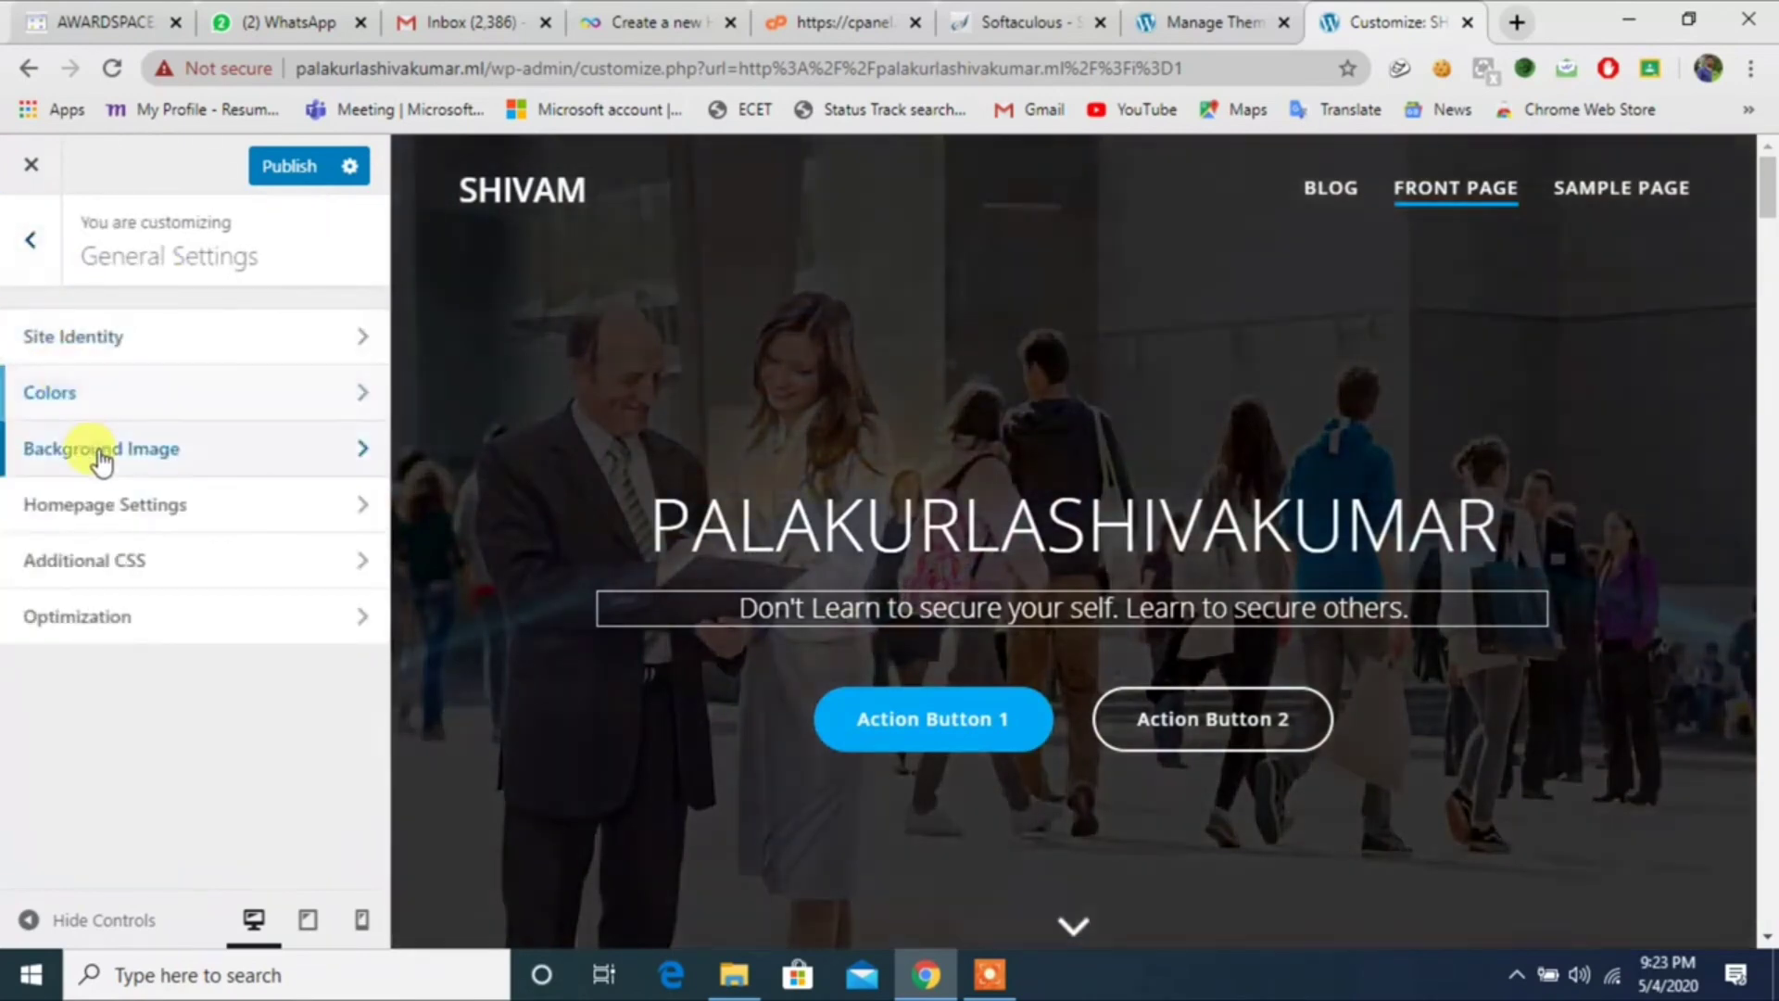
{"action": "left_click", "coordinate": [100, 452]}
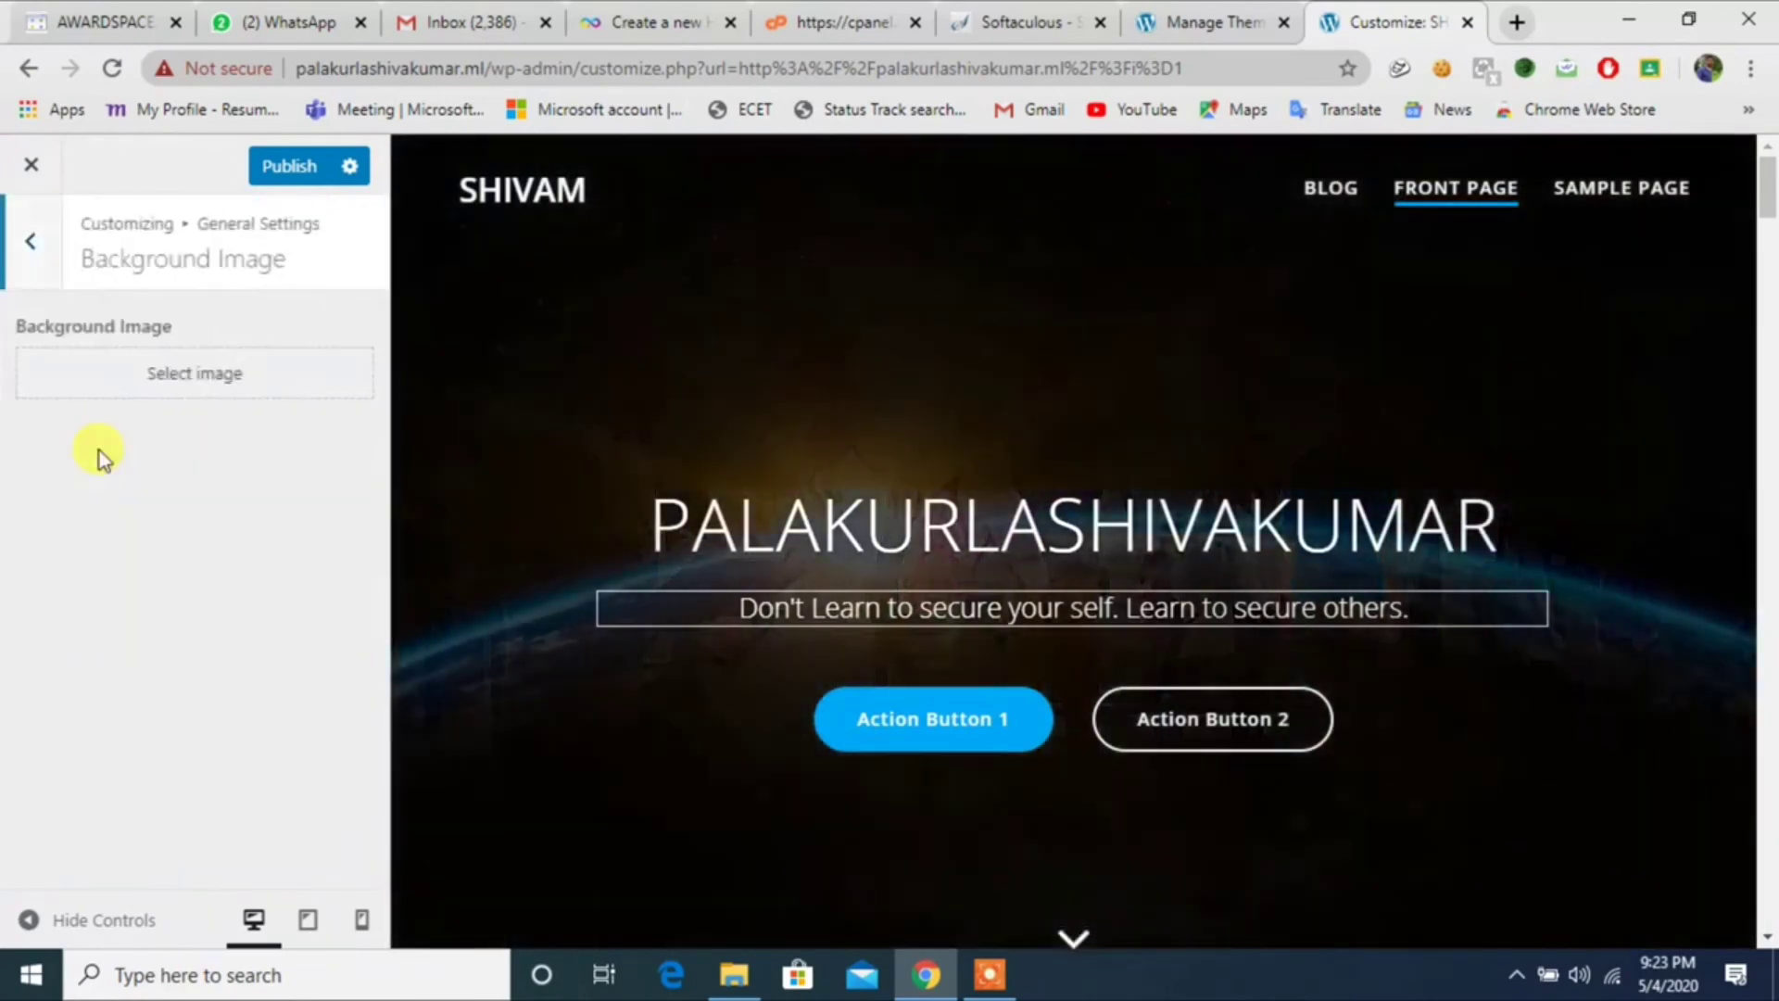
{"action": "left_click", "coordinate": [151, 376]}
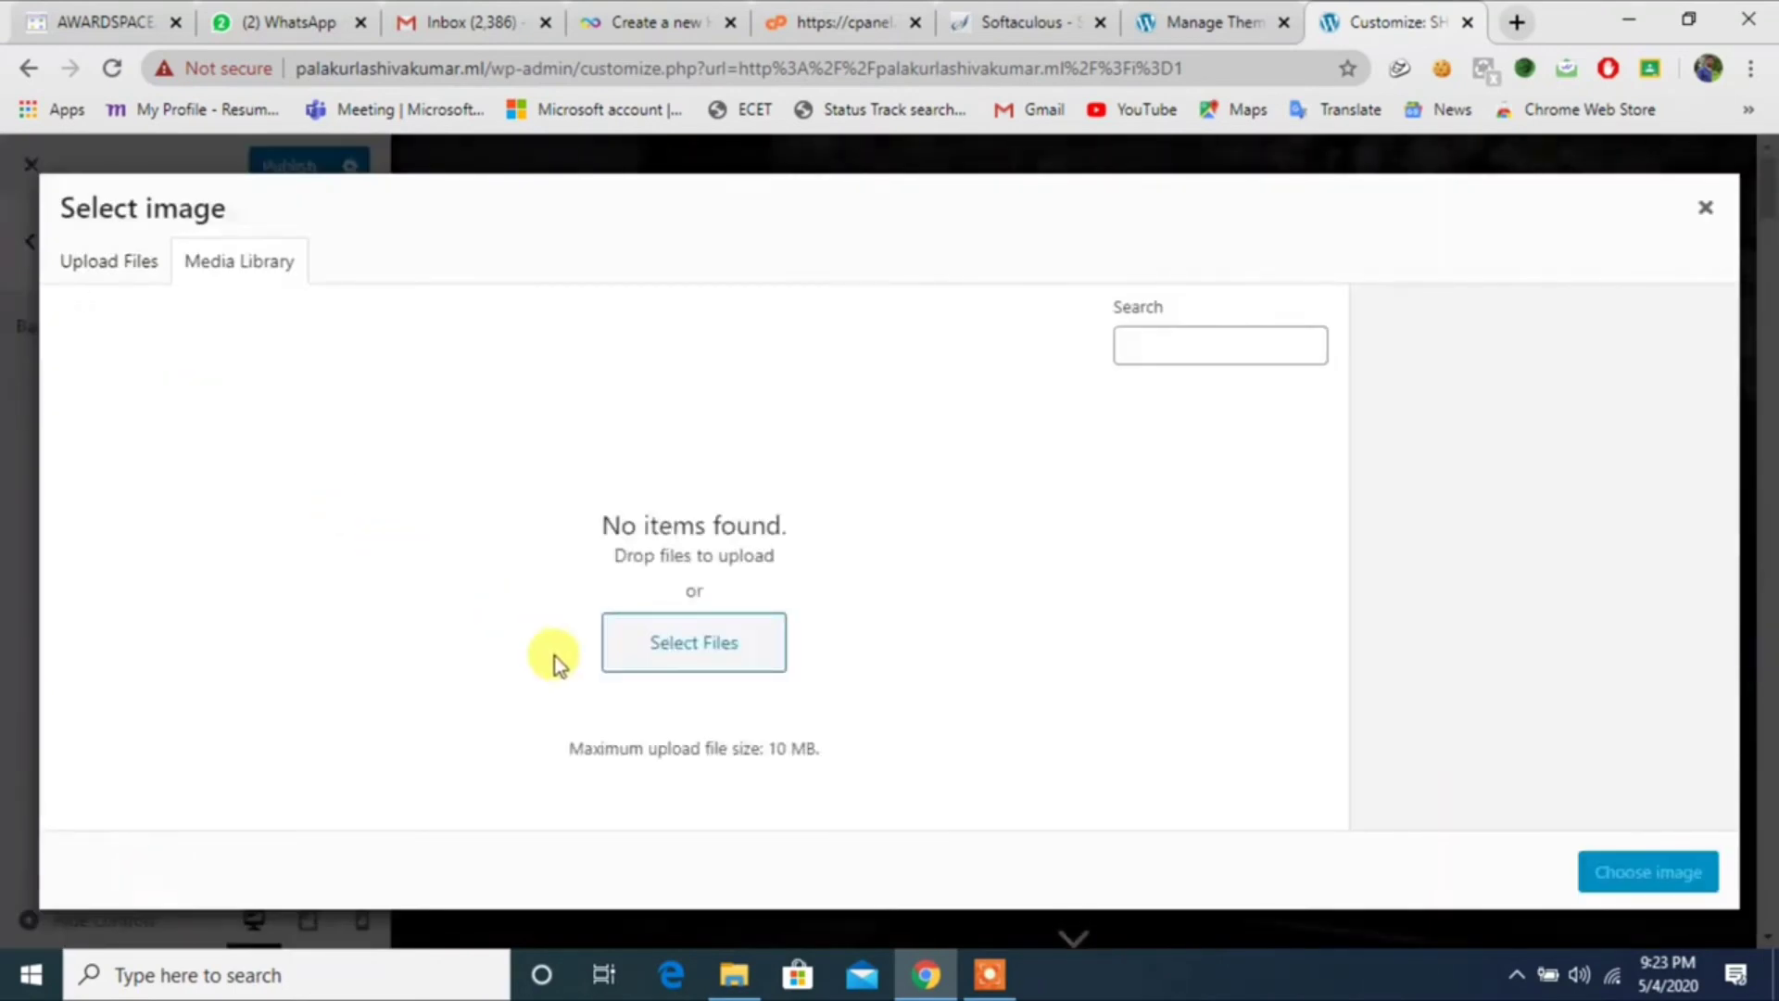
Upload rsz_1lion from Downloads and set it as the background image.
{"action": "left_click", "coordinate": [635, 636]}
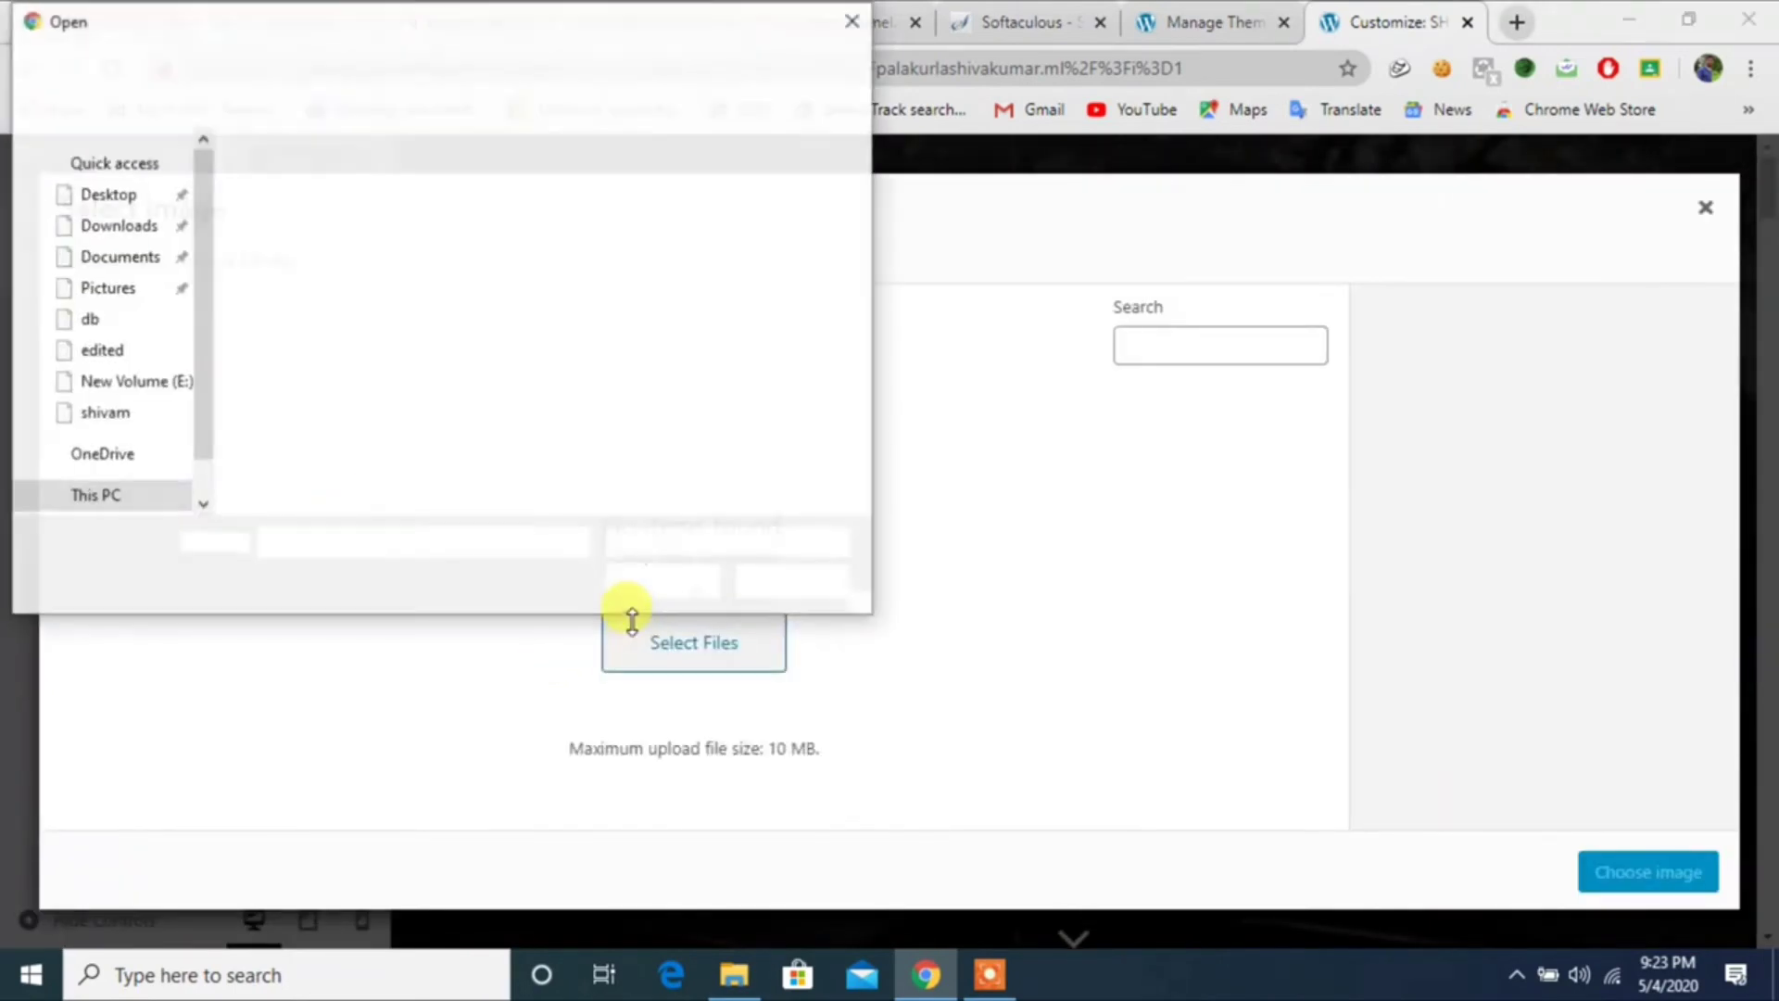
{"action": "left_click", "coordinate": [139, 227]}
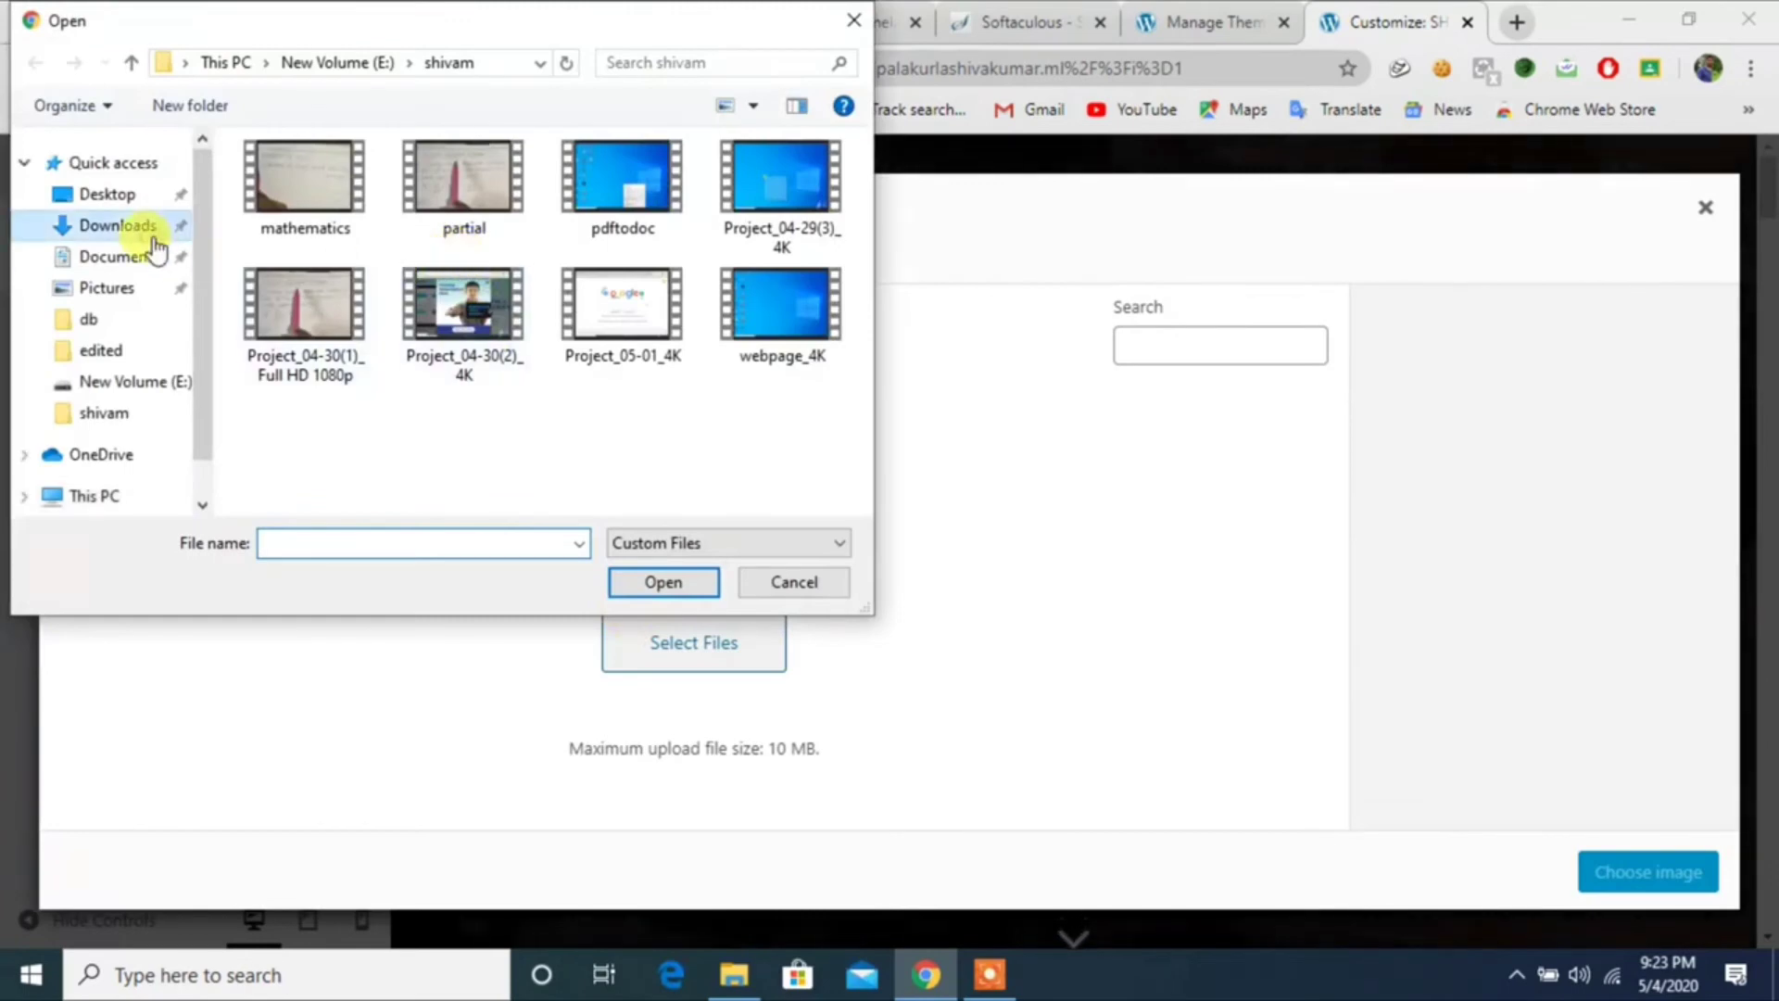
{"action": "left_click", "coordinate": [116, 195]}
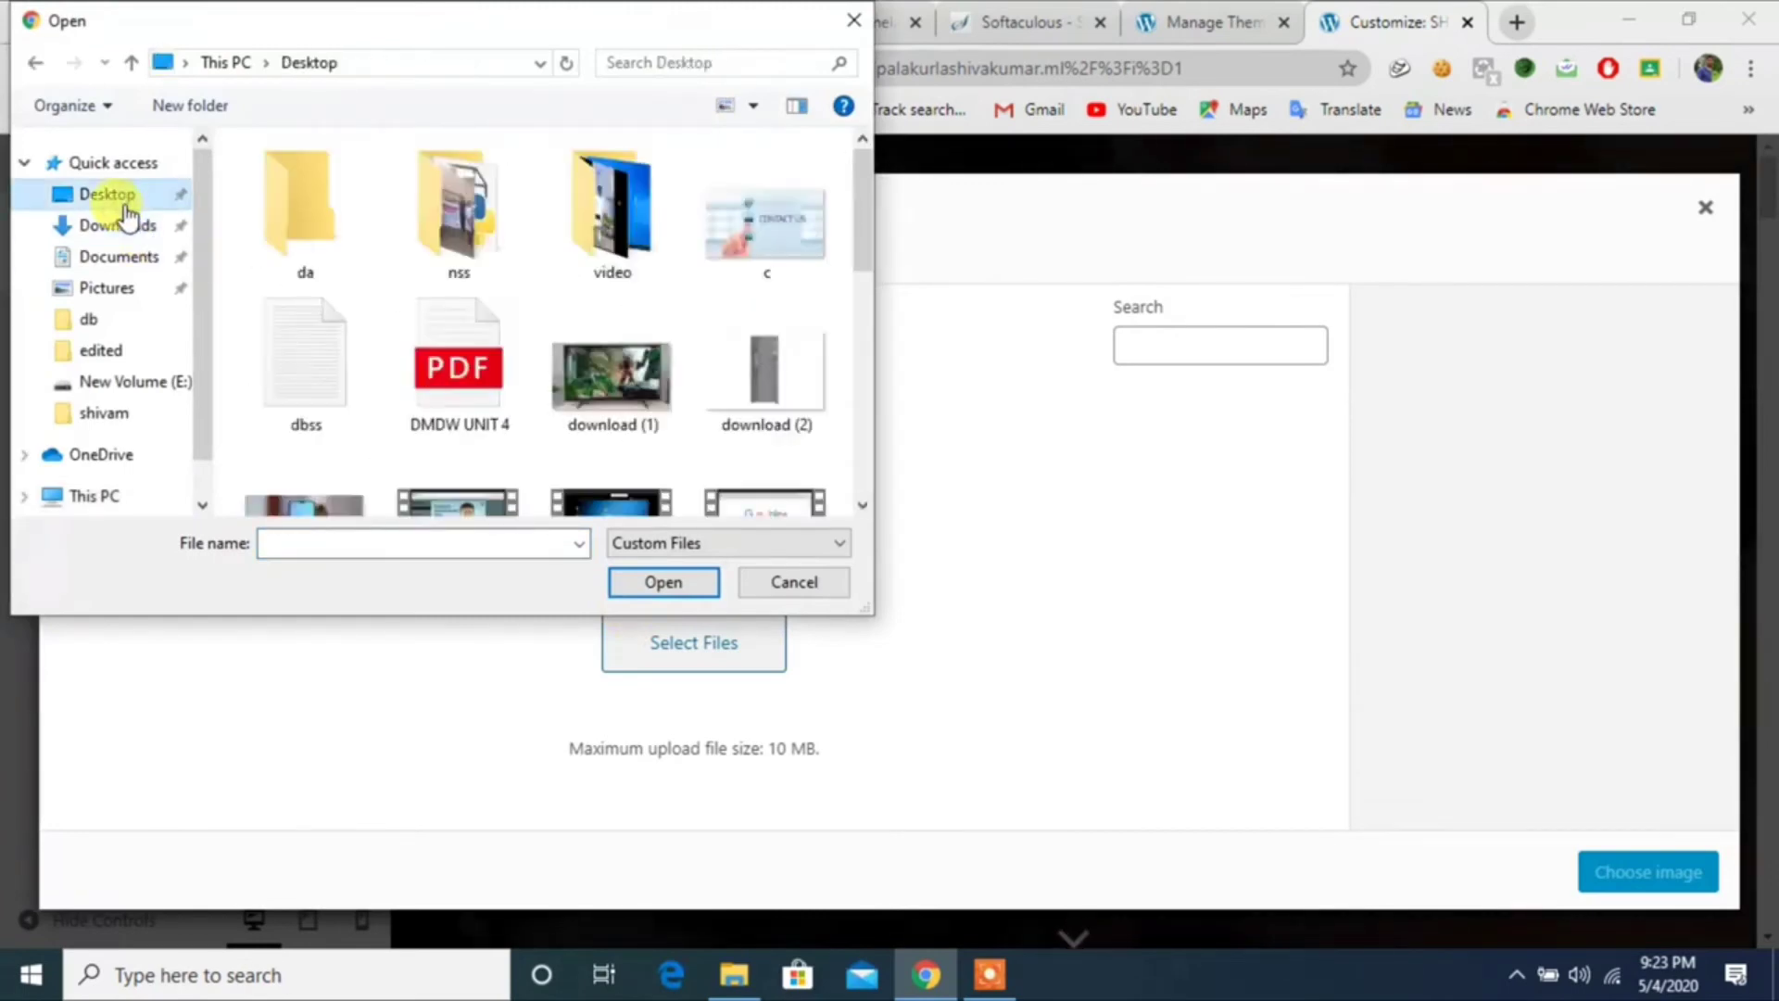
{"action": "left_click", "coordinate": [130, 225]}
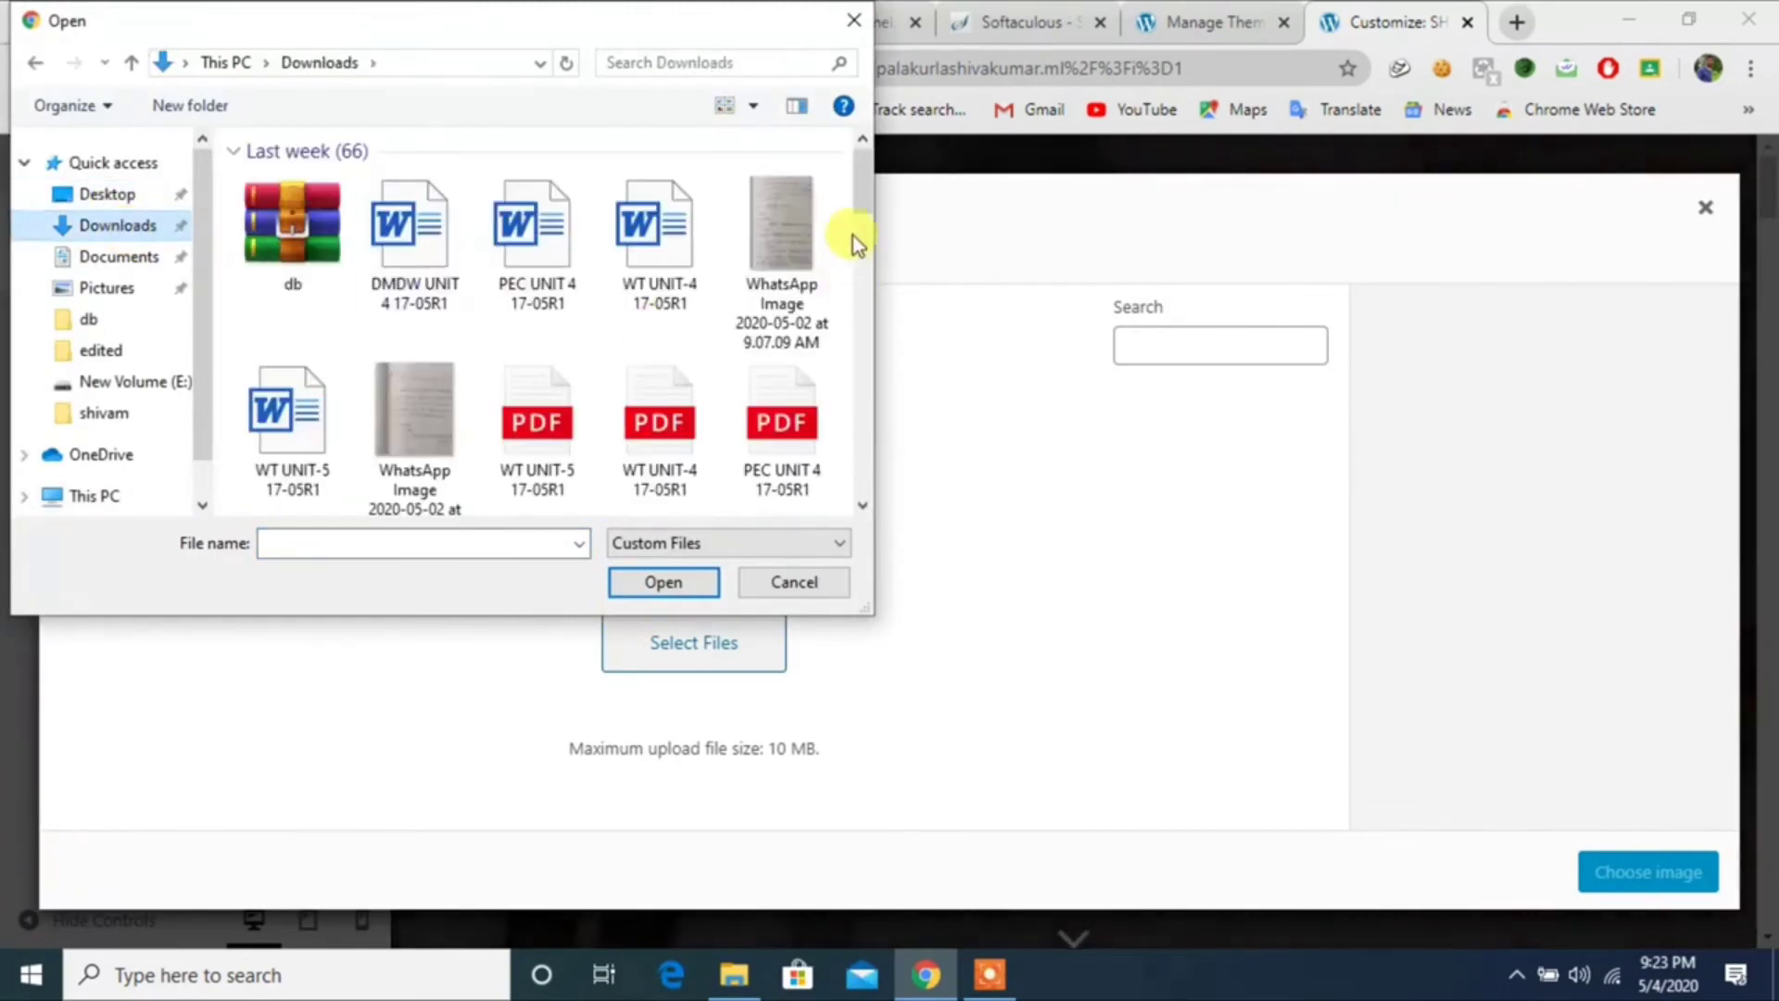
{"action": "left_click_drag", "start_coordinate": [860, 215], "coordinate": [855, 448]}
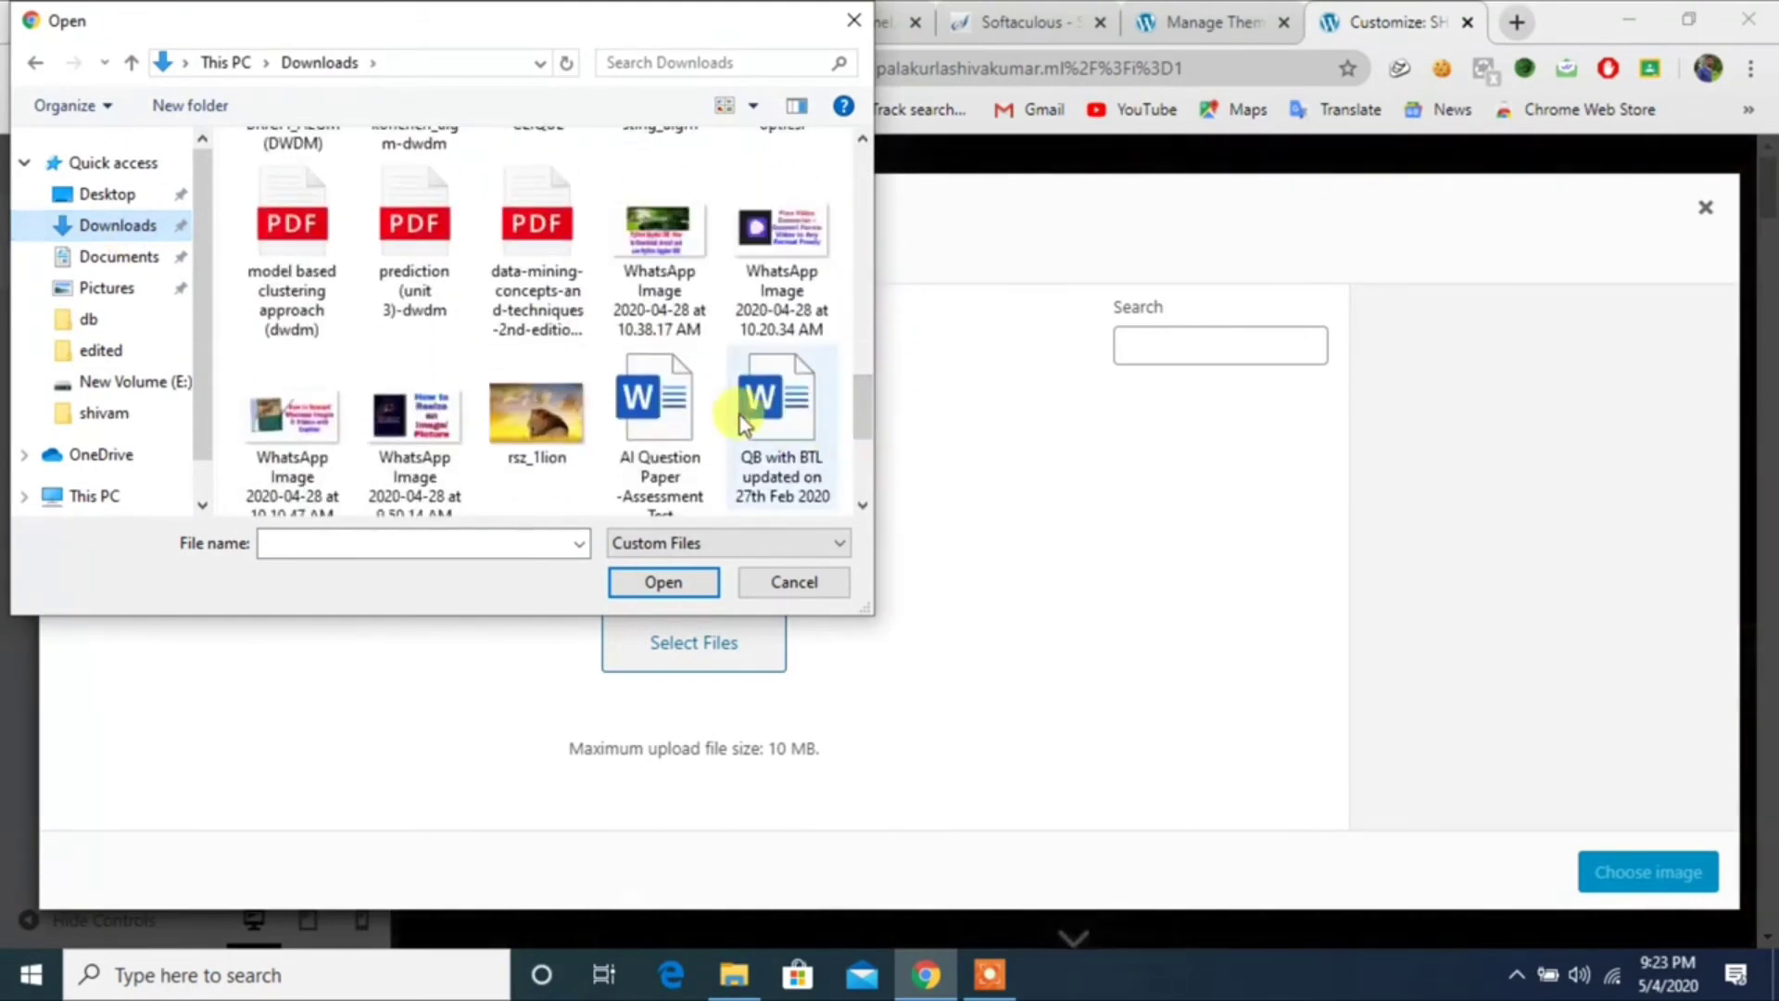
{"action": "left_click", "coordinate": [565, 425]}
{"action": "left_click", "coordinate": [663, 584]}
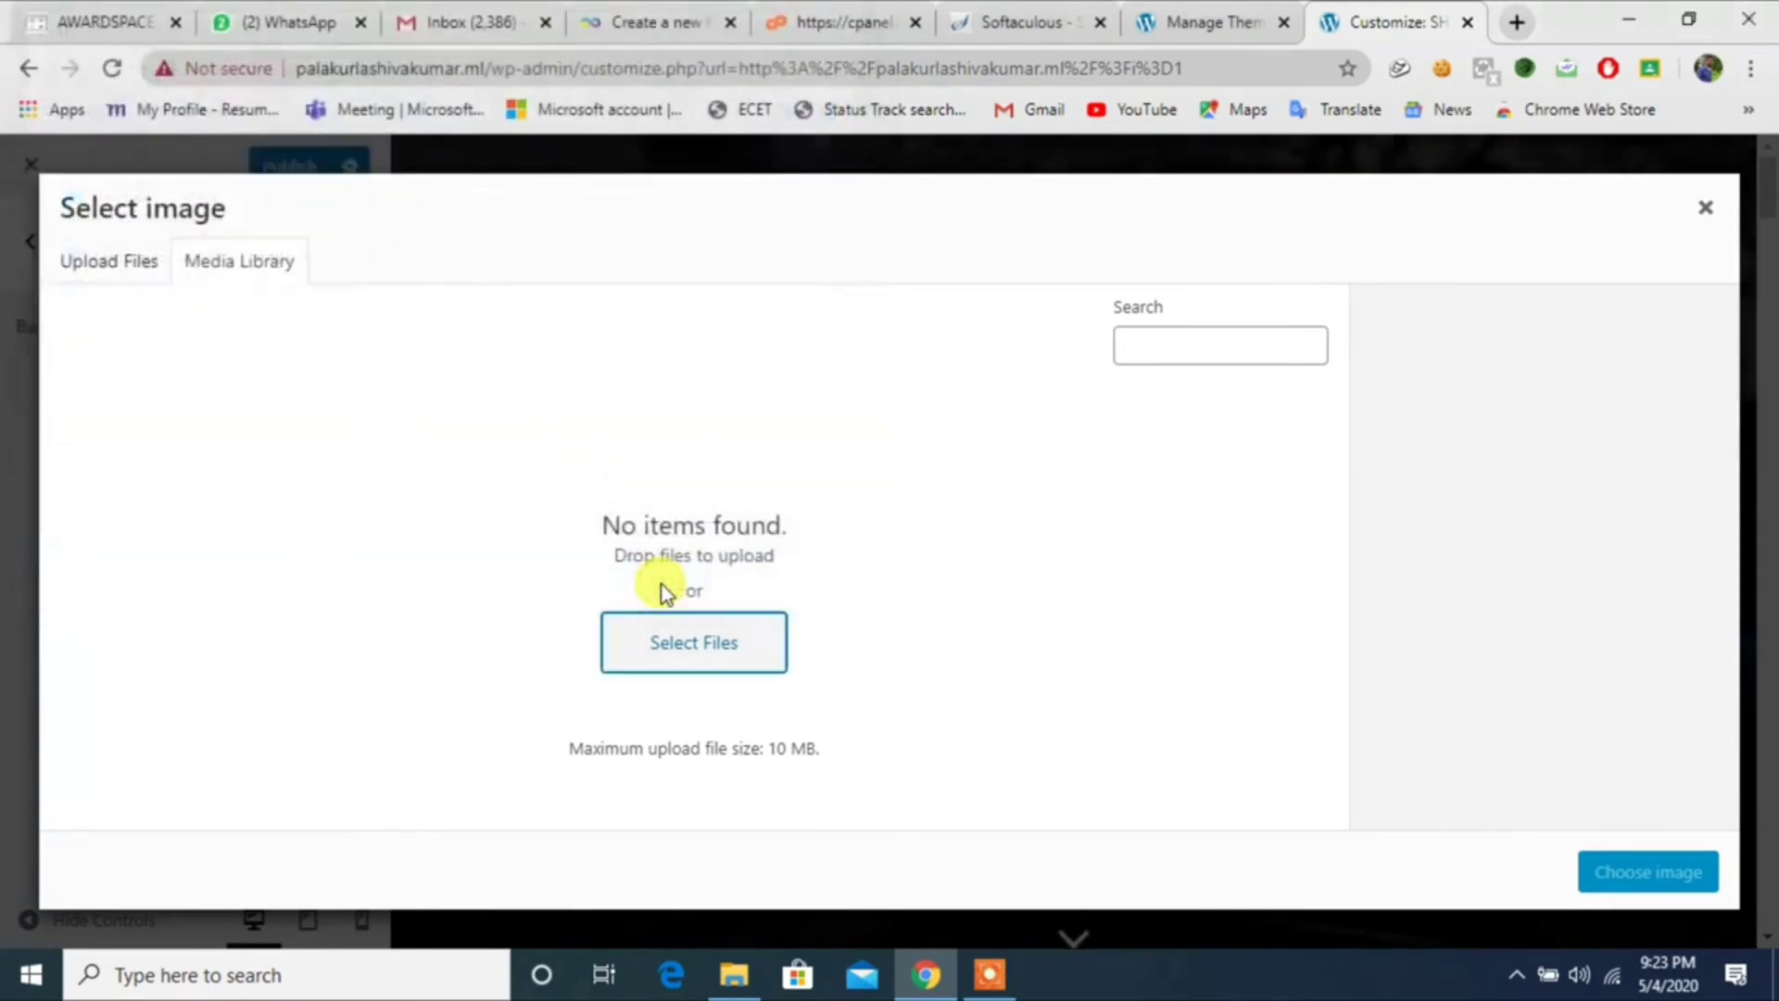
{"action": "left_click", "coordinate": [1608, 874]}
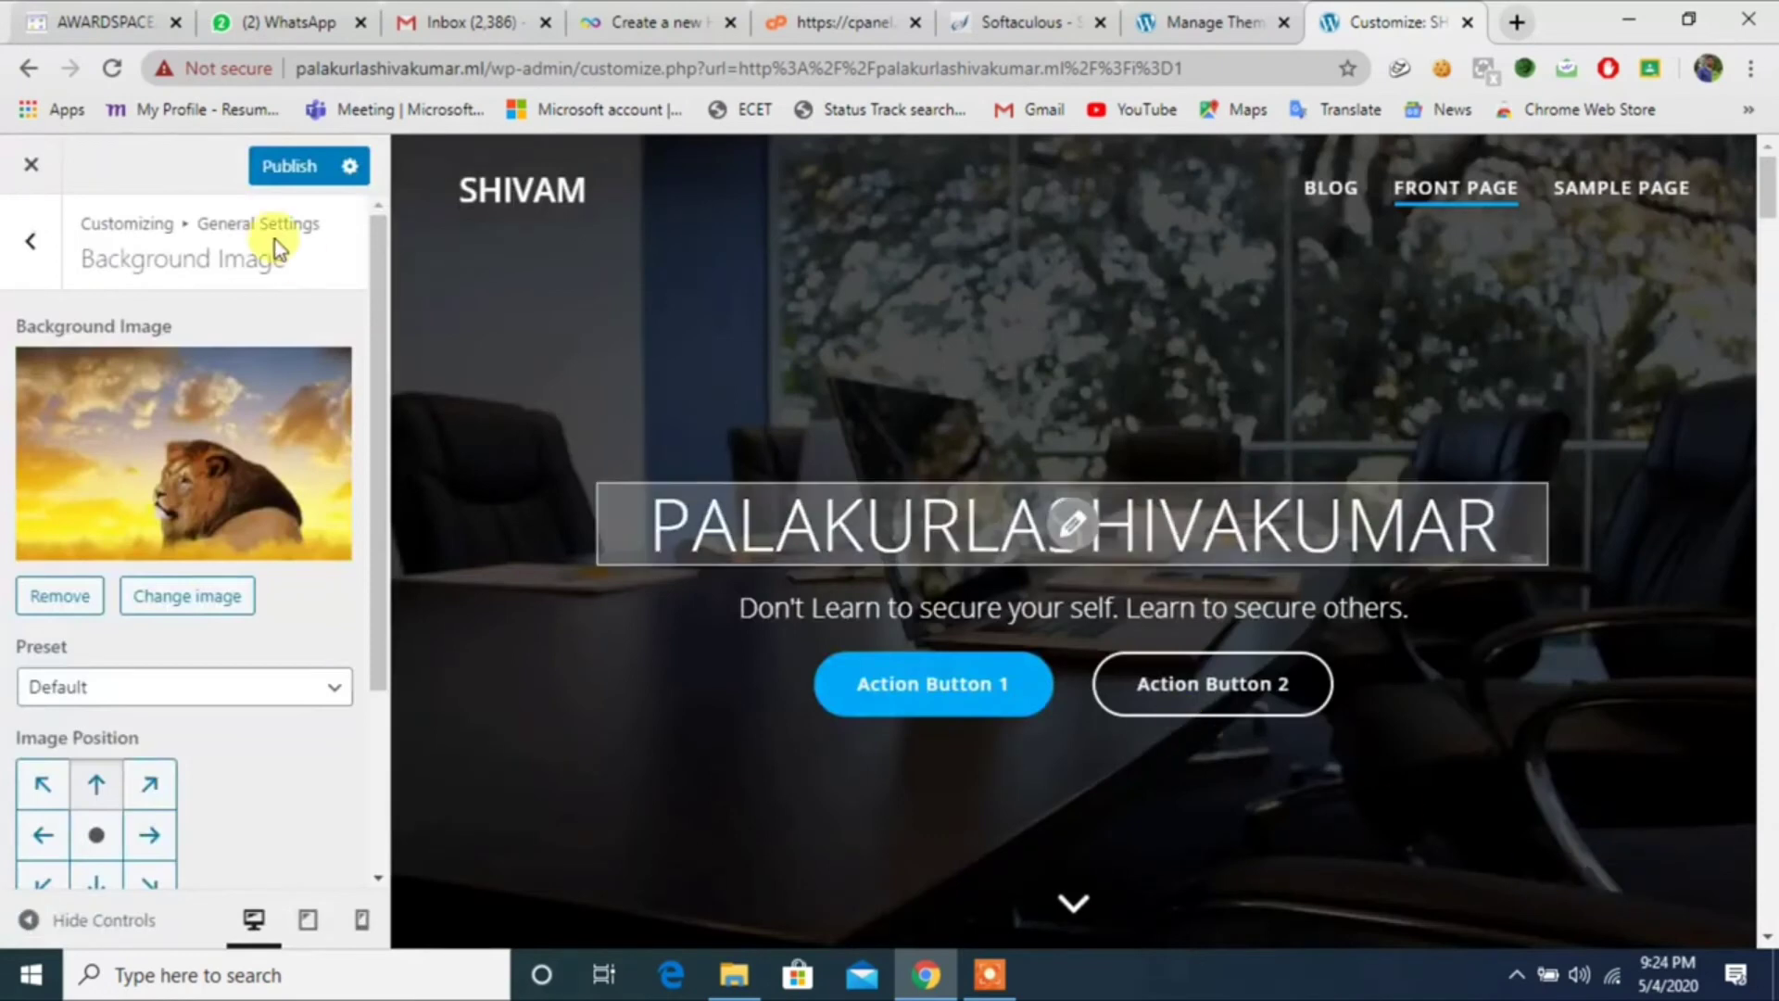
Open the text-and-link editor for Action Button 1 in the preview.
{"action": "left_click_drag", "start_coordinate": [373, 287], "coordinate": [413, 306]}
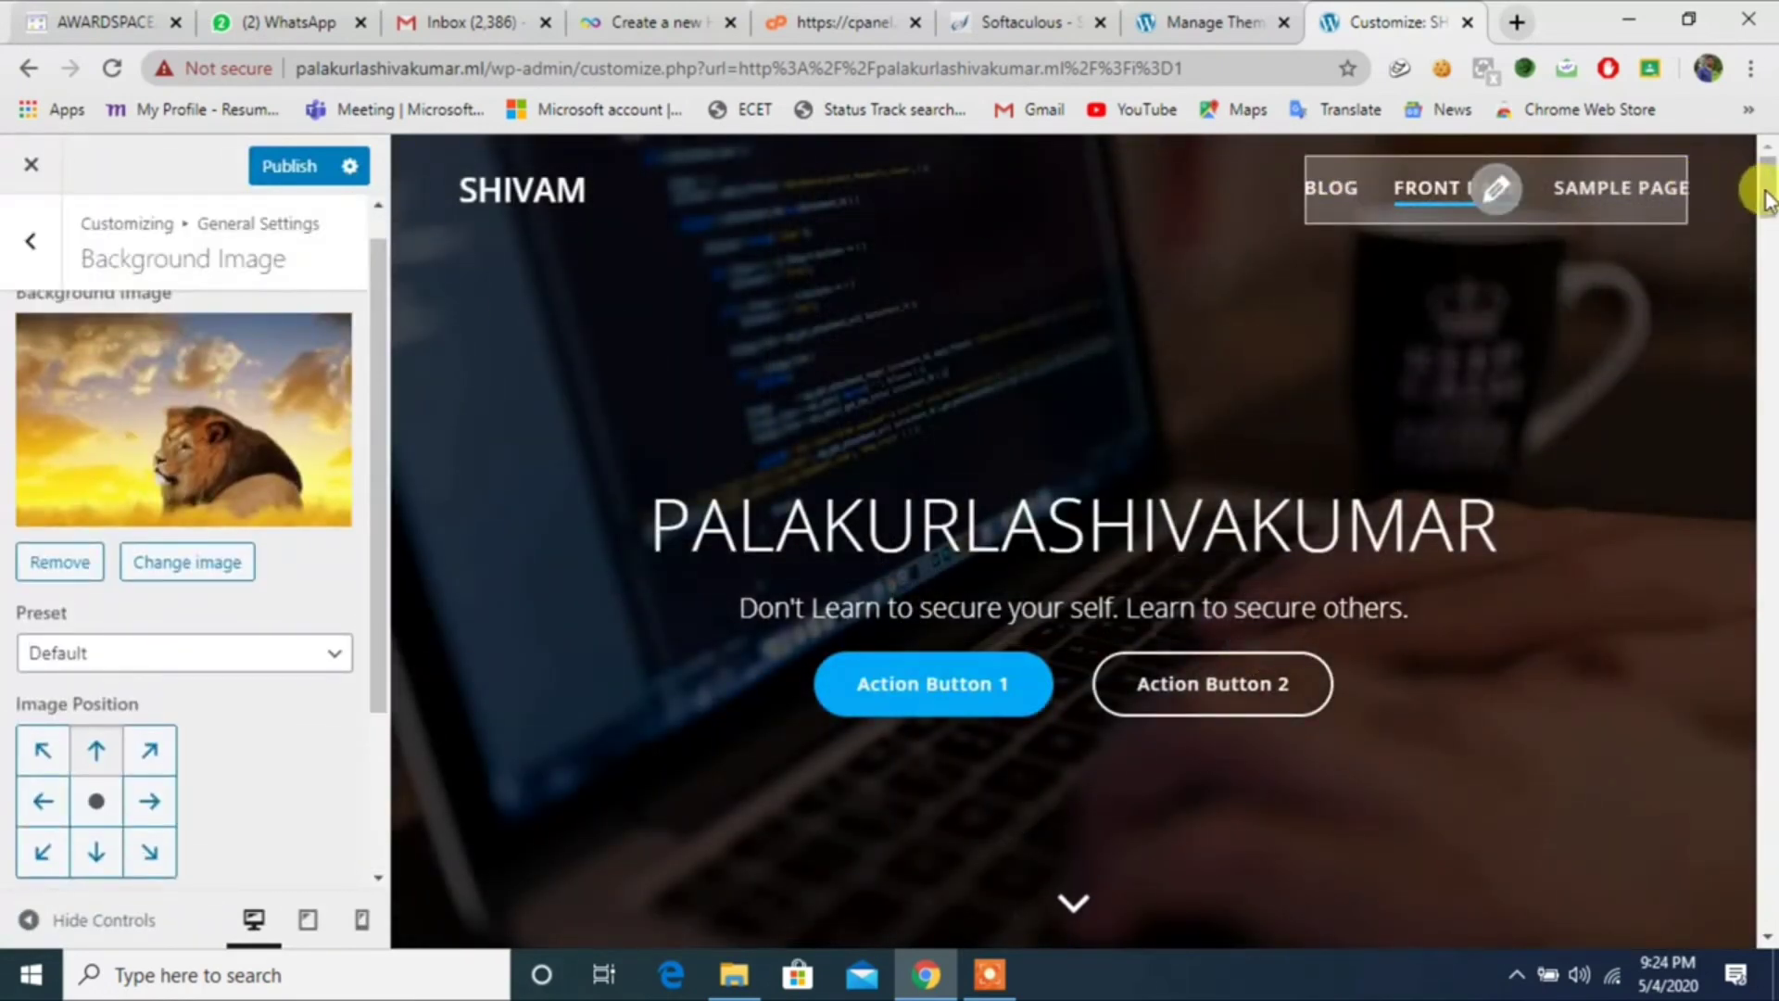
{"action": "left_click_drag", "start_coordinate": [1765, 200], "coordinate": [1770, 14]}
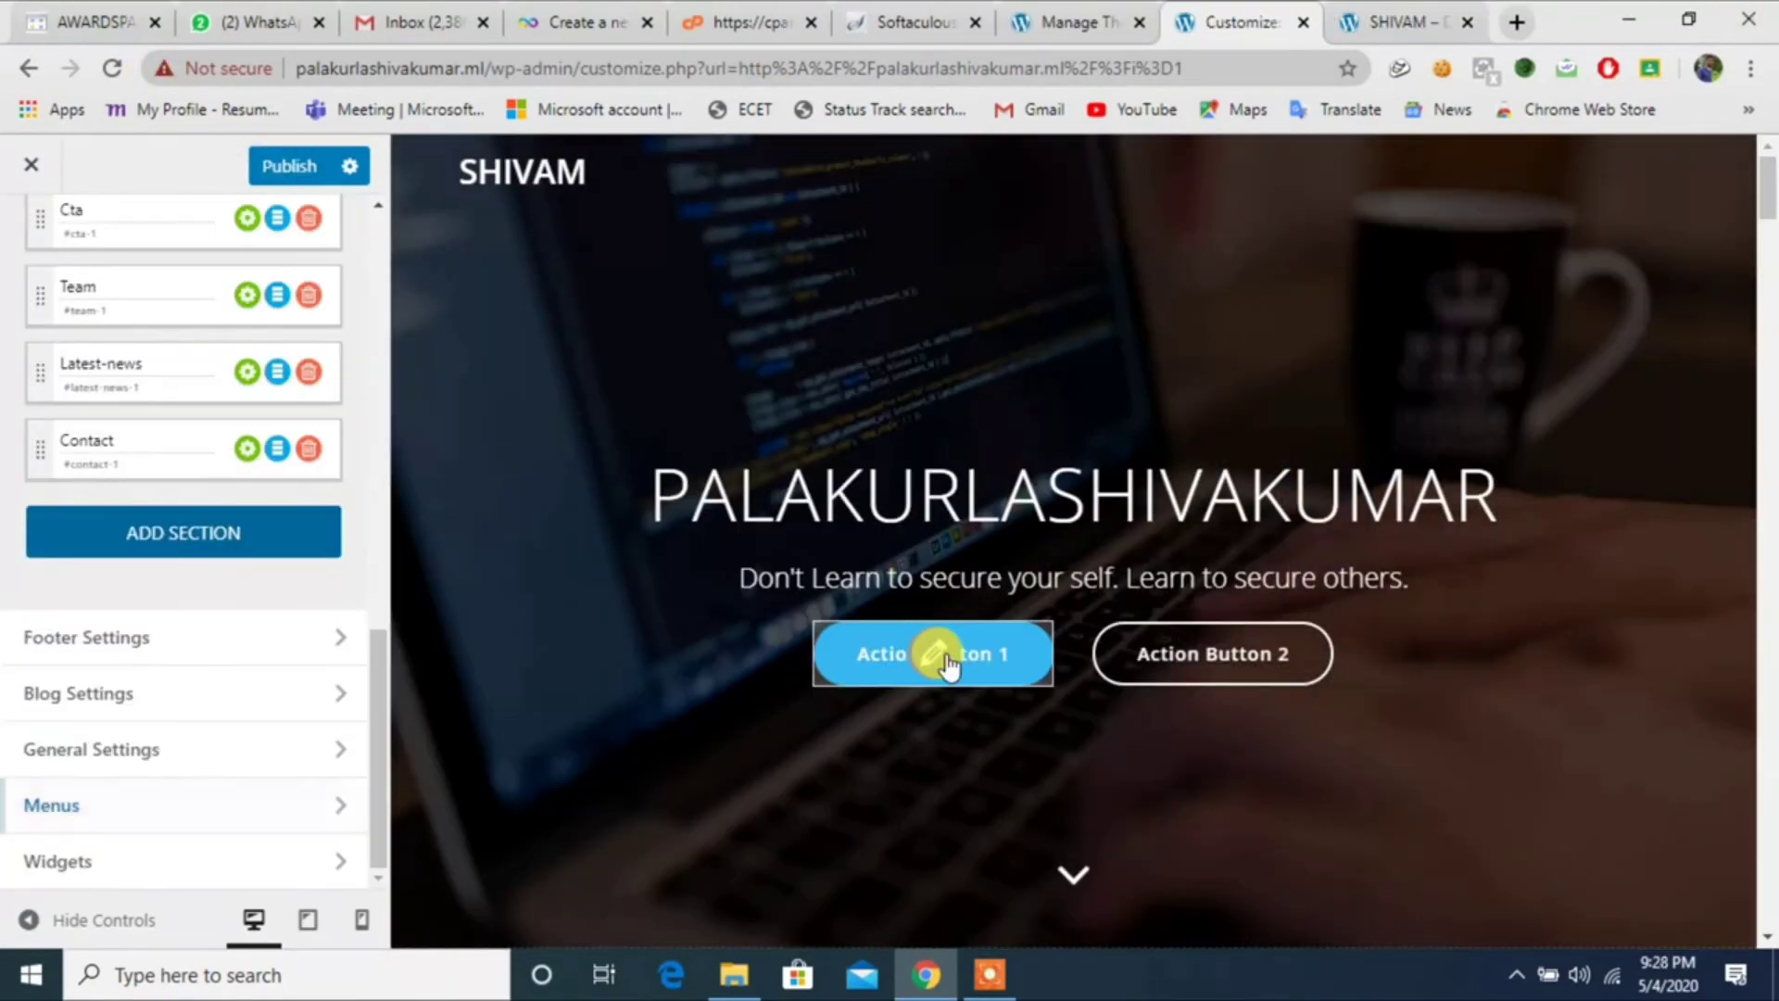
{"action": "left_click", "coordinate": [933, 651]}
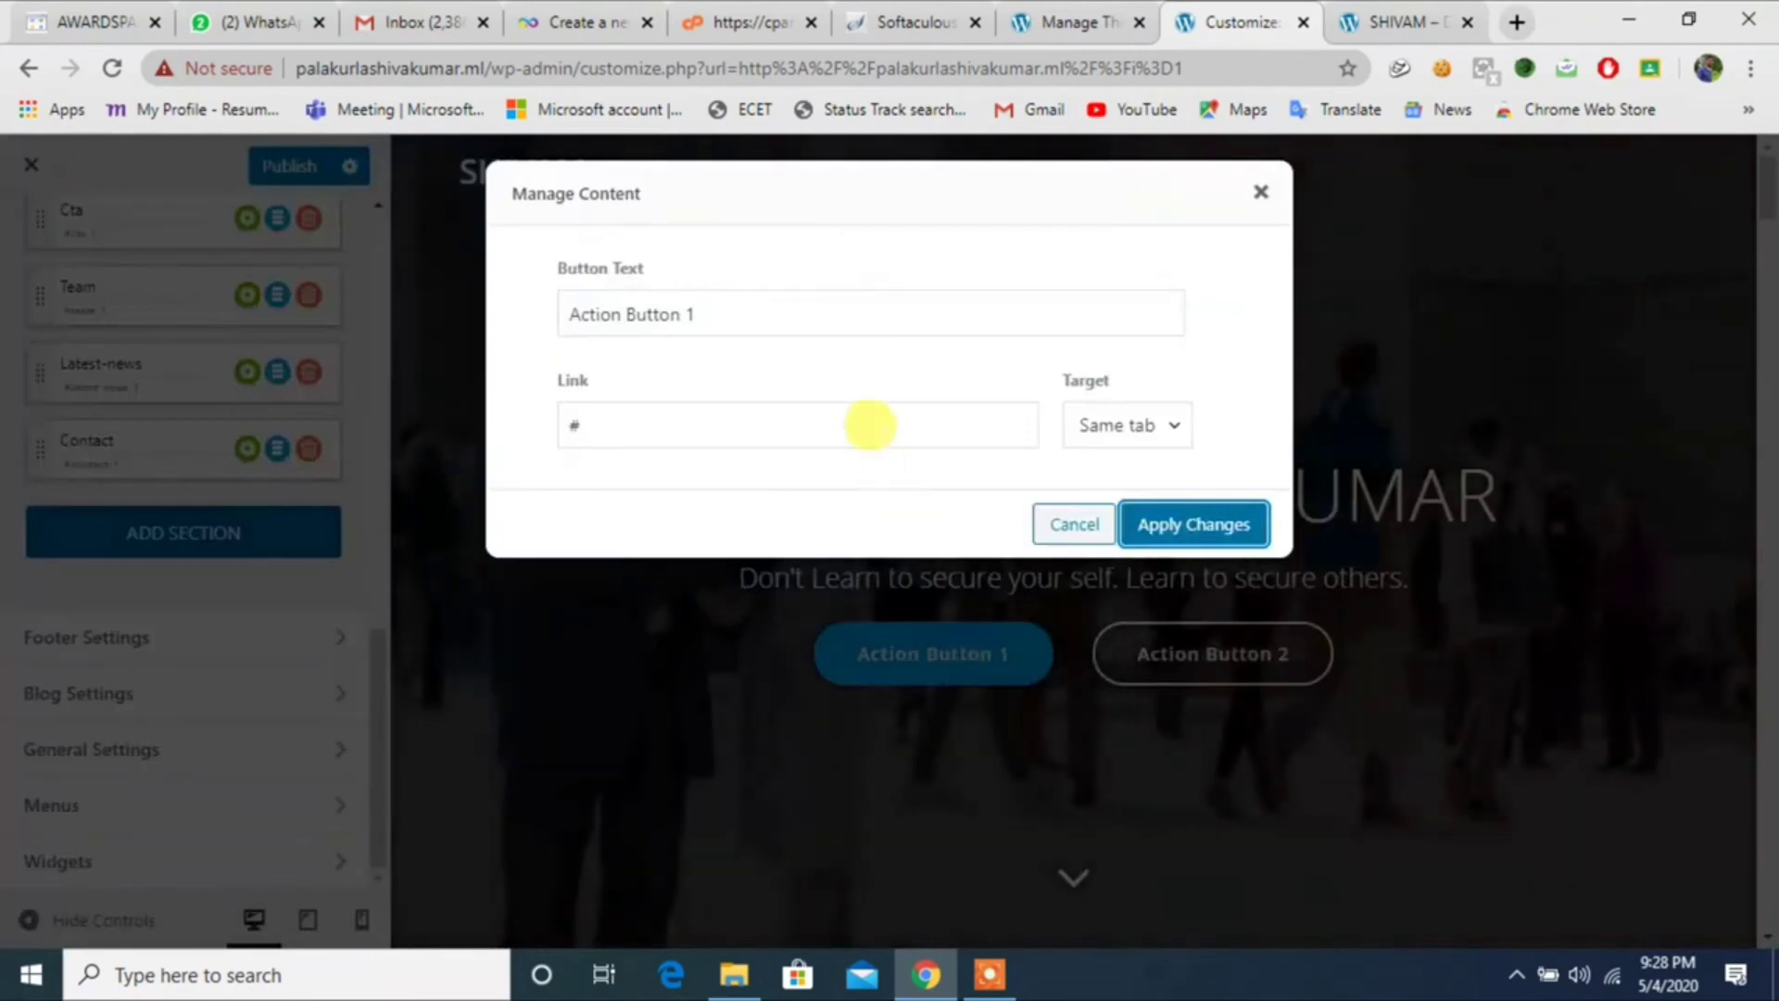
Change Action Button 1's text to YOUTUBE and clear its link.
{"action": "left_click", "coordinate": [869, 320]}
{"action": "triple_click", "coordinate": [869, 320]}
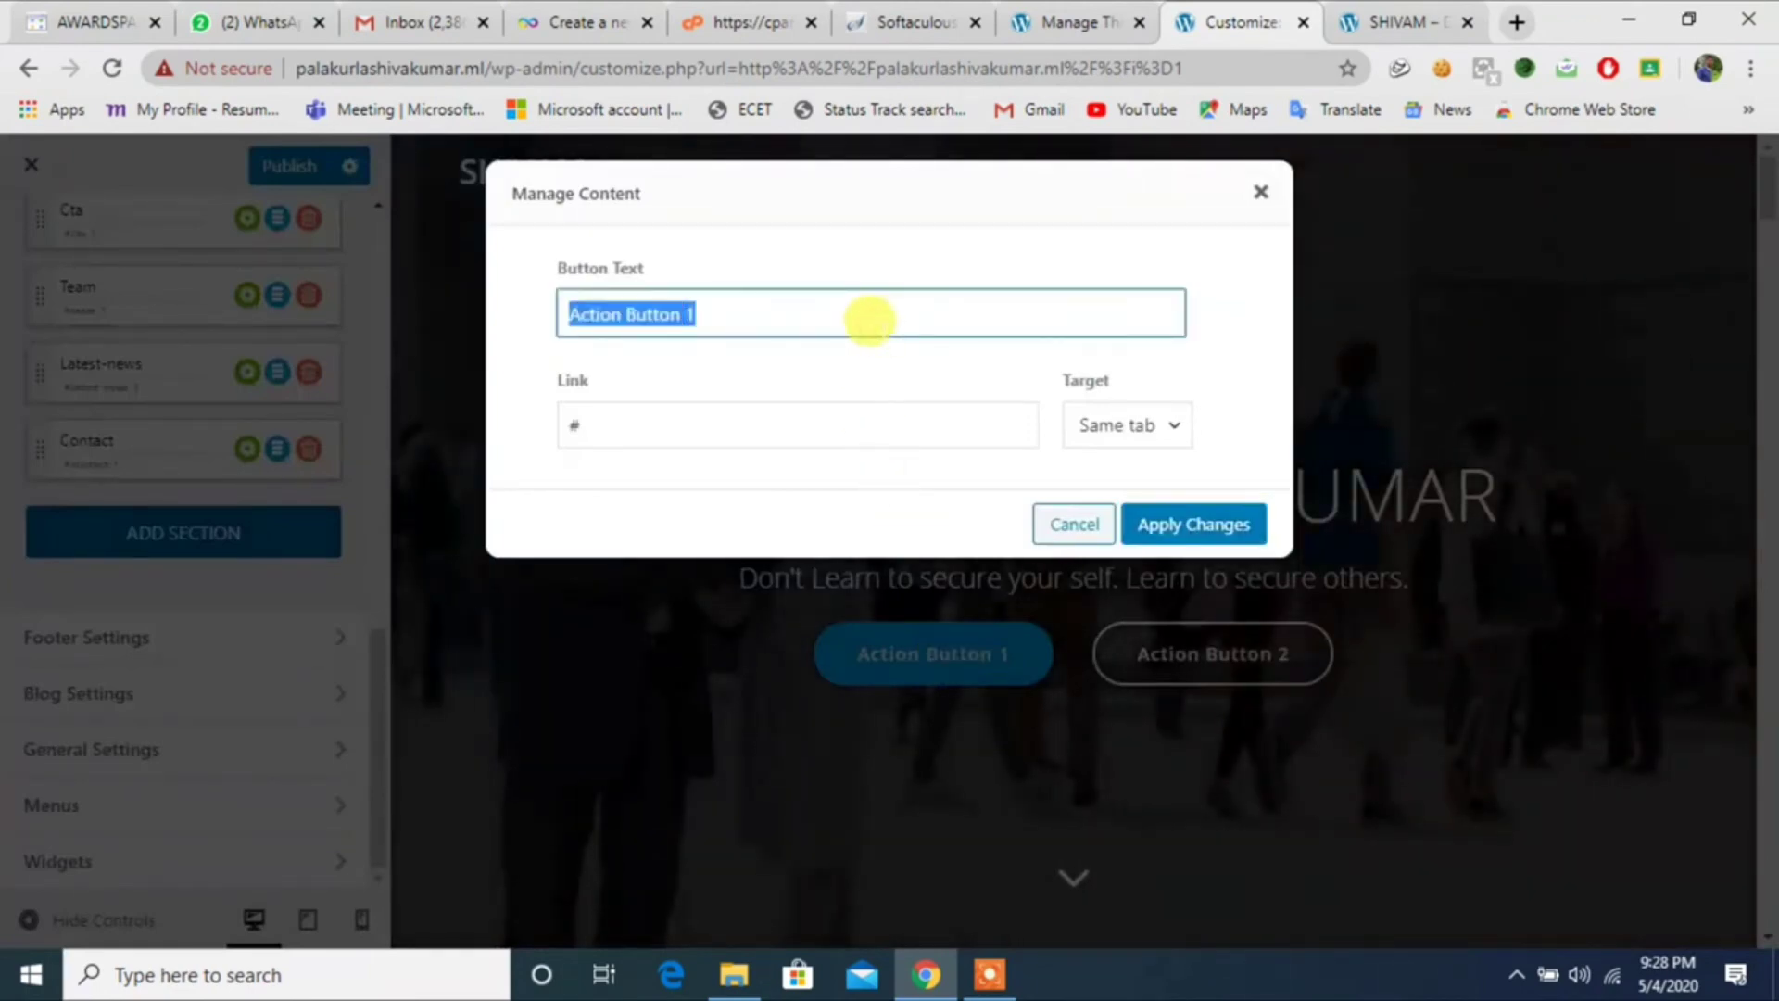
{"action": "type", "text": "yOU"}
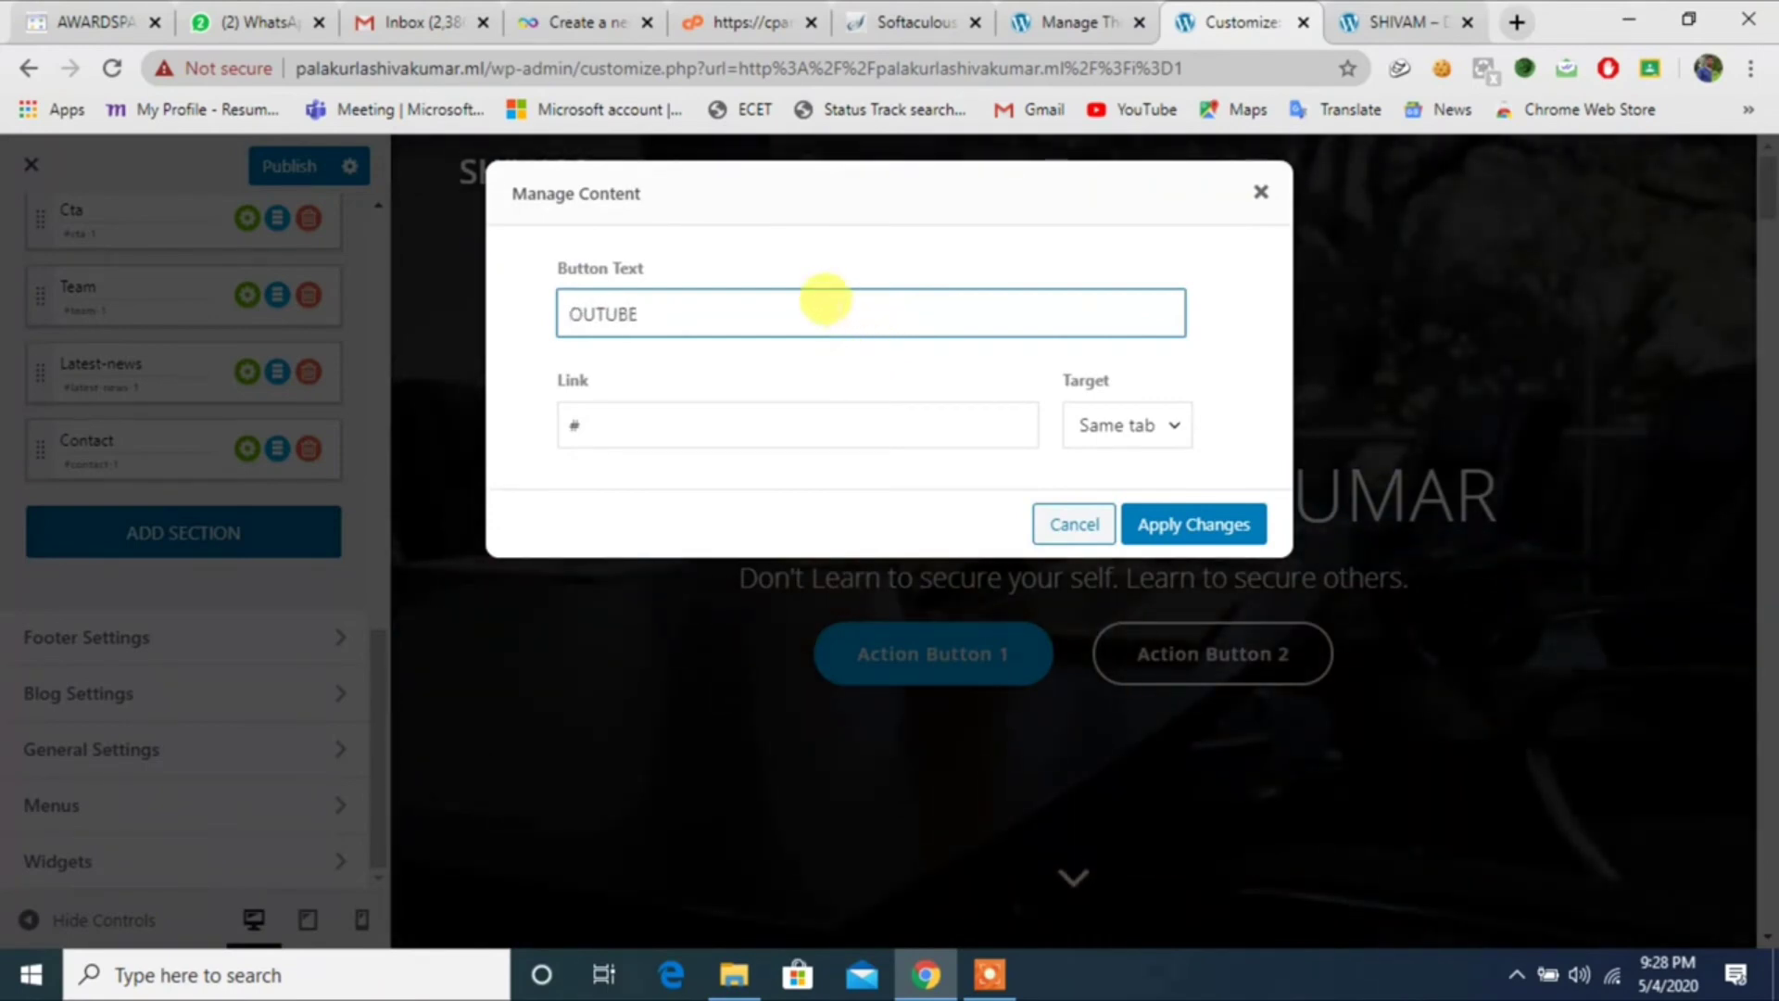
{"action": "type", "text": "Y"}
{"action": "left_click", "coordinate": [770, 400]}
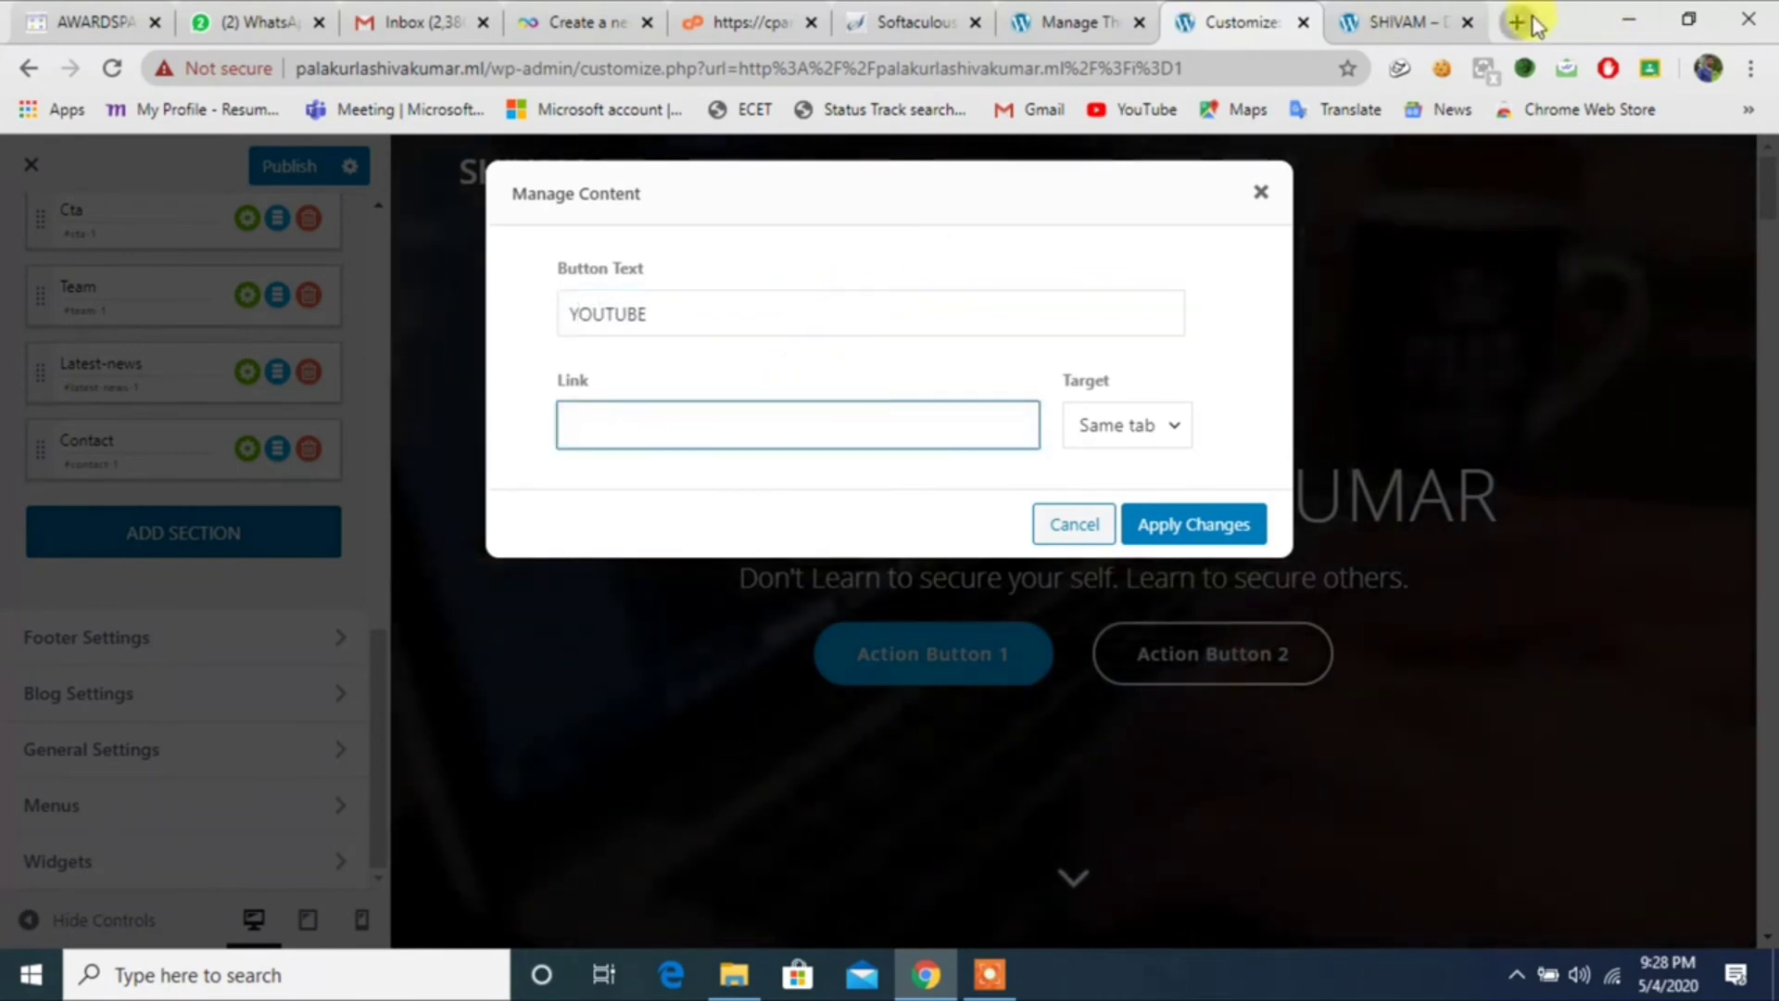
Open a new browser tab.
{"action": "left_click", "coordinate": [1529, 20]}
{"action": "type", "text": "PALA"}
{"action": "key", "text": "BackSpace"}
{"action": "key", "text": "BackSpace"}
{"action": "key", "text": "BackSpace"}
{"action": "key", "text": "BackSpace"}
{"action": "key", "text": "BackSpace"}
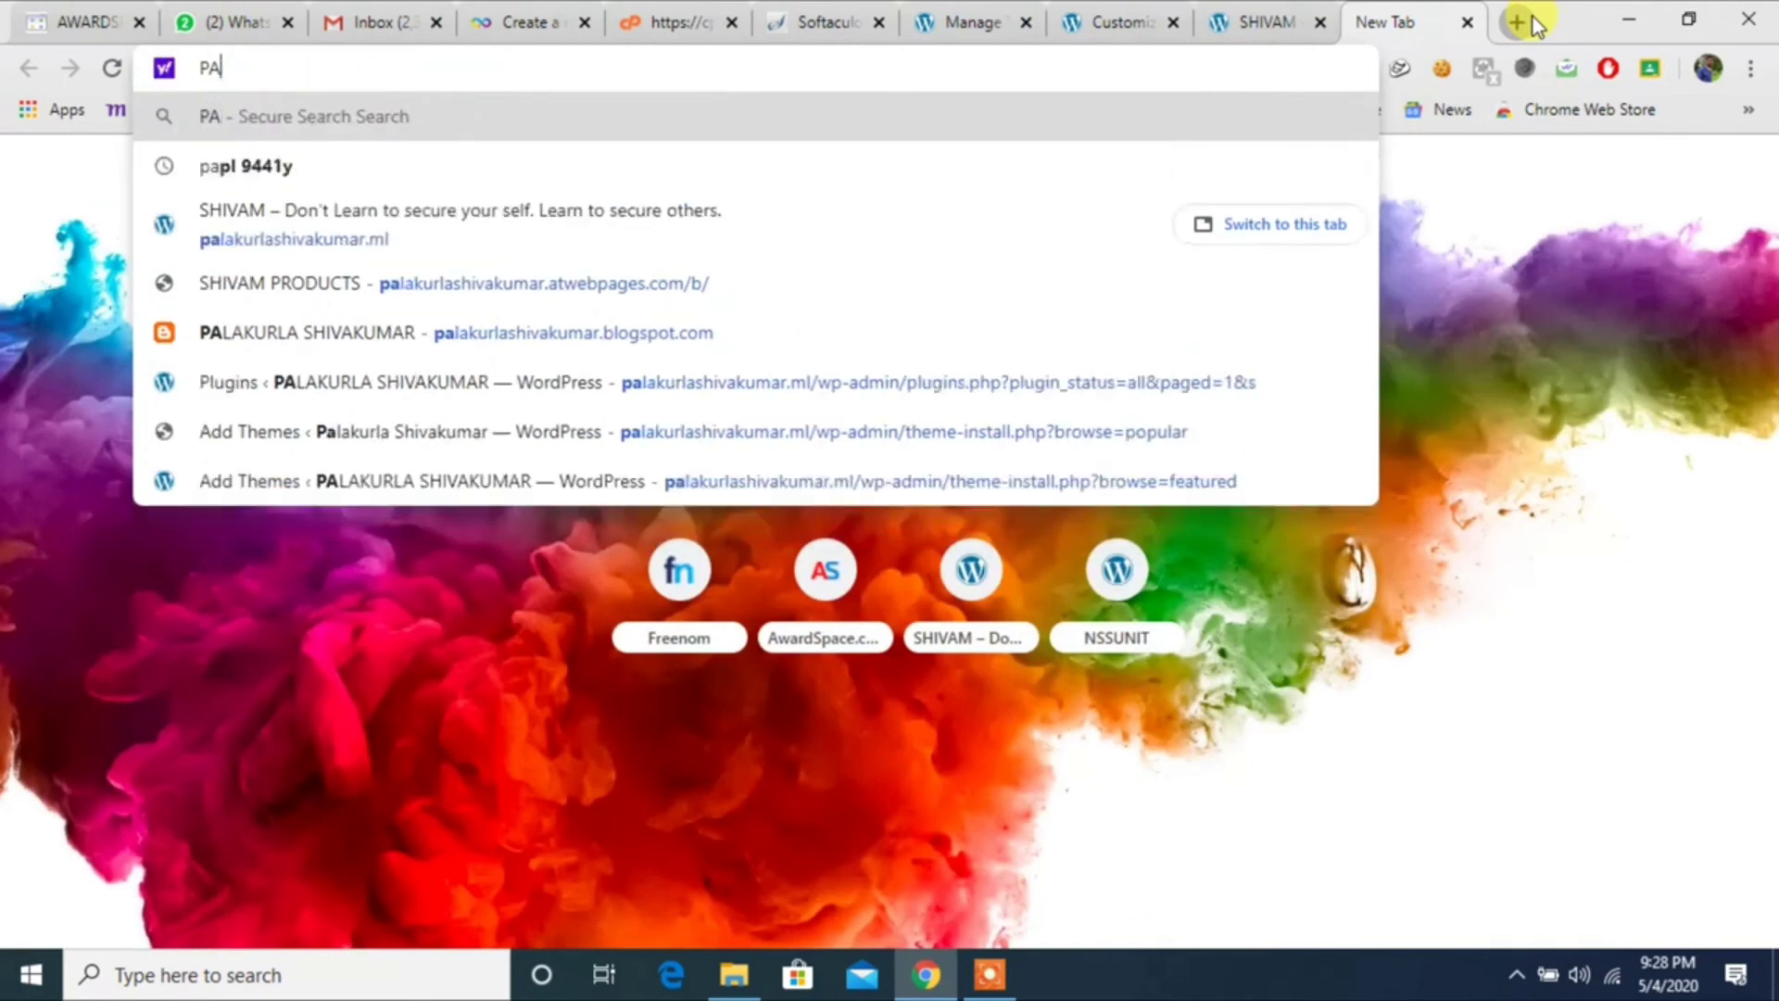
Go to youtube.com and search for the owner's channel by name.
{"action": "type", "text": "Y"}
{"action": "key", "text": "Return"}
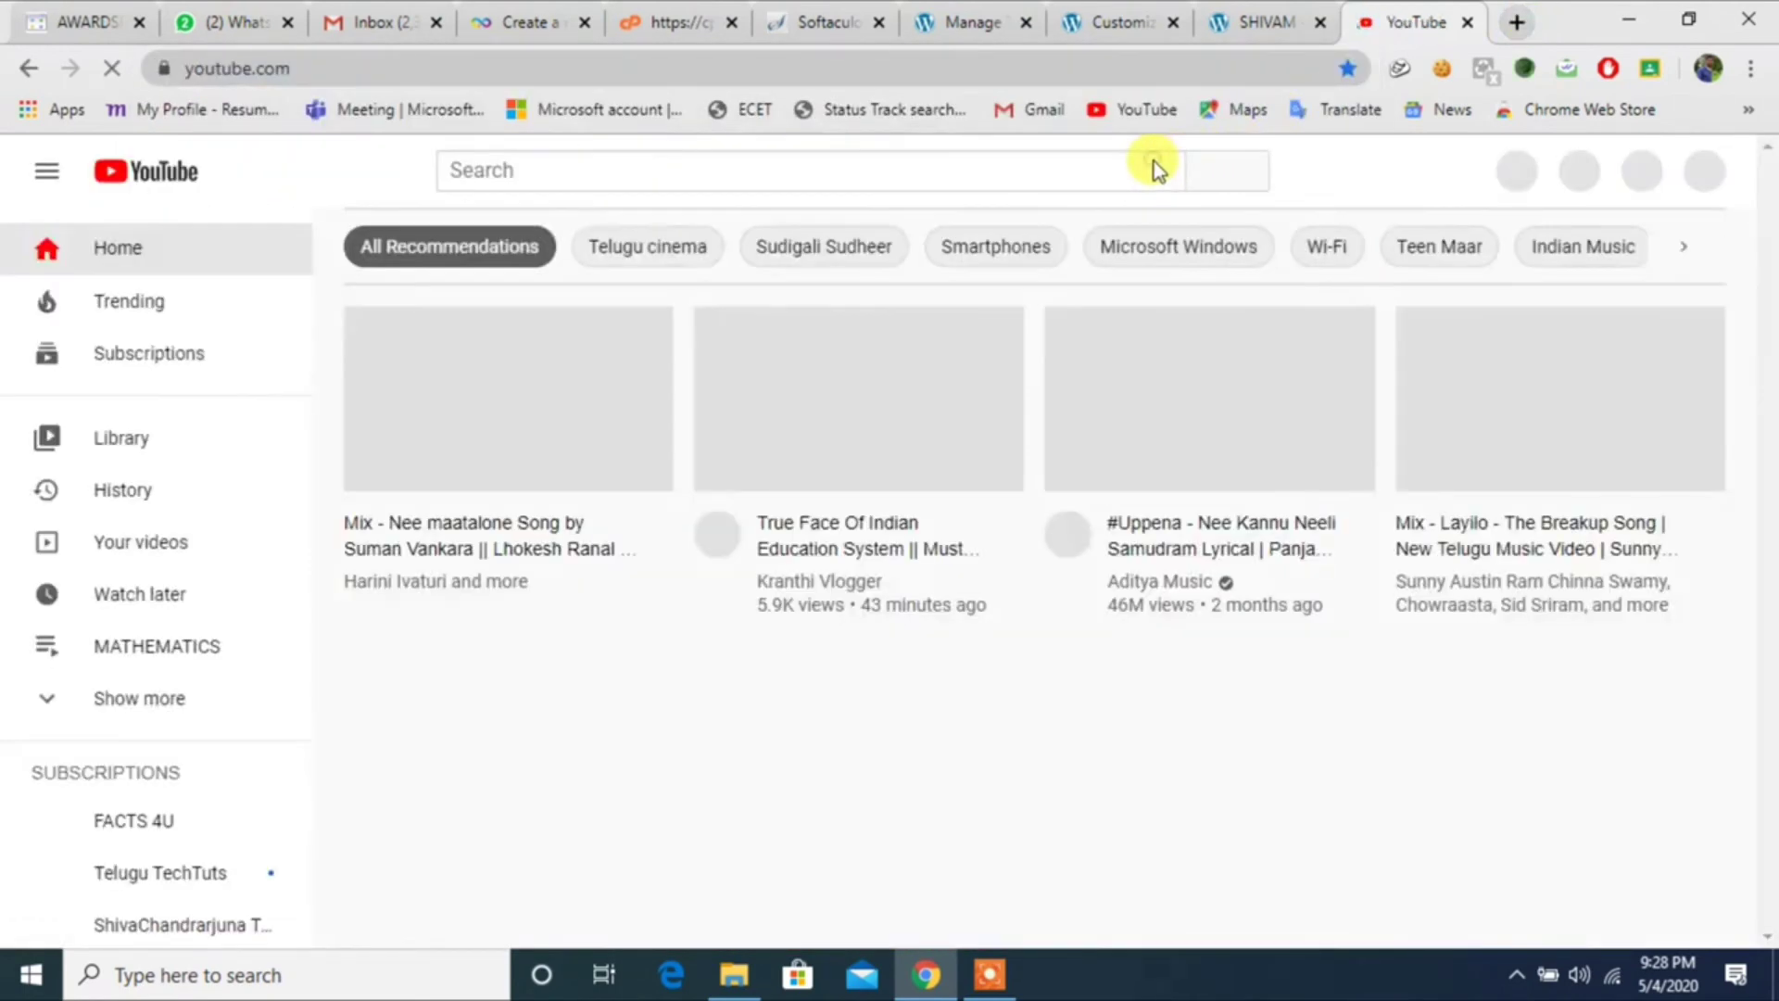
{"action": "left_click", "coordinate": [1124, 160]}
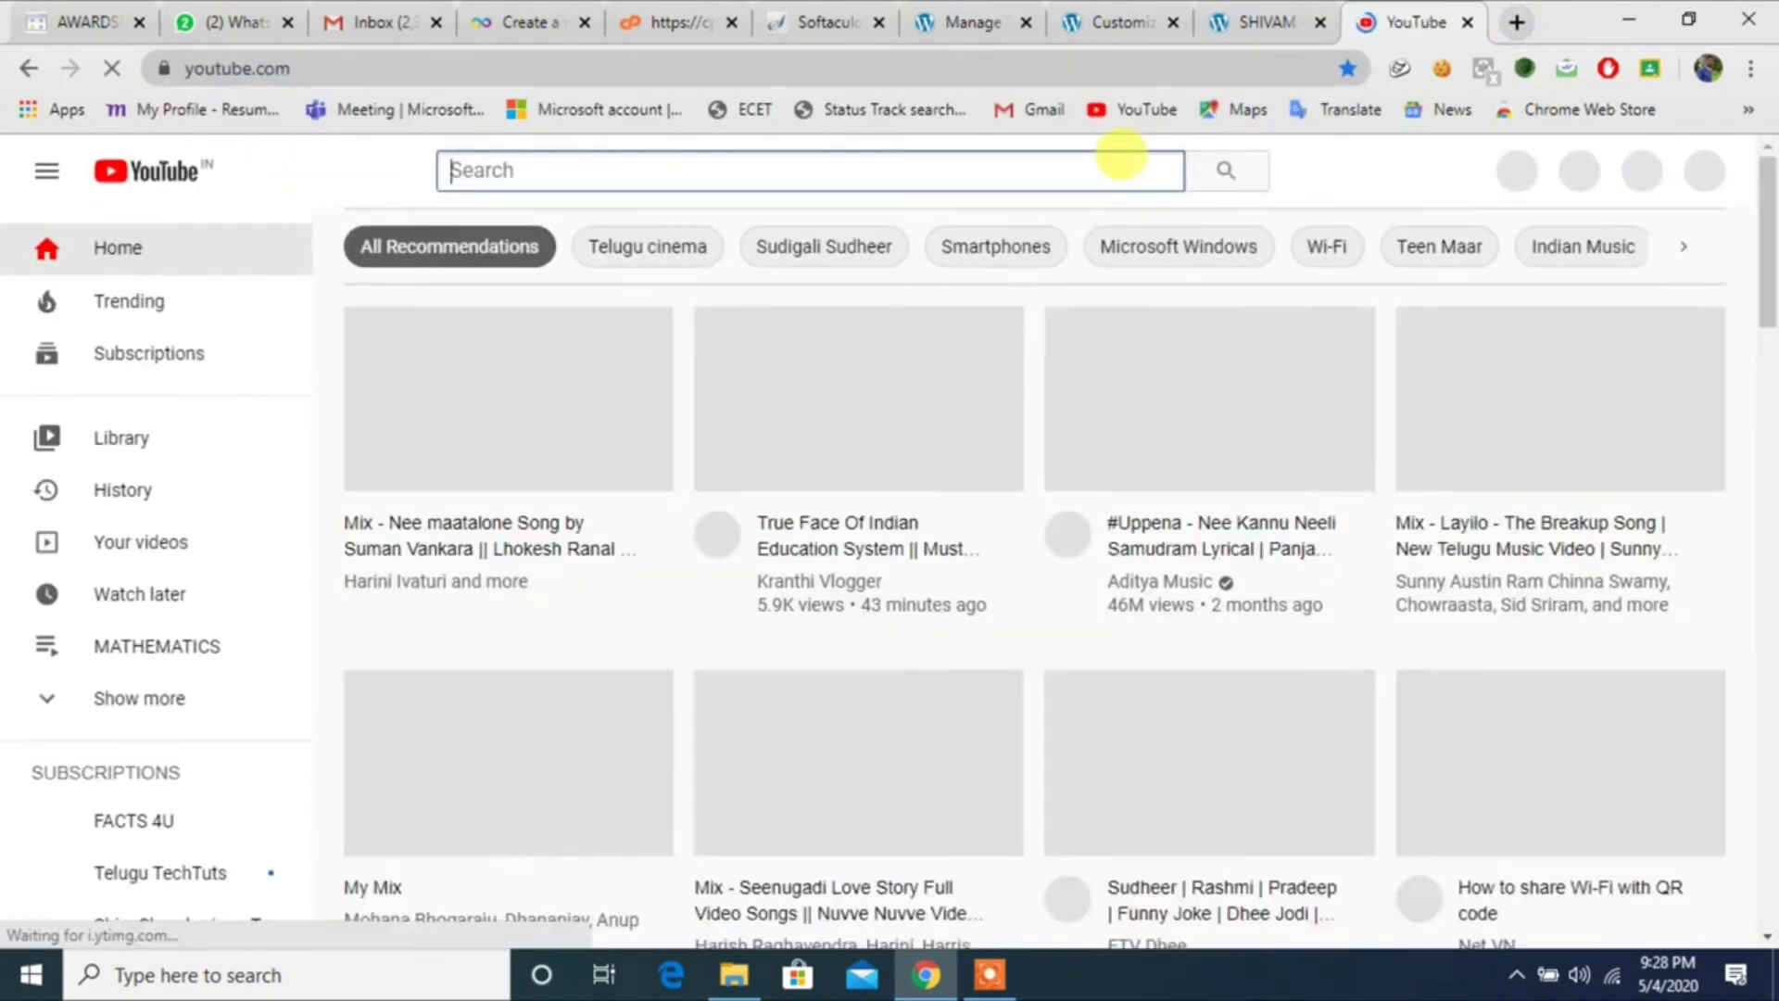
{"action": "type", "text": "PALAKU"}
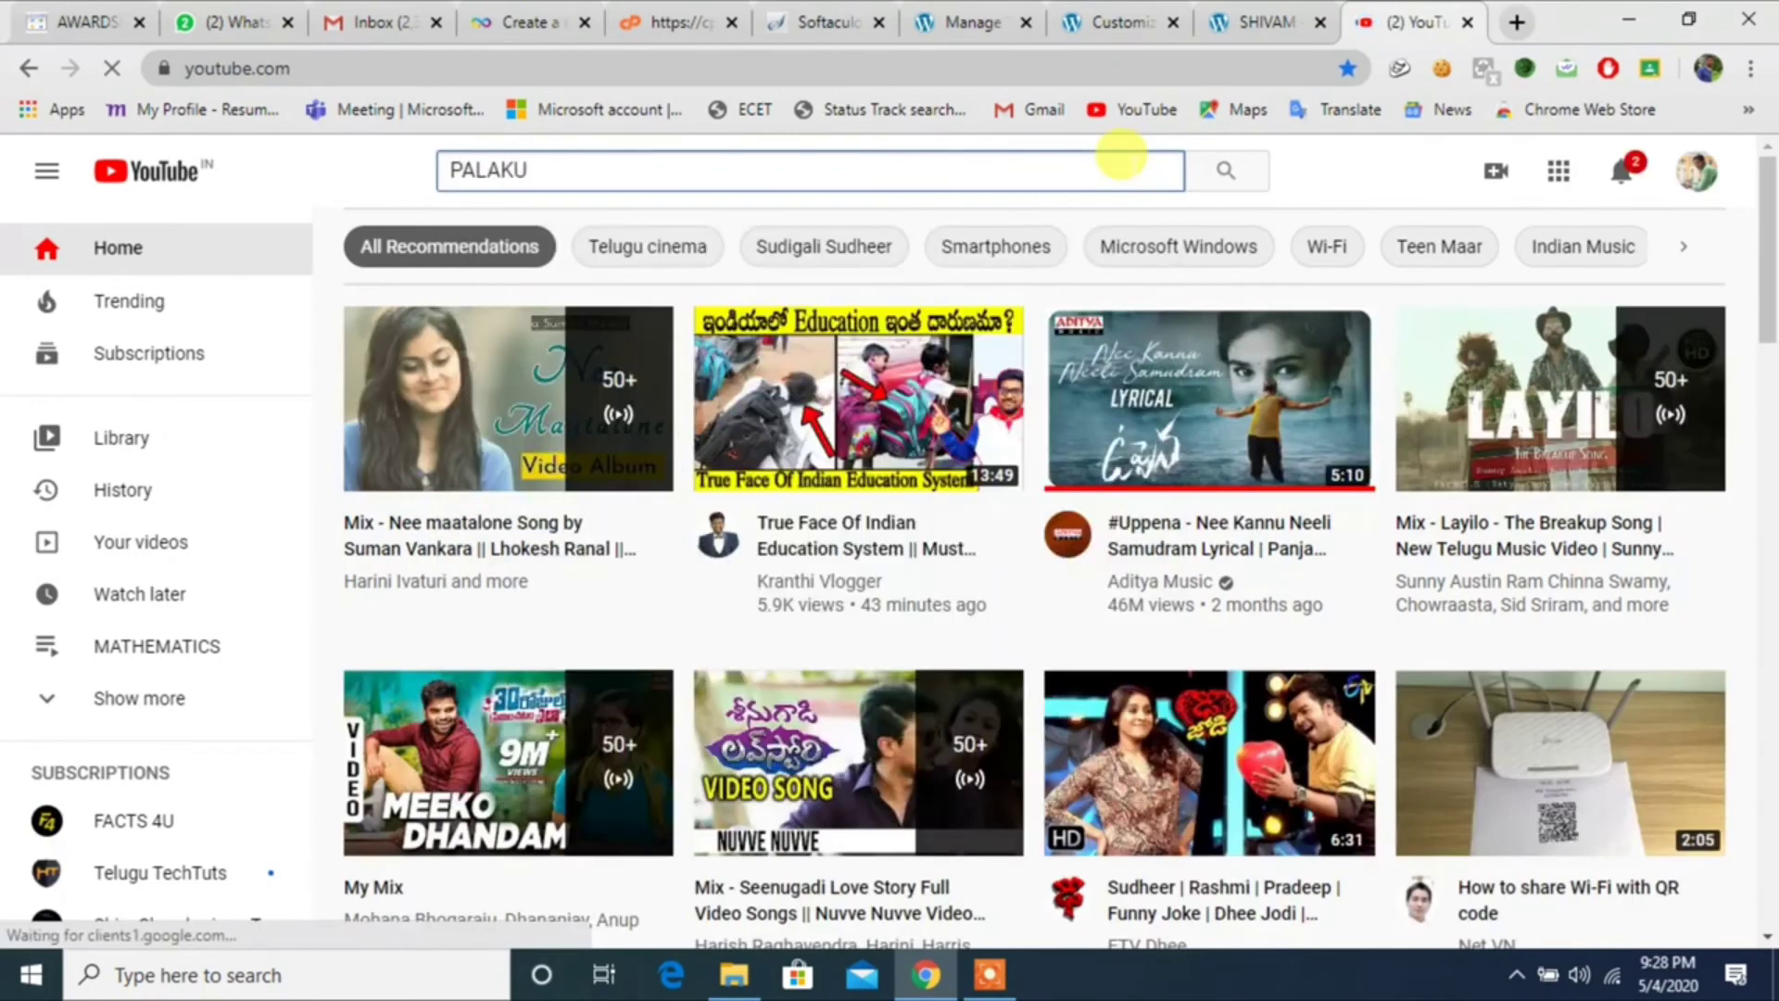
{"action": "key", "text": "Down"}
{"action": "key", "text": "Return"}
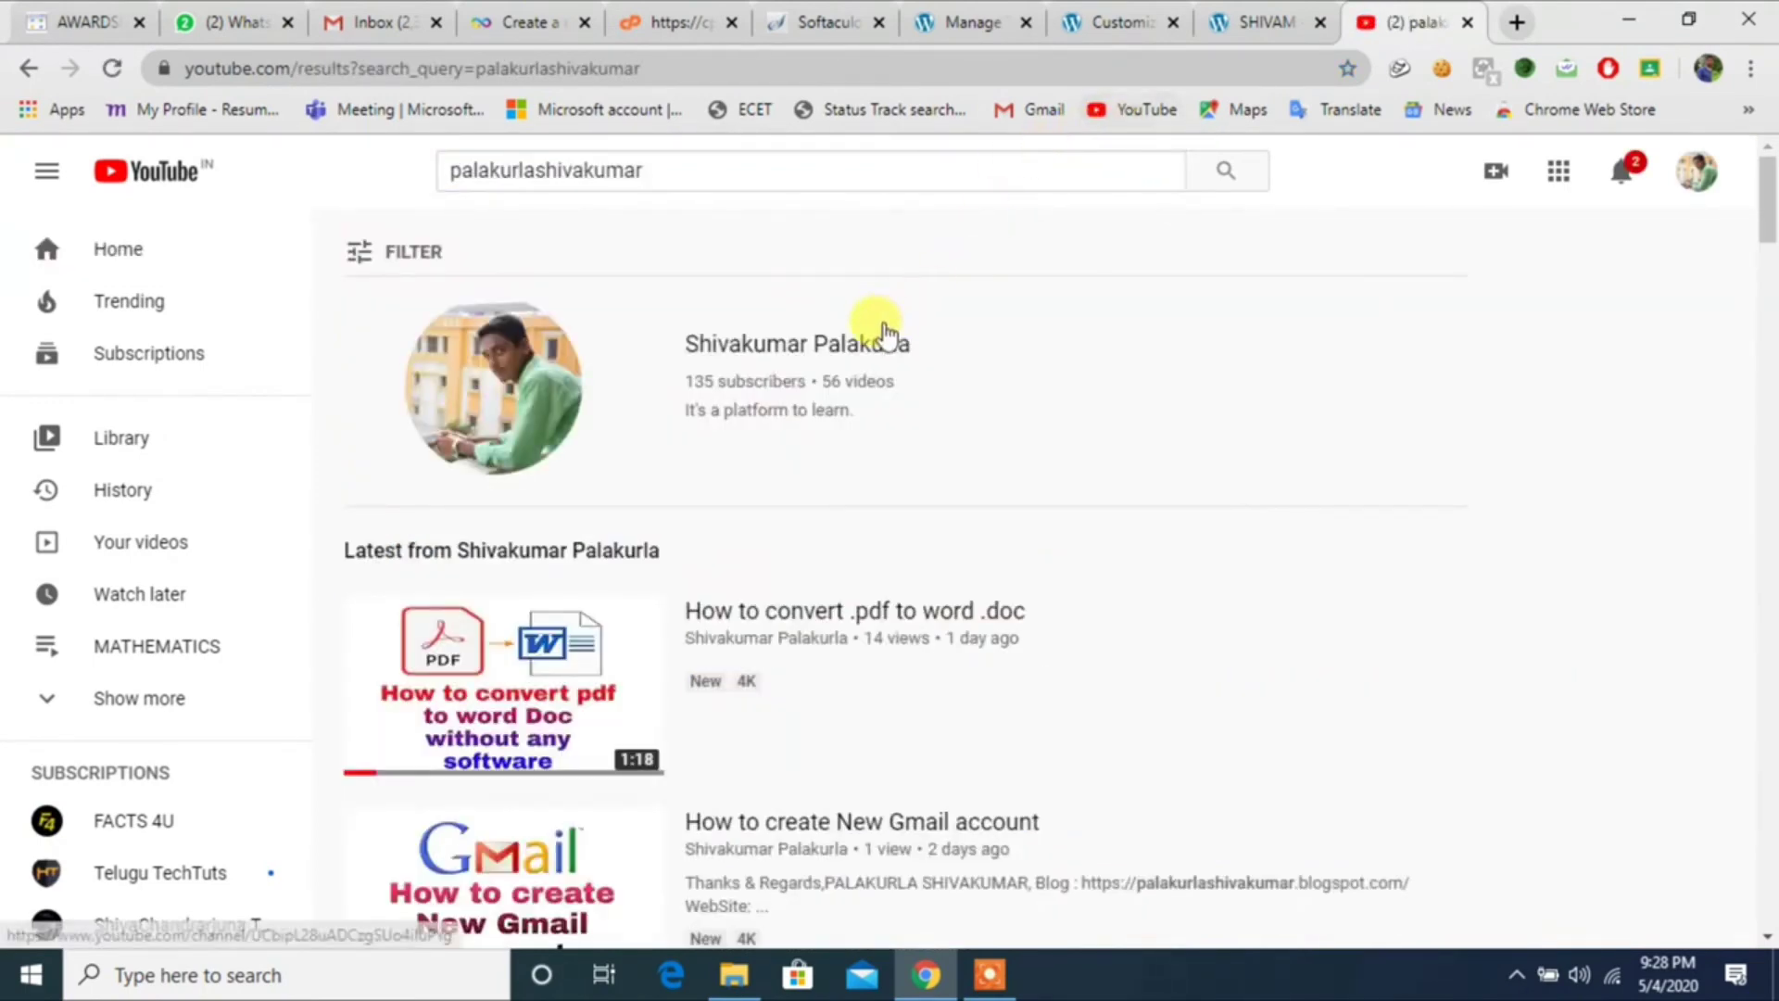
Open the channel page, select its URL, and return to the site tab.
{"action": "left_click", "coordinate": [885, 336]}
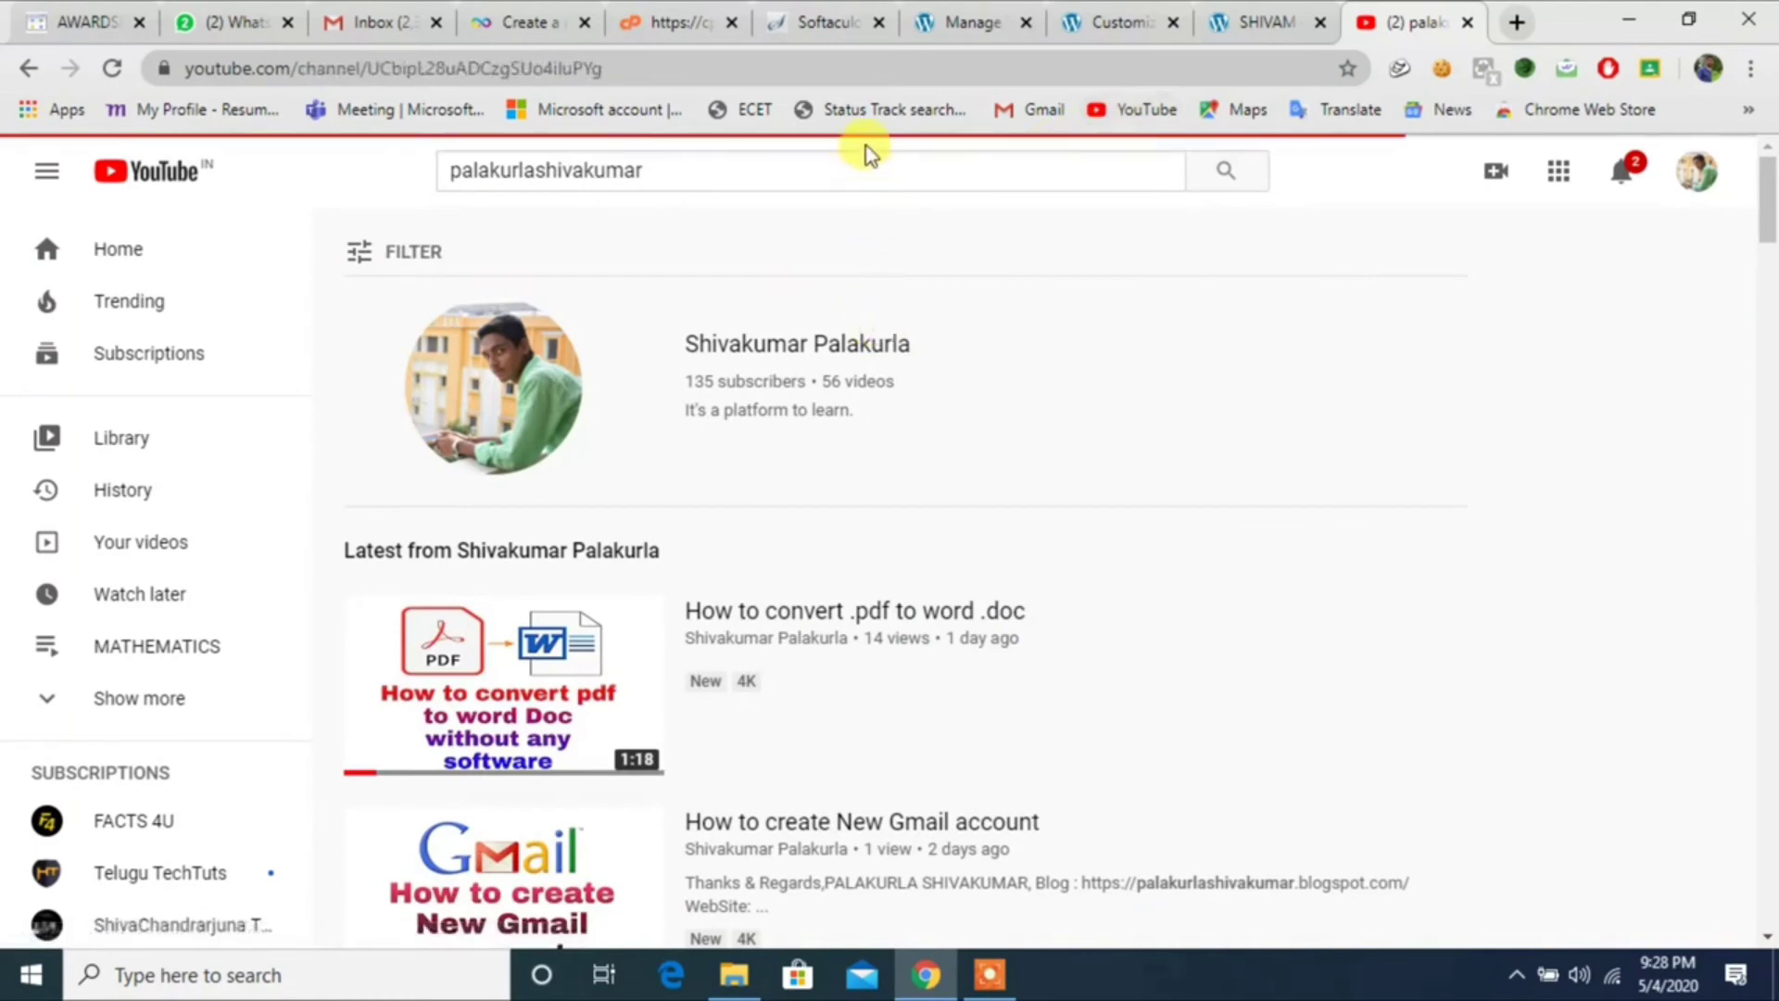
{"action": "left_click", "coordinate": [852, 65]}
{"action": "key", "text": "ctrl+c"}
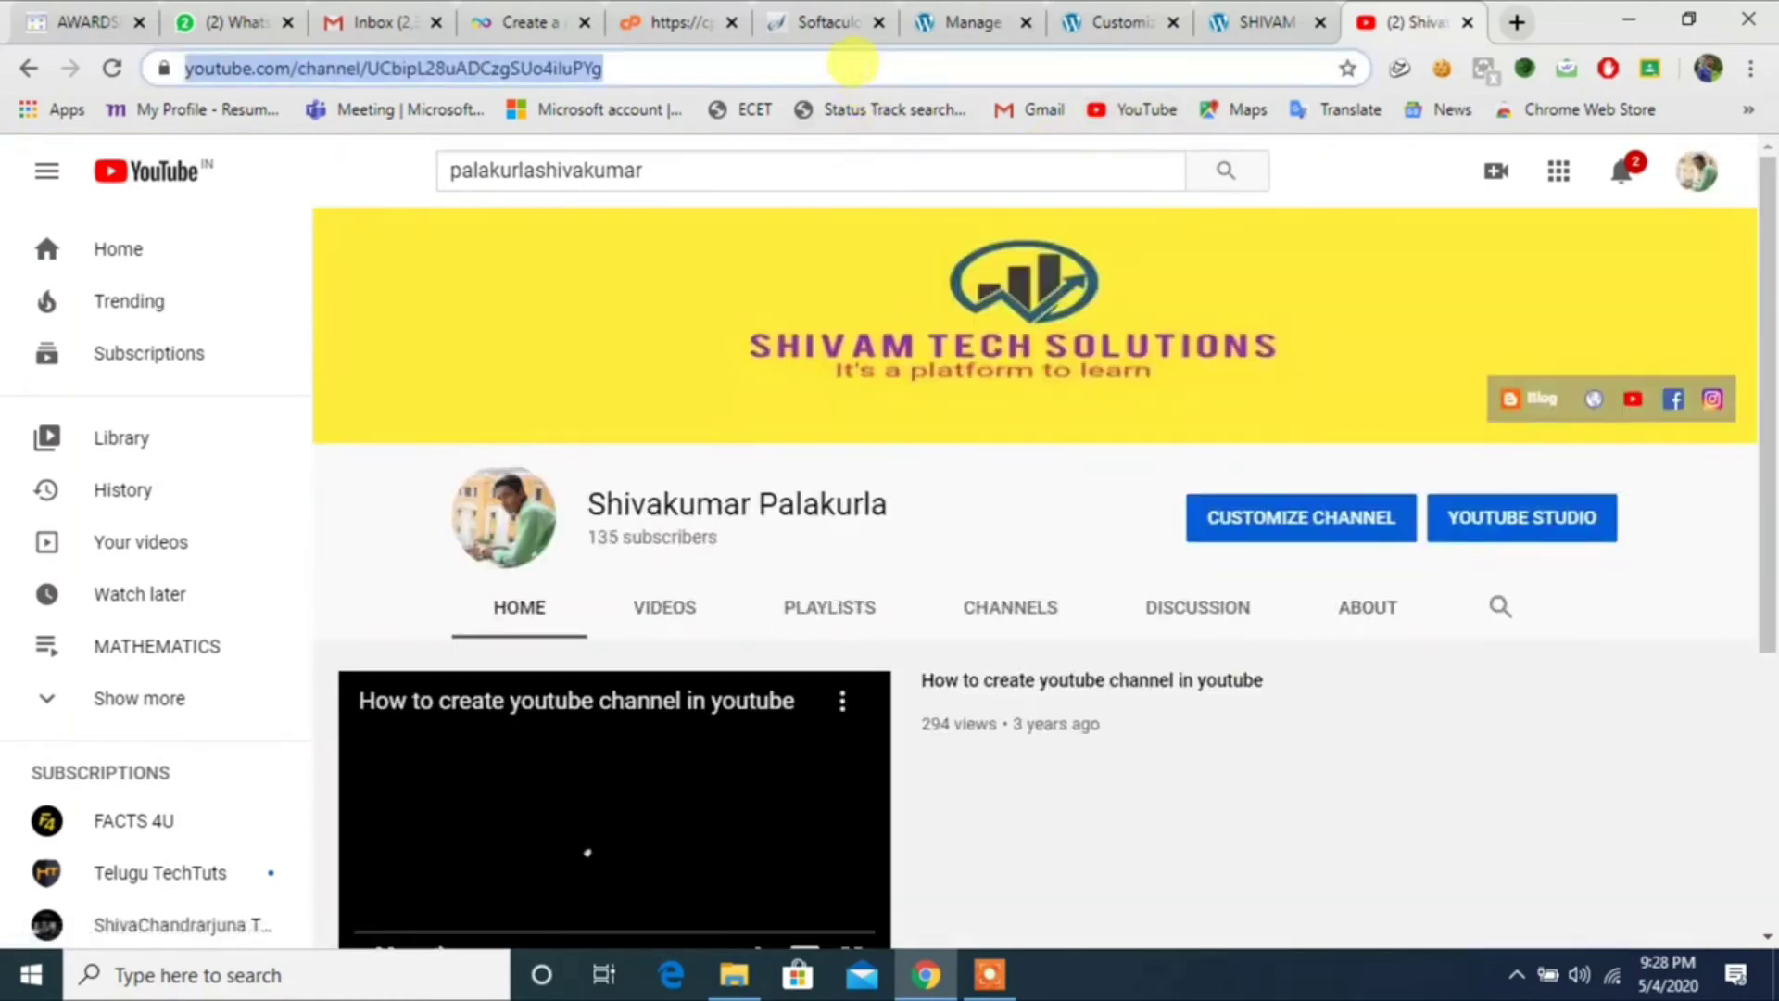
{"action": "left_click", "coordinate": [1232, 13]}
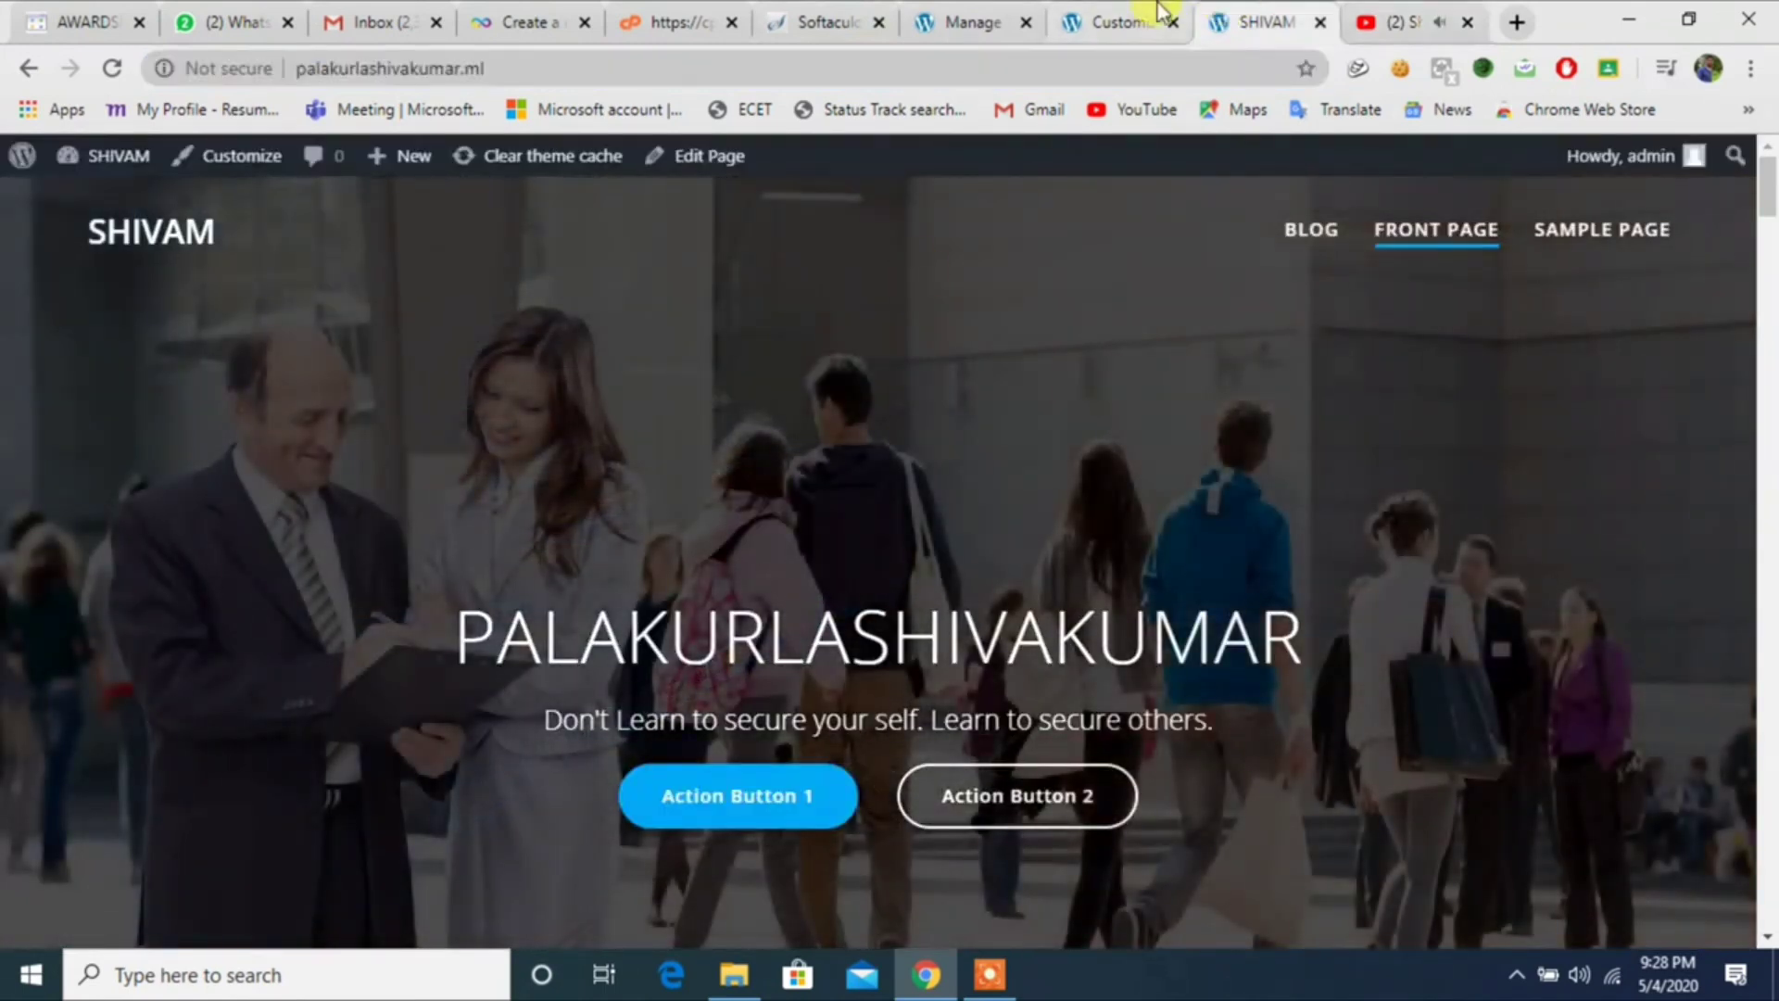
Link the YOUTUBE button to the channel URL, opening in a new tab, and apply.
{"action": "left_click", "coordinate": [1159, 13]}
{"action": "key", "text": "ctrl+v"}
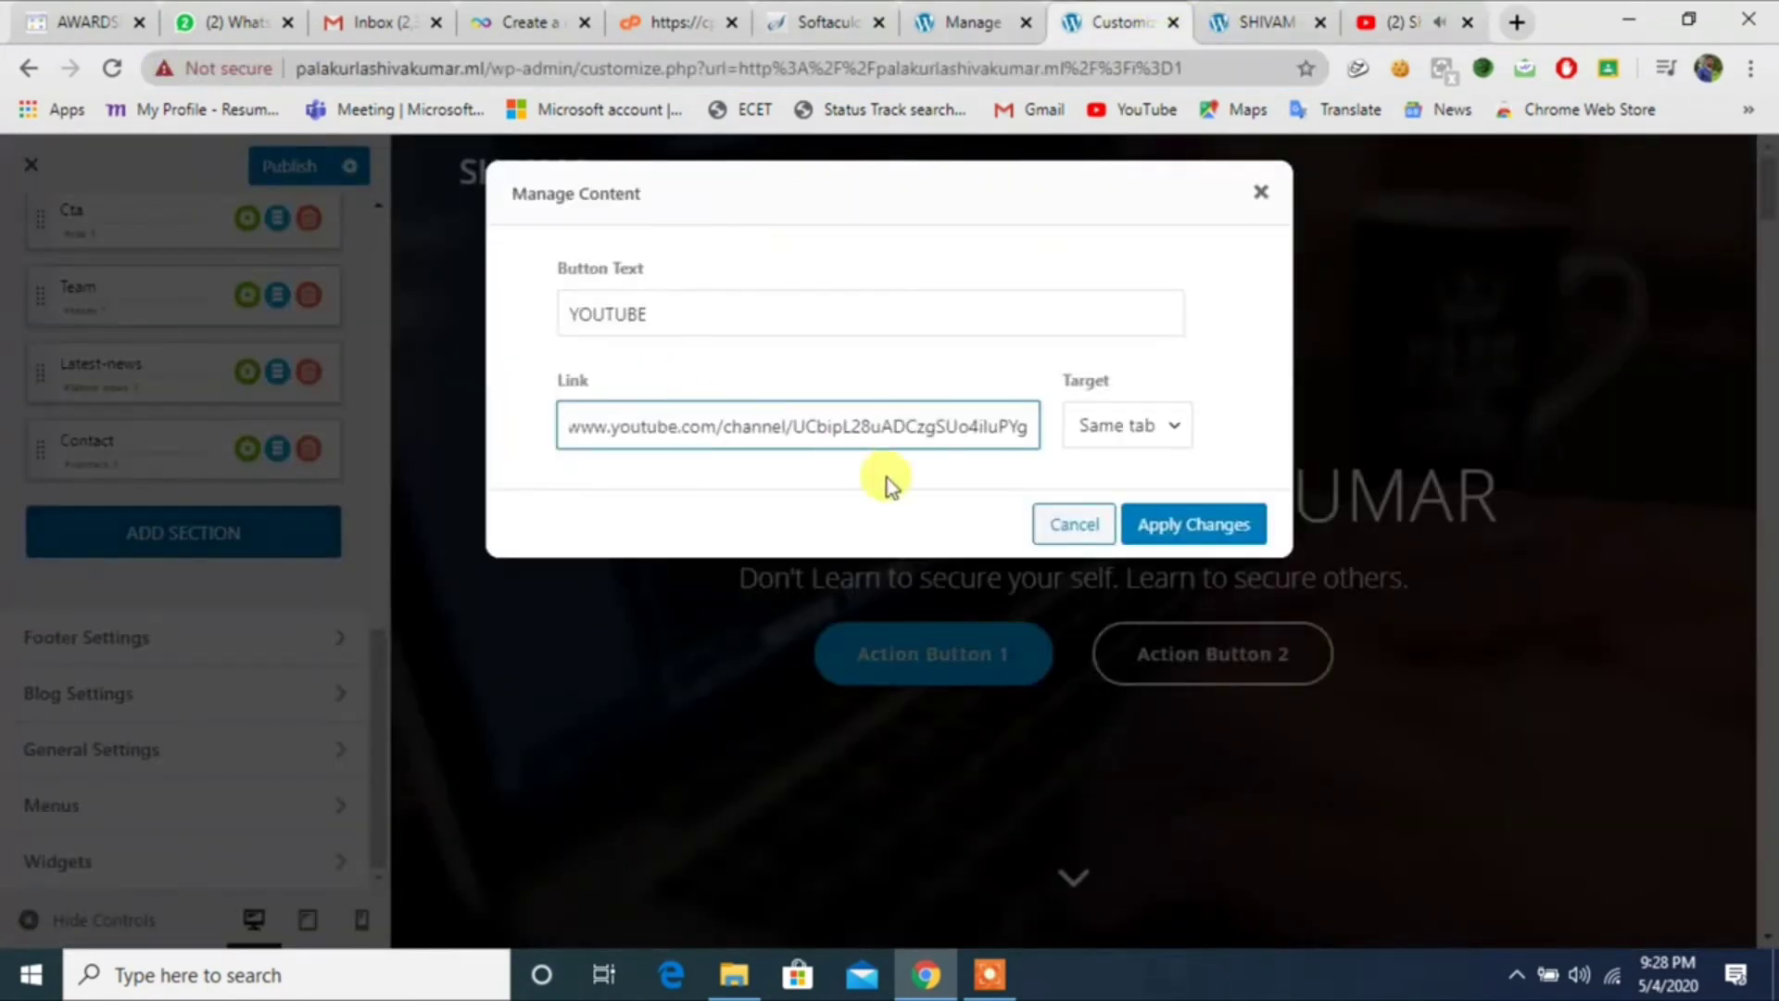
{"action": "left_click", "coordinate": [1123, 426]}
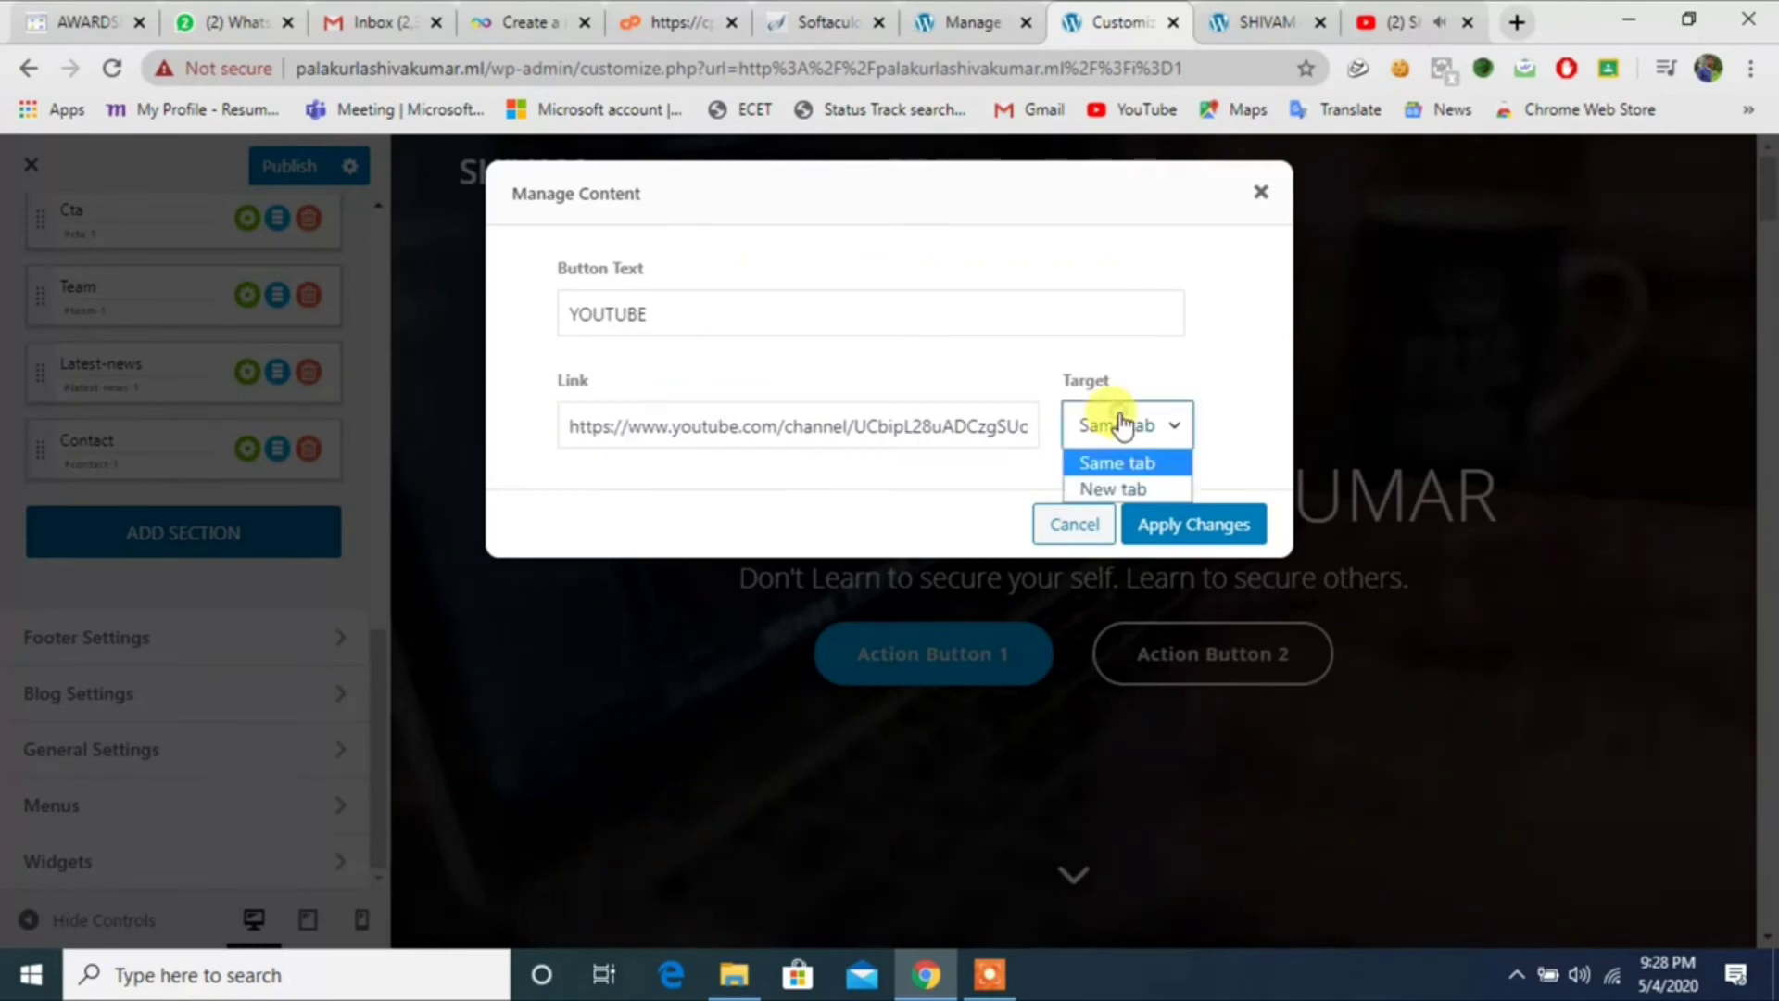
{"action": "left_click", "coordinate": [1115, 486]}
{"action": "left_click", "coordinate": [1153, 522]}
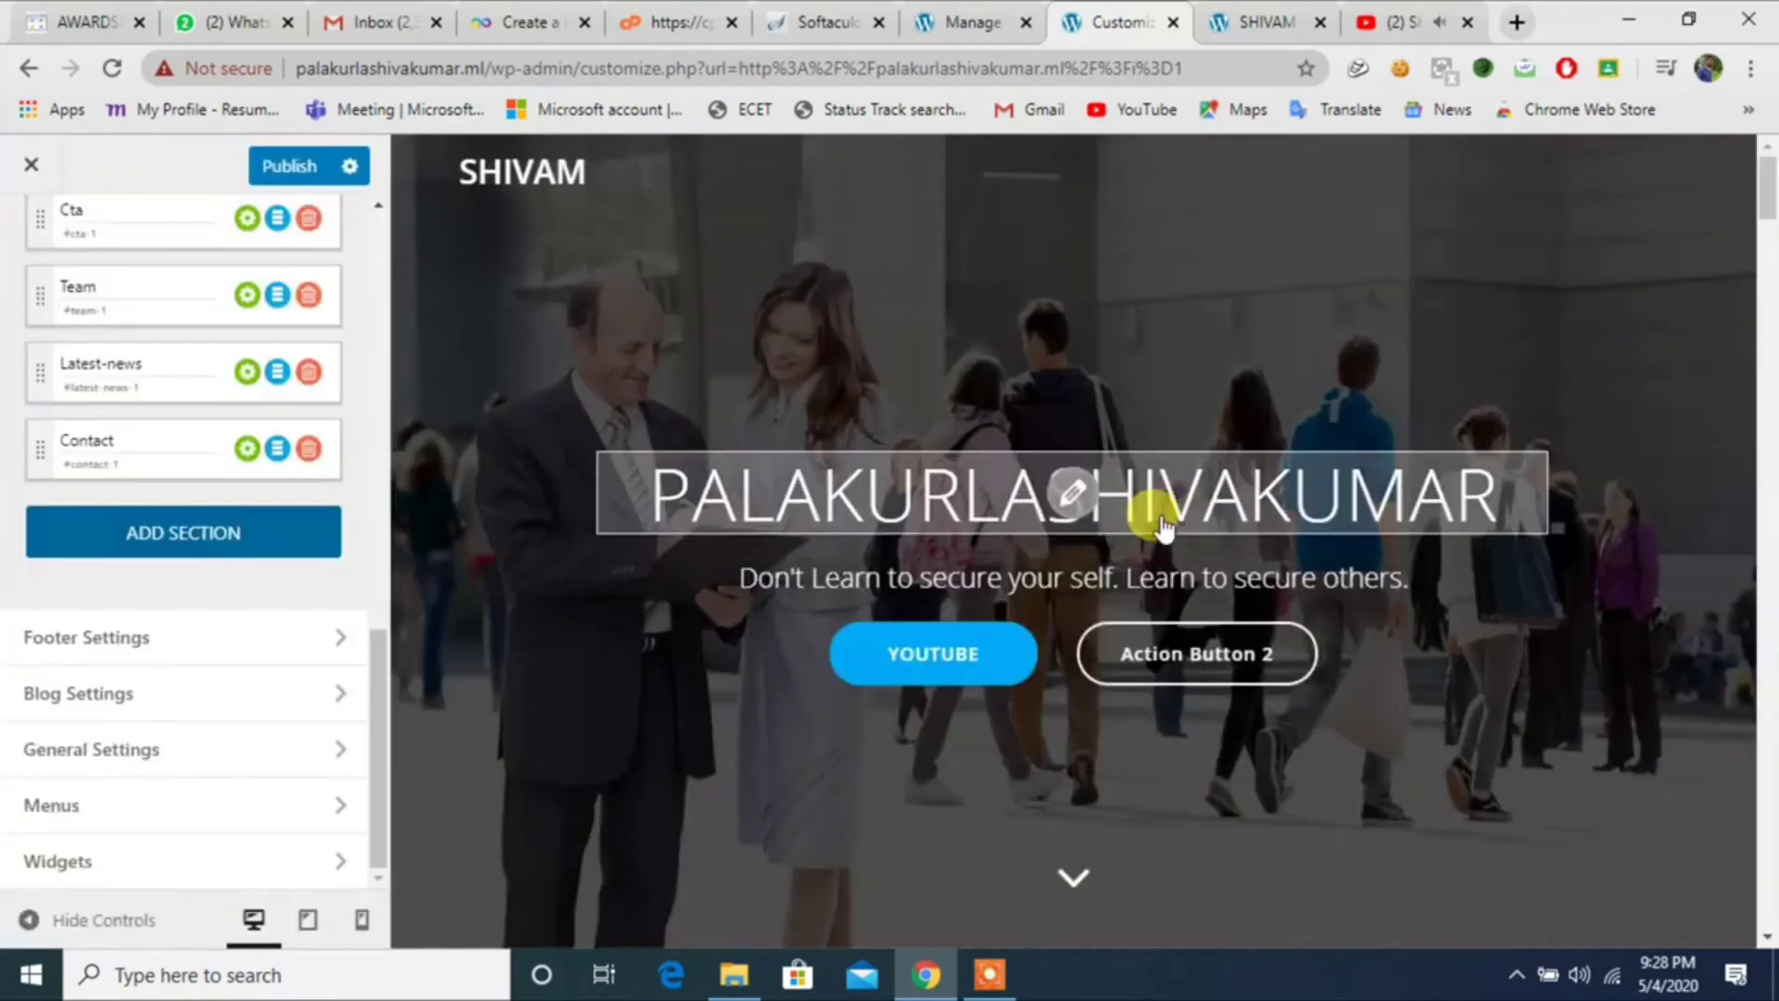
Change Action Button 2's text to BLOG.
{"action": "left_click", "coordinate": [1204, 650]}
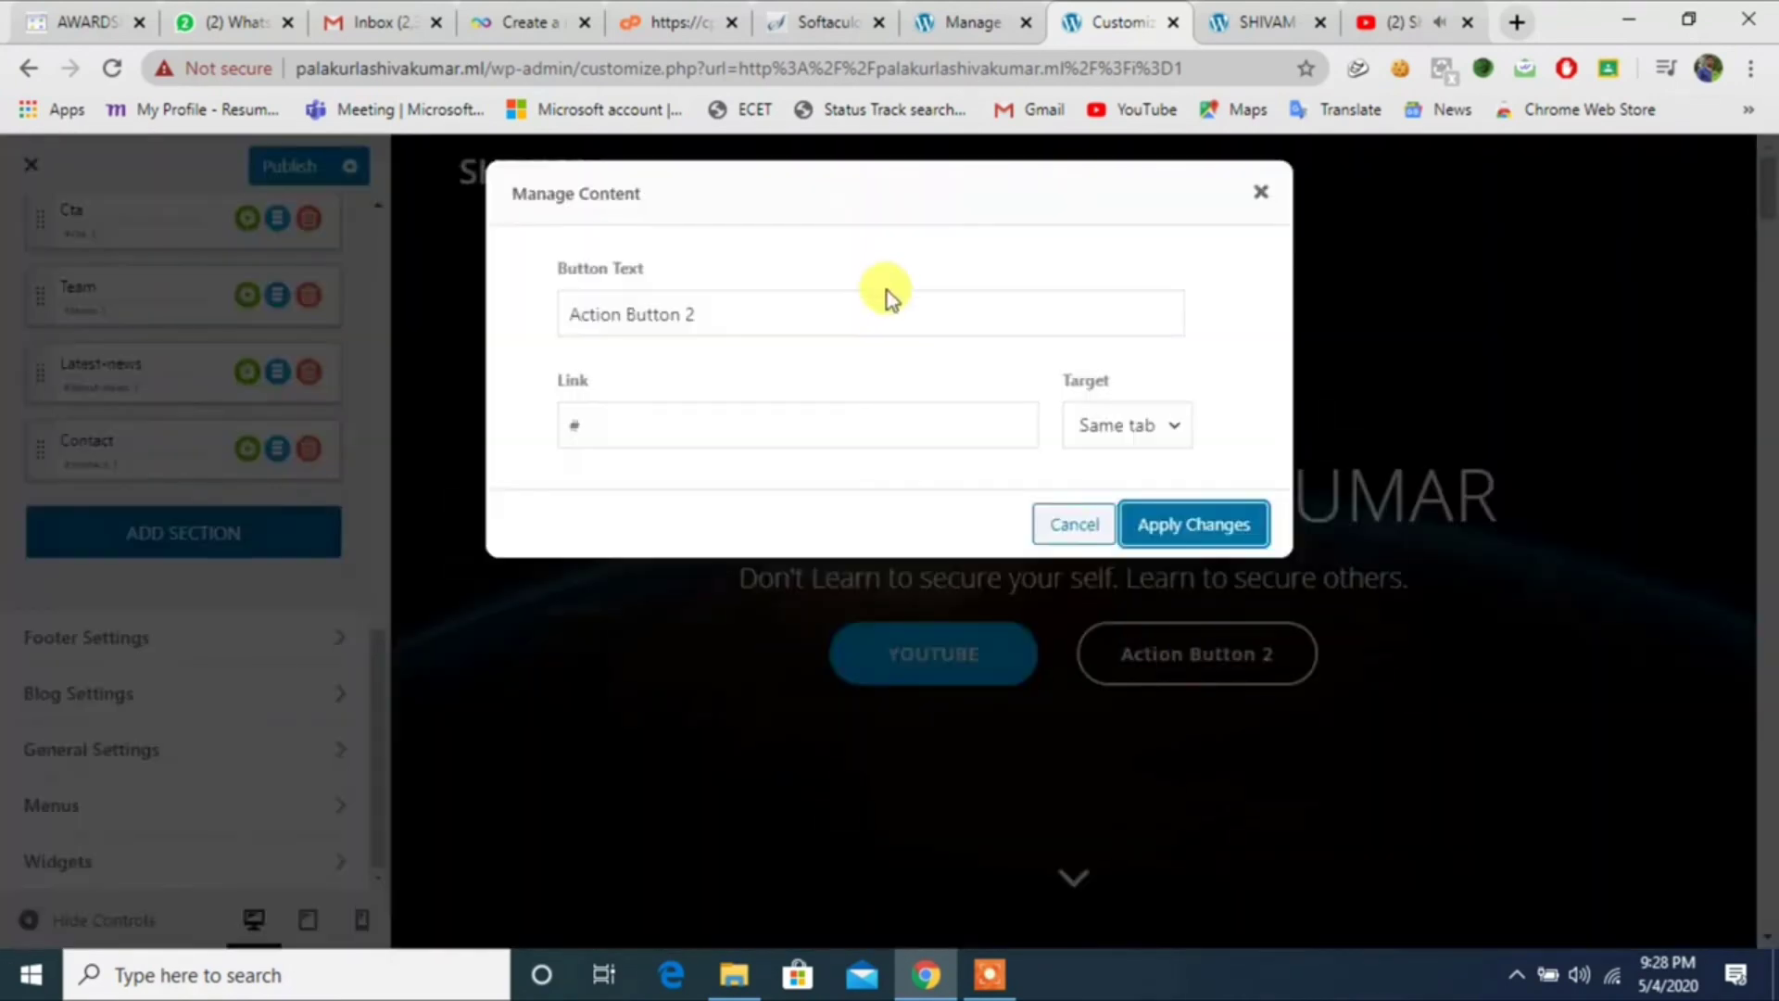
{"action": "triple_click", "coordinate": [861, 310]}
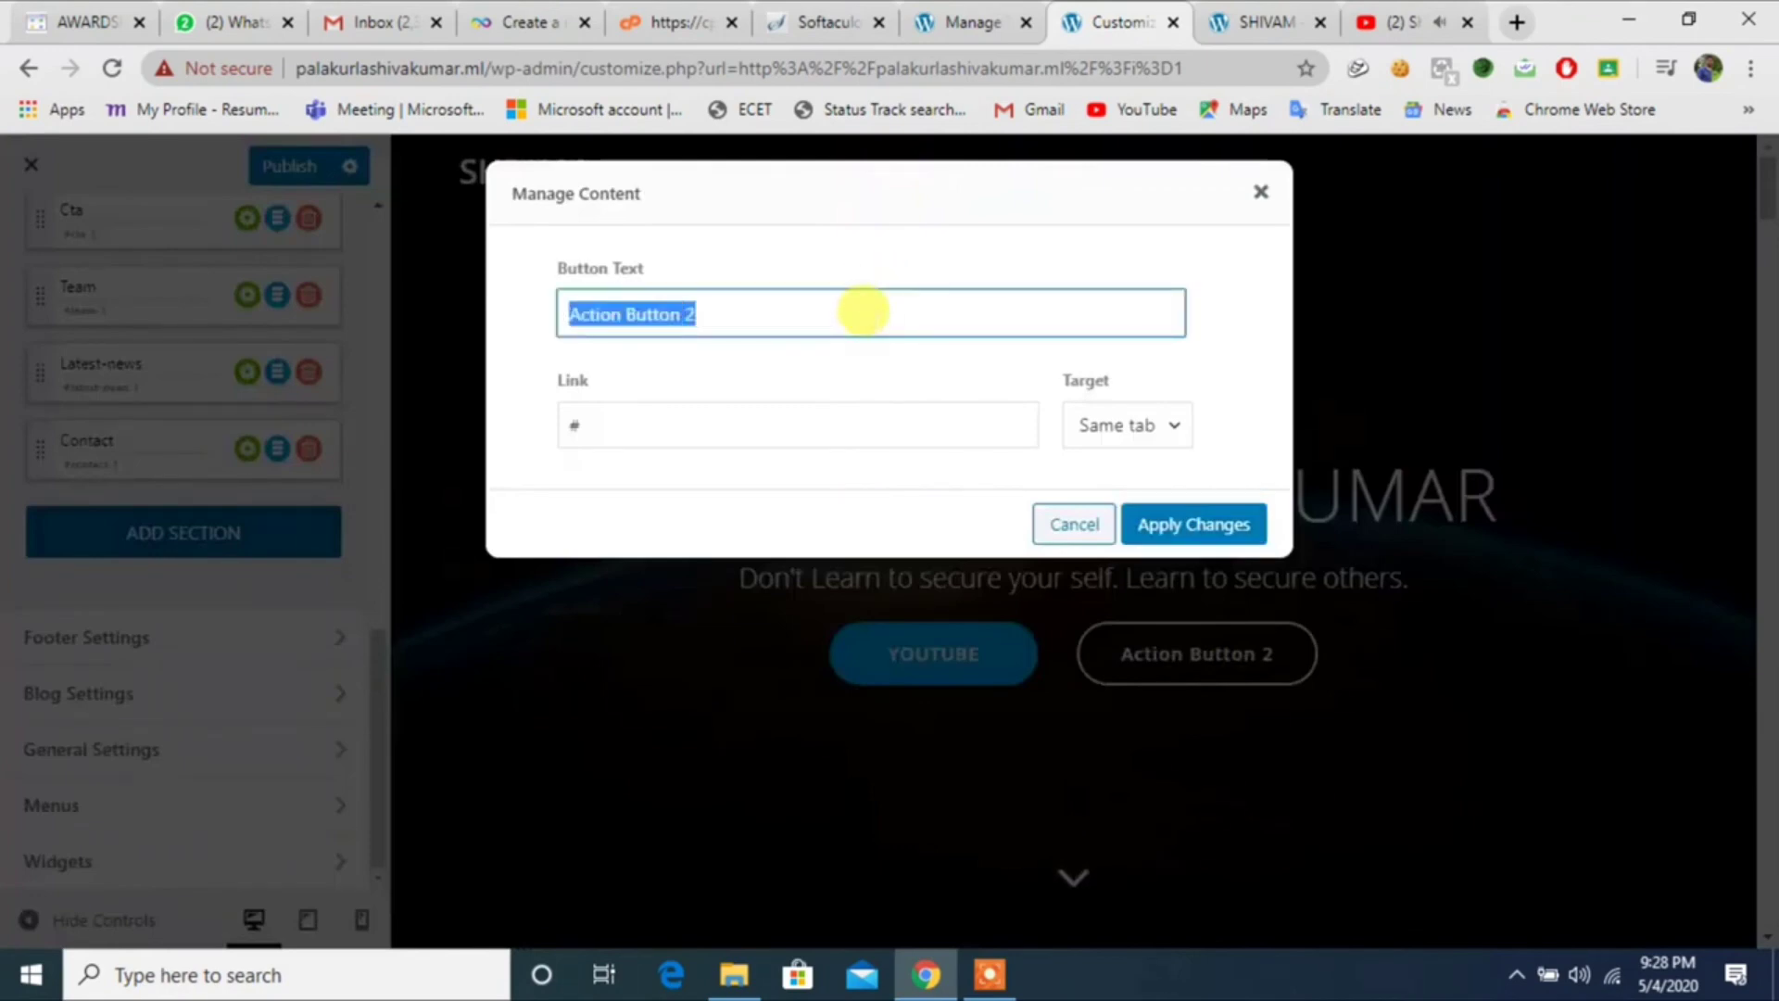
{"action": "type", "text": "BLOG"}
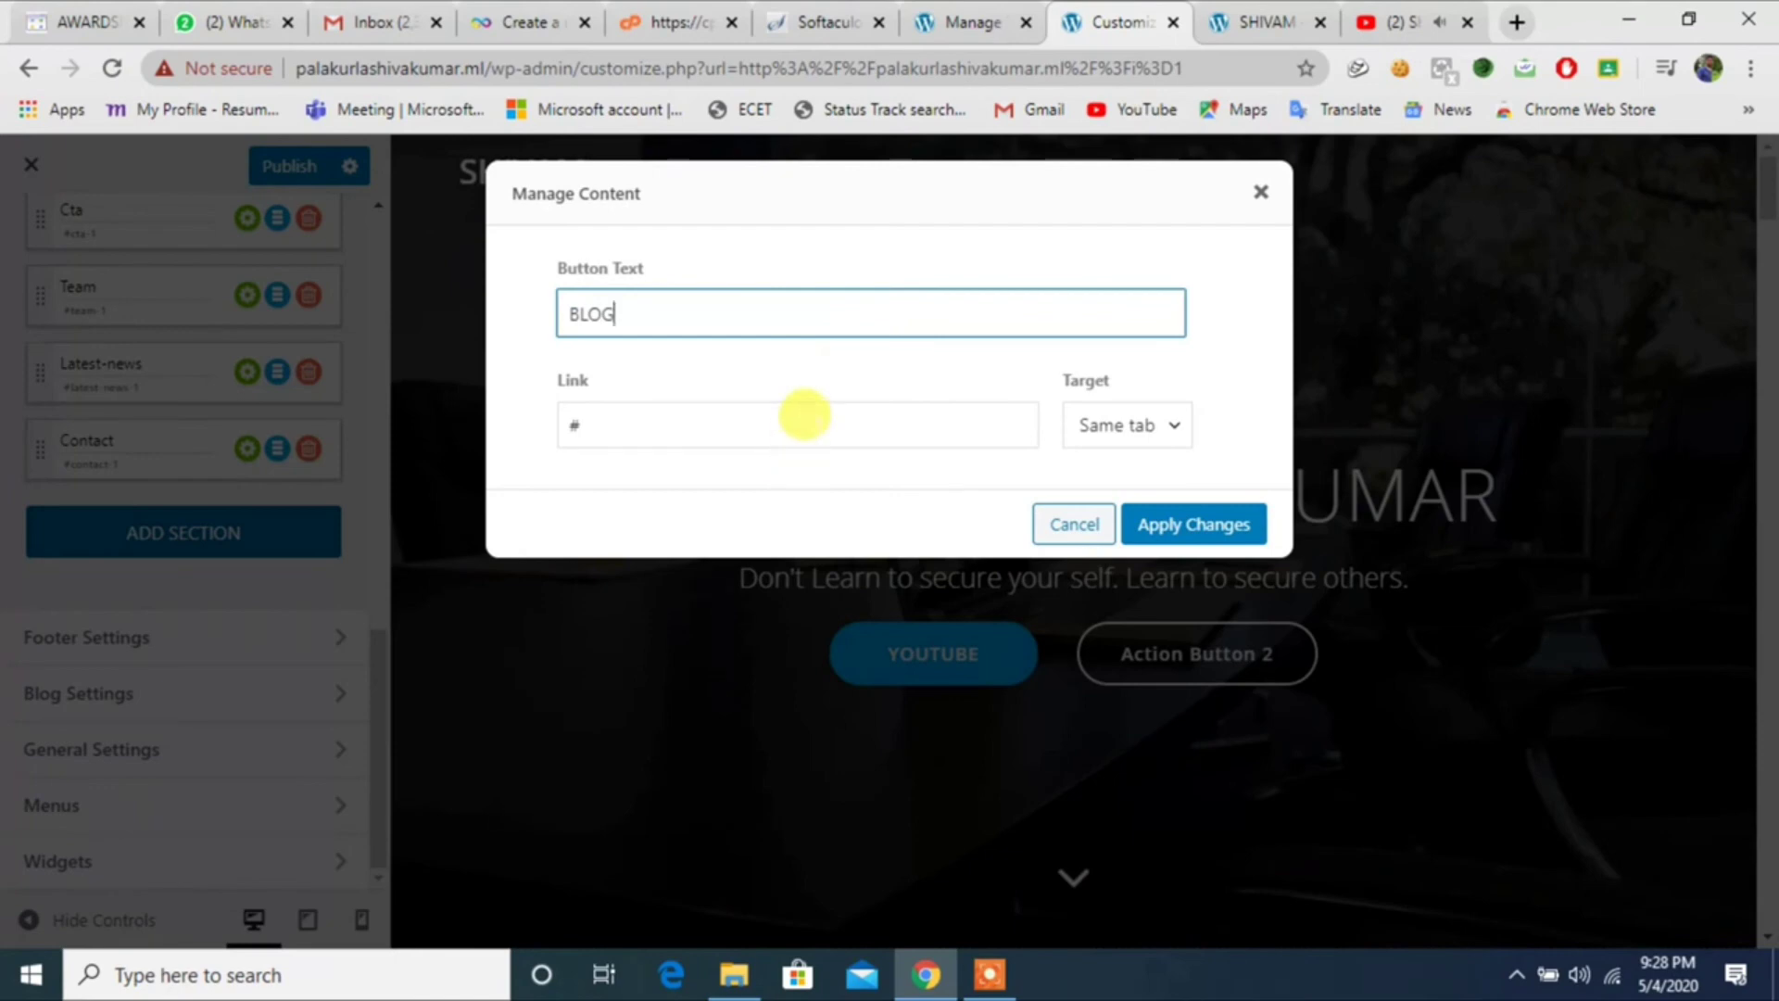
{"action": "key", "text": "Tab"}
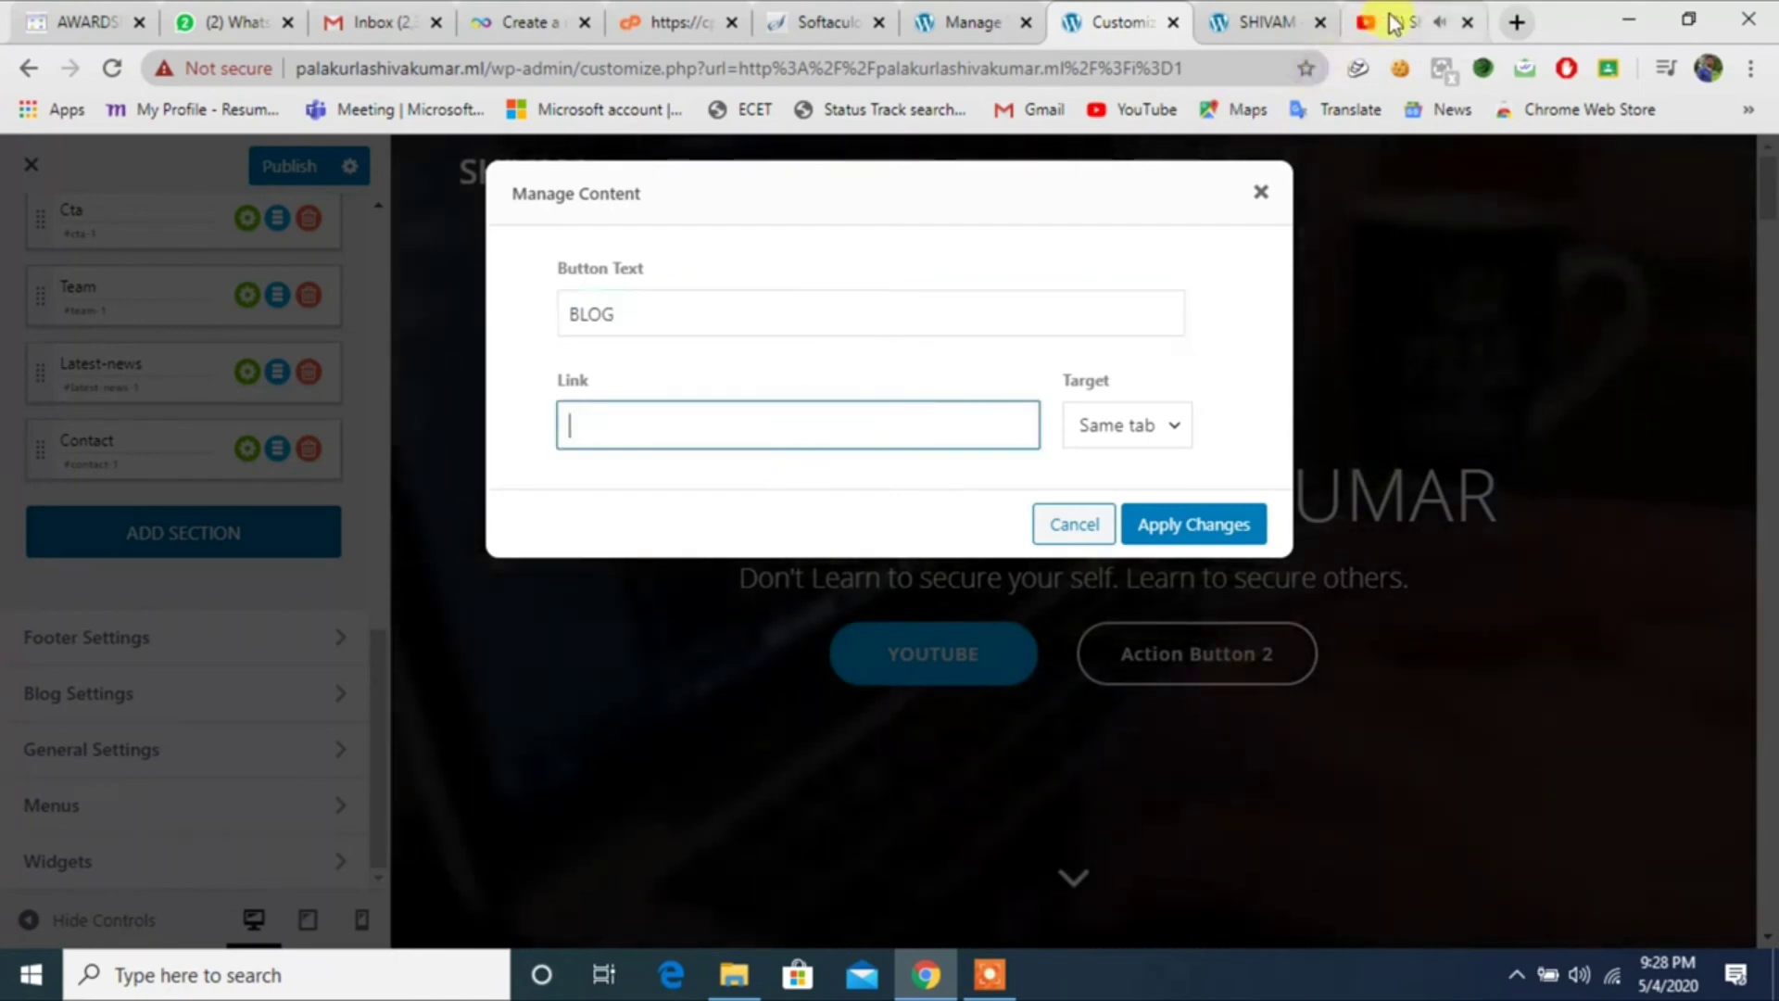
In the YouTube tab, open the owner's blogspot blog from the address-bar suggestions.
{"action": "left_click", "coordinate": [1394, 22]}
{"action": "left_click", "coordinate": [1241, 66]}
{"action": "double_click", "coordinate": [1237, 65]}
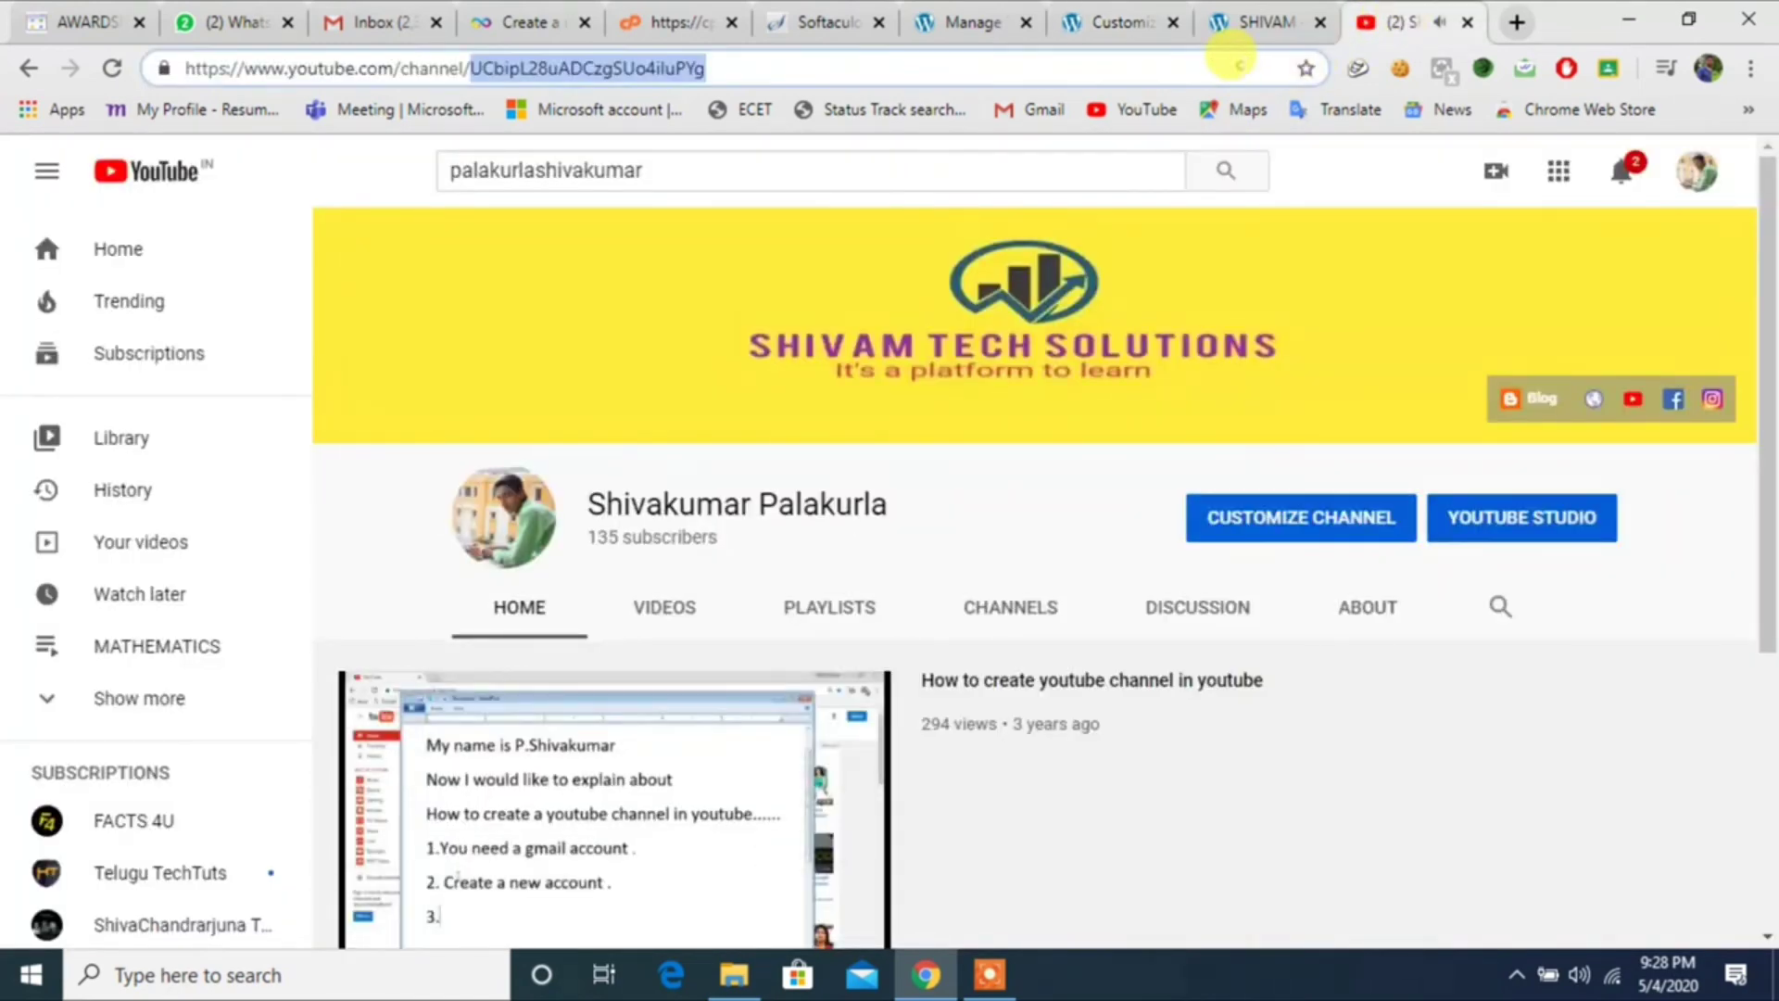
{"action": "type", "text": "PA"}
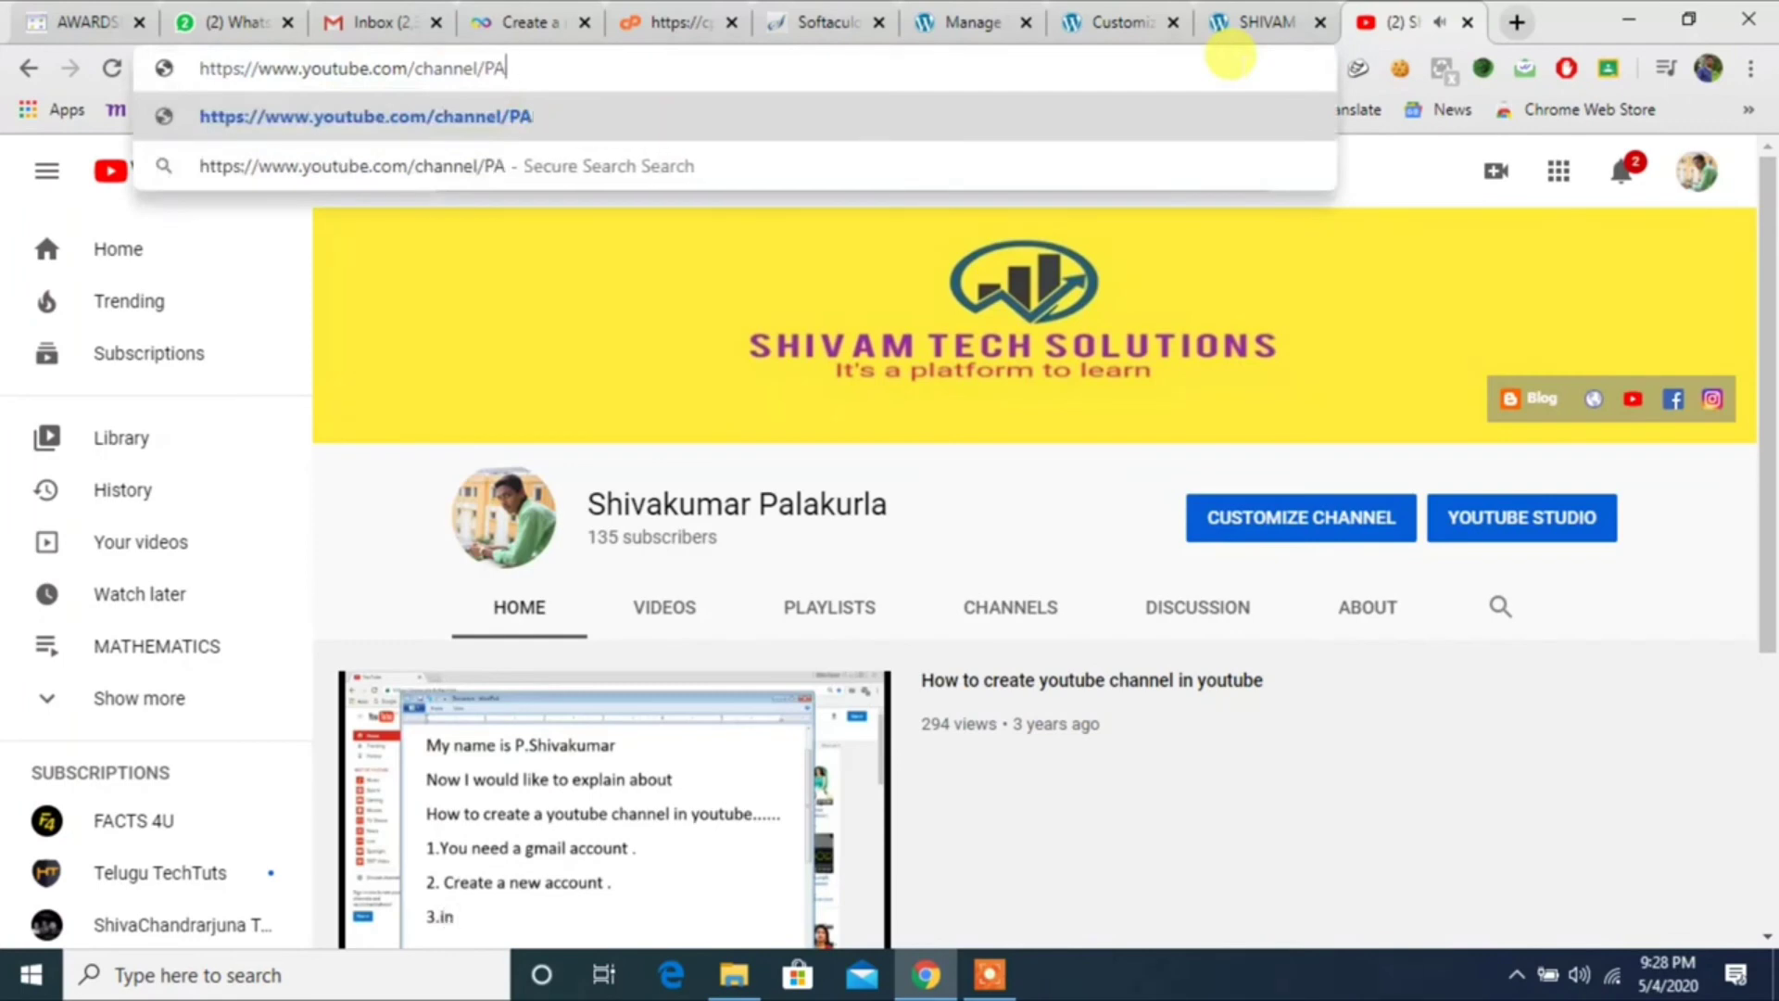
{"action": "key", "text": "BackSpace"}
{"action": "key", "text": "BackSpace"}
{"action": "key", "text": "BackSpace"}
{"action": "key", "text": "BackSpace"}
{"action": "key", "text": "BackSpace"}
{"action": "key", "text": "BackSpace"}
{"action": "key", "text": "BackSpace"}
{"action": "key", "text": "BackSpace"}
{"action": "key", "text": "BackSpace"}
{"action": "key", "text": "BackSpace"}
{"action": "key", "text": "BackSpace"}
{"action": "key", "text": "BackSpace"}
{"action": "key", "text": "BackSpace"}
{"action": "key", "text": "BackSpace"}
{"action": "key", "text": "BackSpace"}
{"action": "key", "text": "BackSpace"}
{"action": "key", "text": "BackSpace"}
{"action": "key", "text": "BackSpace"}
{"action": "key", "text": "BackSpace"}
{"action": "key", "text": "BackSpace"}
{"action": "type", "text": "PALA"}
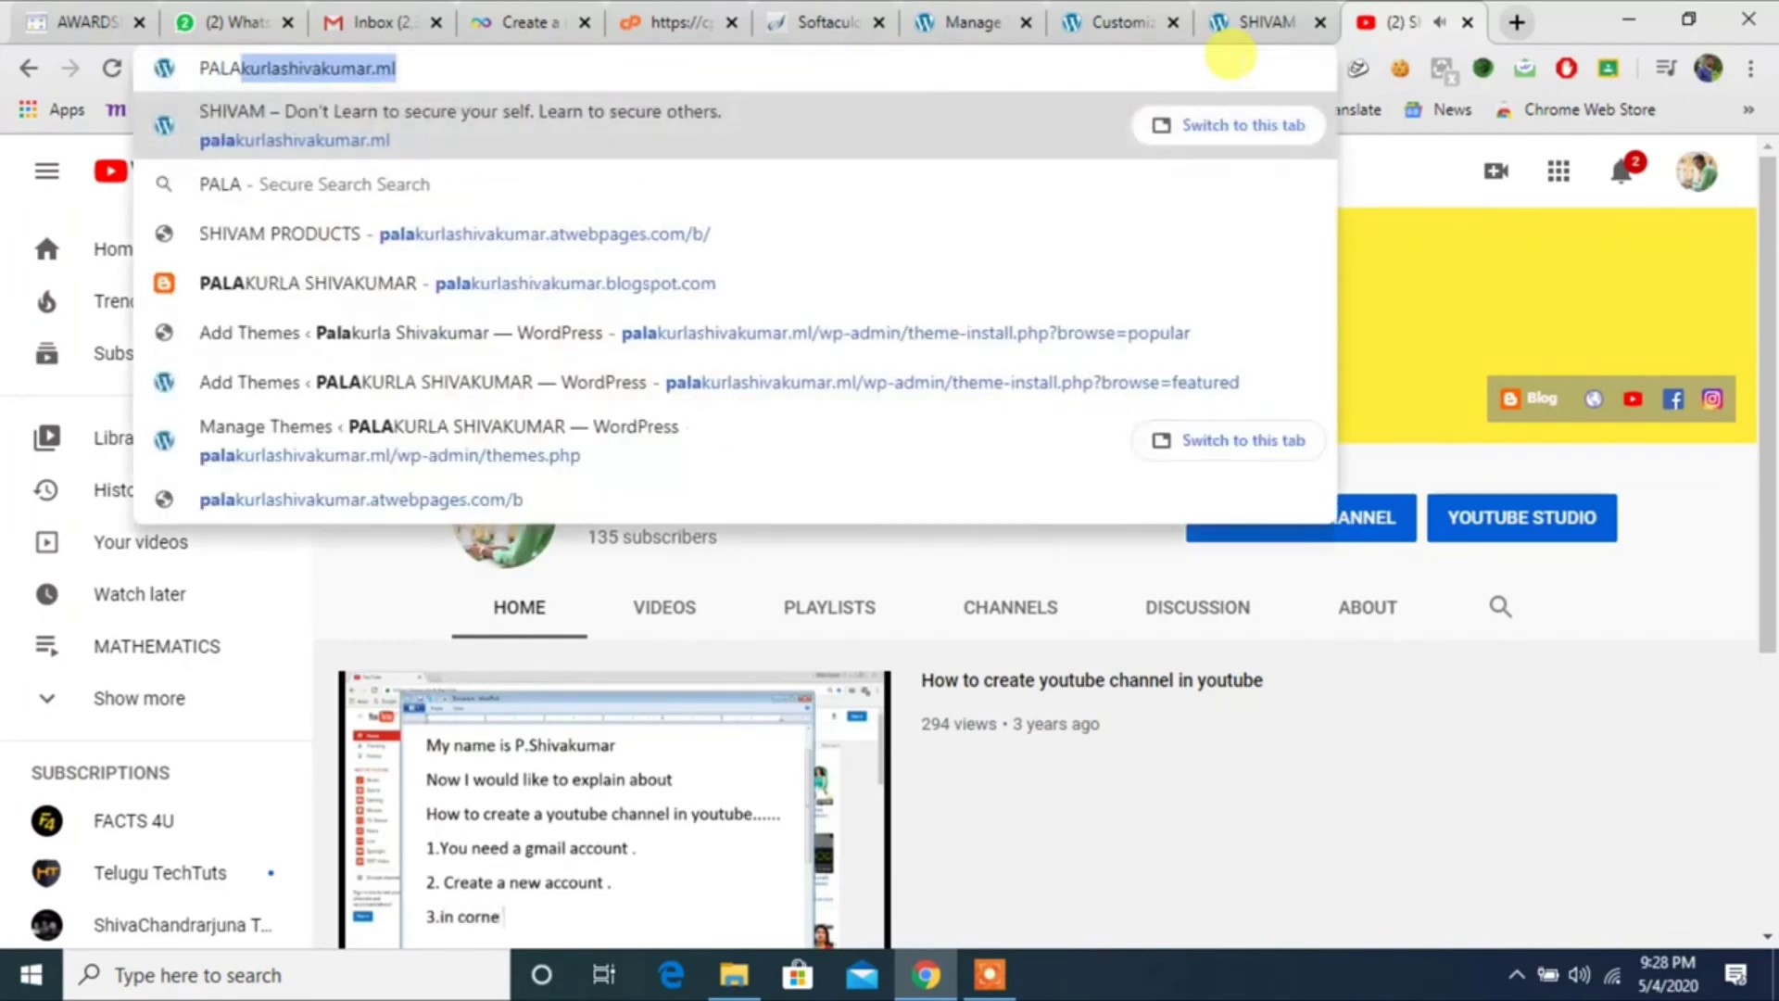
{"action": "key", "text": "Down"}
{"action": "key", "text": "Down"}
{"action": "key", "text": "Down"}
{"action": "key", "text": "Down"}
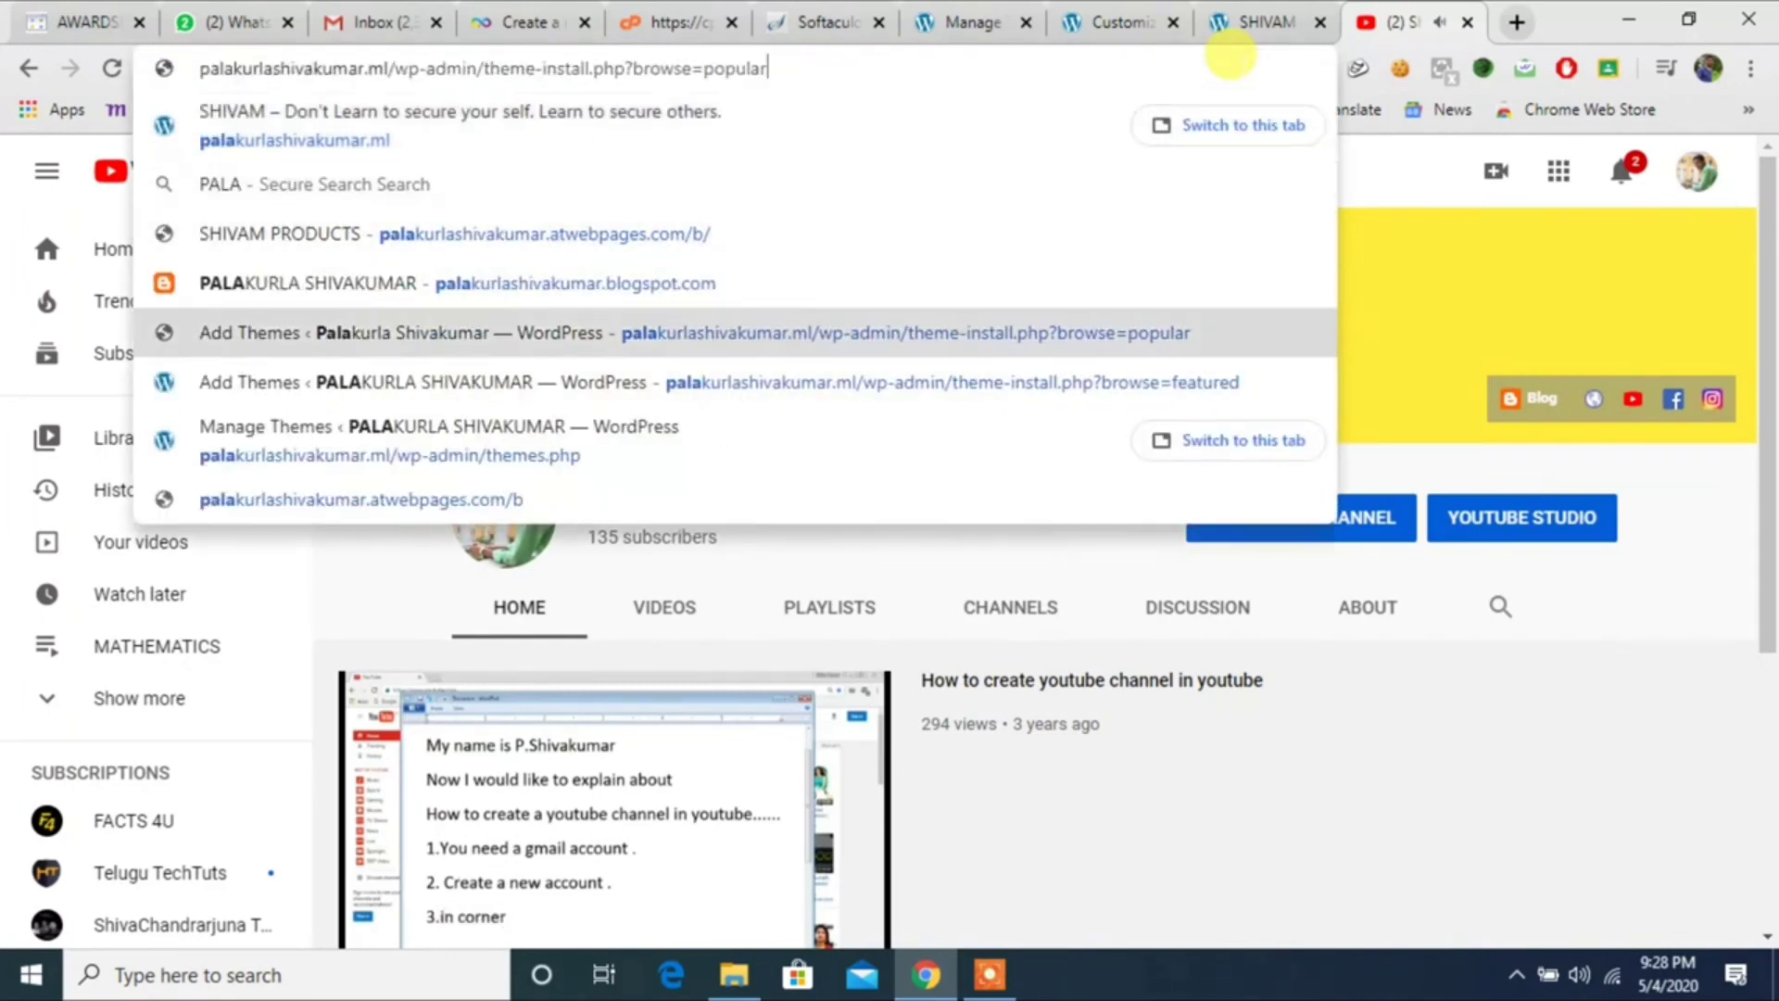
{"action": "key", "text": "Up"}
{"action": "key", "text": "Return"}
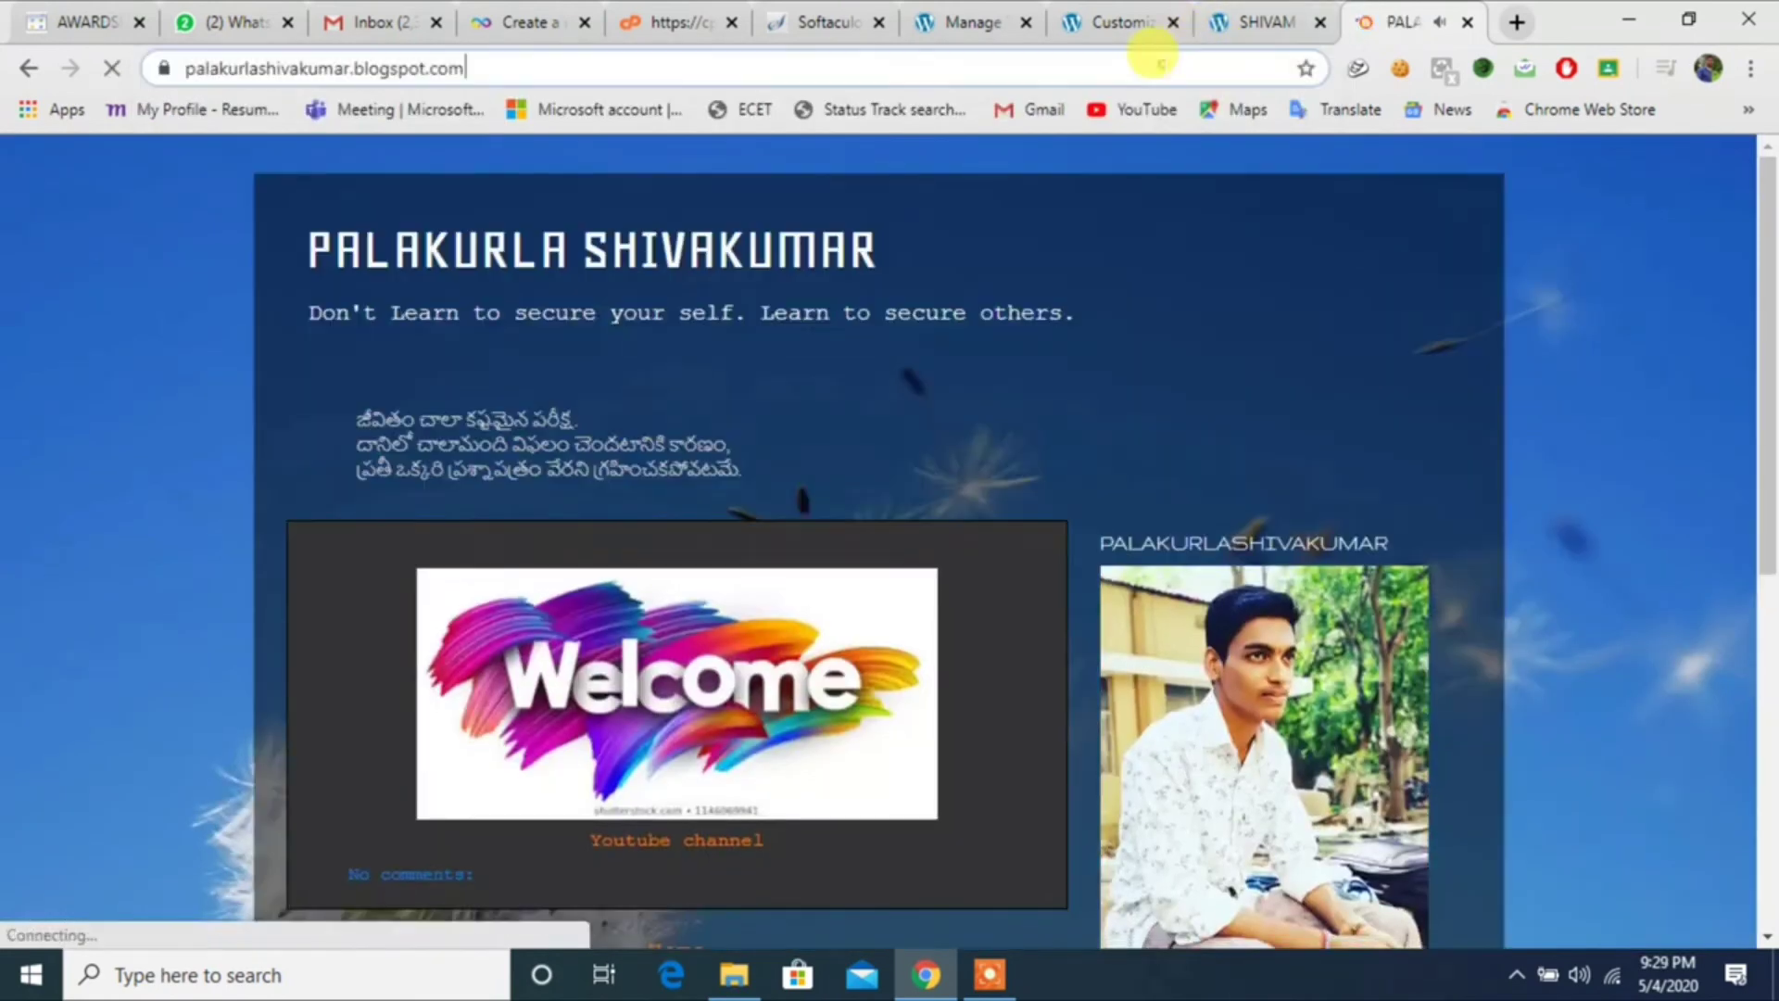
Copy the blog's web address and return to the Customizer.
{"action": "left_click", "coordinate": [1152, 58]}
{"action": "key", "text": "ctrl+c"}
{"action": "left_click", "coordinate": [1122, 20]}
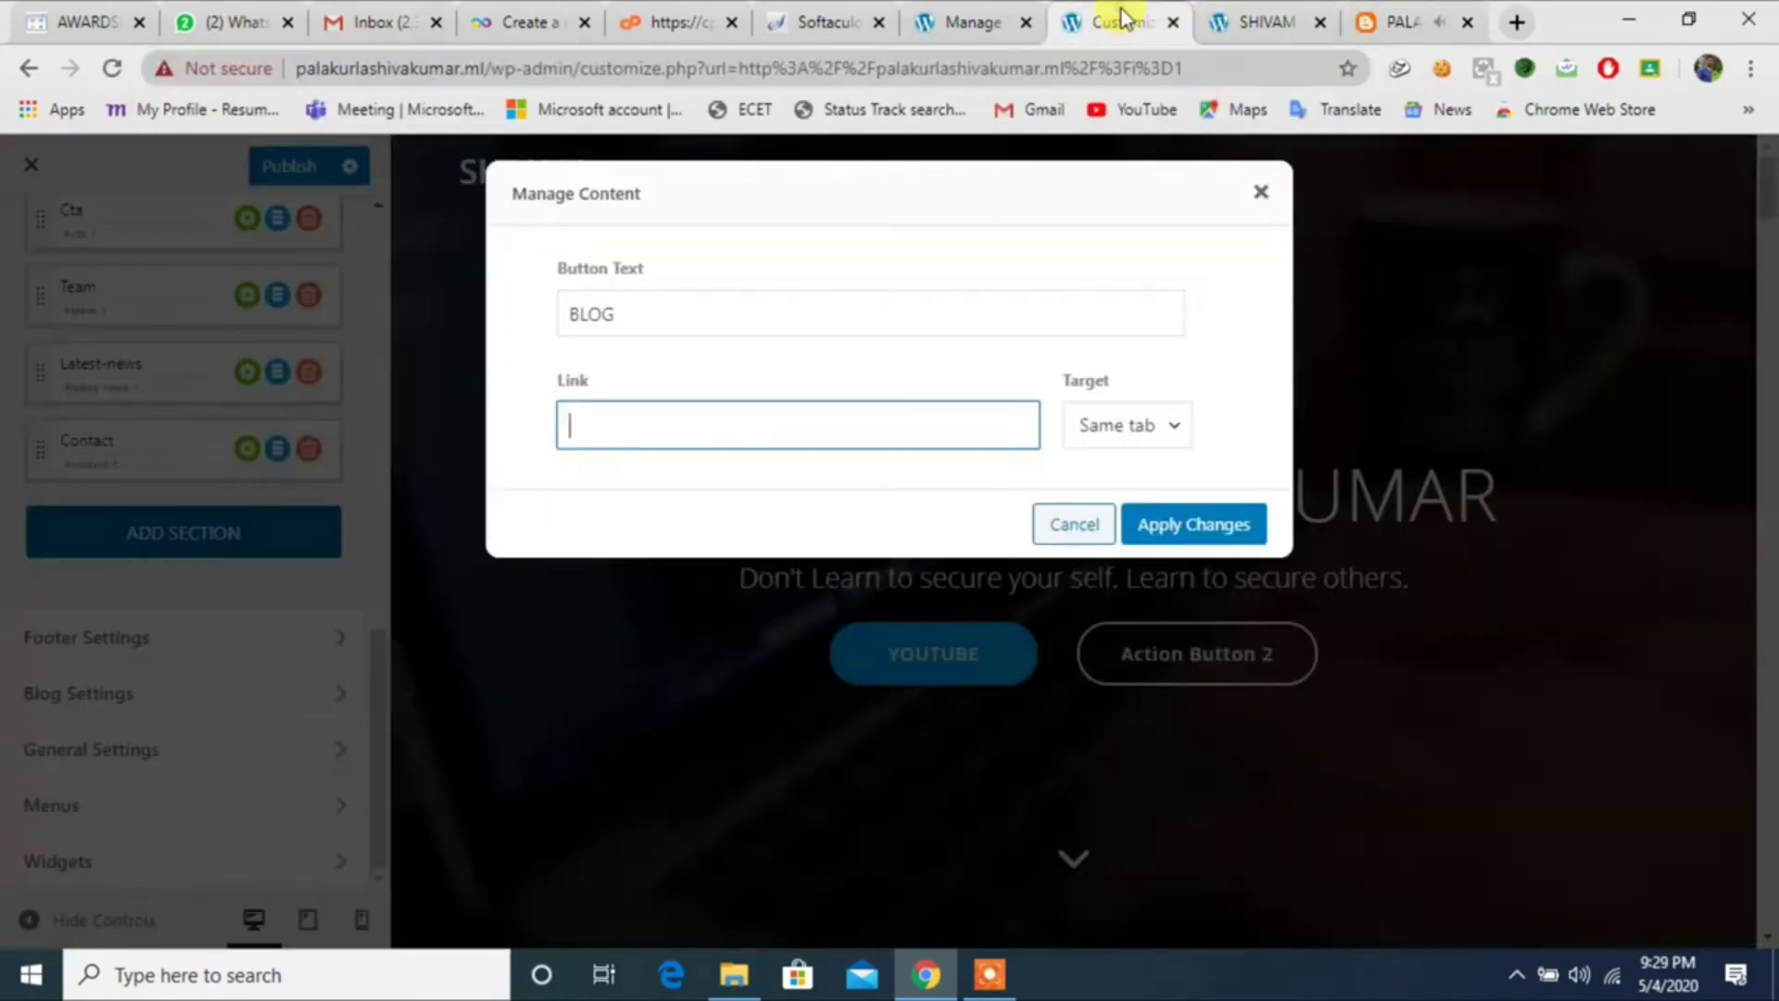
Link the BLOG button to the copied blog address, opening in a new tab, and apply.
{"action": "key", "text": "ctrl+v"}
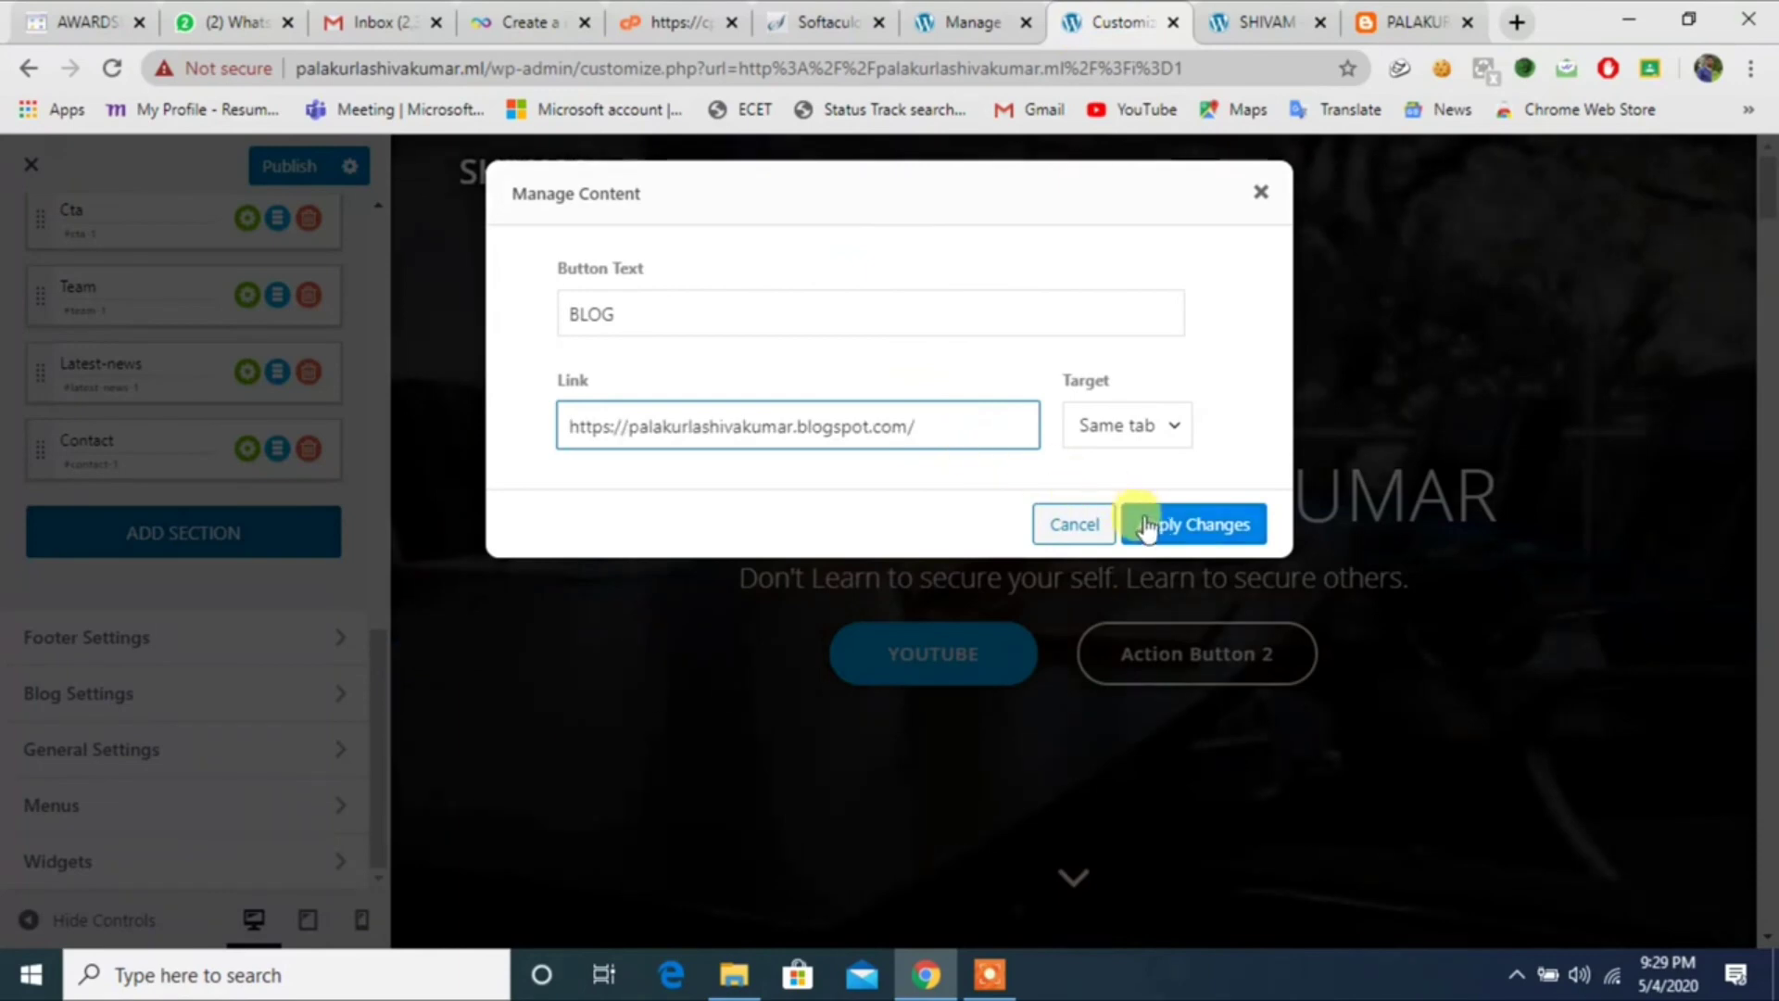
{"action": "left_click", "coordinate": [1142, 427]}
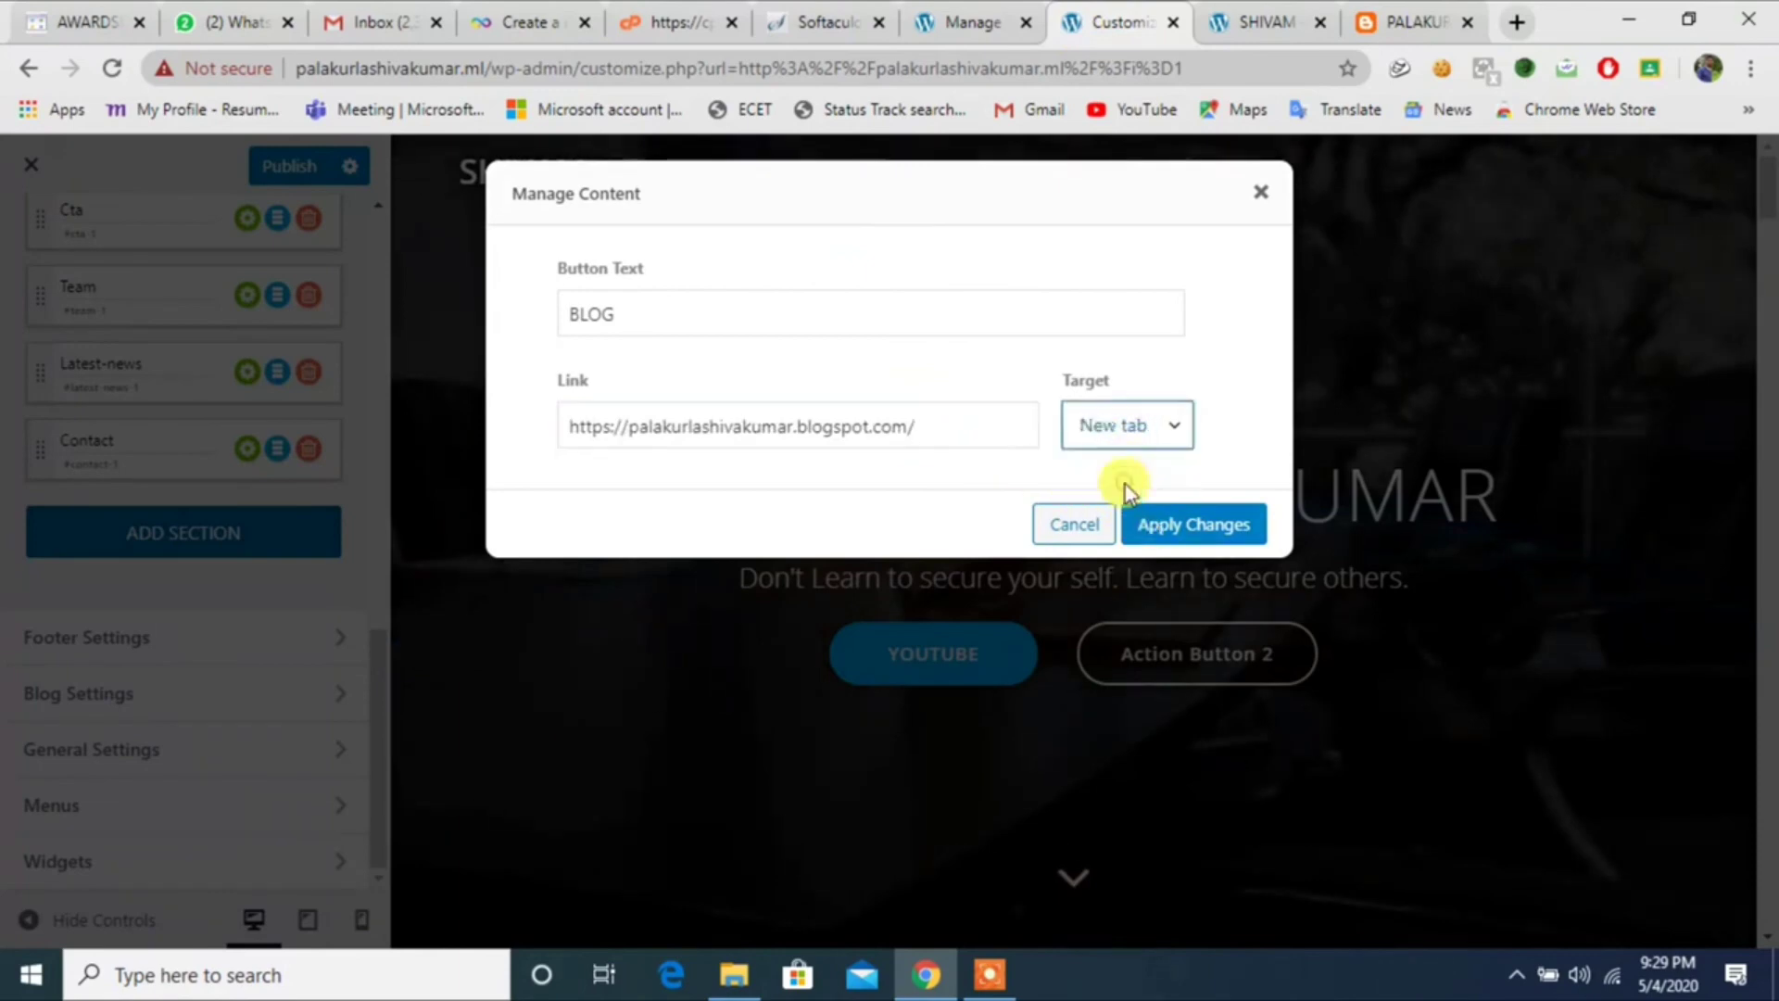
{"action": "left_click", "coordinate": [1176, 536]}
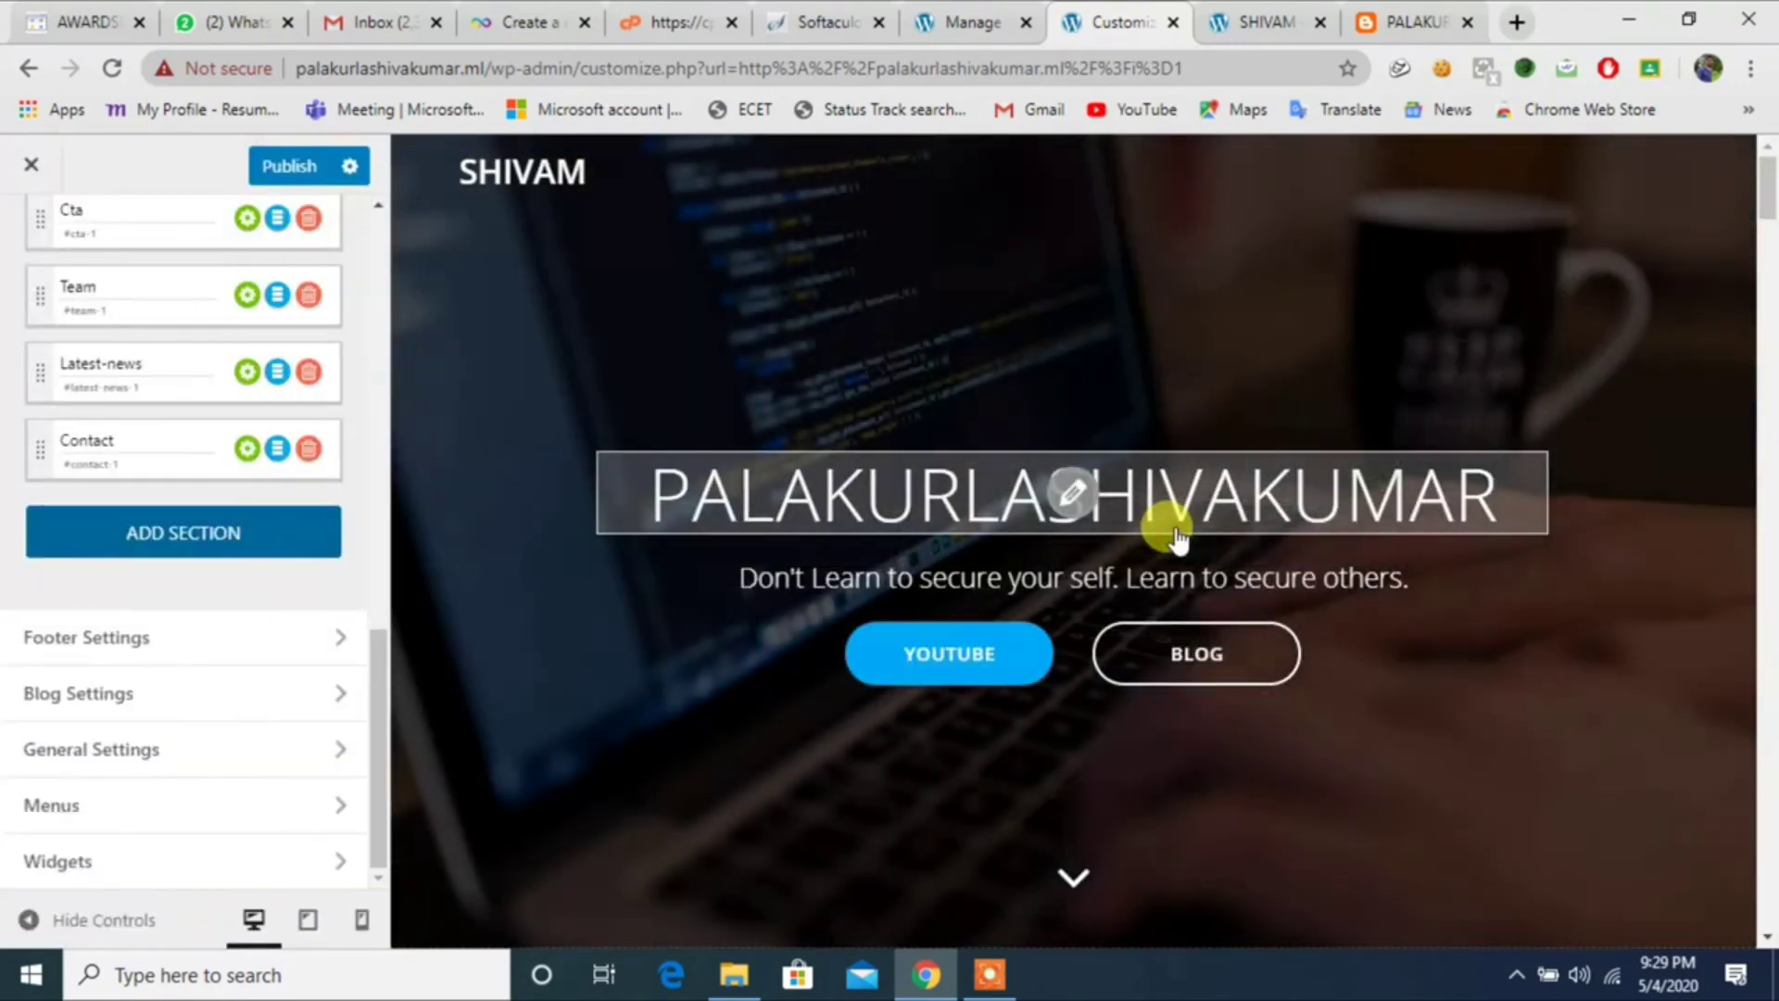
{"action": "scroll", "coordinate": [1760, 410], "scroll_direction": "down", "scroll_amount": 5}
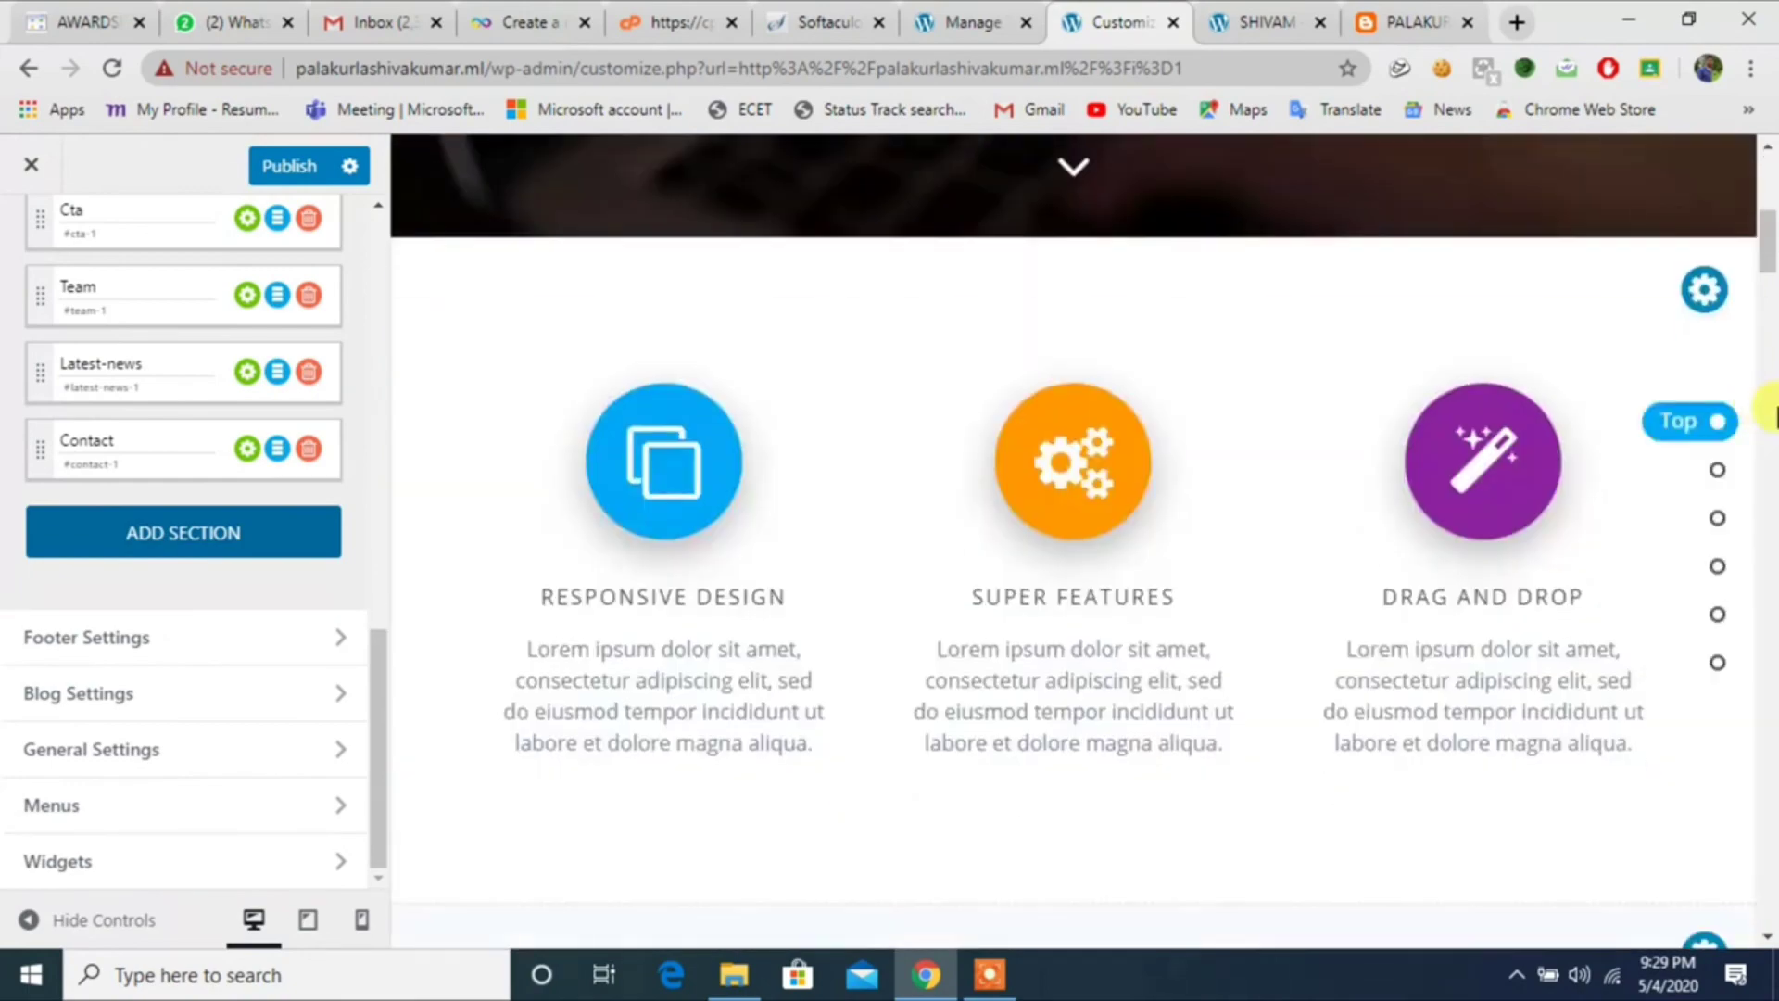
{"action": "scroll", "coordinate": [1772, 414], "scroll_direction": "down", "scroll_amount": 5}
{"action": "scroll", "coordinate": [1772, 176], "scroll_direction": "up", "scroll_amount": 10}
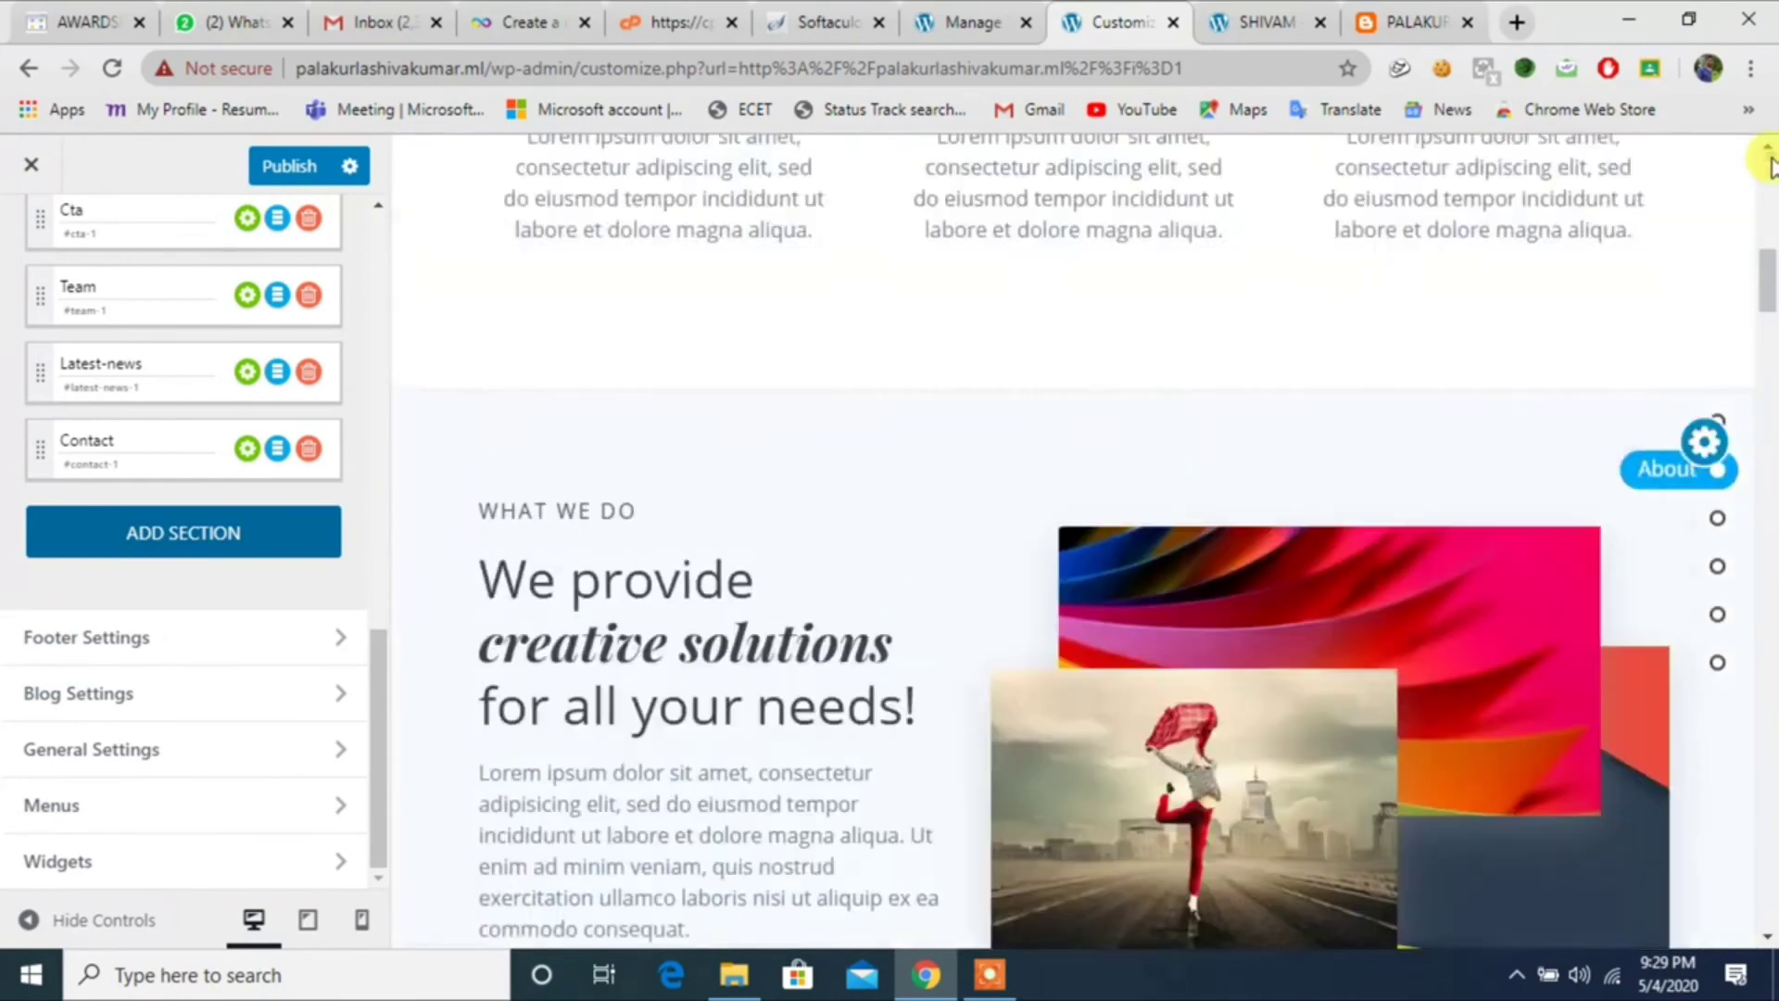
Publish the Customizer changes and reload the live site.
{"action": "left_click", "coordinate": [299, 168]}
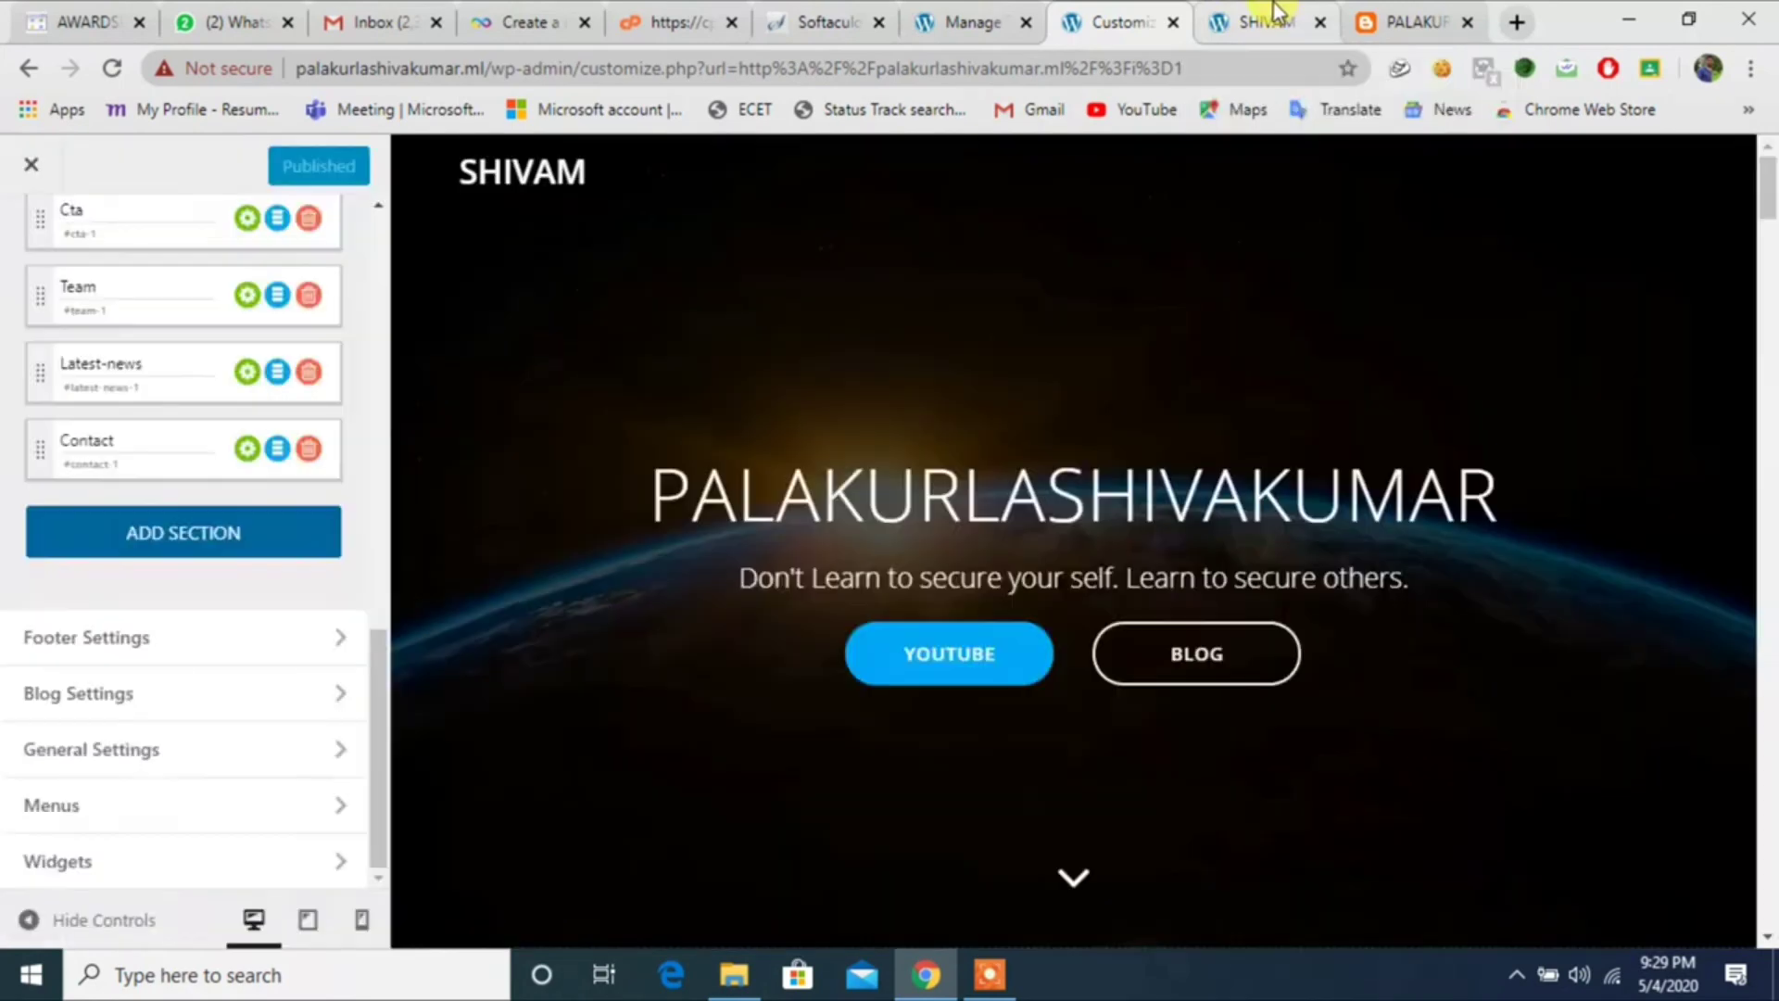
{"action": "left_click", "coordinate": [1277, 13]}
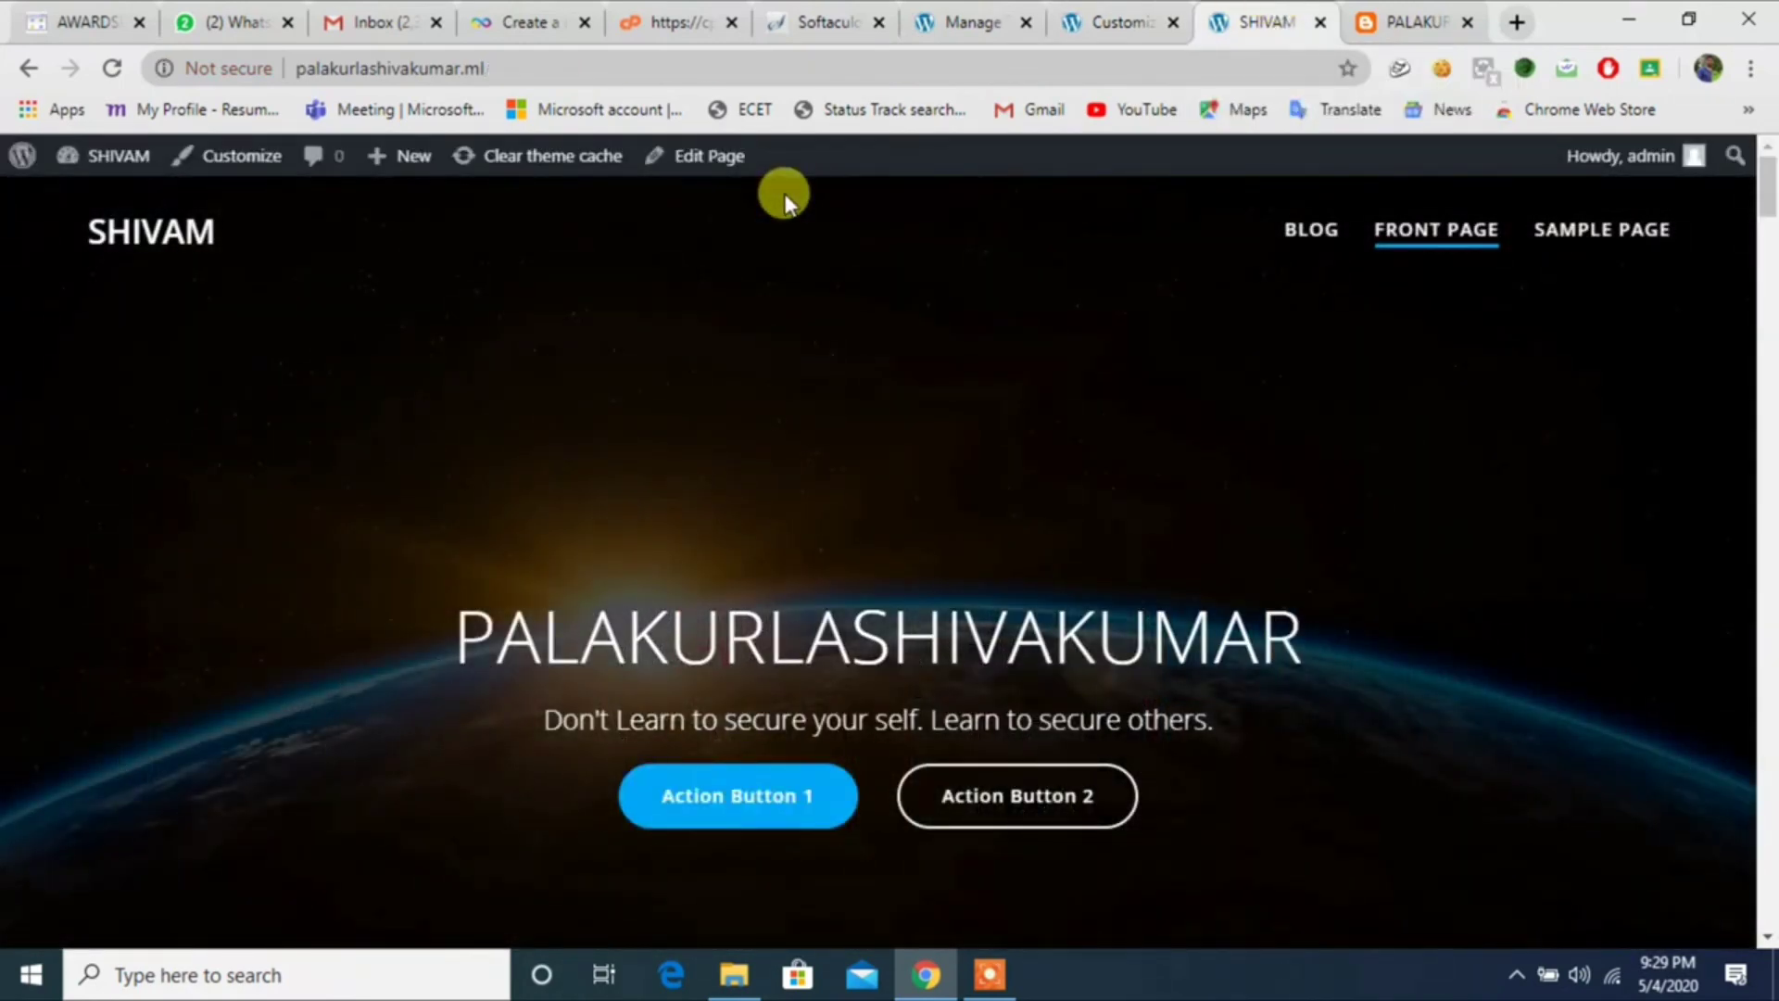
{"action": "left_click", "coordinate": [113, 74]}
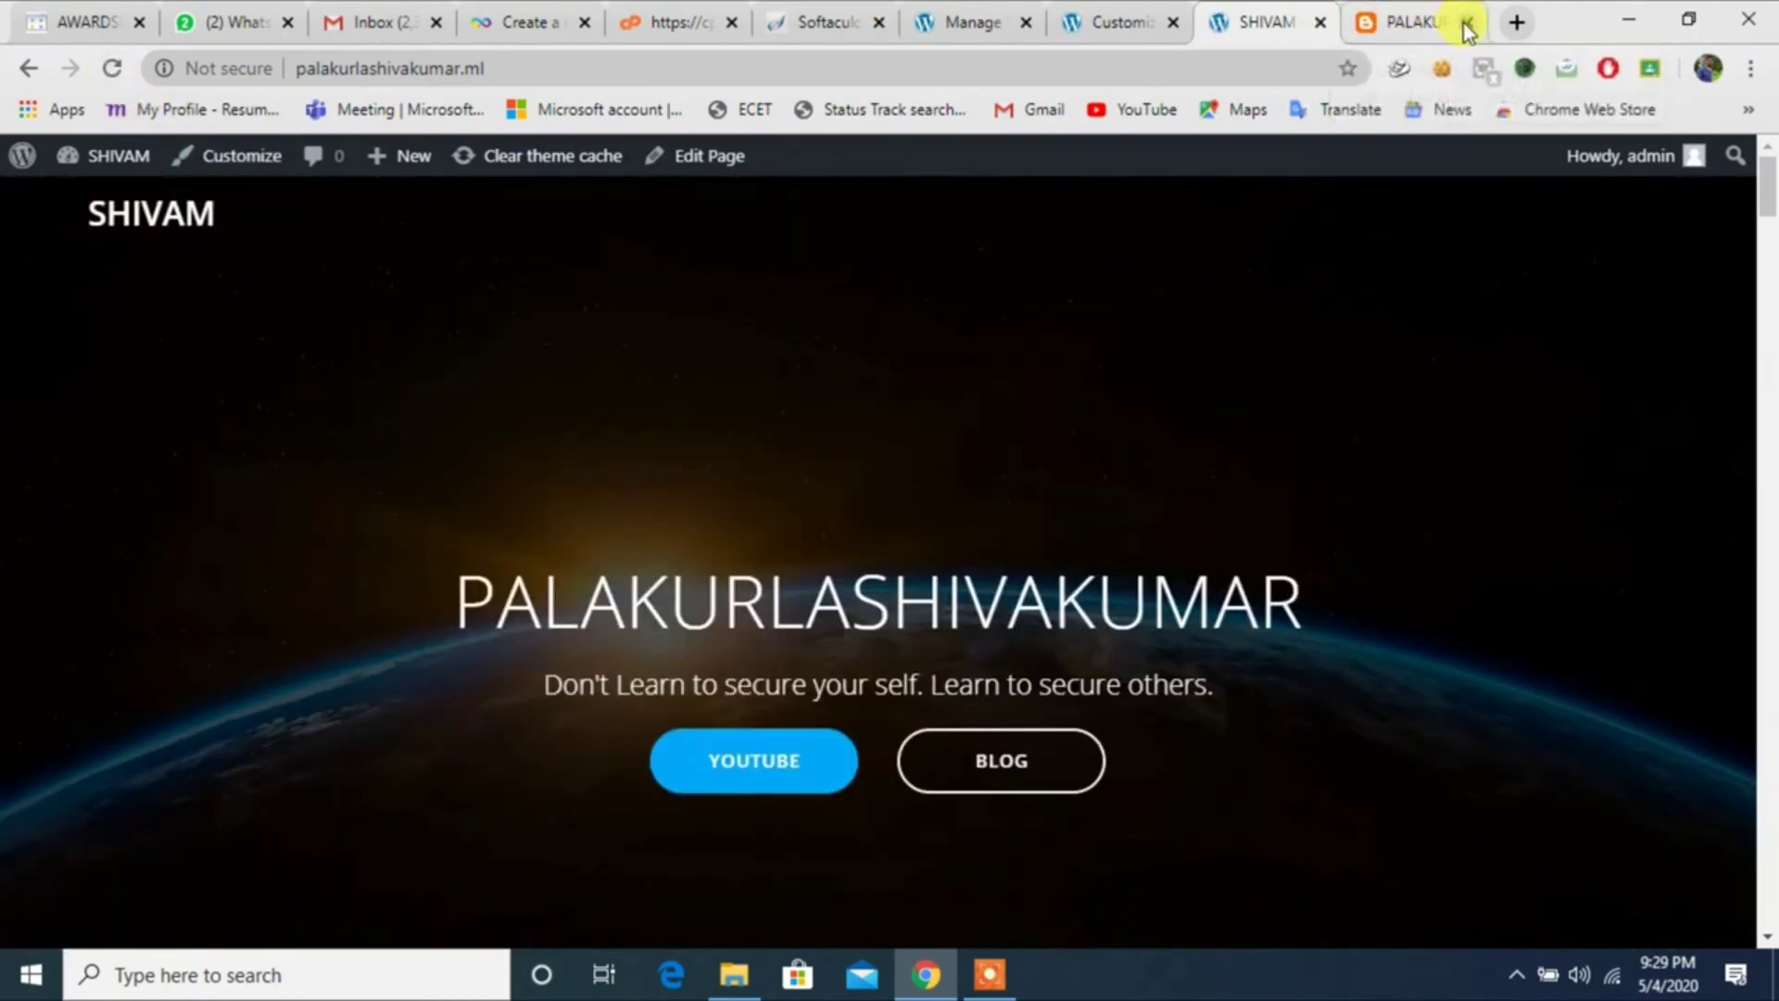
{"action": "left_click", "coordinate": [1467, 22]}
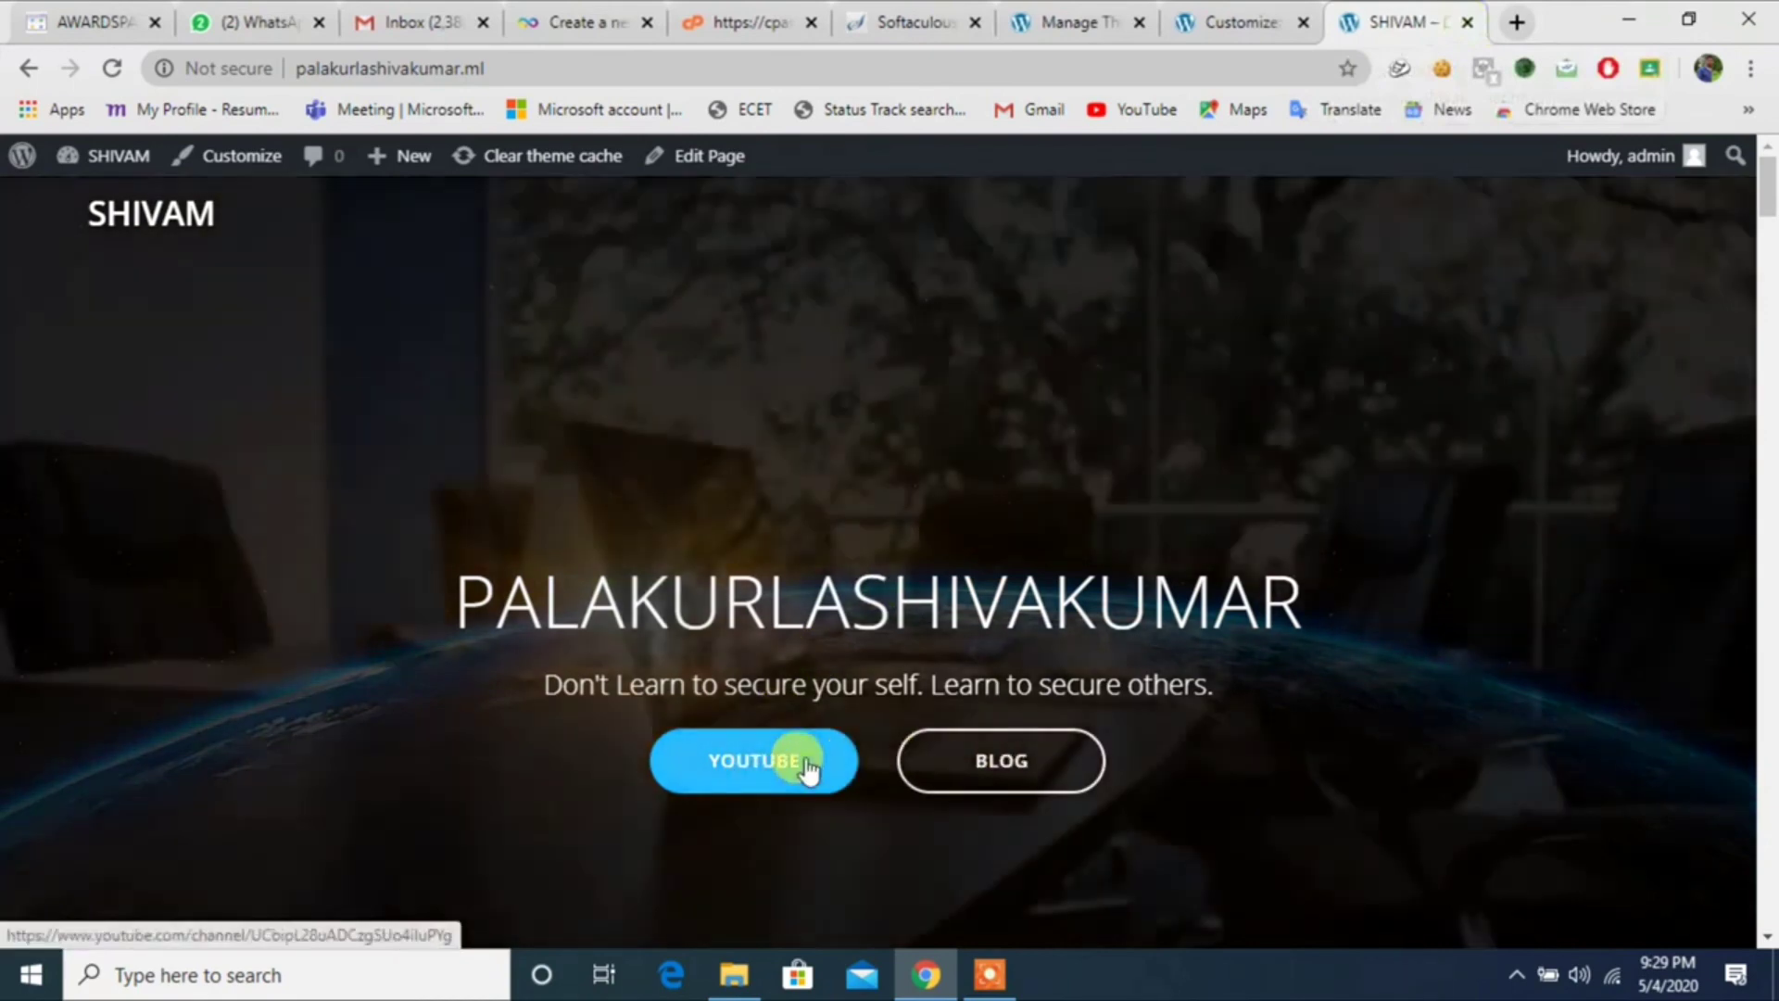
Test that YOUTUBE and BLOG open the channel and blog in new tabs.
{"action": "left_click", "coordinate": [806, 767]}
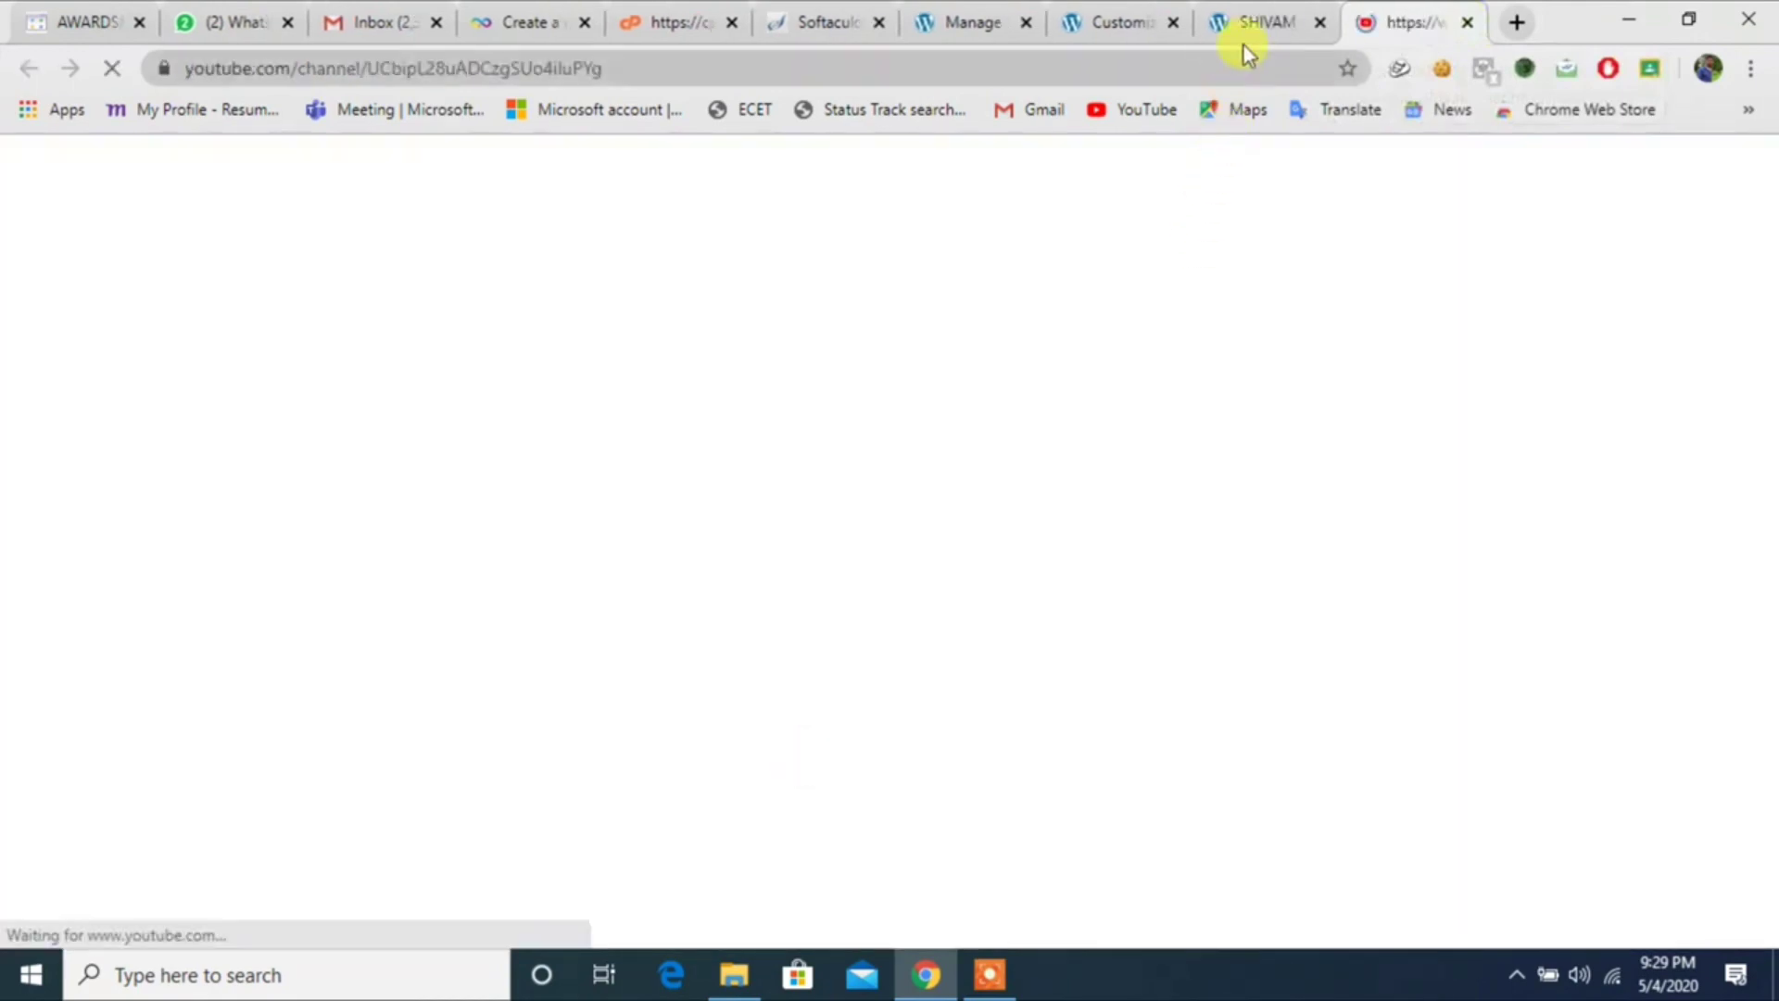
{"action": "left_click", "coordinate": [1290, 15]}
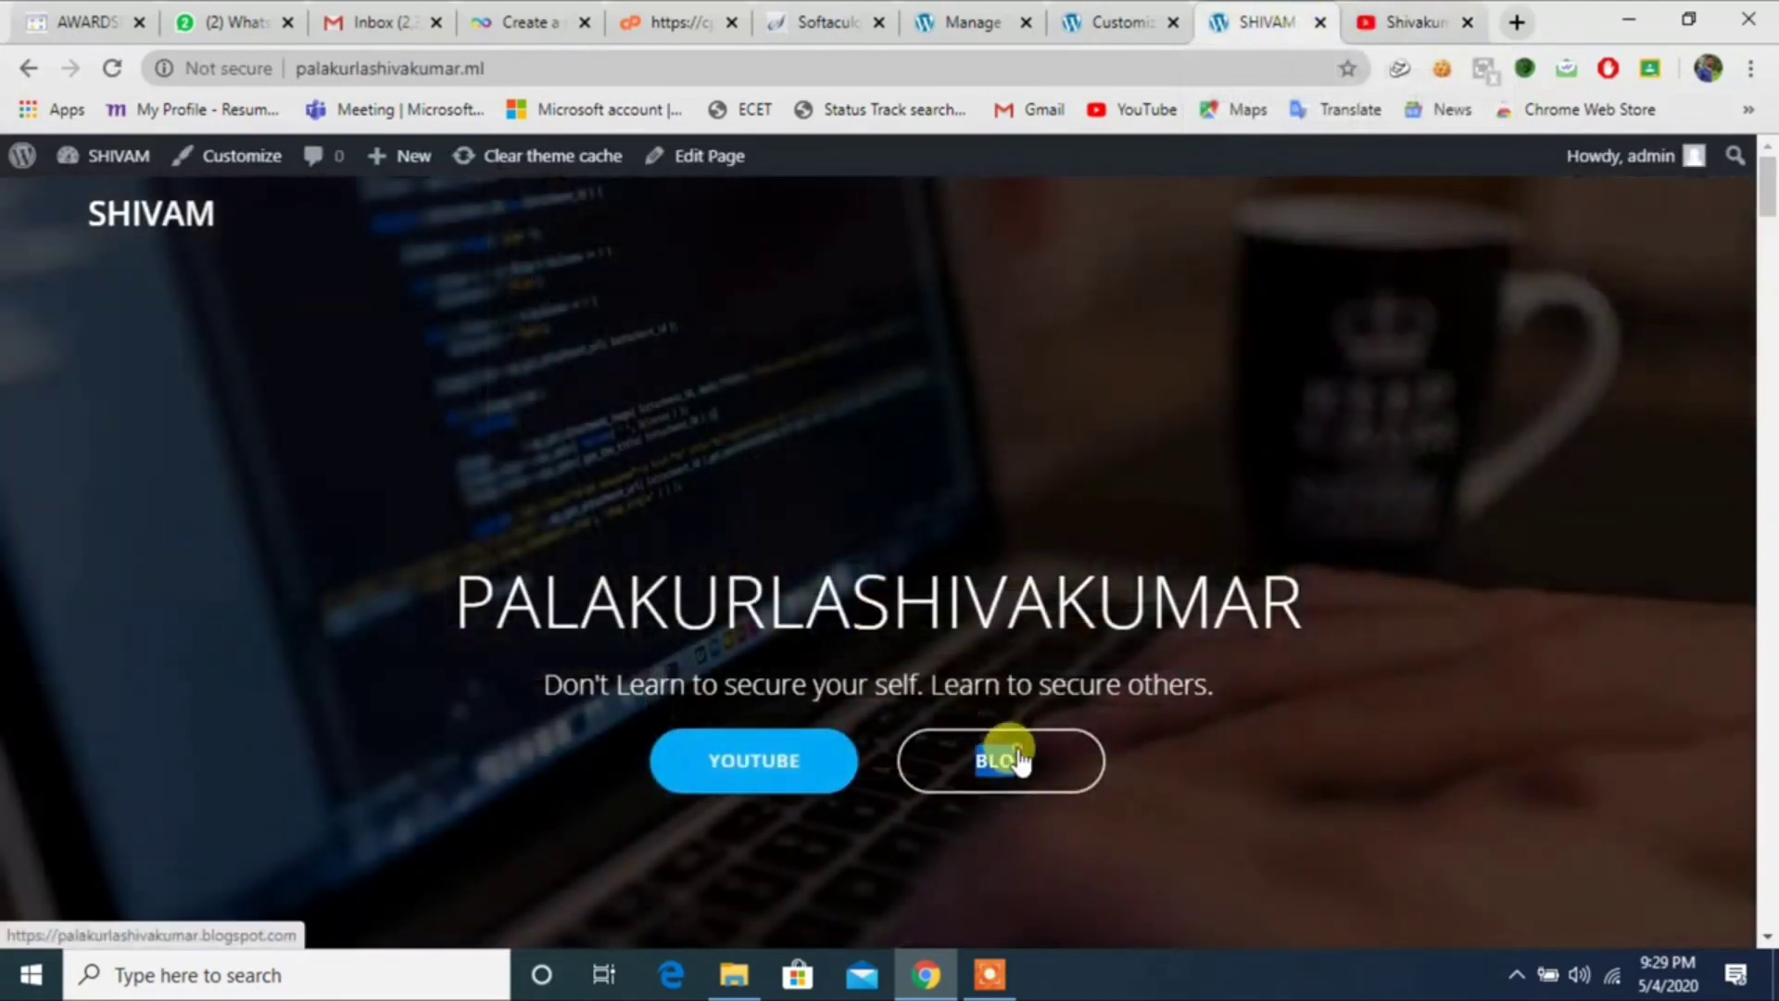
{"action": "left_click", "coordinate": [1017, 741]}
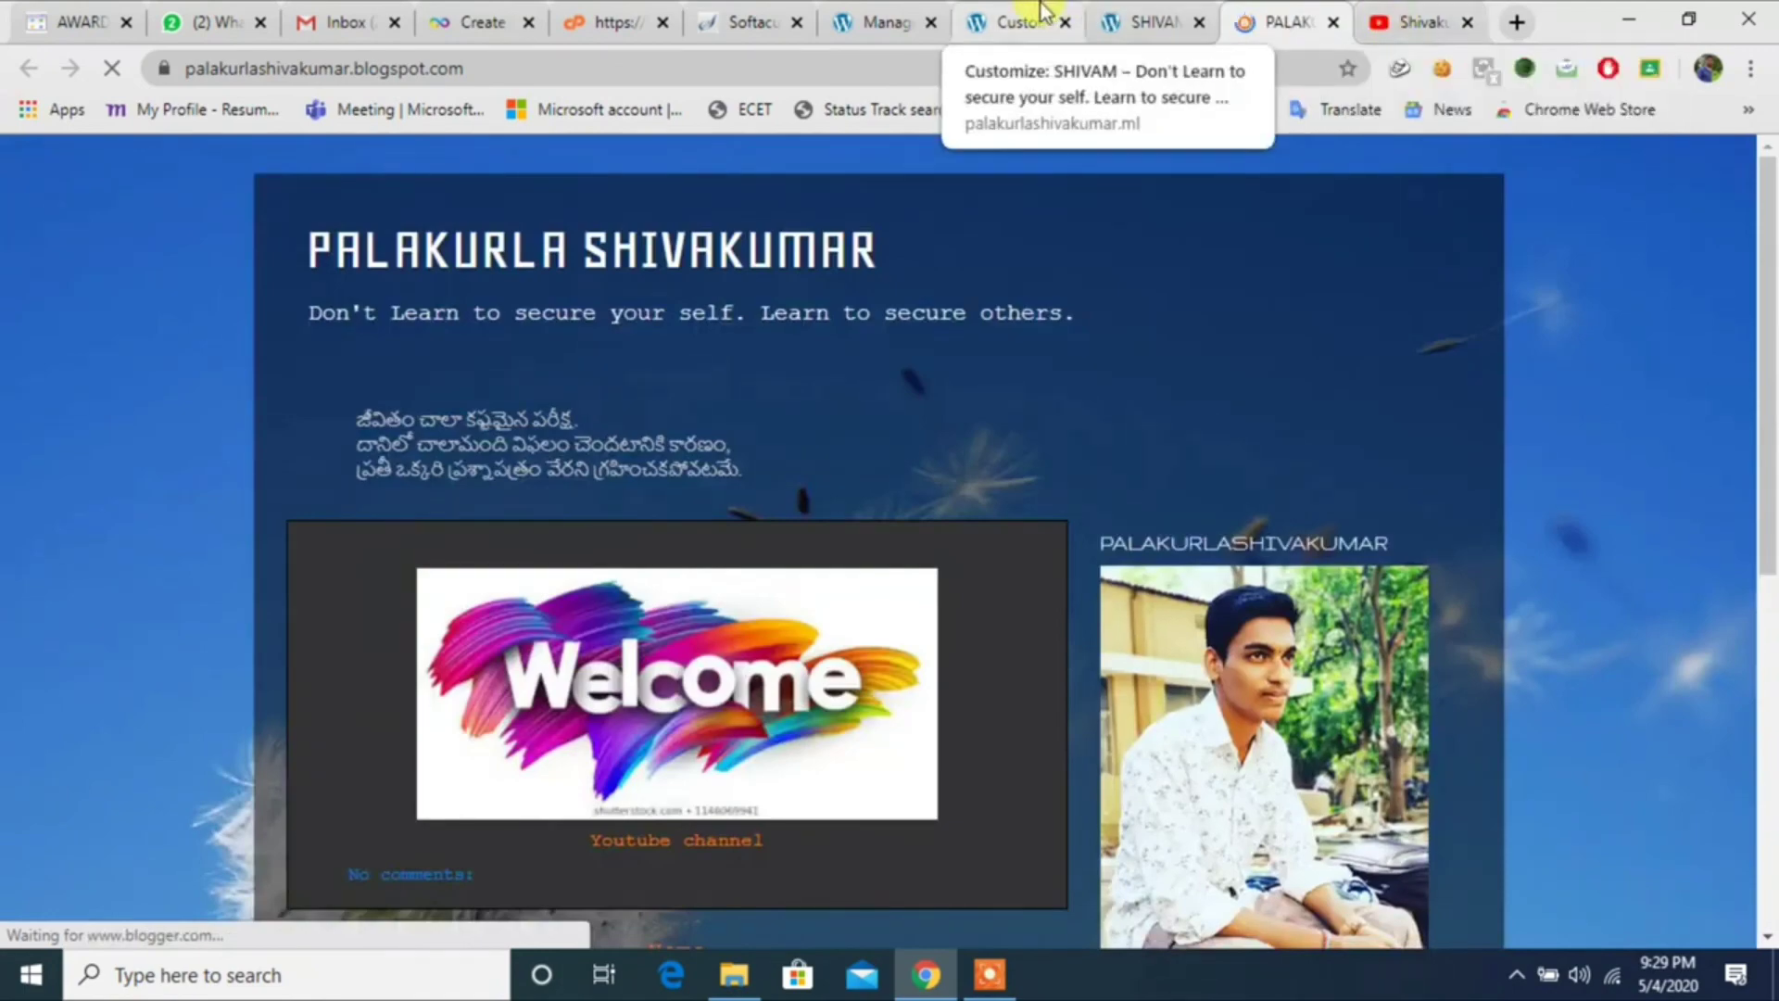
{"action": "left_click", "coordinate": [1149, 22]}
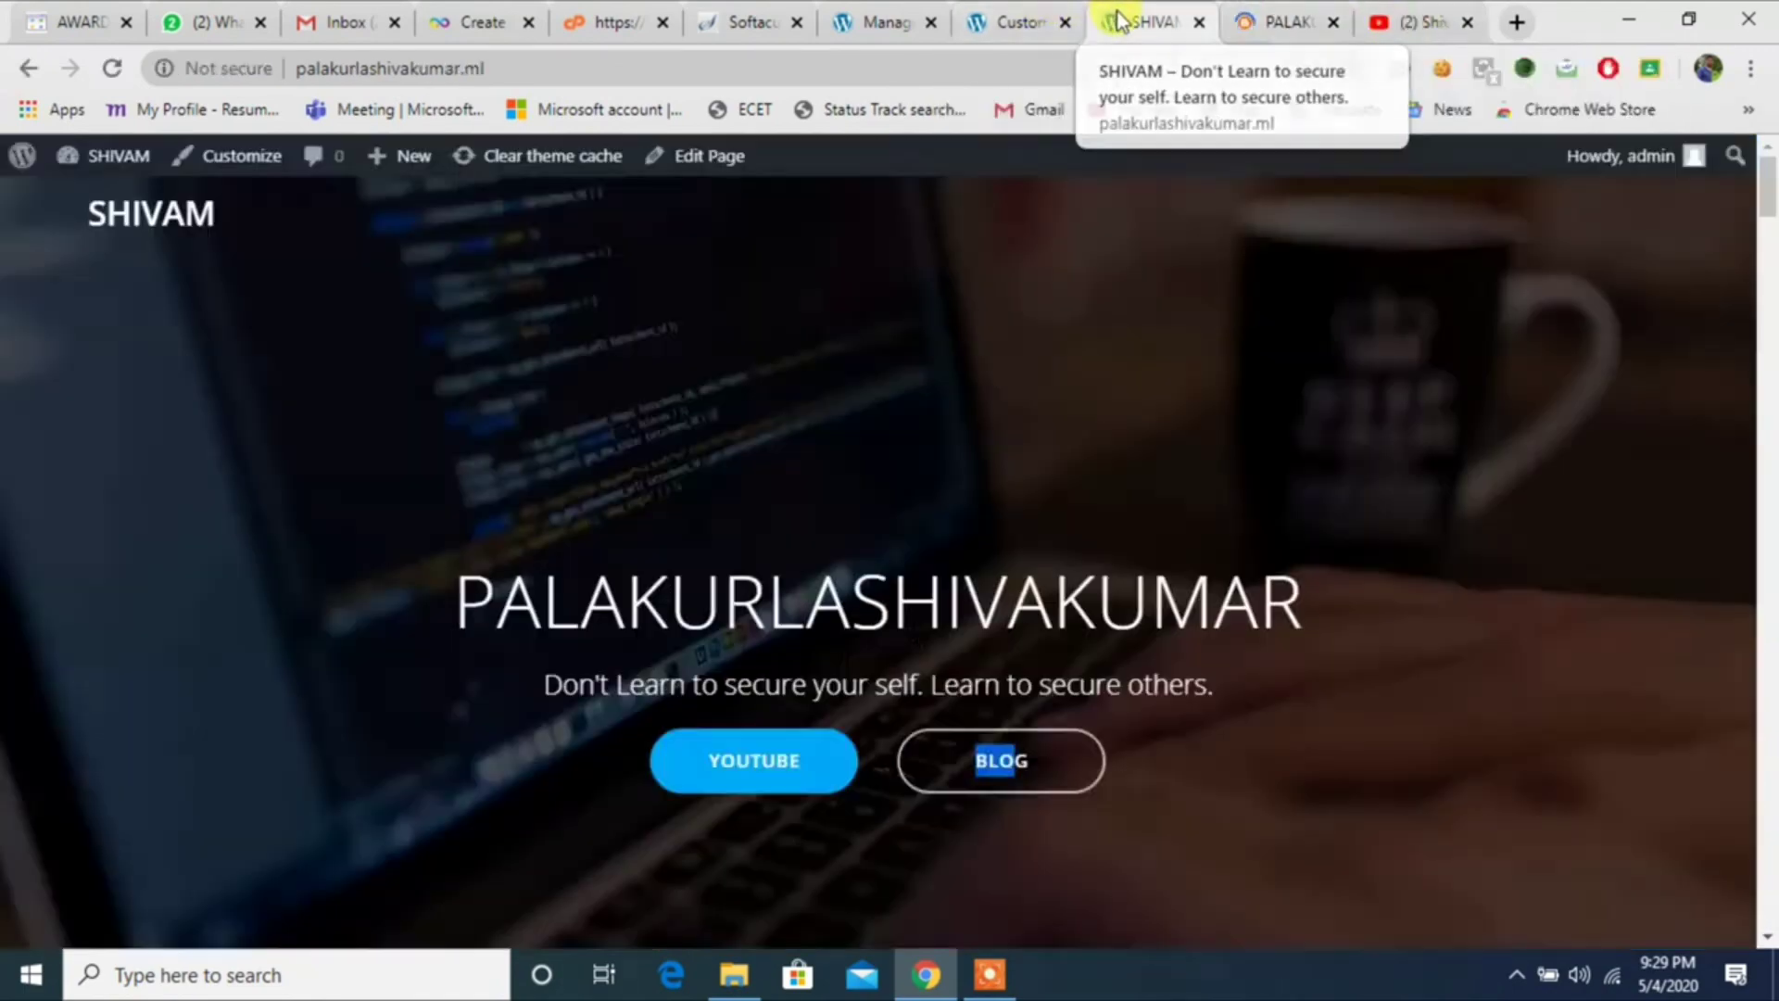
{"action": "left_click_drag", "start_coordinate": [1765, 206], "coordinate": [1772, 102]}
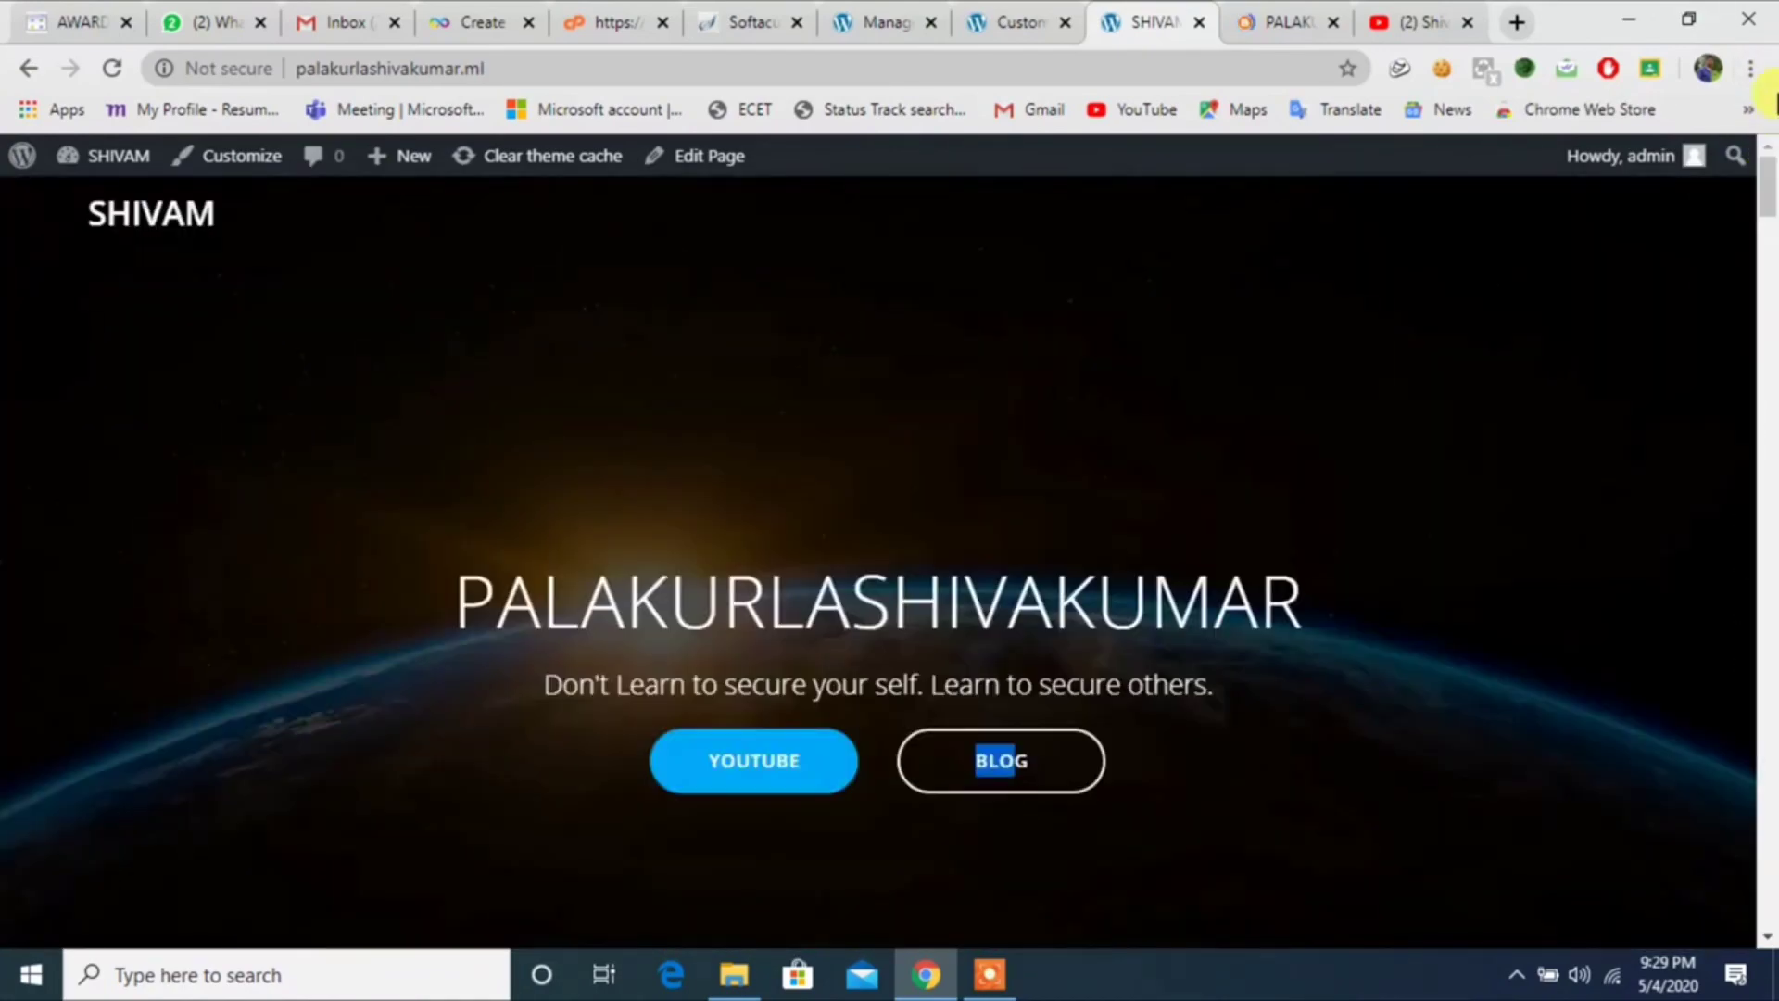
{"action": "left_click", "coordinate": [1198, 264]}
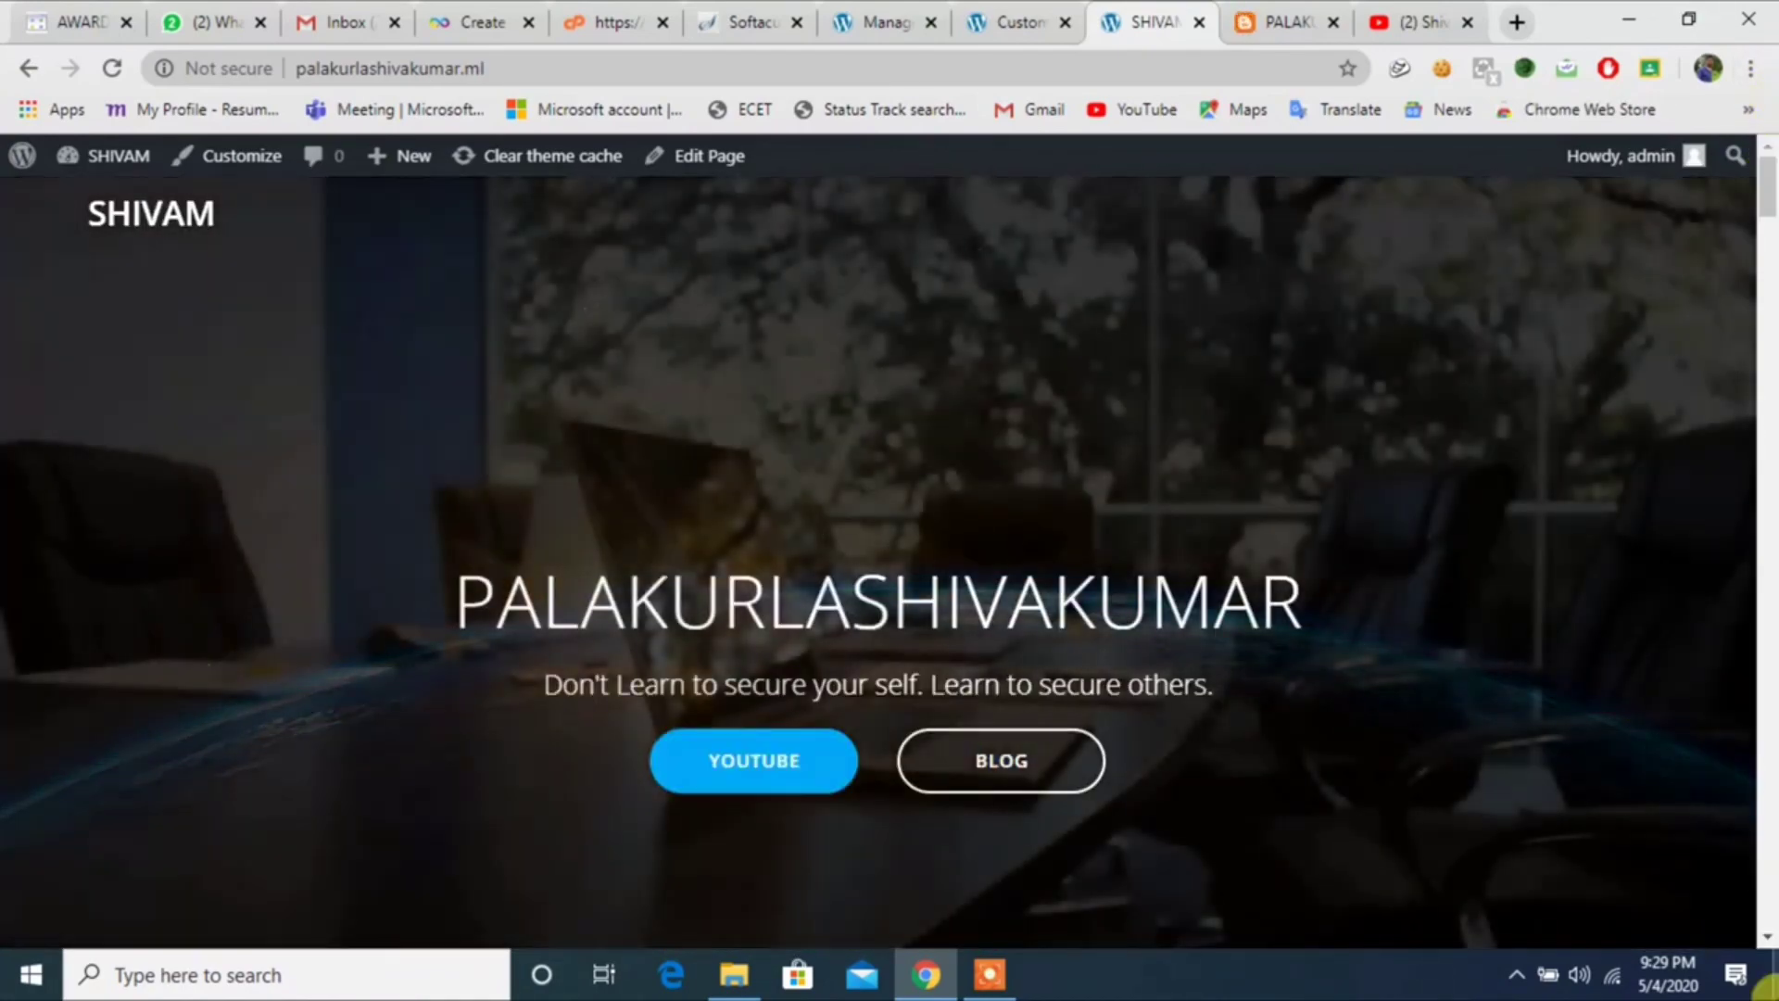
Minimize the browser and refresh the desktop.
{"action": "key", "text": "super+d"}
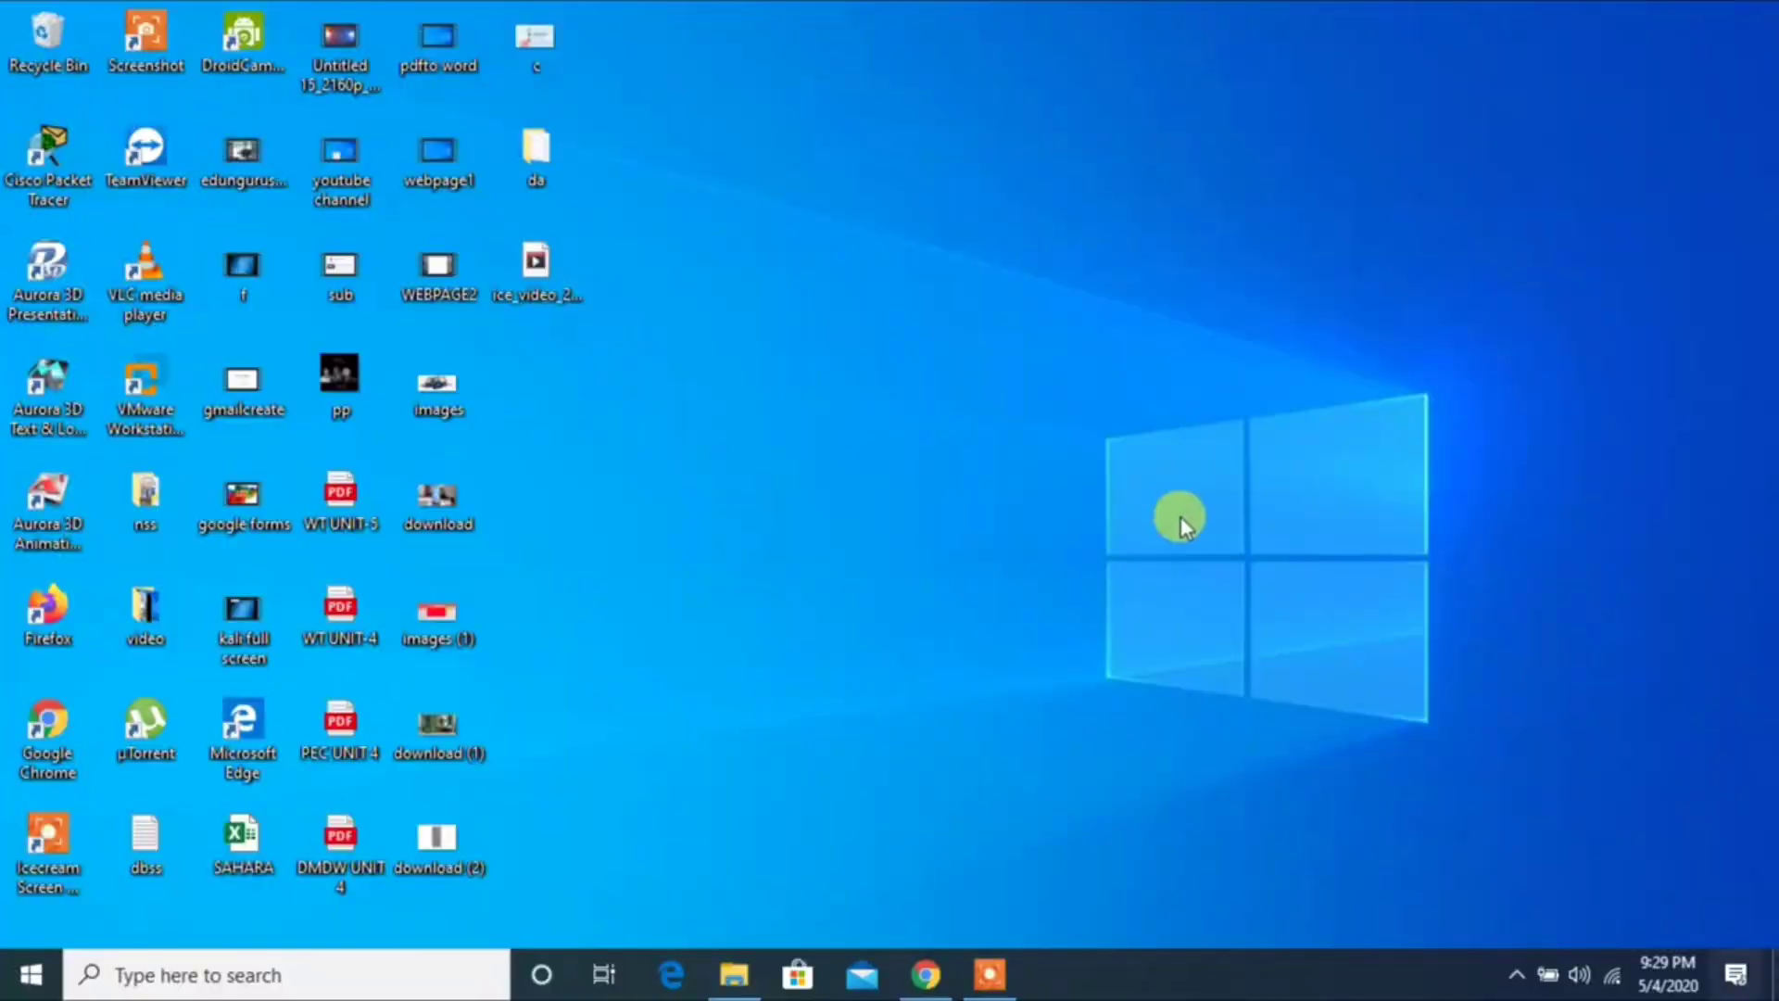
{"action": "right_click", "coordinate": [1175, 514]}
{"action": "left_click", "coordinate": [1221, 587]}
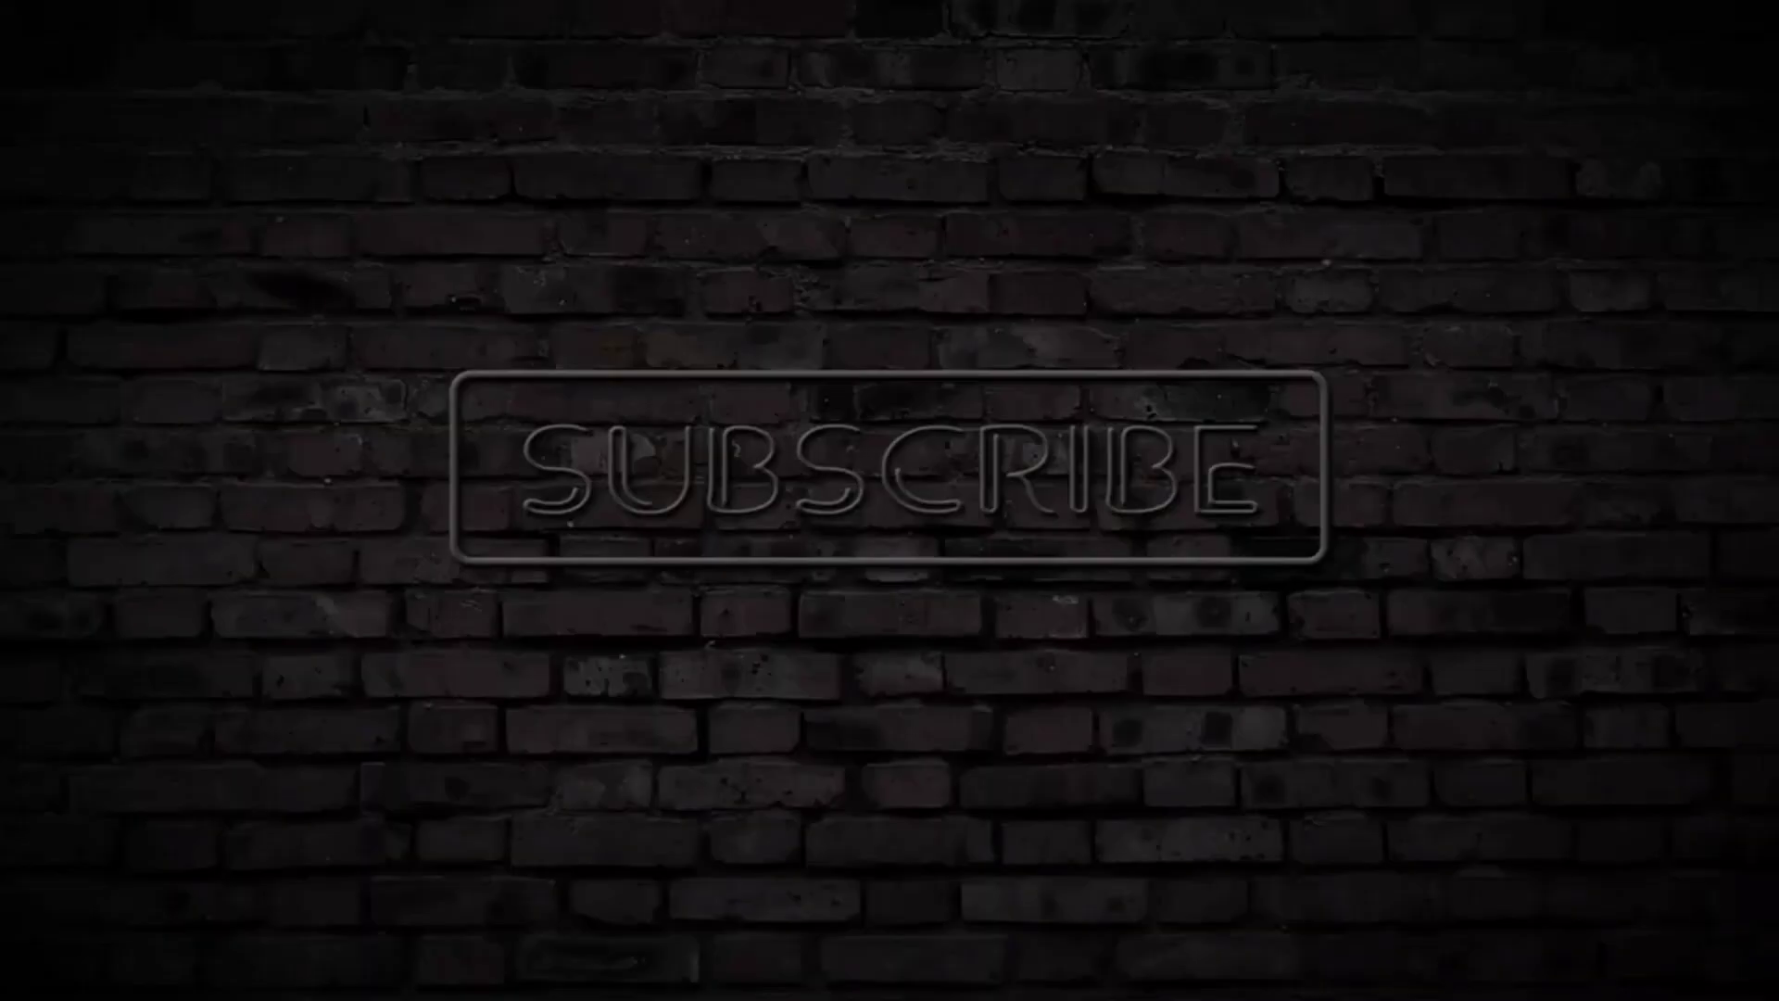